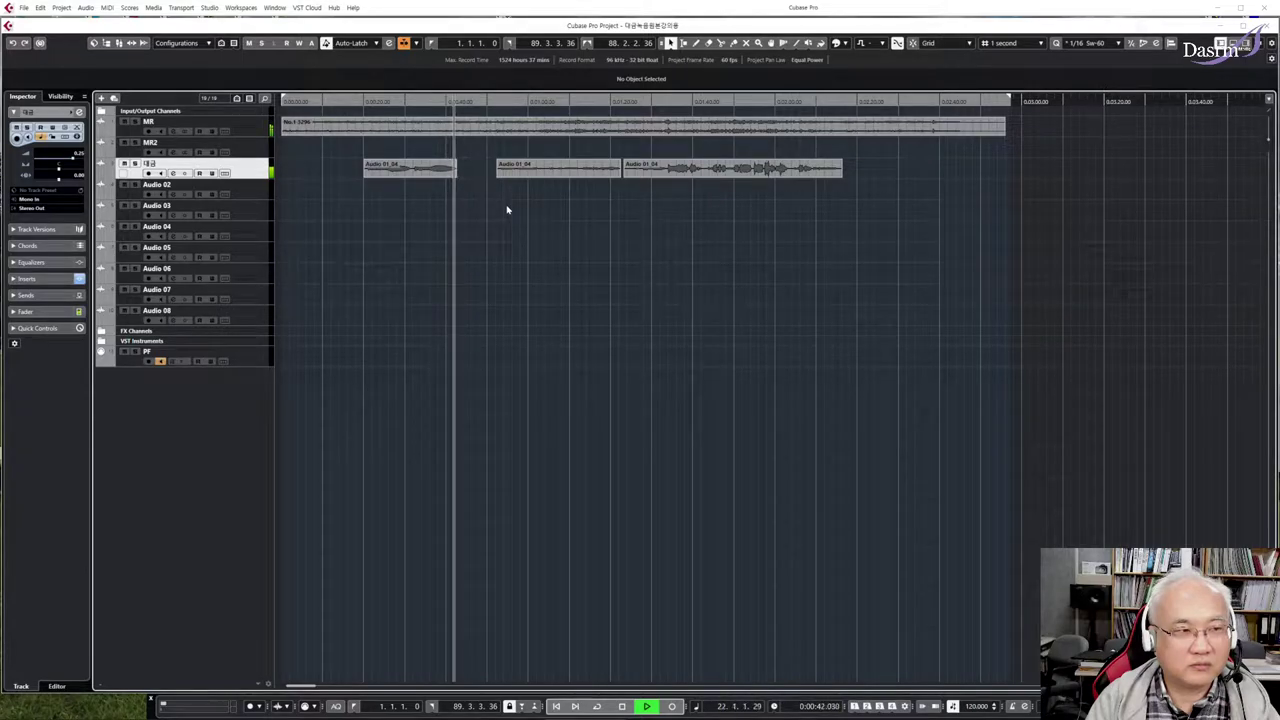
# Step: Stop playback and set the project cursor to about 0:00:20, at the start of the first 대금 clip
pyautogui.press('space')
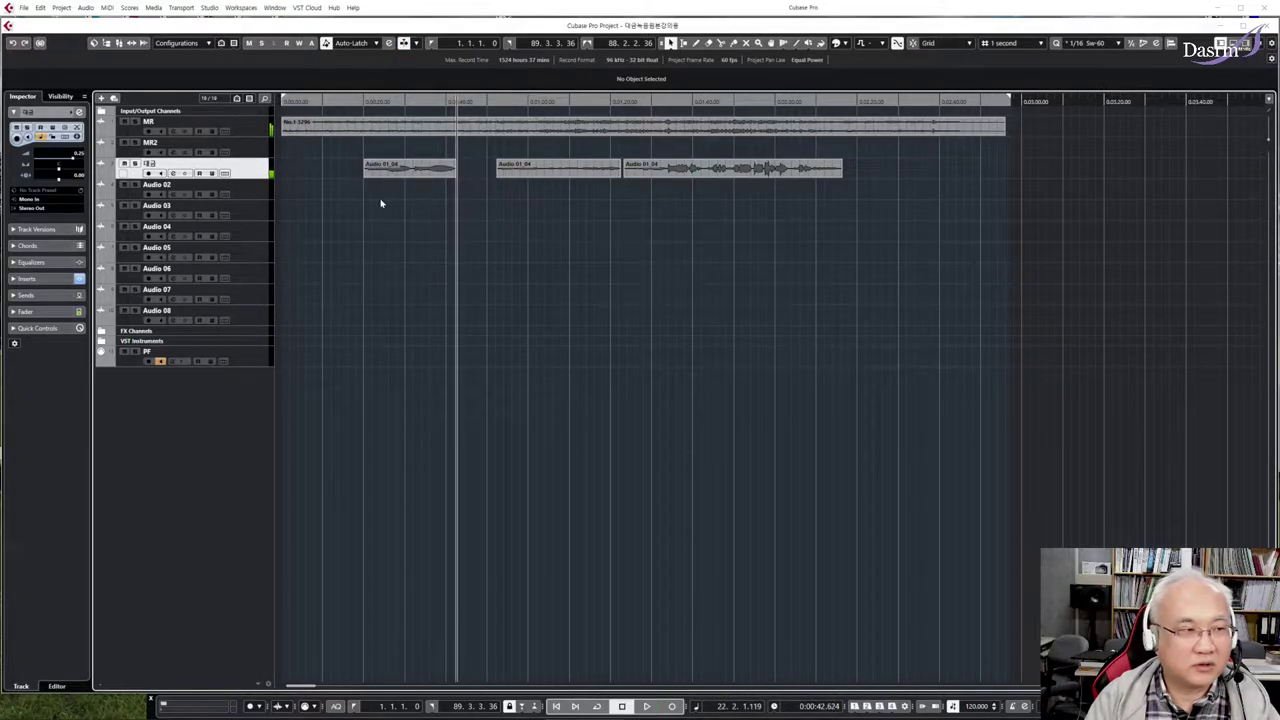
pyautogui.click(363, 102)
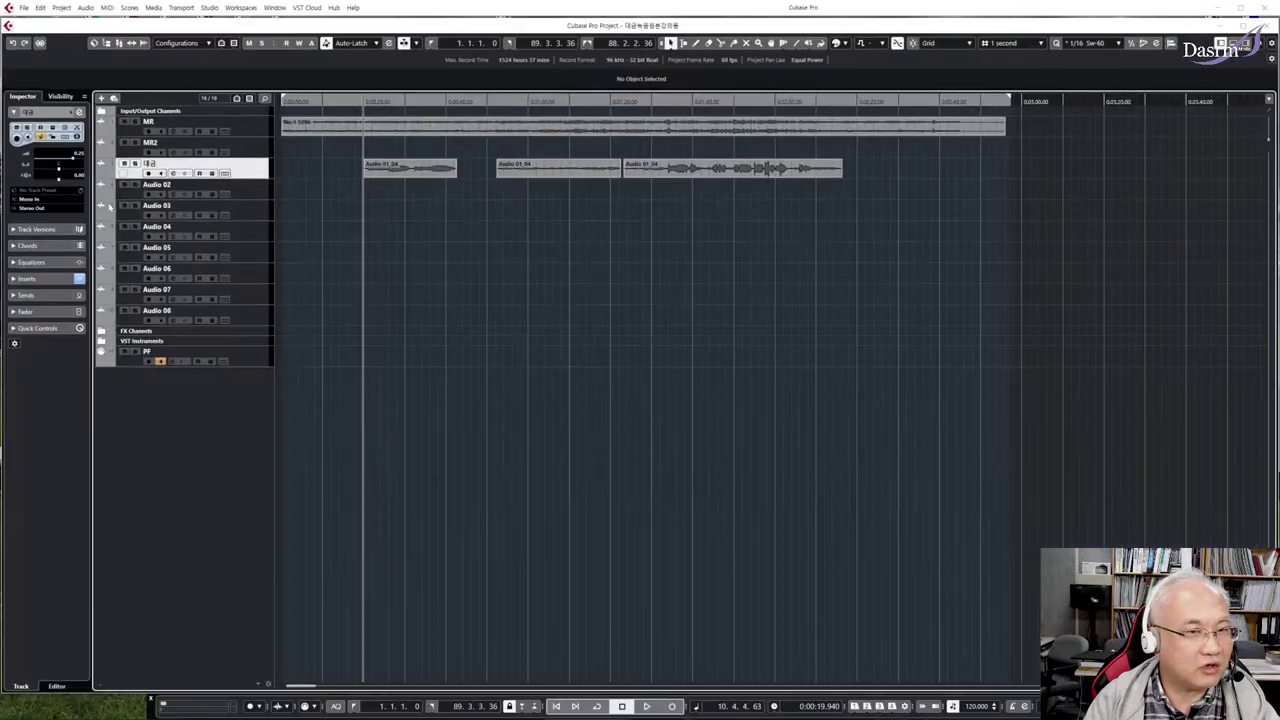
# Step: Review the 대금 track's equalizer and channel strip in its channel settings, and close the settings
pyautogui.click(79, 112)
pyautogui.moveTo(431, 381); pyautogui.dragTo(457, 253)
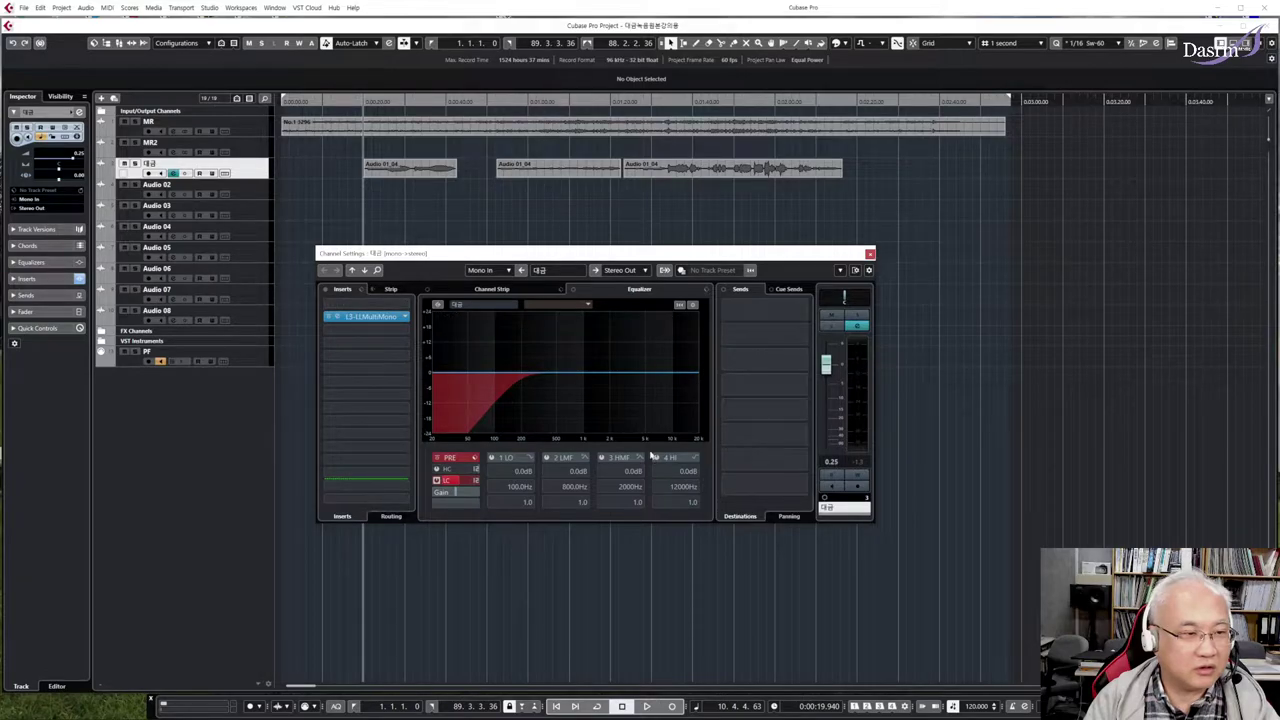
pyautogui.click(508, 290)
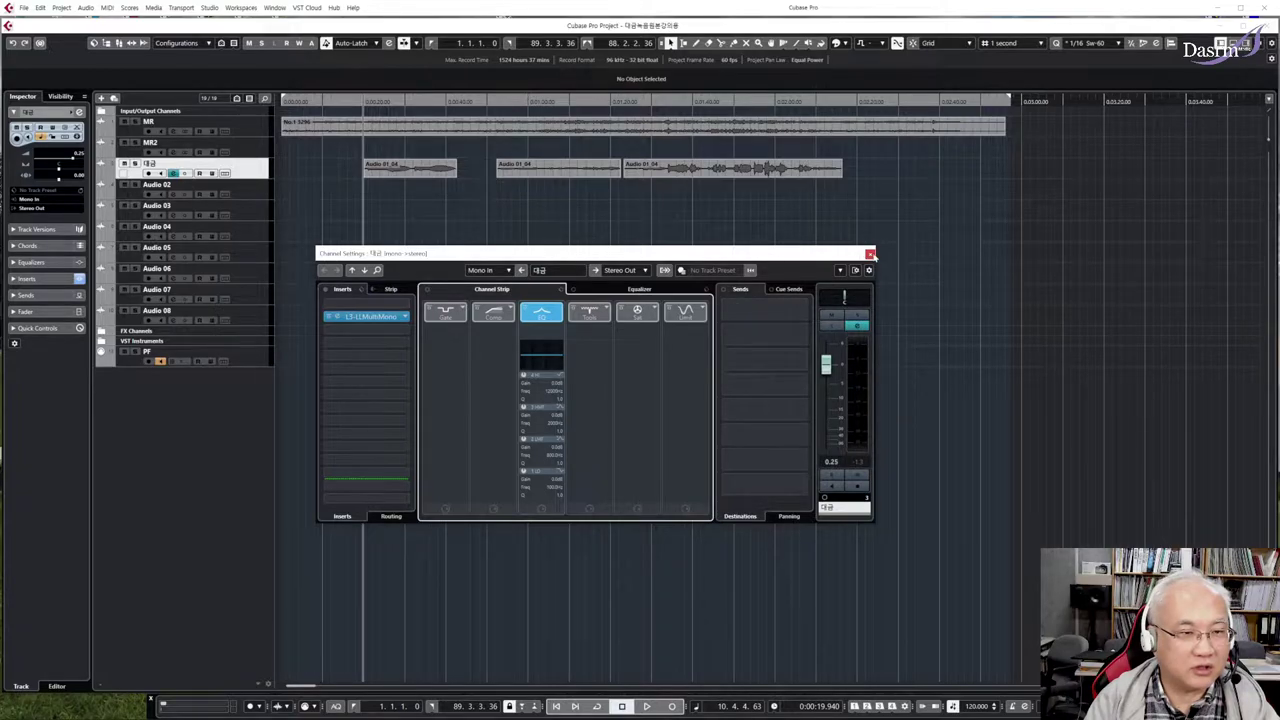
pyautogui.click(870, 255)
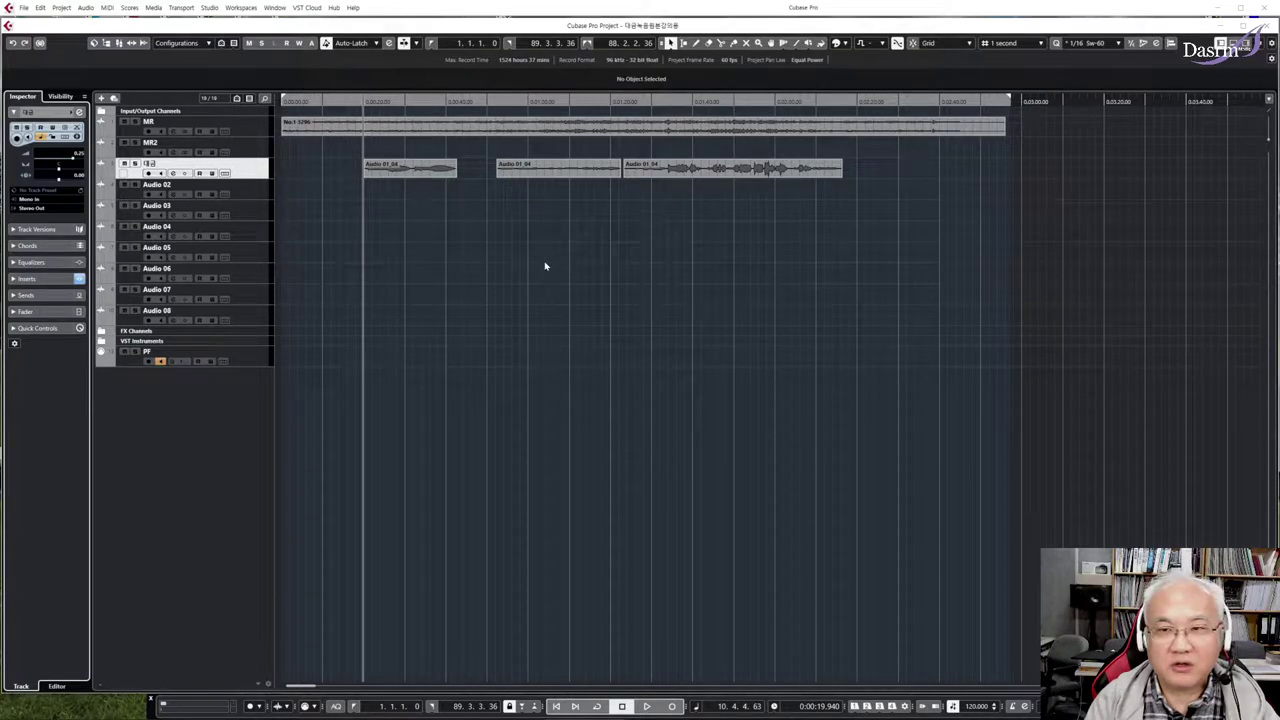
# Step: Select the Audio 02, Audio 03, 대금 and MR2 tracks in turn, finishing on MR2
pyautogui.click(246, 196)
pyautogui.click(251, 217)
pyautogui.click(247, 191)
pyautogui.click(249, 163)
pyautogui.click(249, 151)
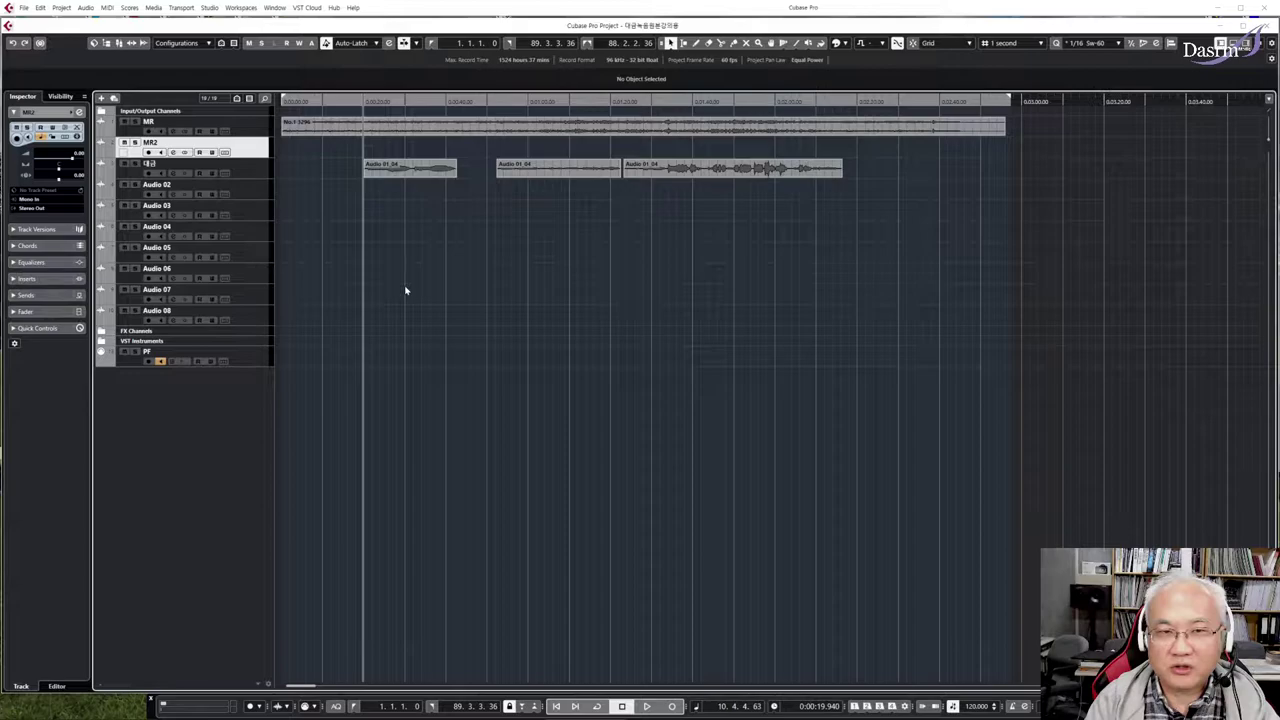
# Step: Select all three audio clips on the 대금 track together, along with the track itself
pyautogui.click(396, 170)
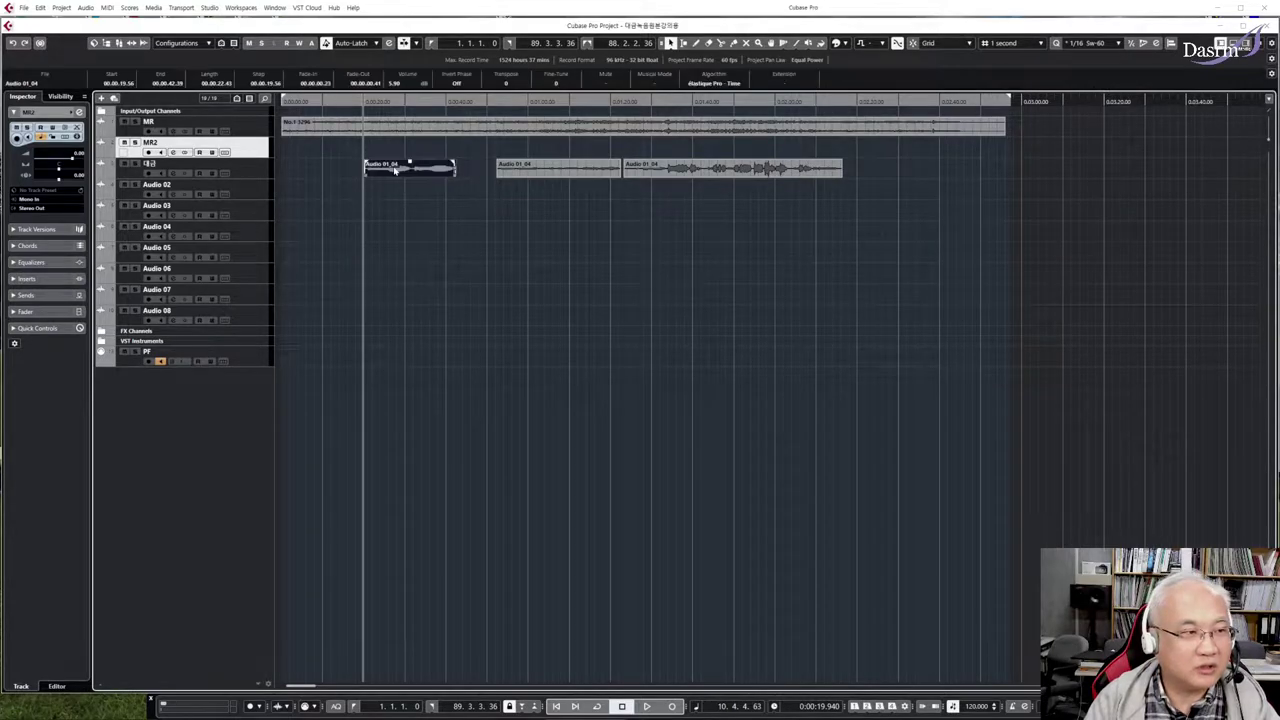
pyautogui.click(565, 170)
pyautogui.click(695, 172)
pyautogui.moveTo(840, 223); pyautogui.dragTo(361, 160)
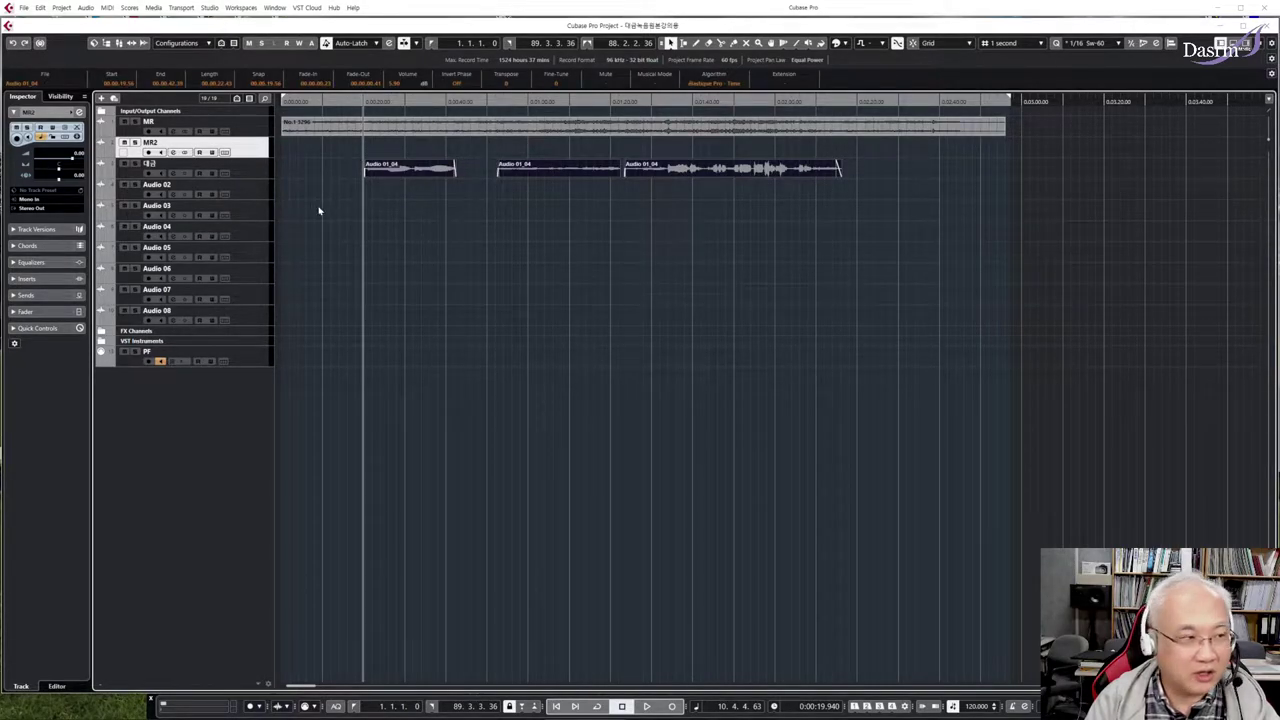
pyautogui.click(252, 175)
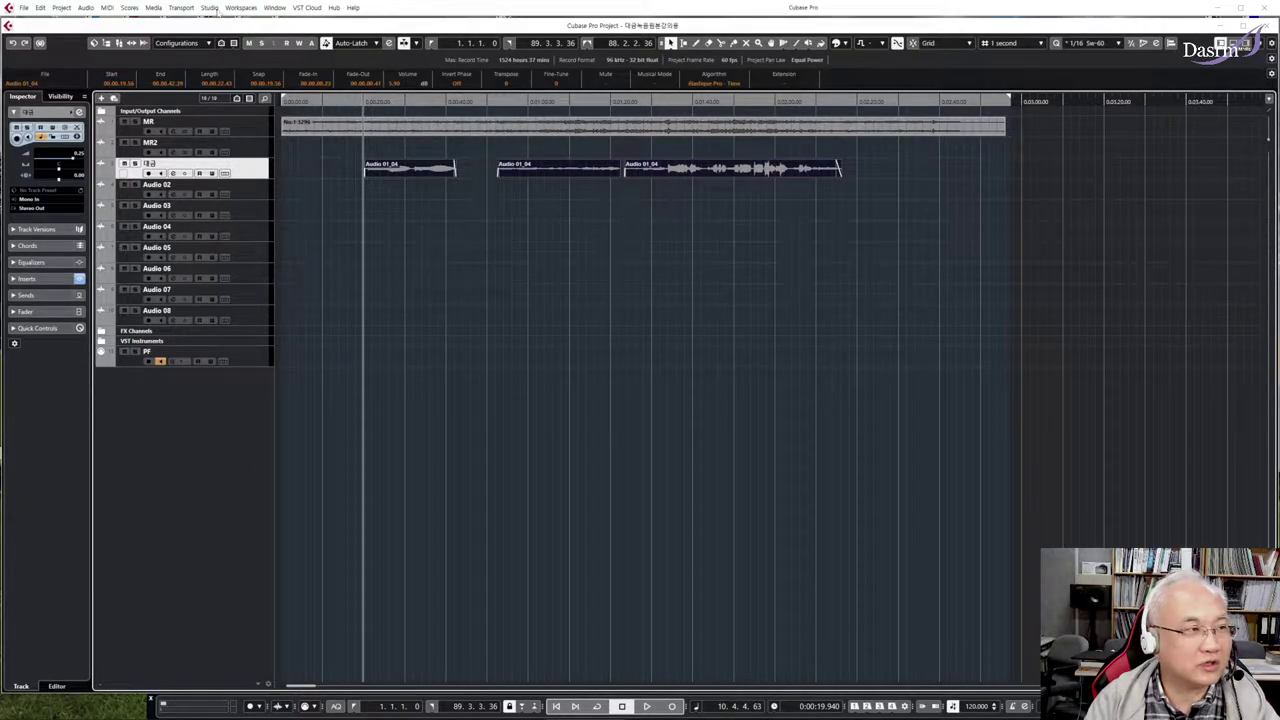
# Step: Open the MixConsole and slightly adjust the faders of the Mono In, Mono In 2 and Mono In 3 input channels
pyautogui.click(210, 8)
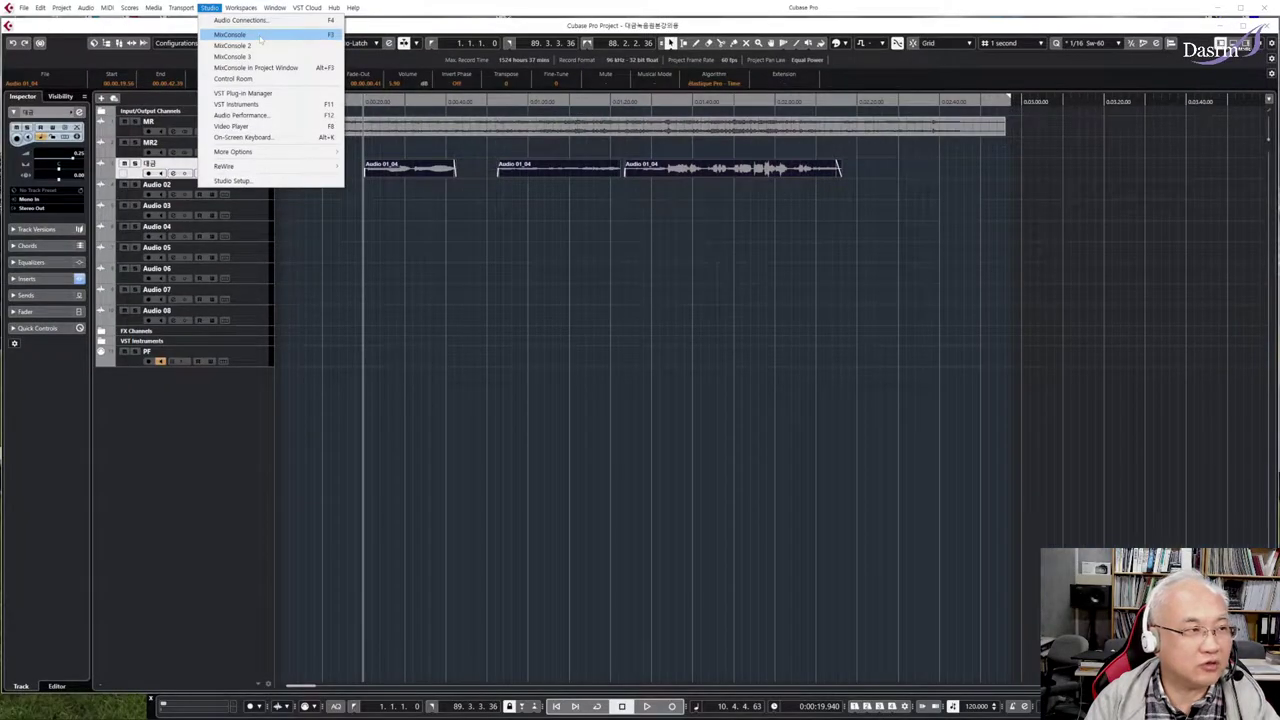
pyautogui.click(261, 38)
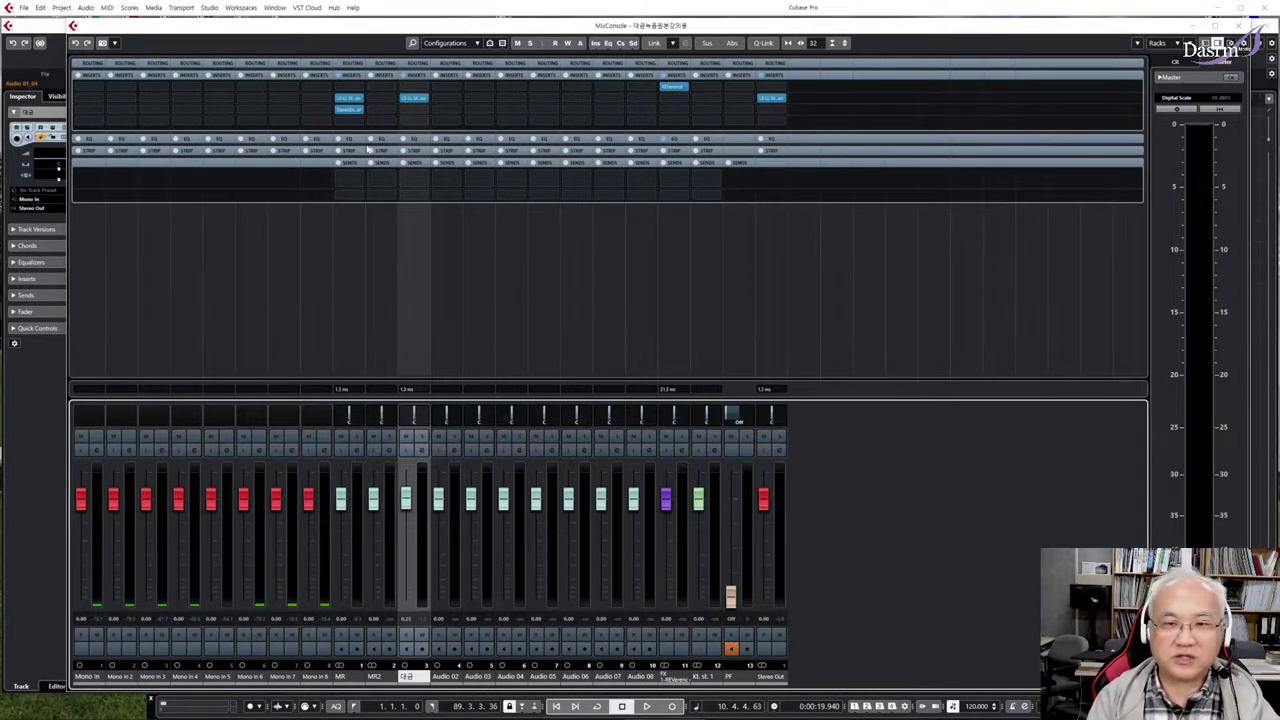
pyautogui.moveTo(248, 30)
pyautogui.mouseDown()
pyautogui.moveTo(1023, 30)
pyautogui.moveTo(201, 31)
pyautogui.moveTo(226, 42)
pyautogui.moveTo(249, 31)
pyautogui.mouseUp()
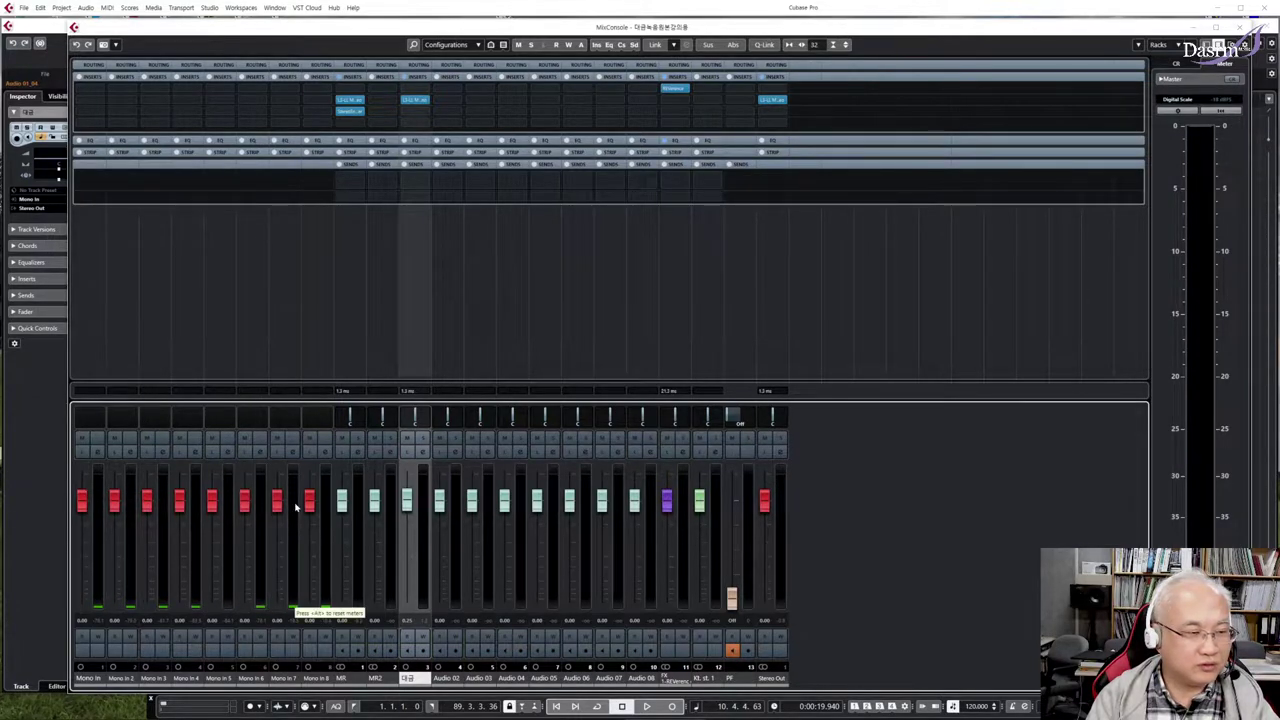
pyautogui.moveTo(82, 500)
pyautogui.mouseDown()
pyautogui.moveTo(85, 518)
pyautogui.moveTo(84, 492)
pyautogui.mouseUp()
pyautogui.moveTo(115, 503); pyautogui.dragTo(150, 500)
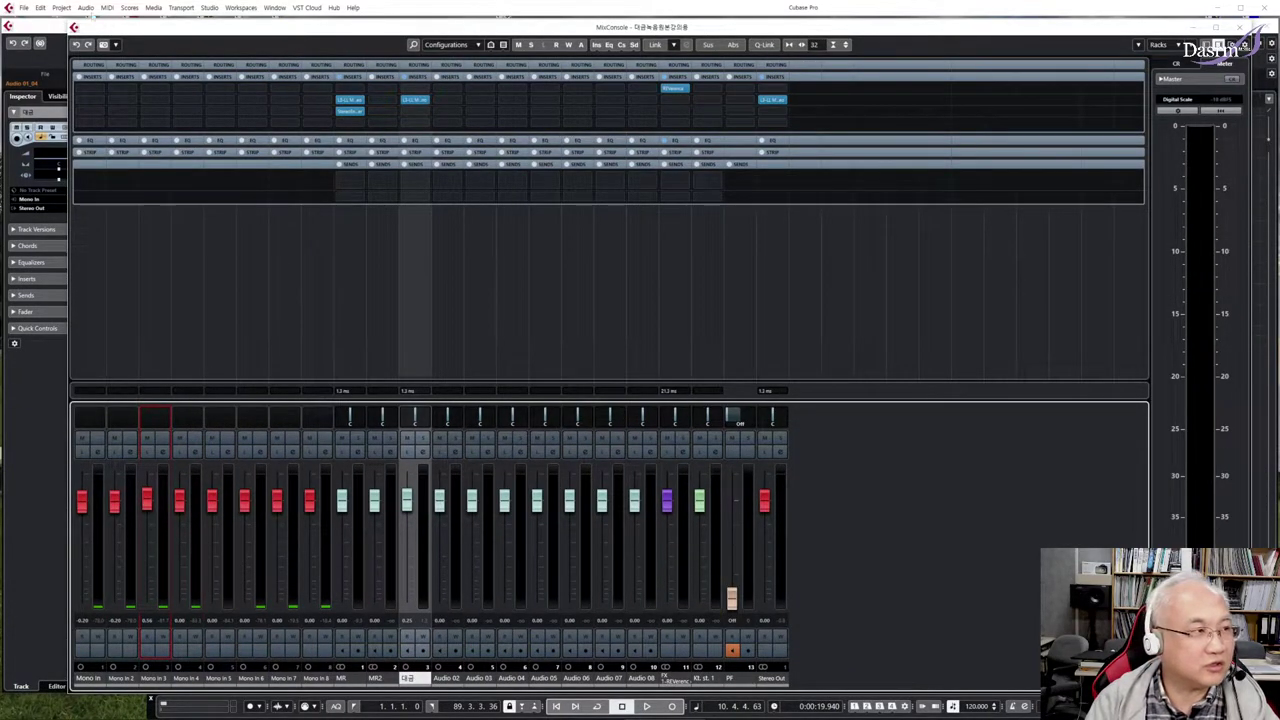
pyautogui.click(41, 8)
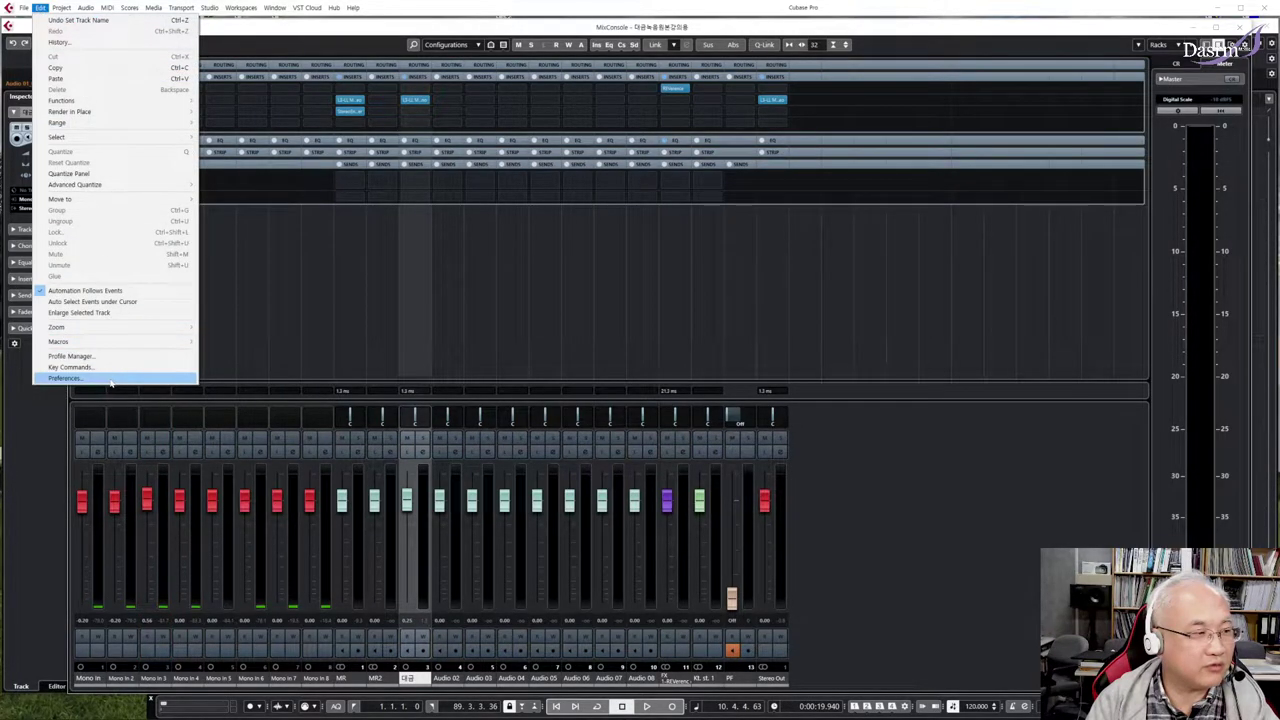
pyautogui.click(843, 446)
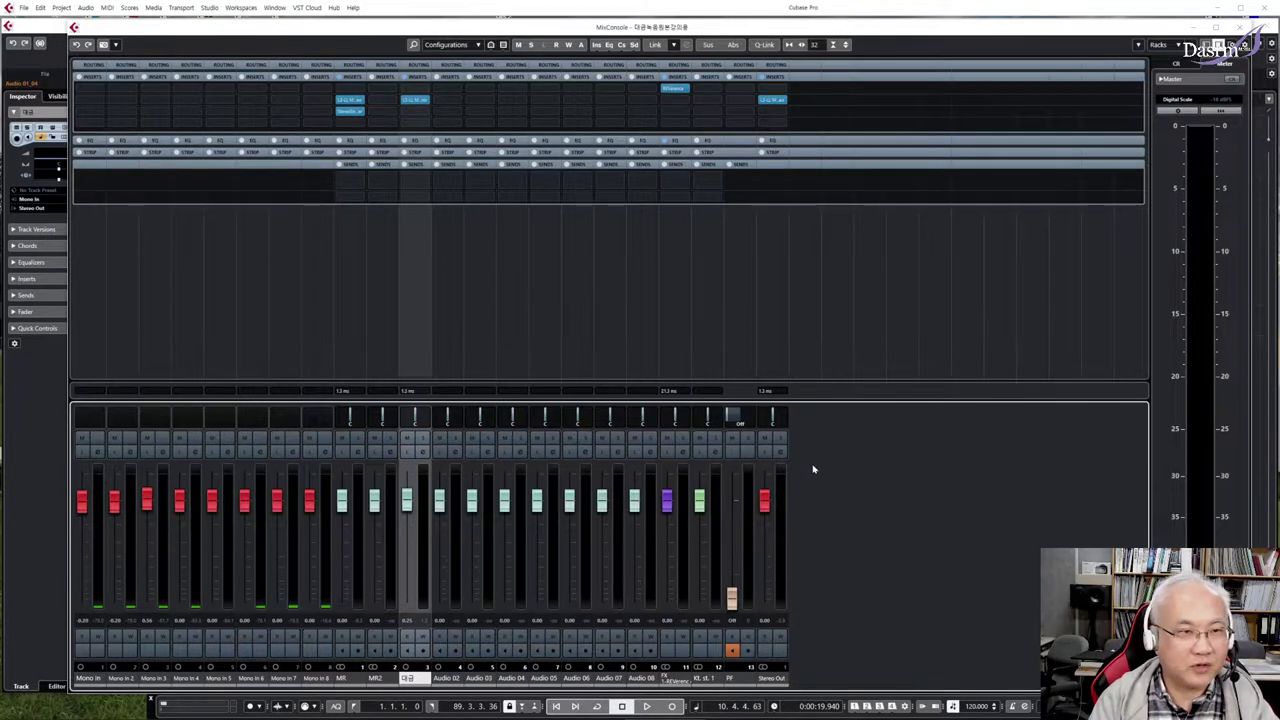
# Step: Collapse the Inserts rack and select the input channels Mono In through Mono In 8 in turn, returning to Mono In
pyautogui.click(347, 78)
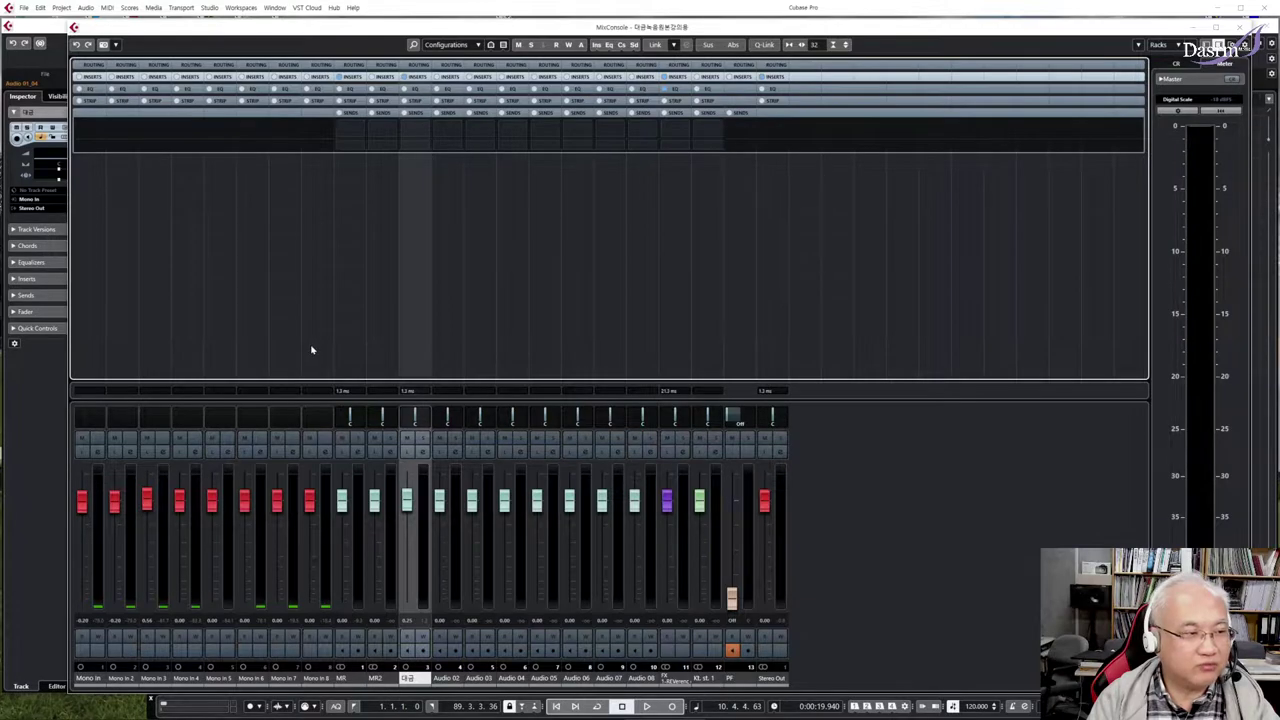
pyautogui.click(105, 293)
pyautogui.click(124, 294)
pyautogui.click(156, 294)
pyautogui.click(188, 294)
pyautogui.click(222, 294)
pyautogui.click(253, 294)
pyautogui.click(284, 294)
pyautogui.click(308, 291)
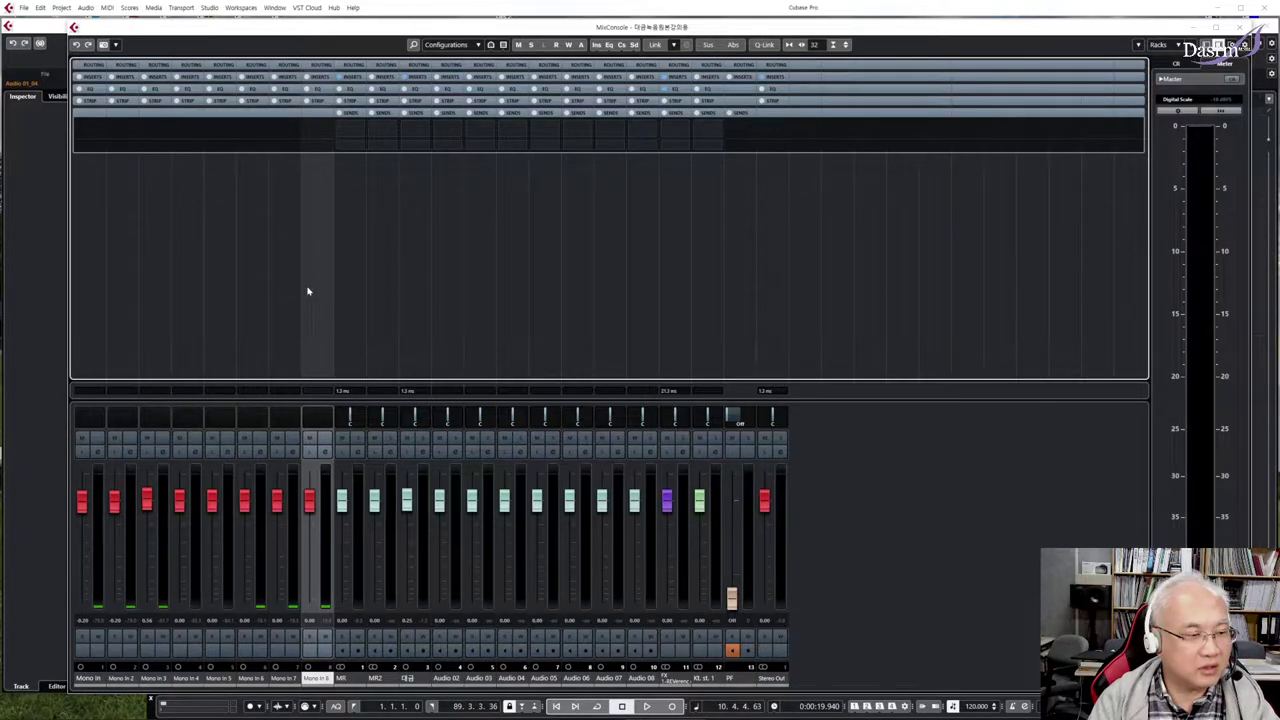
pyautogui.click(88, 289)
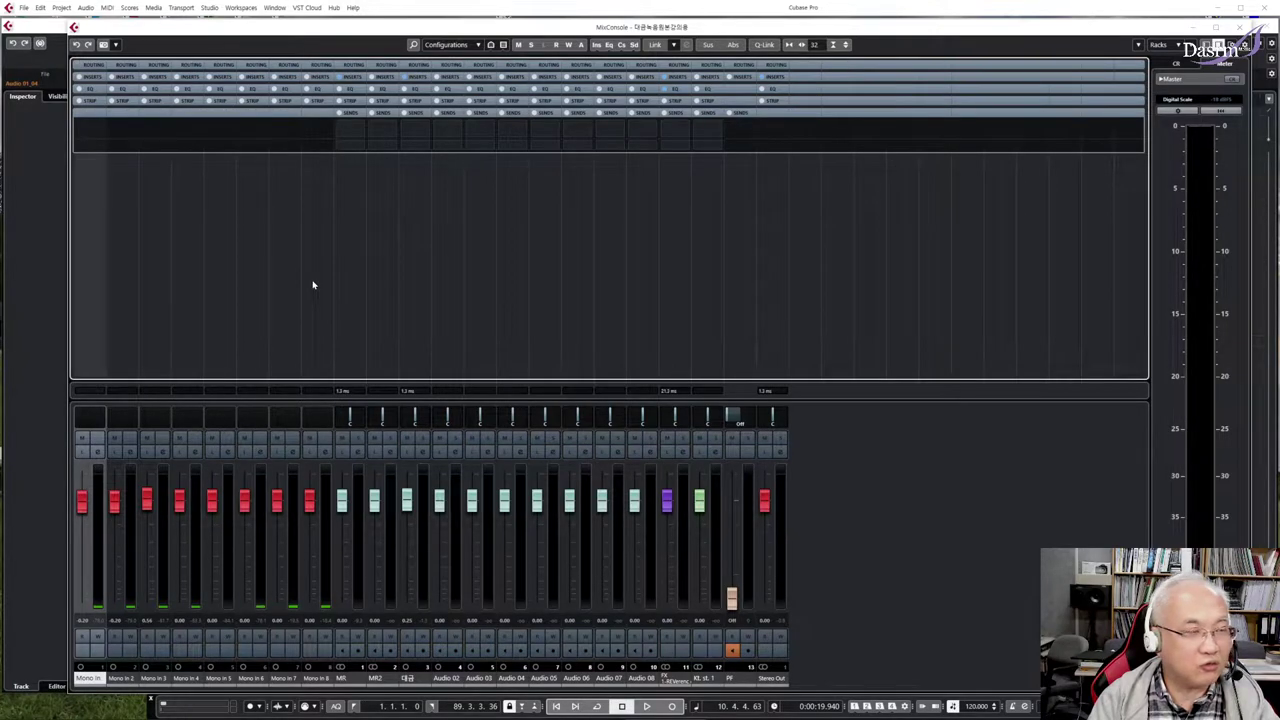
# Step: Open Audio Connections, examine the device ports assigned to the input buses, including Mono In 2, and close the window
pyautogui.click(209, 7)
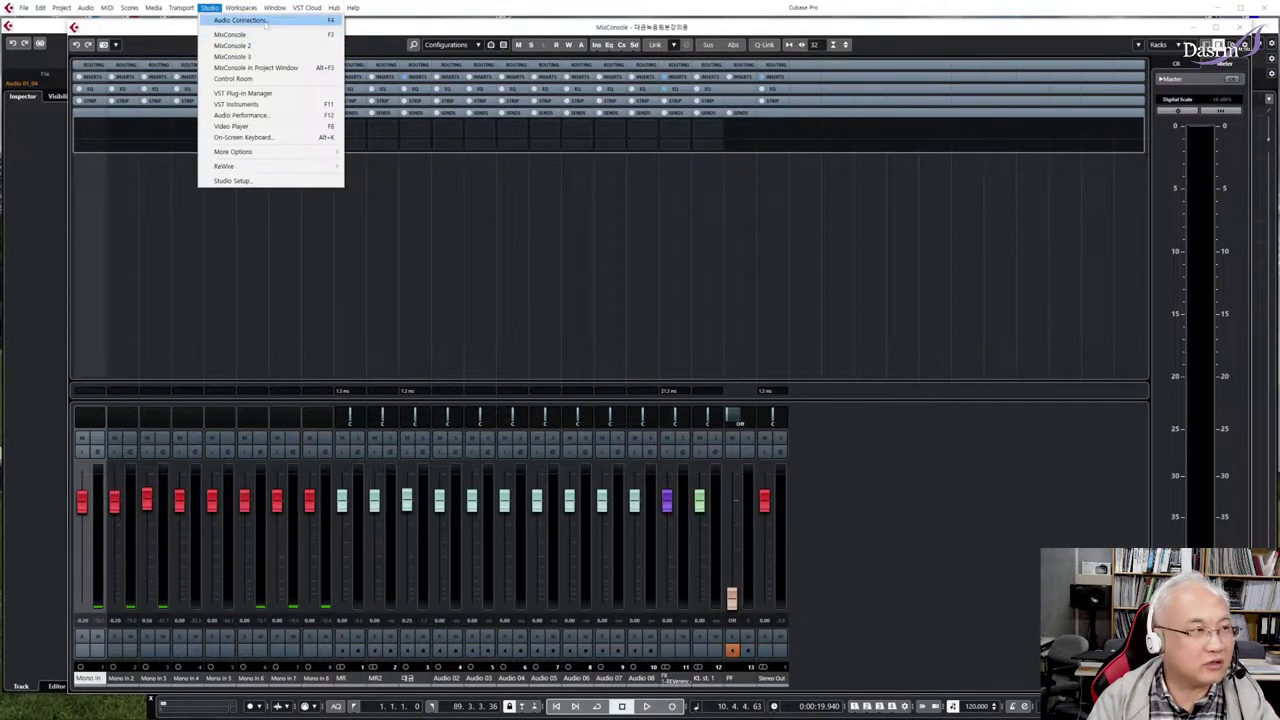
pyautogui.click(262, 21)
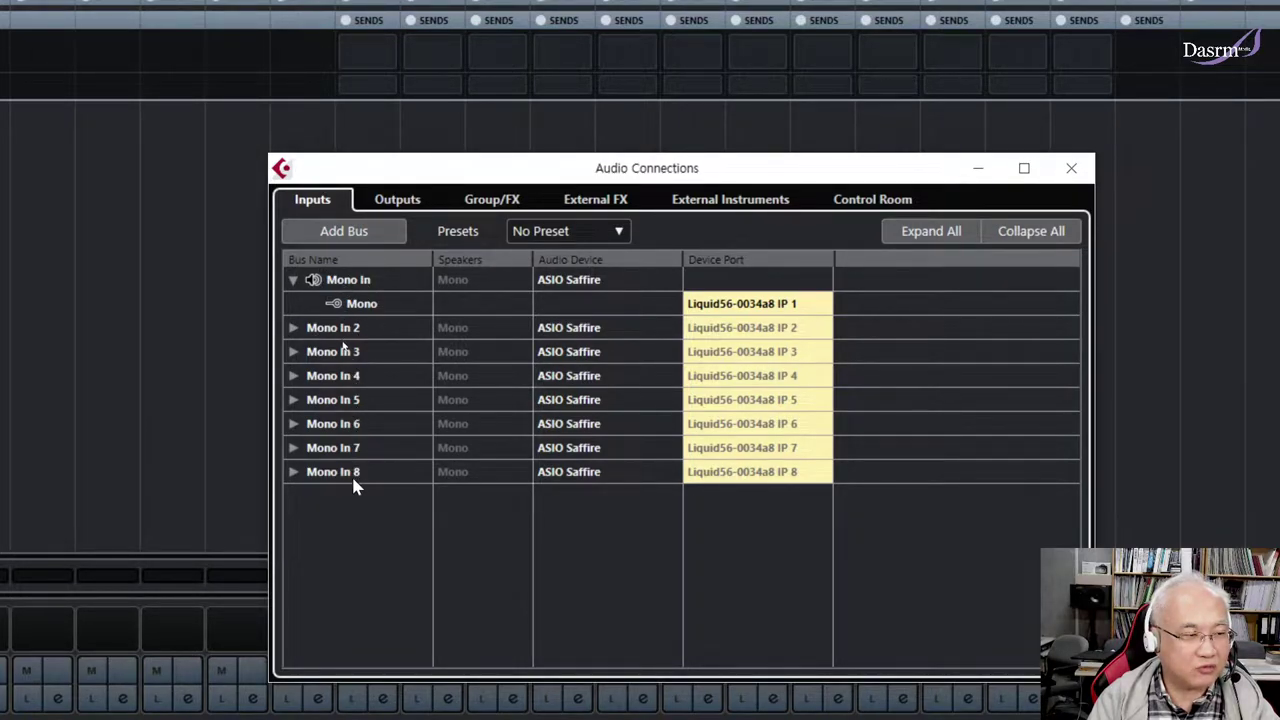
pyautogui.click(293, 330)
pyautogui.click(293, 330)
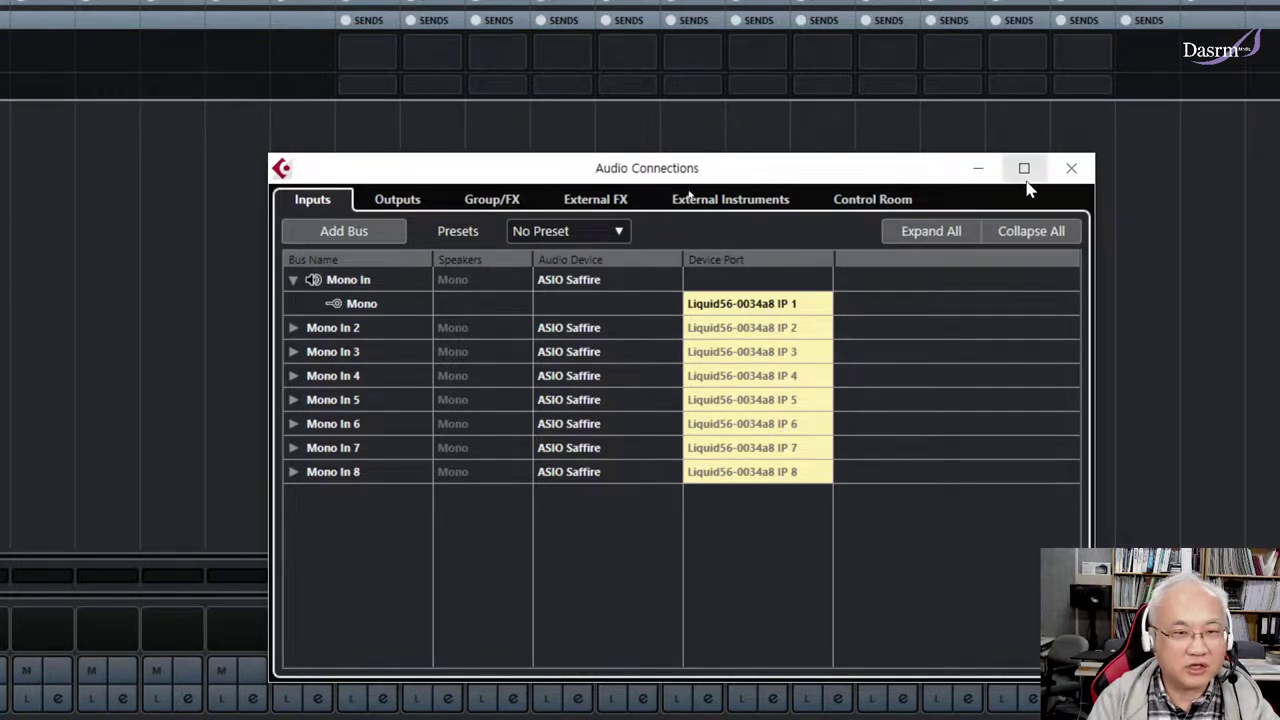
pyautogui.click(1069, 168)
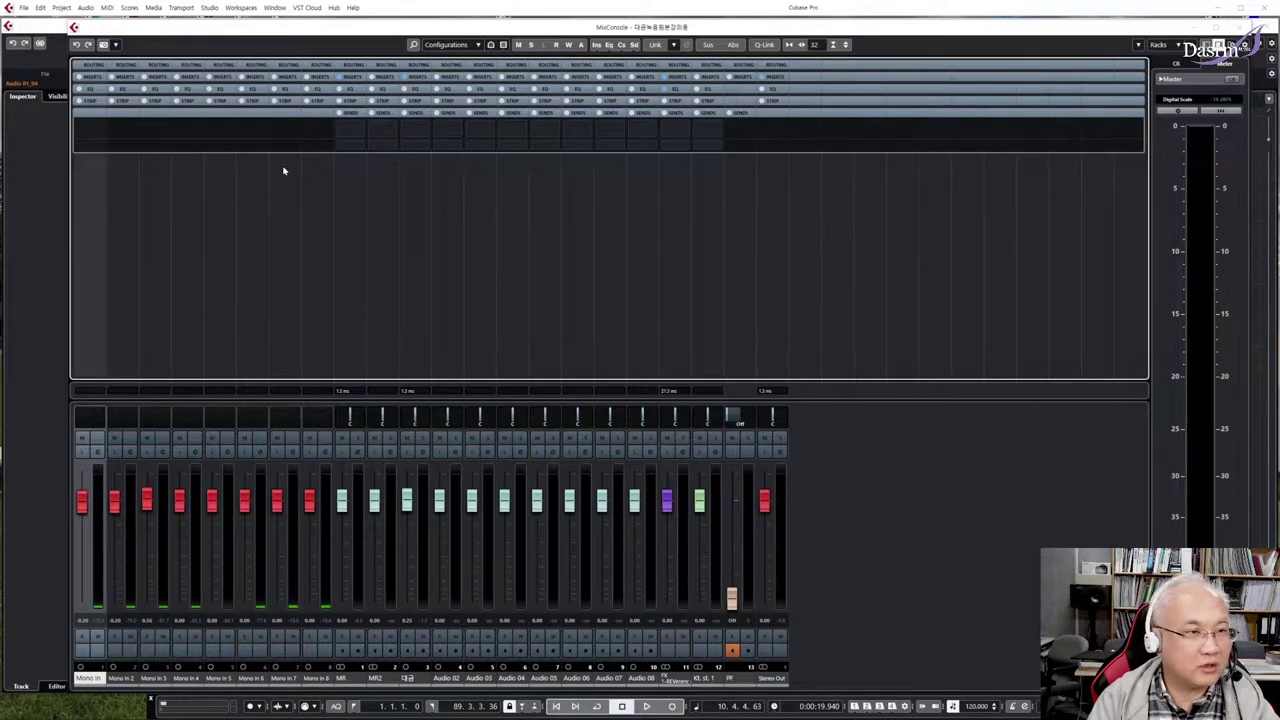
# Step: Return to the project window and check the input and output routing of the MR, MR2, 대금 and Audio 02 tracks, finishing on MR
pyautogui.click(1239, 27)
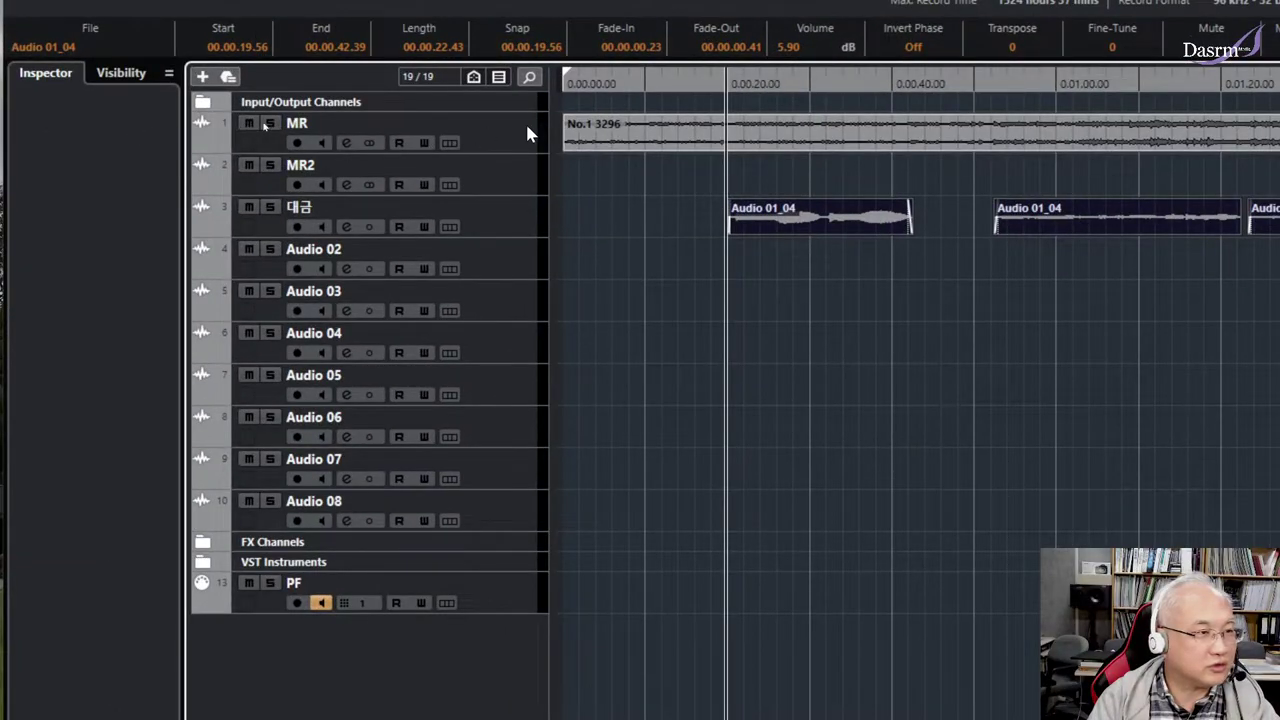
pyautogui.click(492, 130)
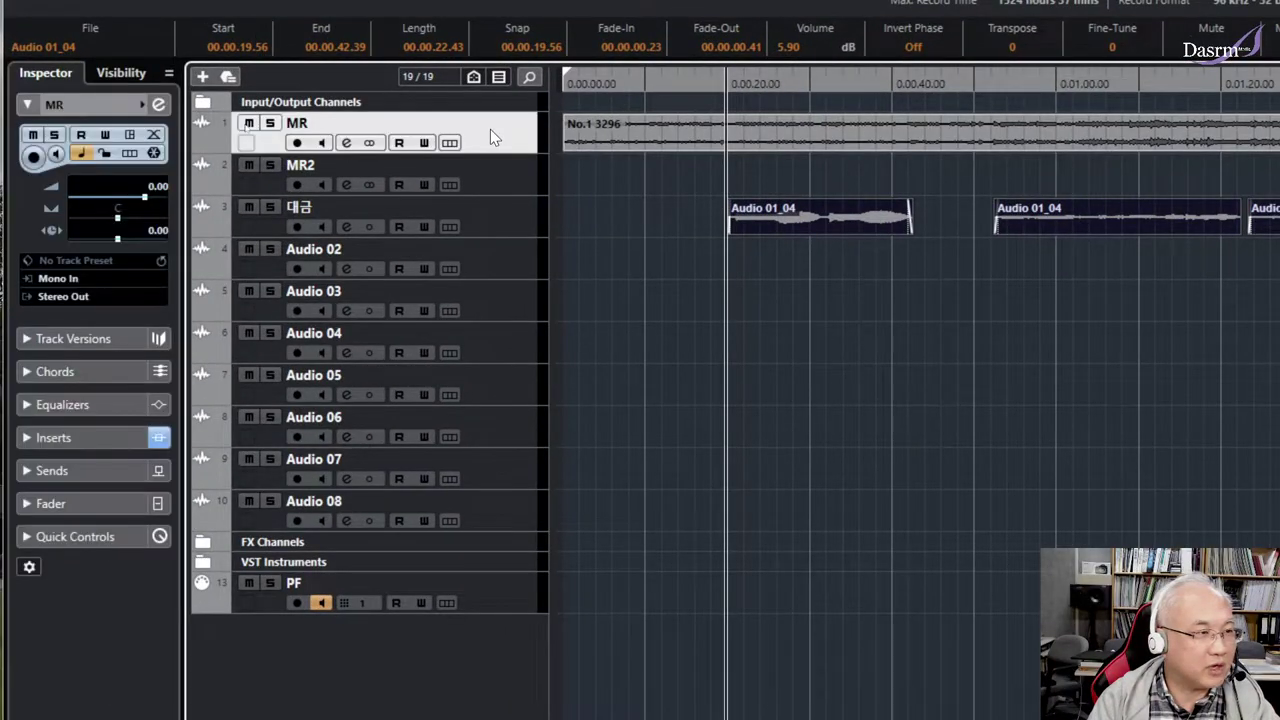
pyautogui.click(506, 184)
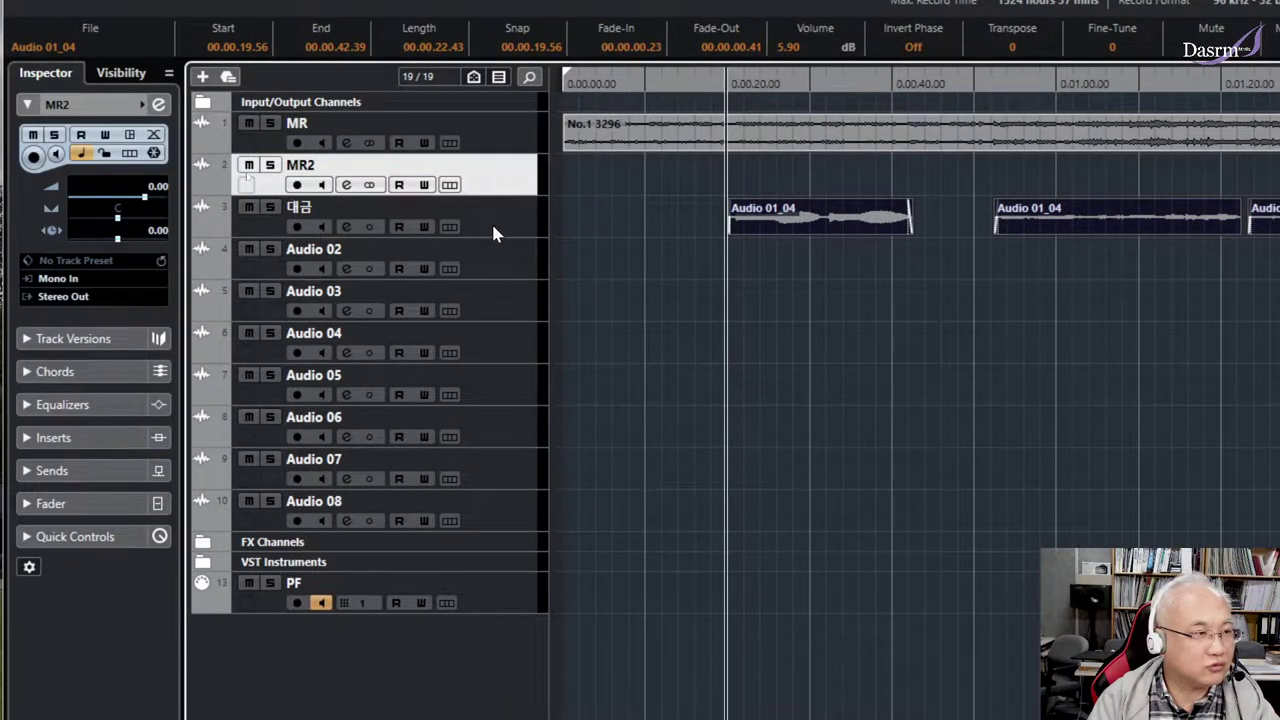
pyautogui.click(501, 214)
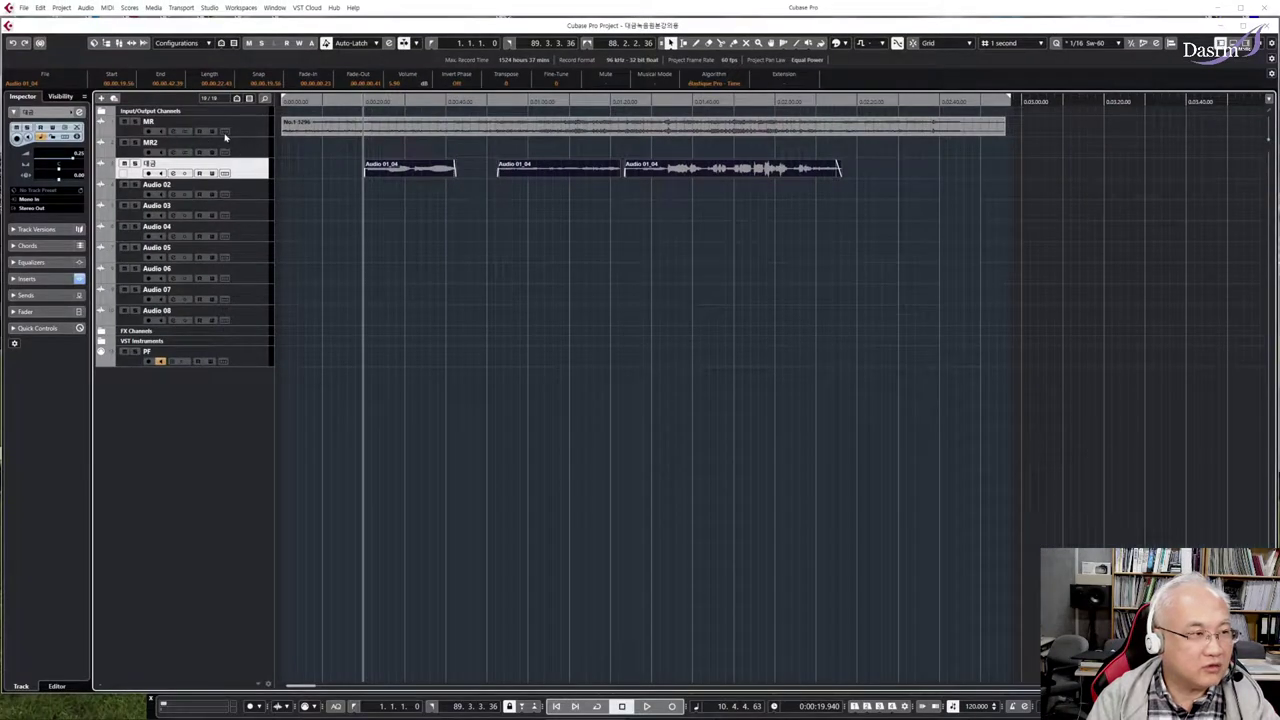
pyautogui.click(505, 148)
pyautogui.press('Down')
pyautogui.press('Down')
pyautogui.press('Down')
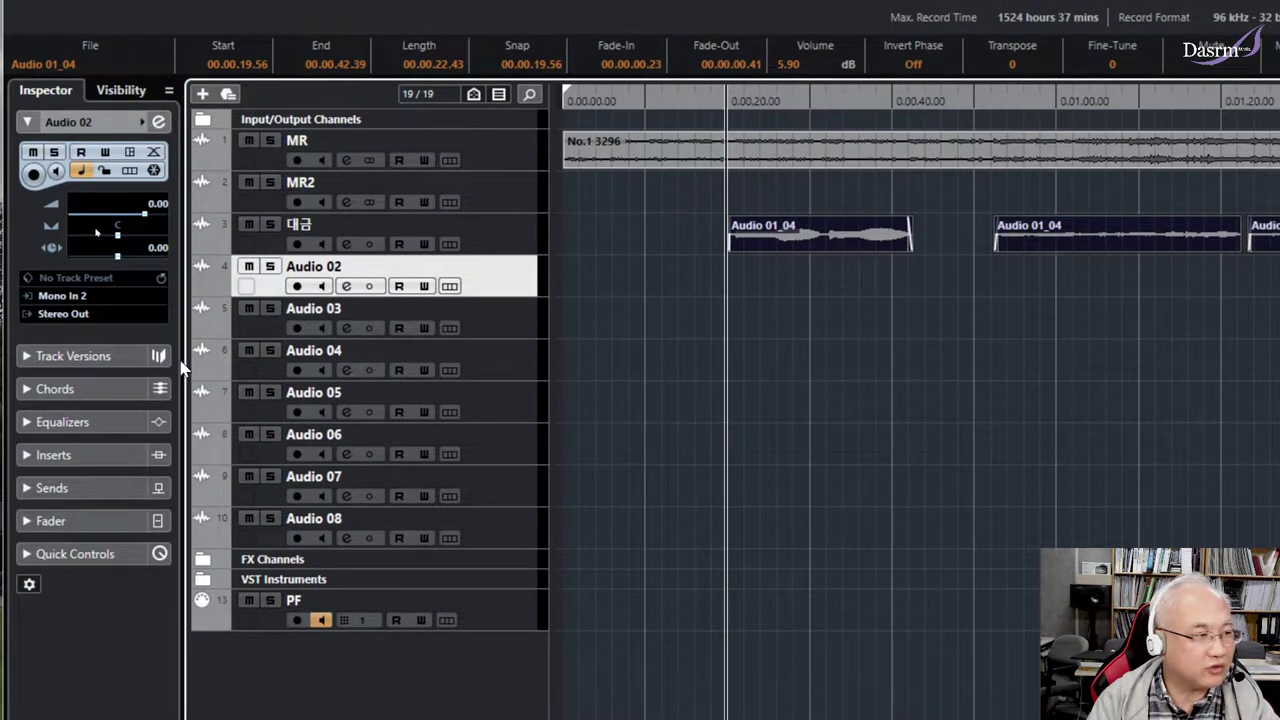
pyautogui.click(492, 134)
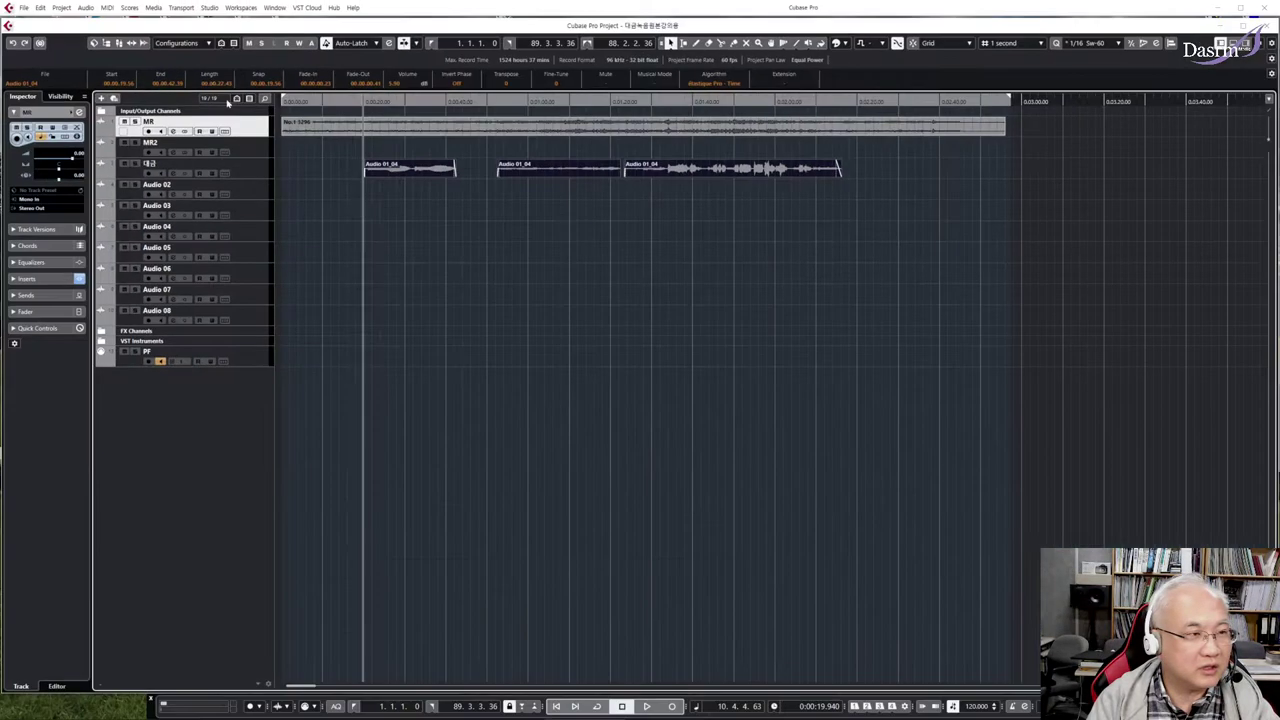
# Step: Reopen the MixConsole and expand the Routing rack for all channels
pyautogui.click(209, 7)
pyautogui.click(240, 35)
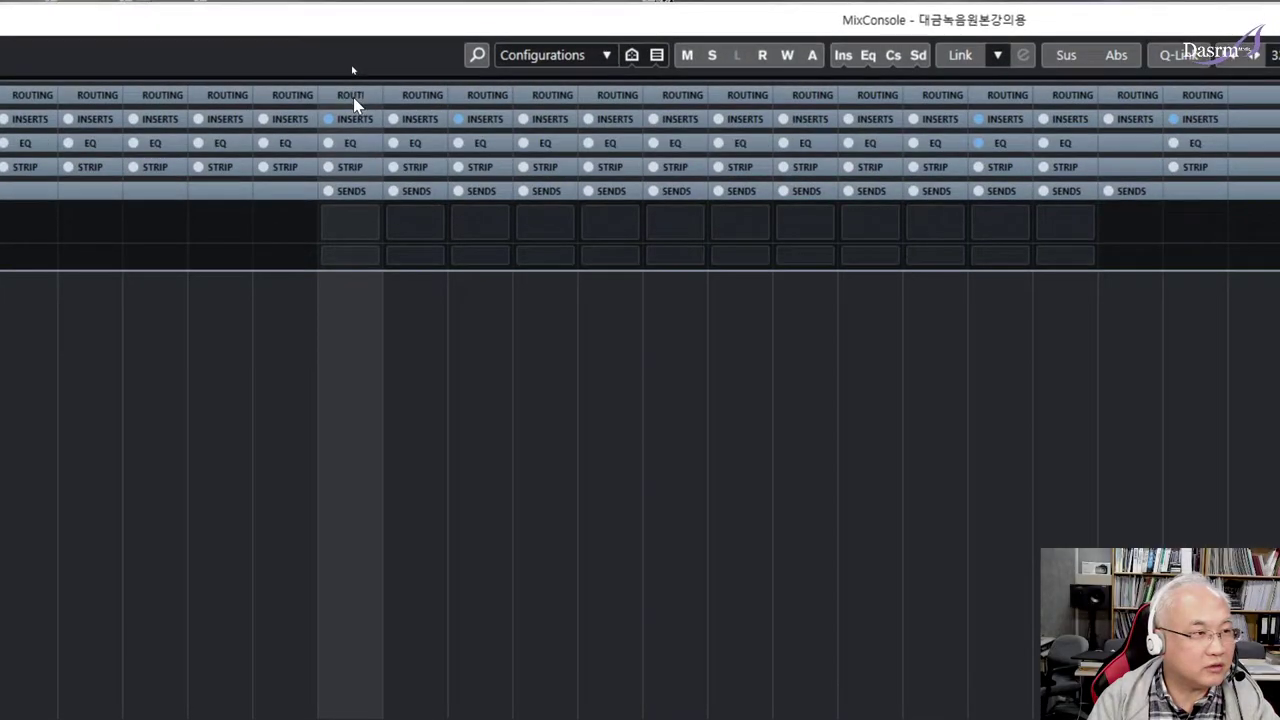
pyautogui.click(352, 97)
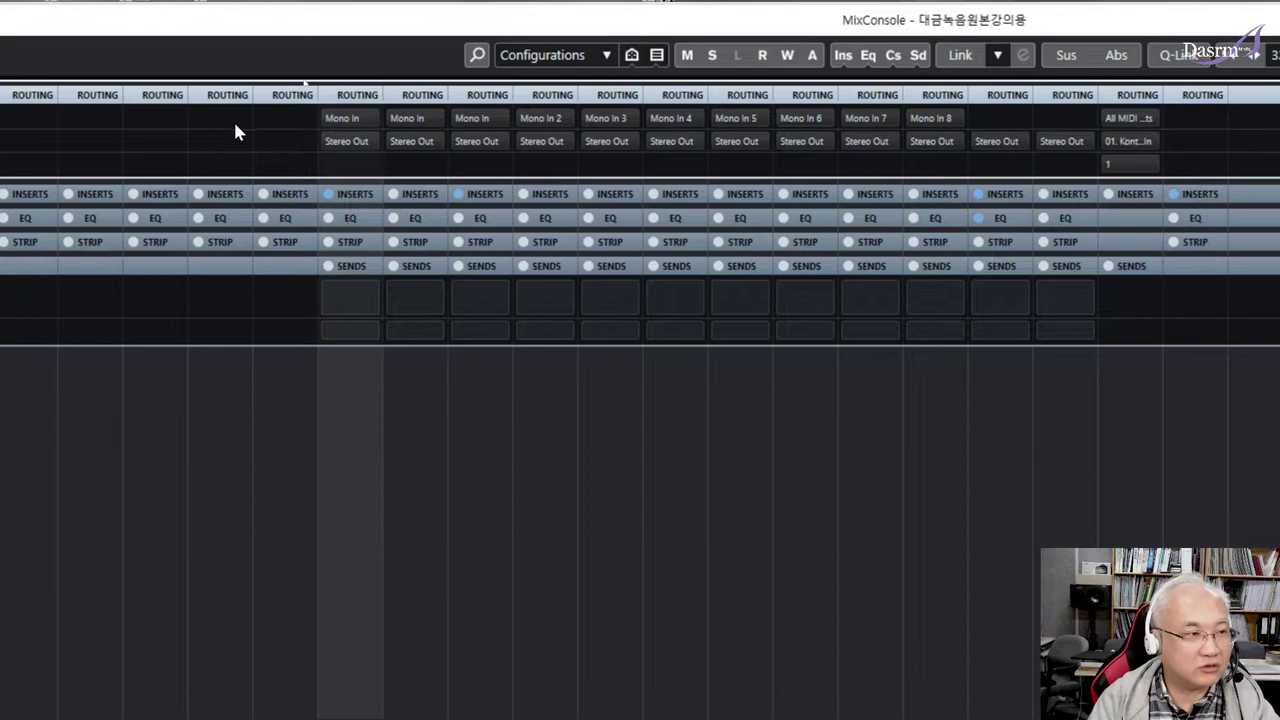
# Step: Check the MR channel's available input buses and its stereo format indicator, leaving the routing as it is
pyautogui.click(370, 120)
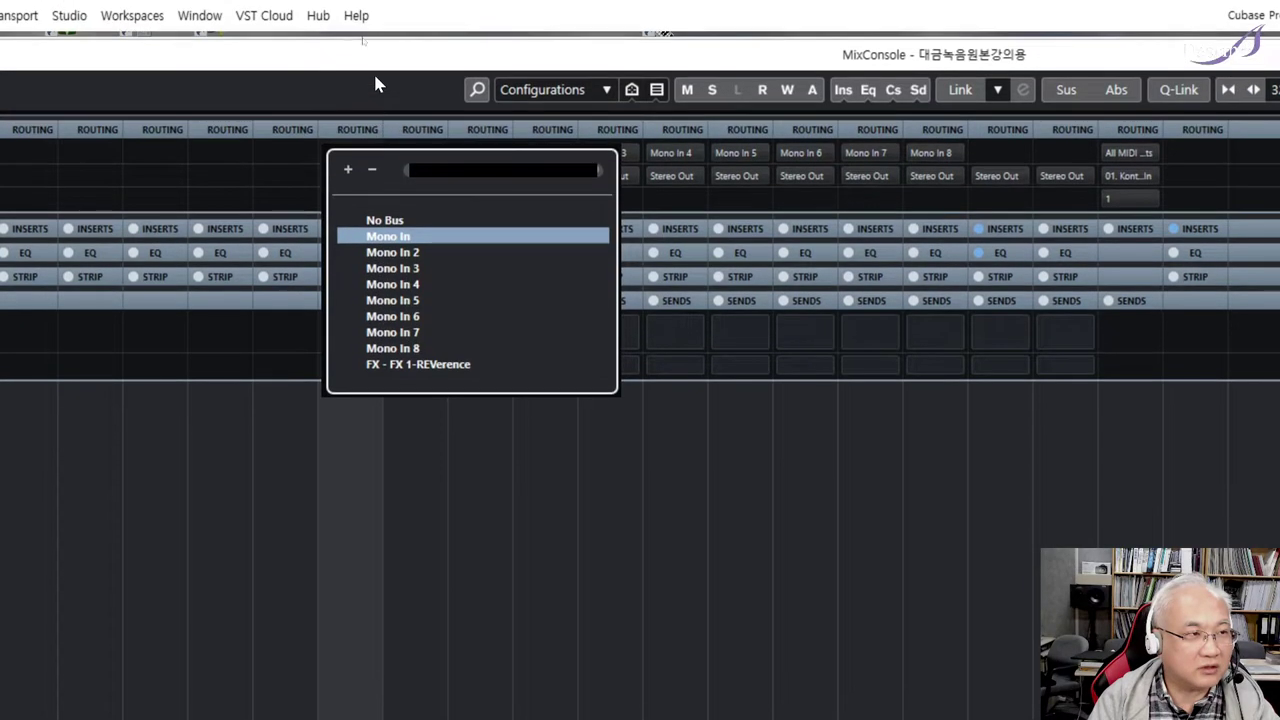
pyautogui.click(378, 27)
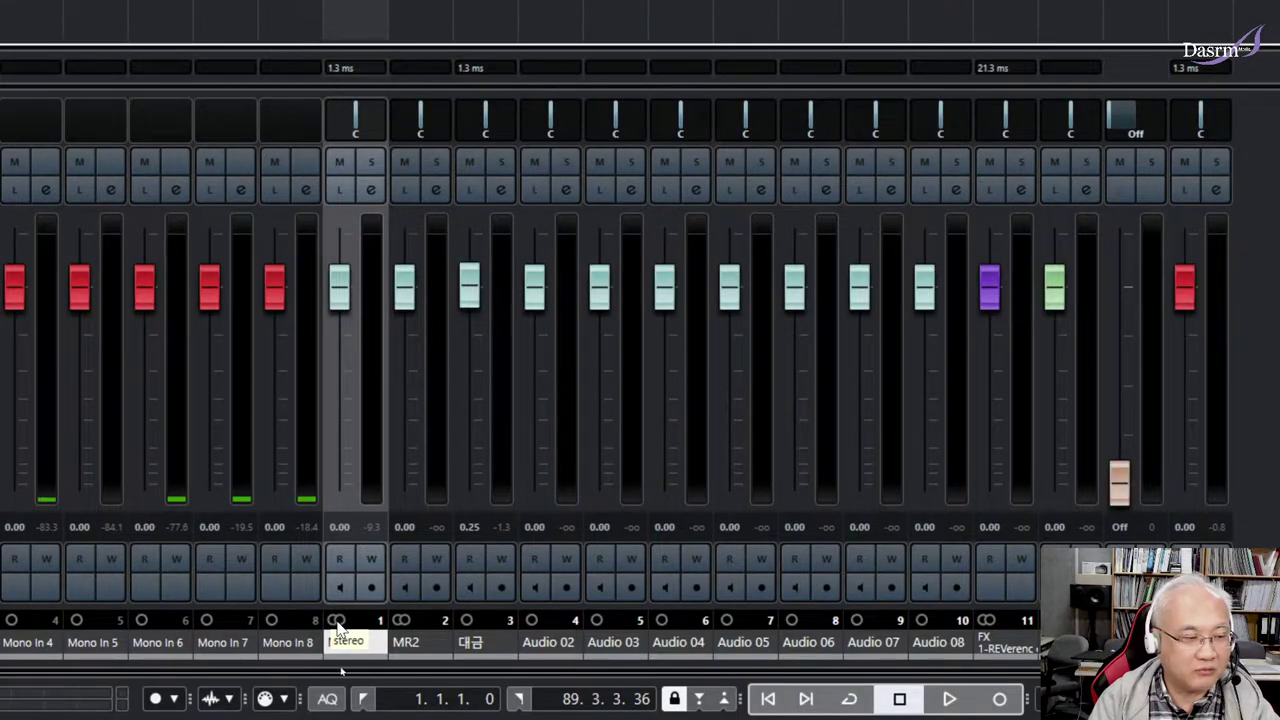
pyautogui.rightClick(339, 629)
pyautogui.click(339, 629)
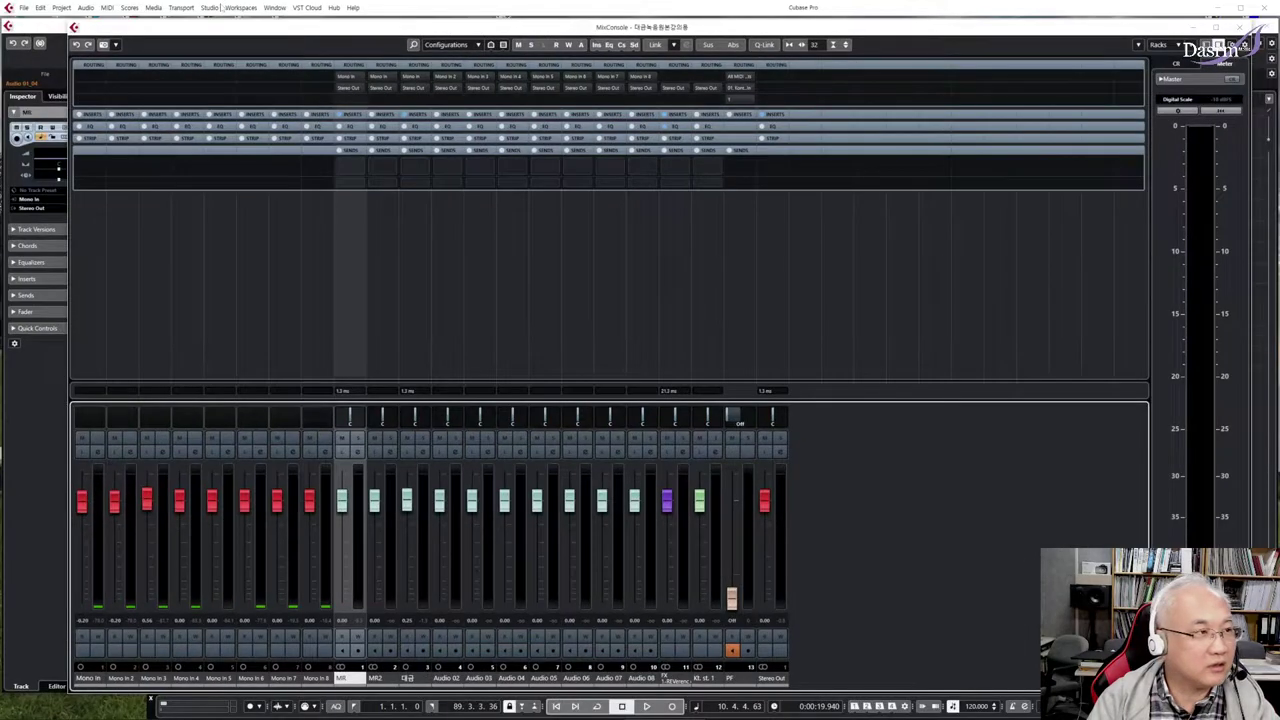
# Step: Open Audio Connections, compare the device ports of the Stereo Out output bus and the Control Room's Monitor 1, and close the window
pyautogui.click(221, 7)
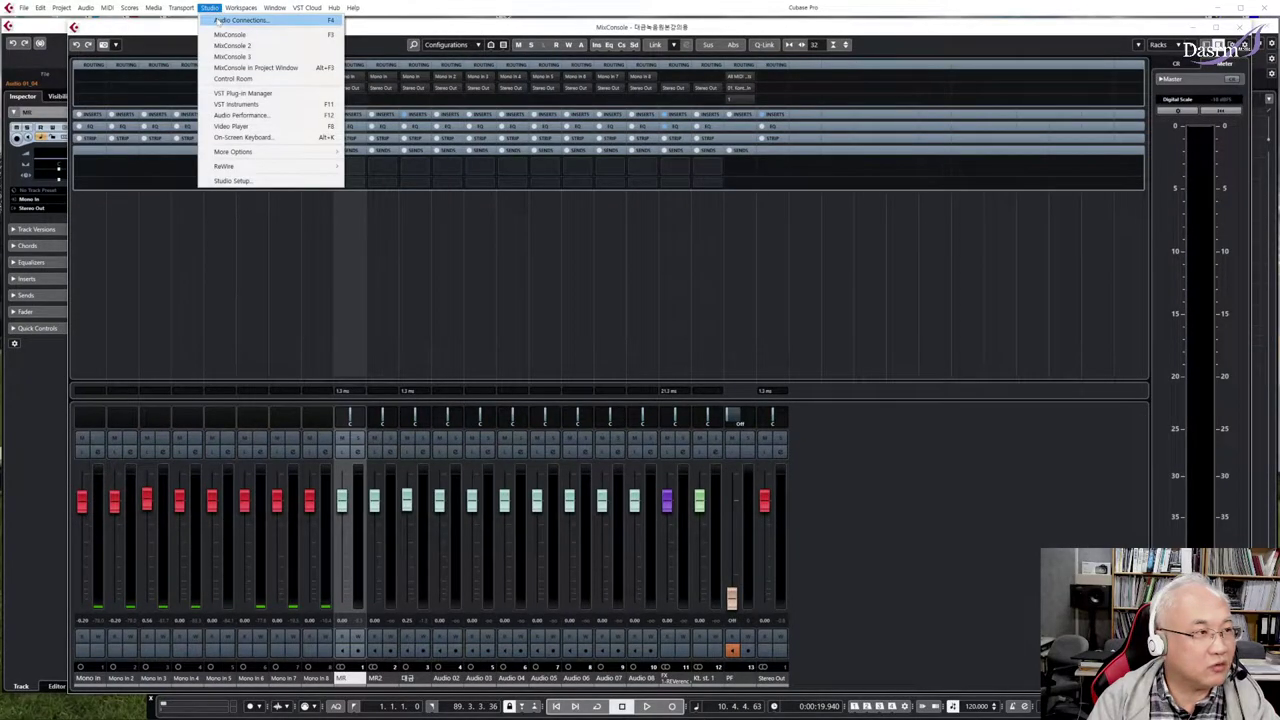
pyautogui.click(245, 100)
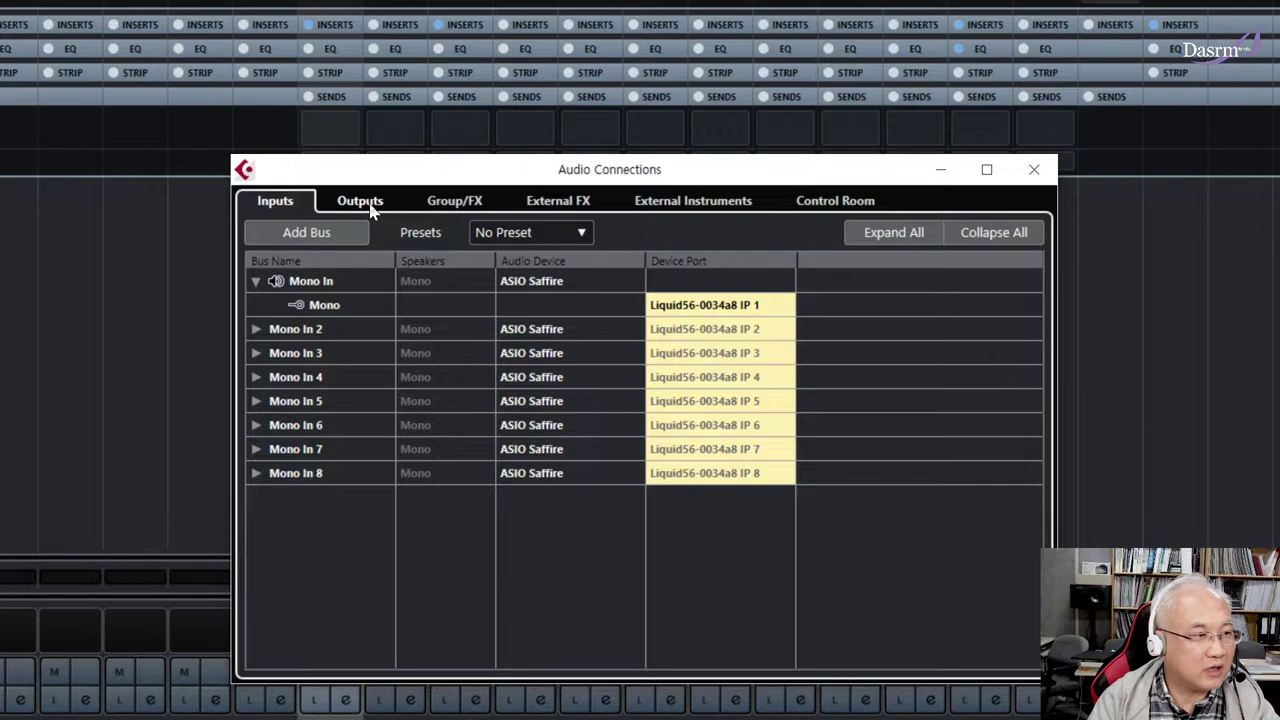
pyautogui.click(366, 203)
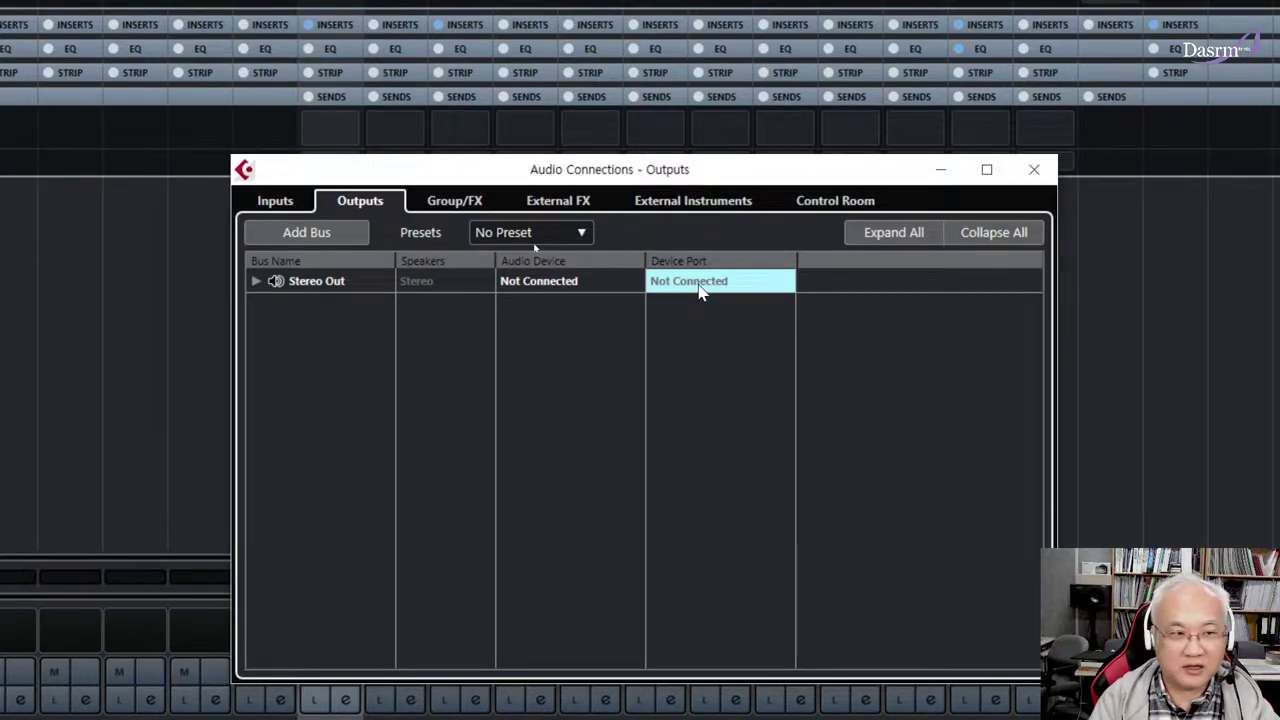
pyautogui.click(830, 201)
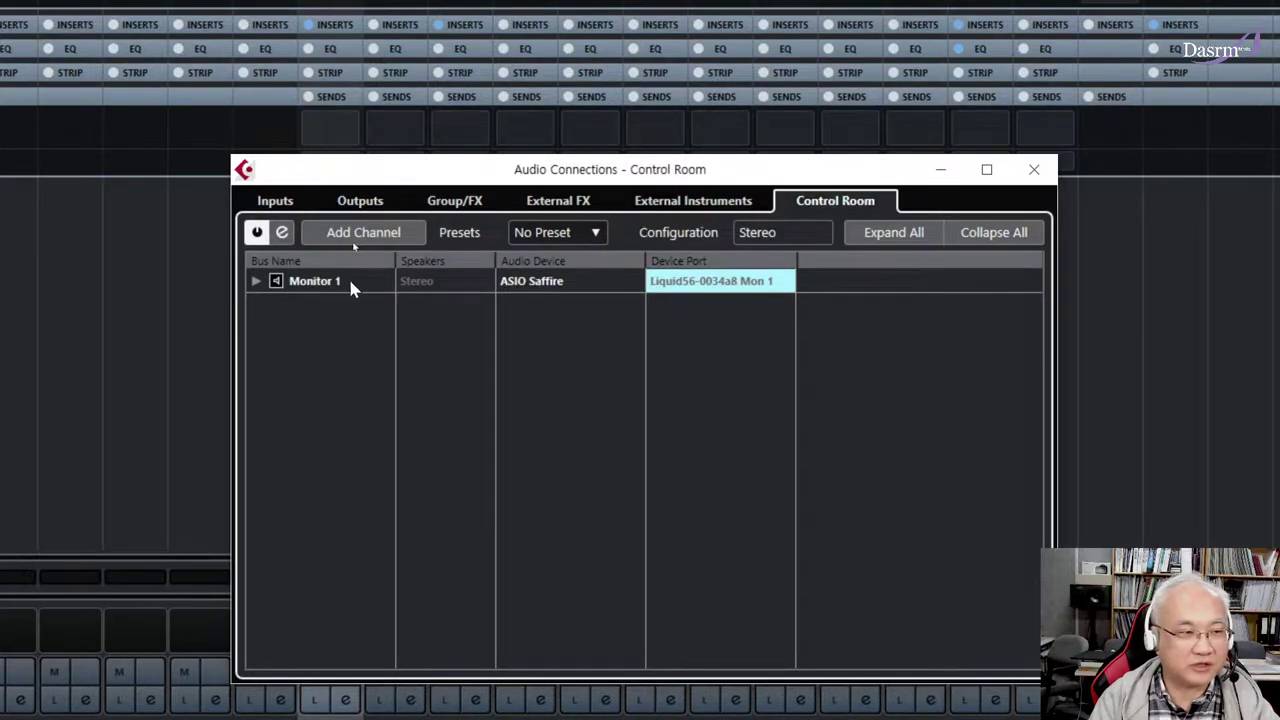
pyautogui.click(374, 202)
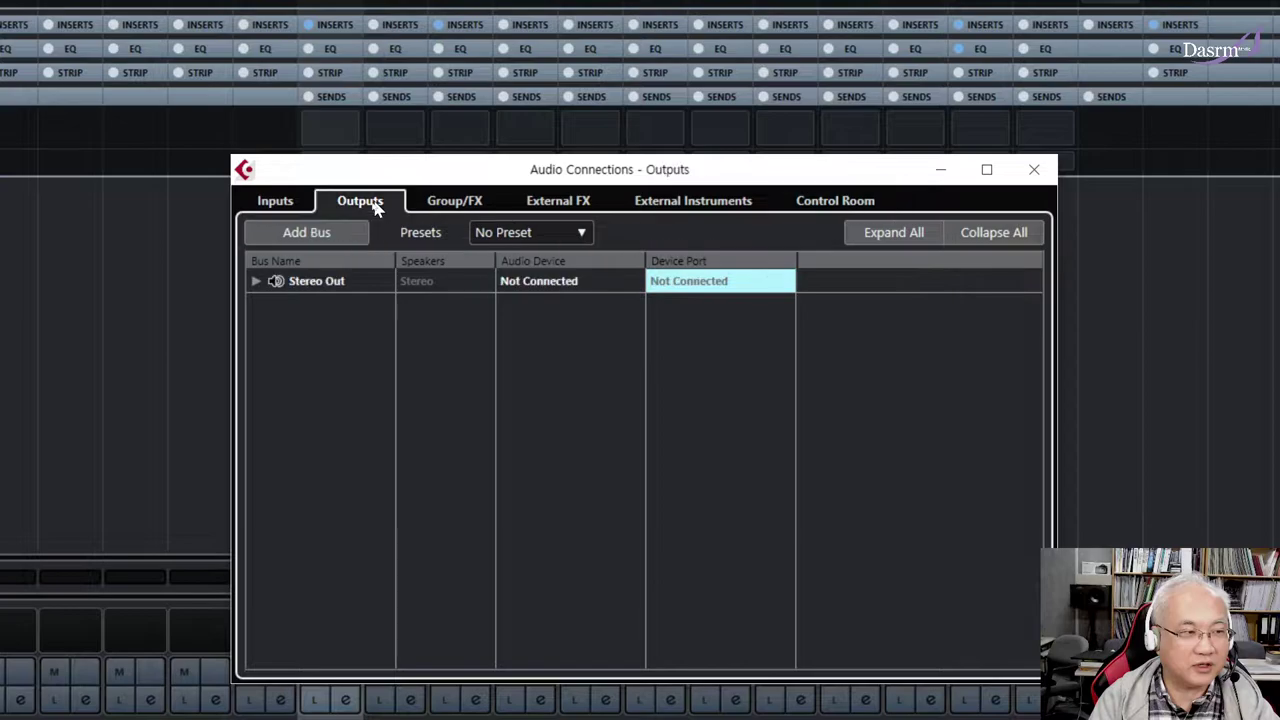
pyautogui.click(826, 202)
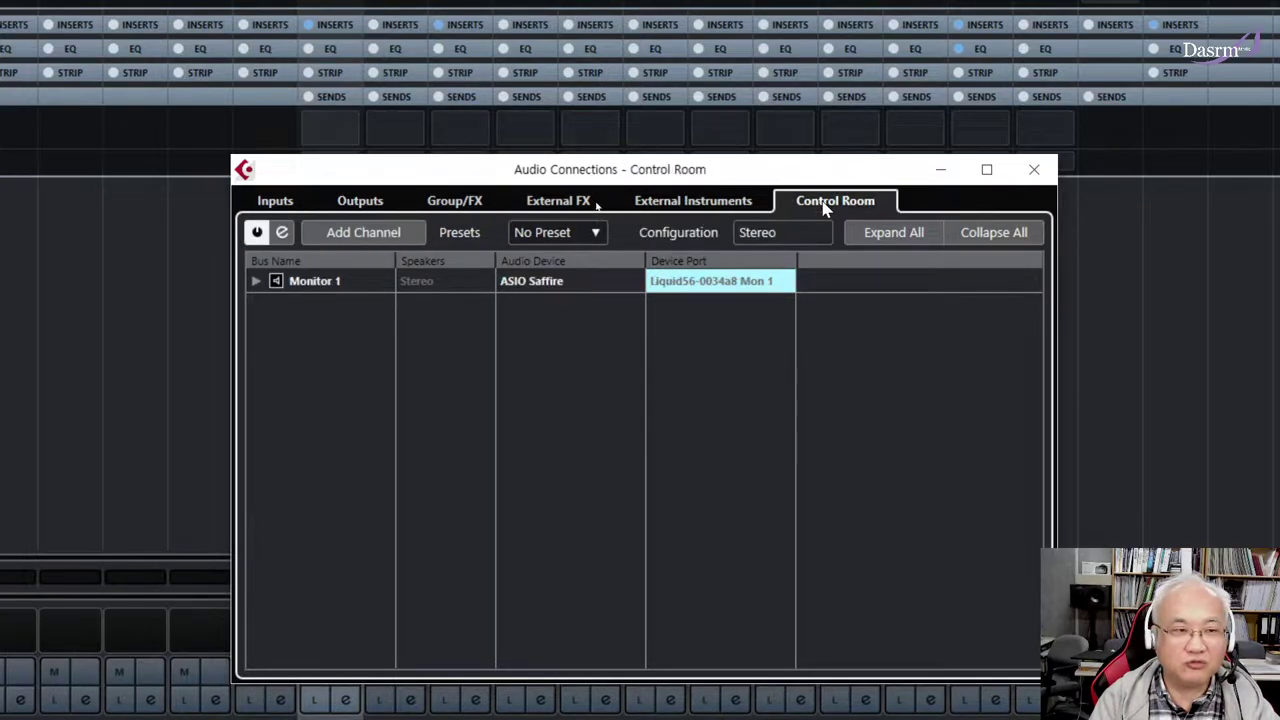
pyautogui.click(366, 202)
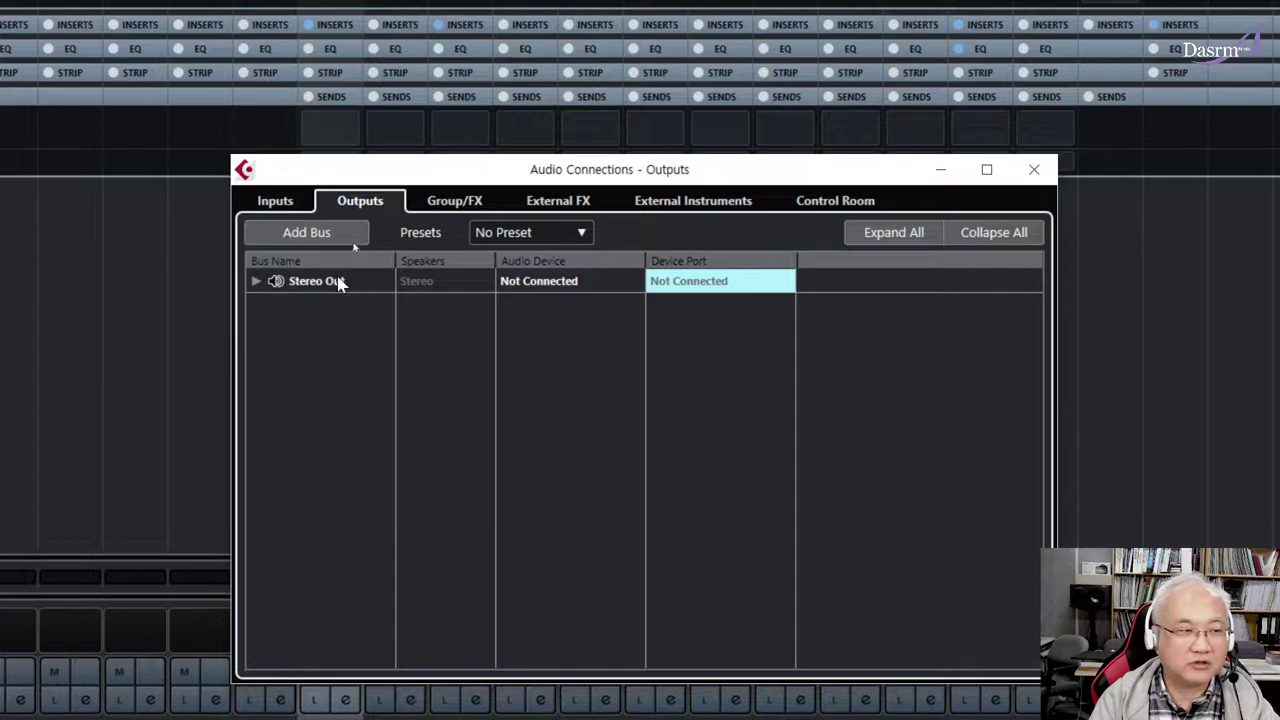
pyautogui.click(811, 210)
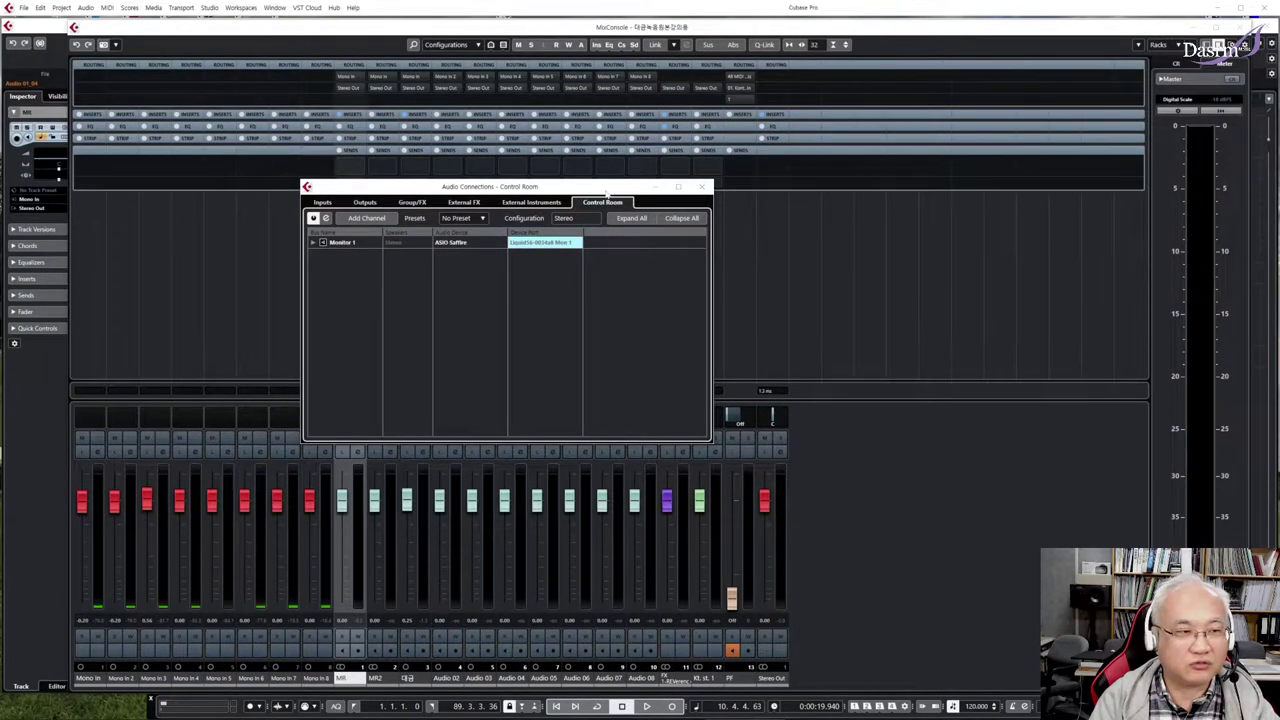
pyautogui.click(701, 187)
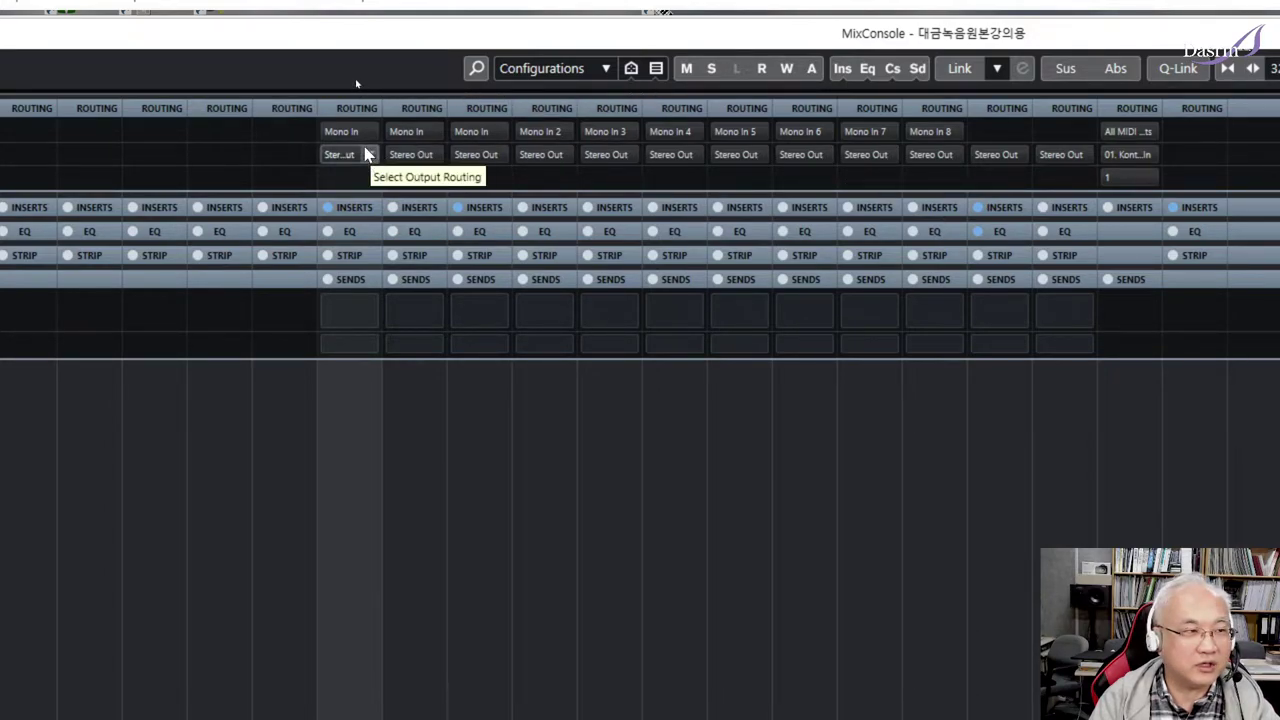
# Step: Collapse the MixConsole's Routing rack and expand the Inserts rack for all channels
pyautogui.click(350, 110)
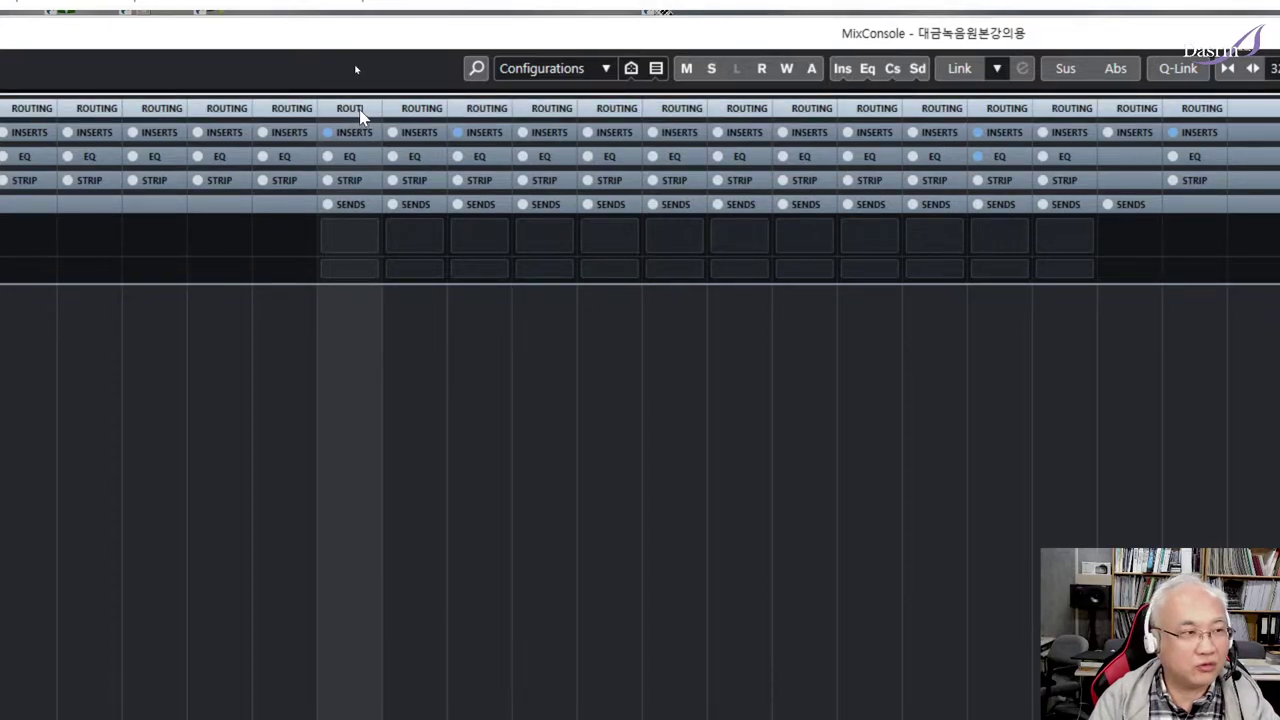
pyautogui.click(355, 112)
pyautogui.click(355, 113)
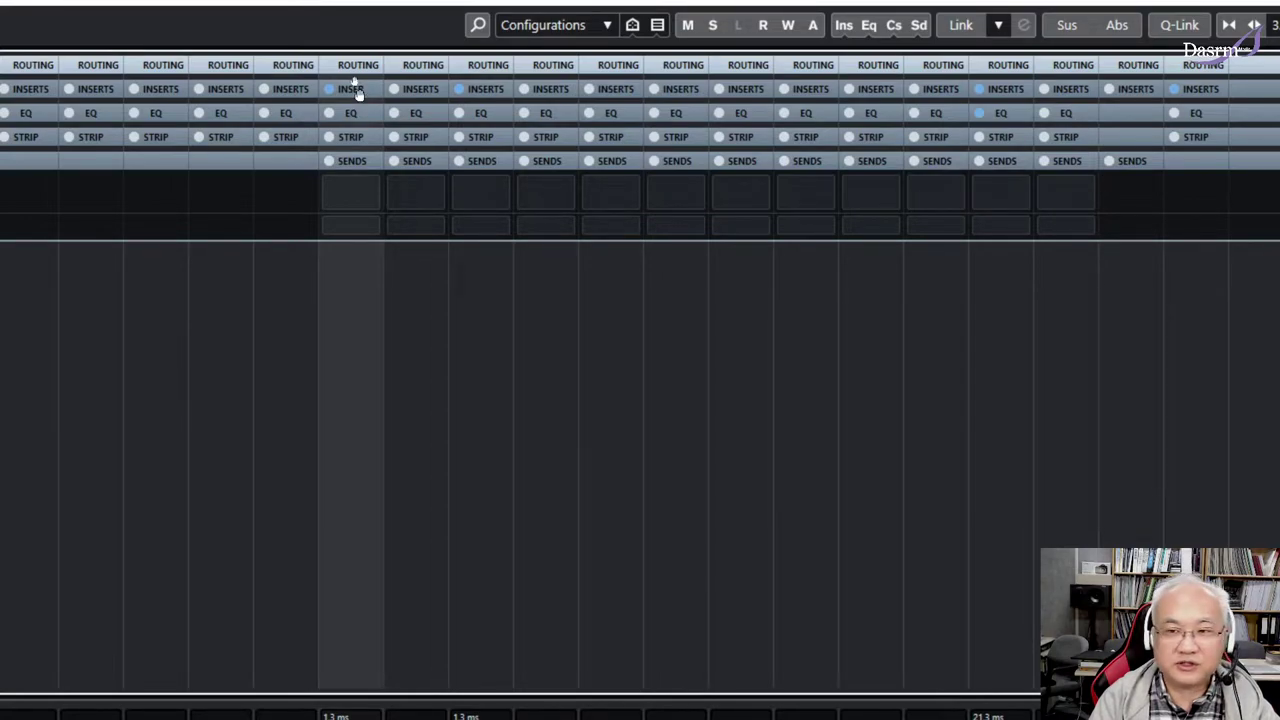
pyautogui.click(356, 90)
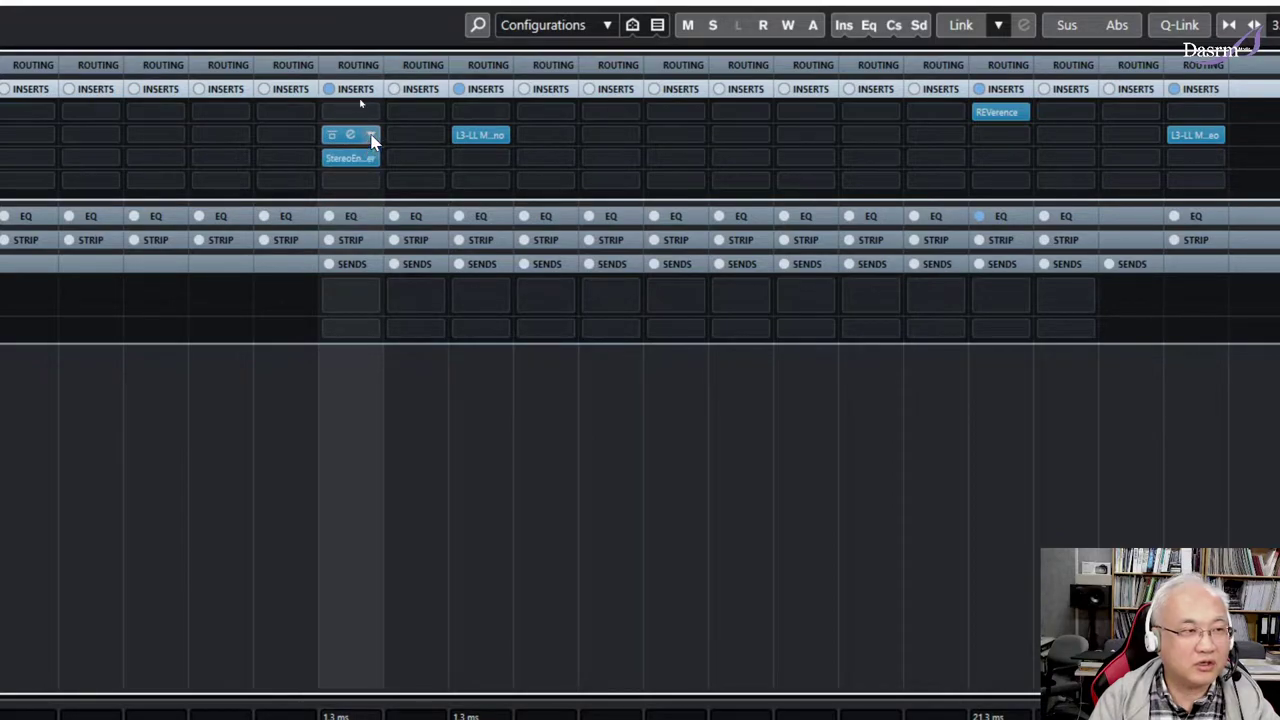
# Step: Remove the L3-LL Multi Stereo and StereoEnhancer insert effects from the MR channel by setting their slots to No Effect
pyautogui.click(371, 137)
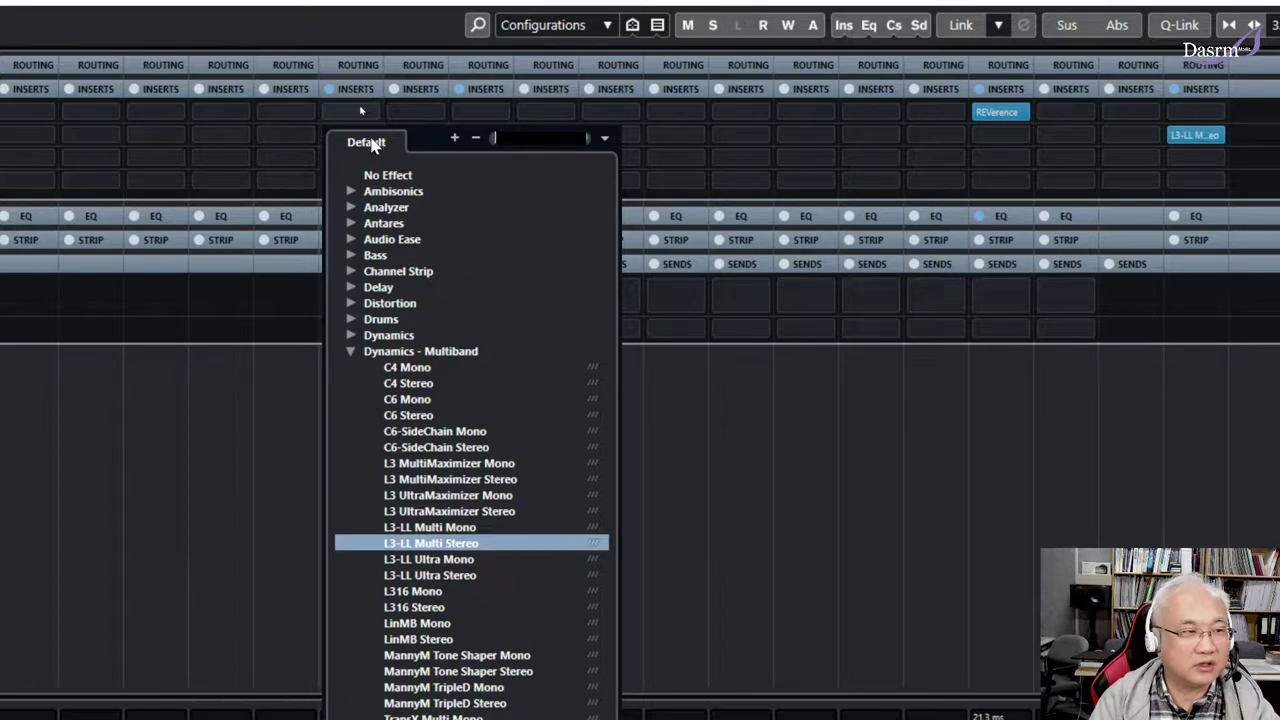
pyautogui.click(375, 178)
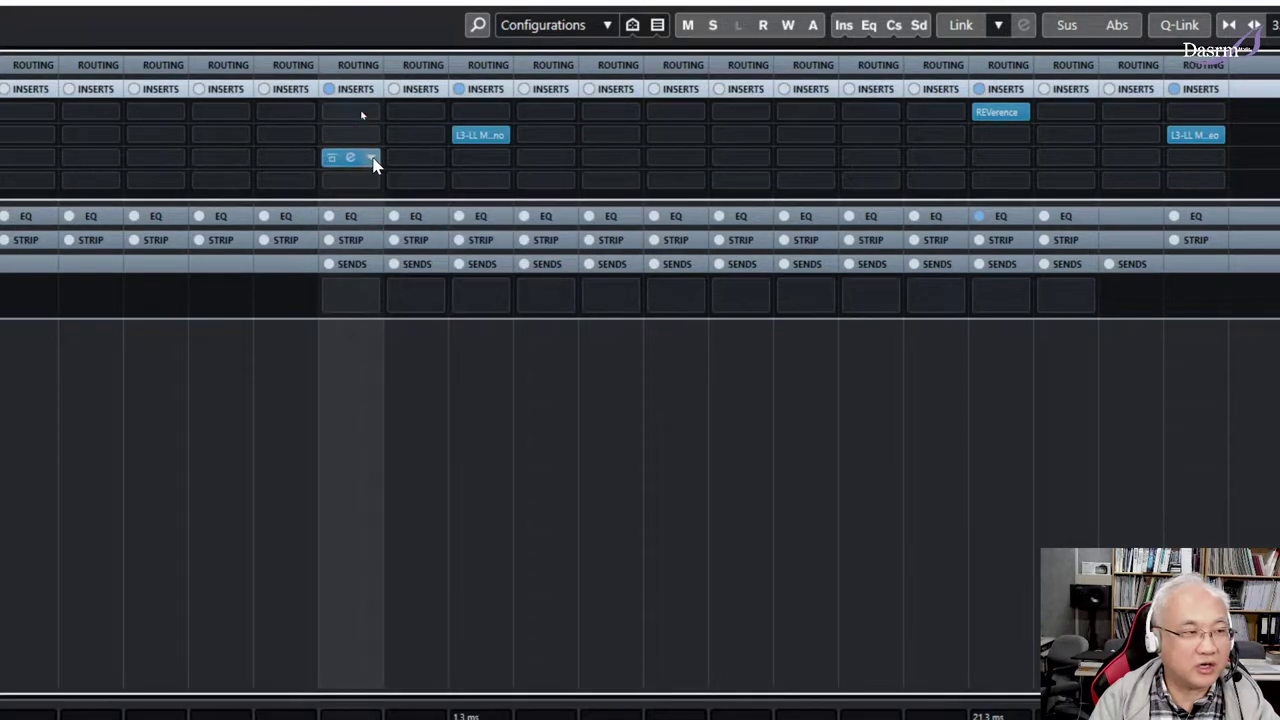
pyautogui.click(370, 158)
pyautogui.scroll(3, 378, 213)
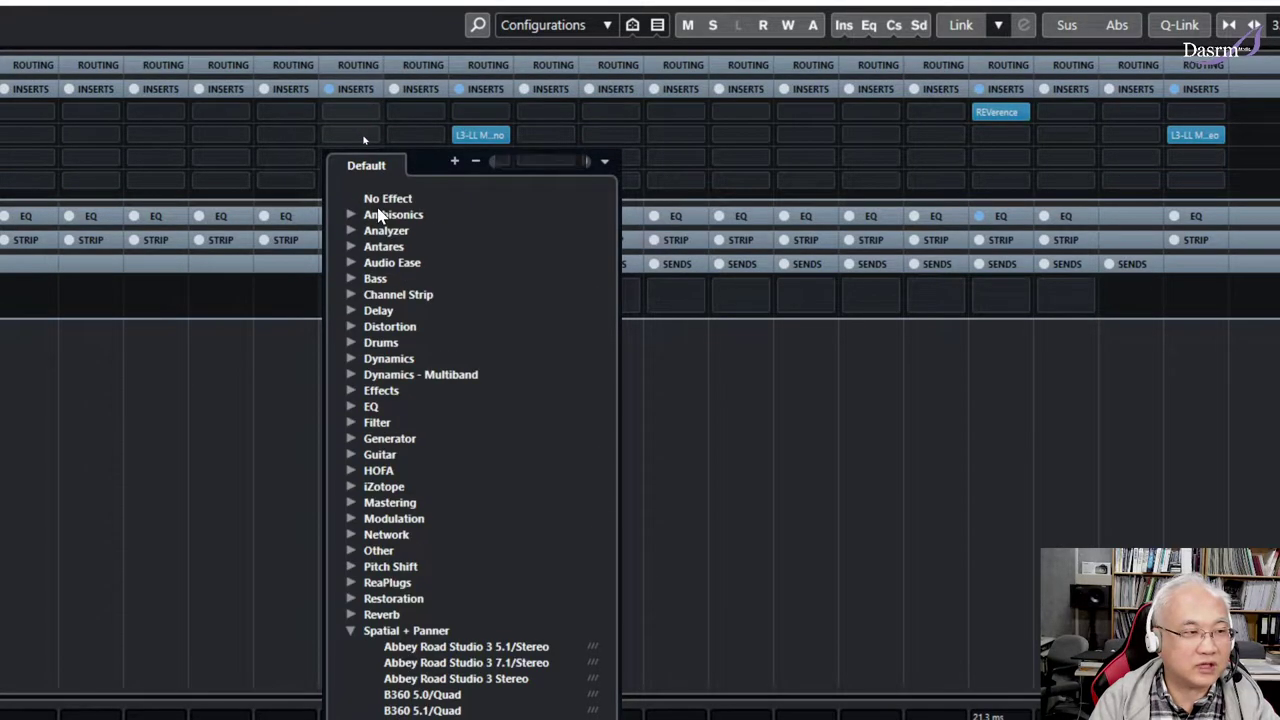
pyautogui.click(388, 197)
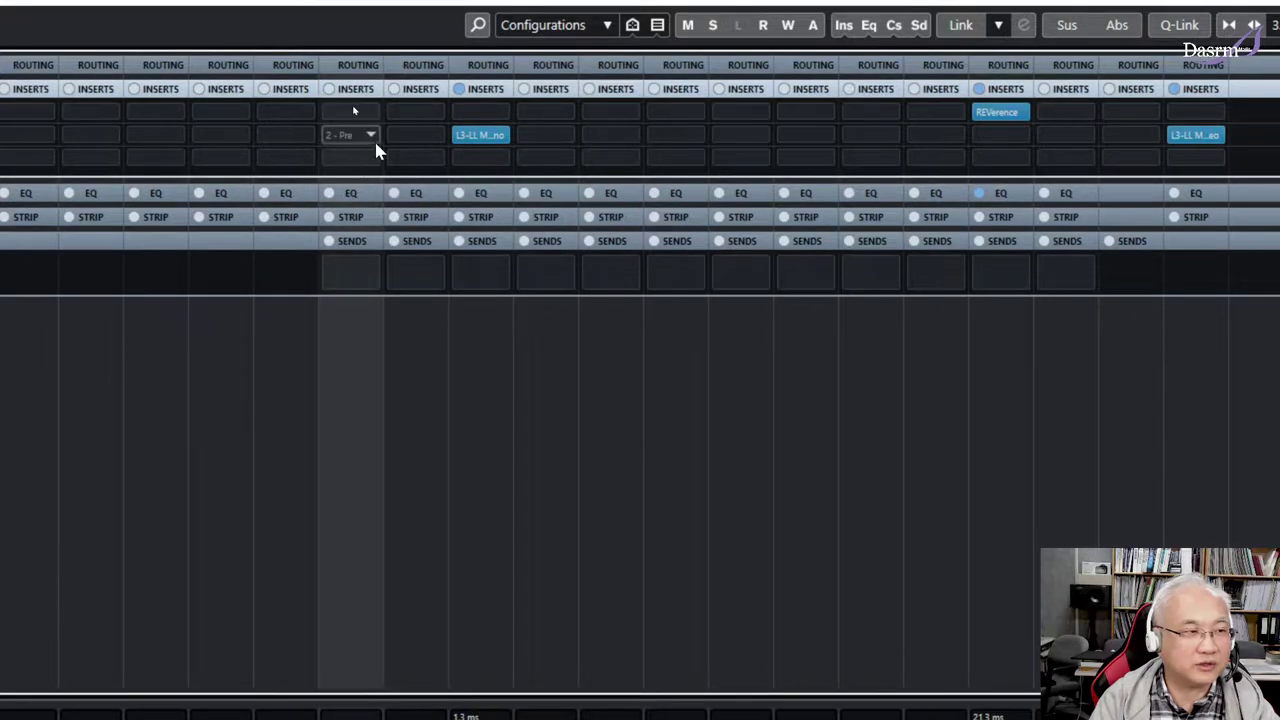
# Step: Remove the L3-LL Multi insert effects from the 대금 and Stereo Out channels by setting their slots to No Effect
pyautogui.click(498, 137)
pyautogui.click(508, 175)
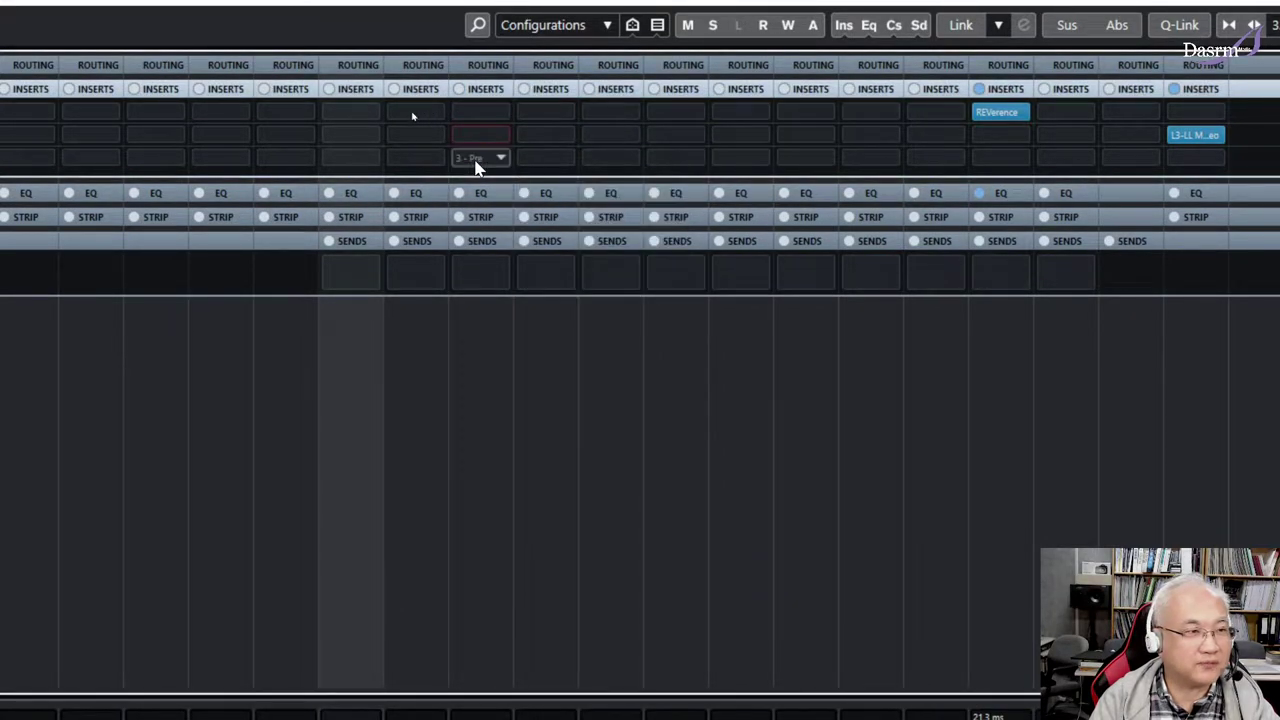
pyautogui.click(1215, 134)
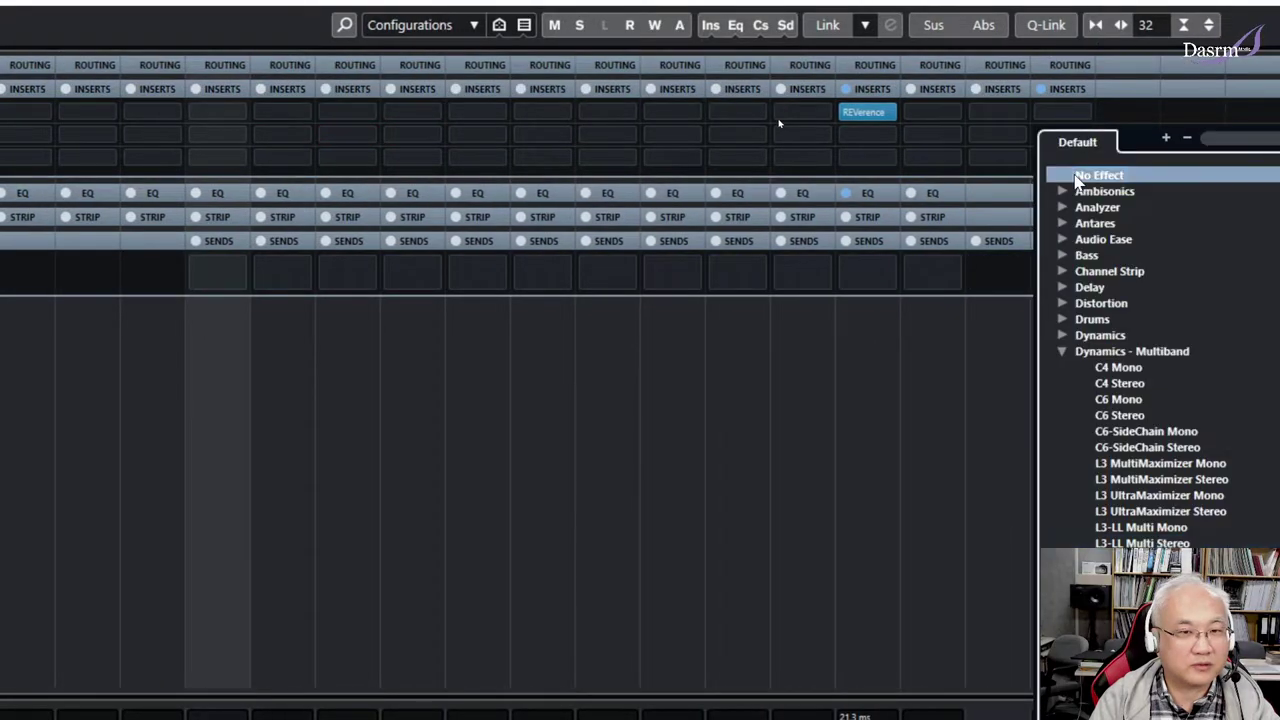
pyautogui.click(1077, 177)
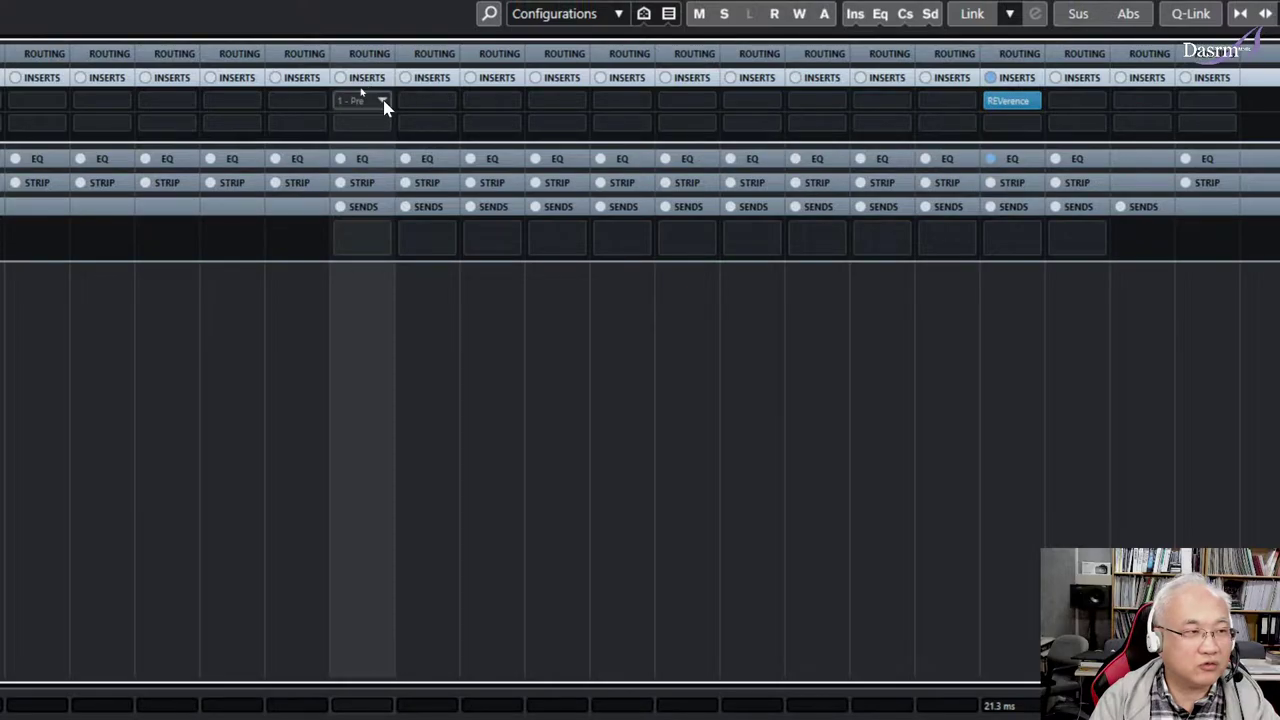
# Step: Load CurveEQ from the EQ category into the MR channel's first insert slot and close its plug-in window
pyautogui.click(383, 104)
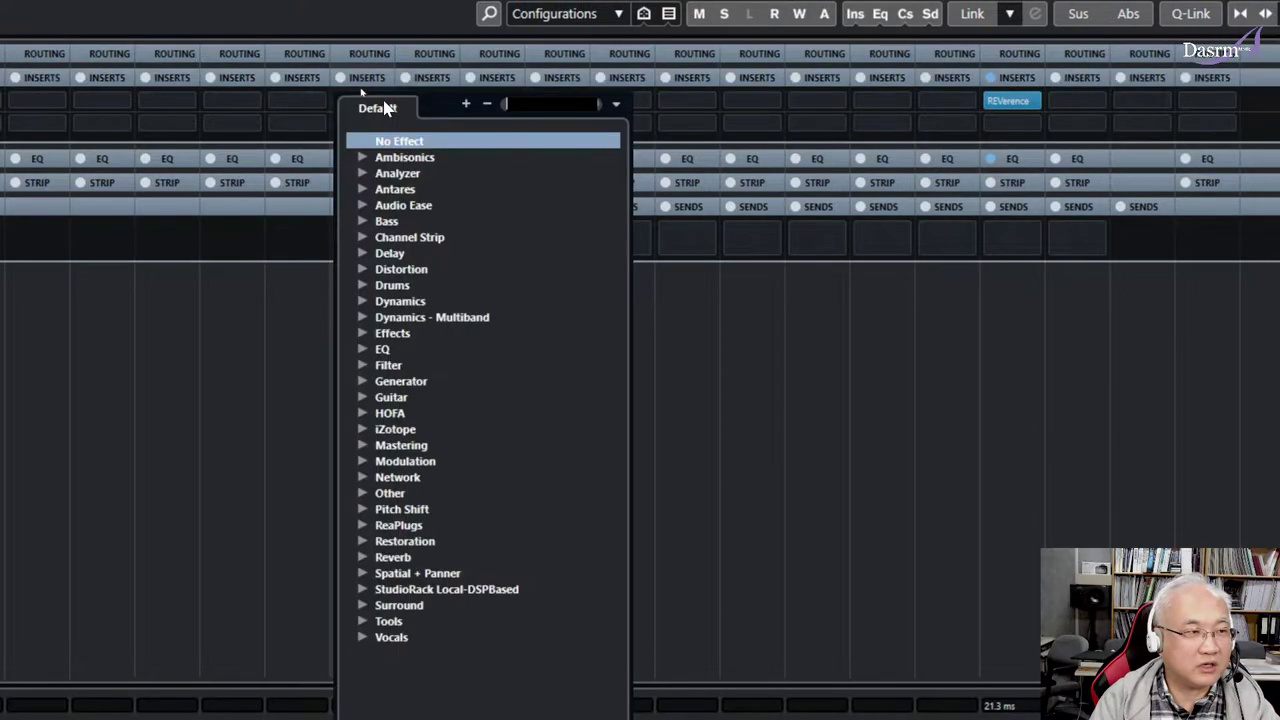
pyautogui.click(361, 349)
pyautogui.click(428, 463)
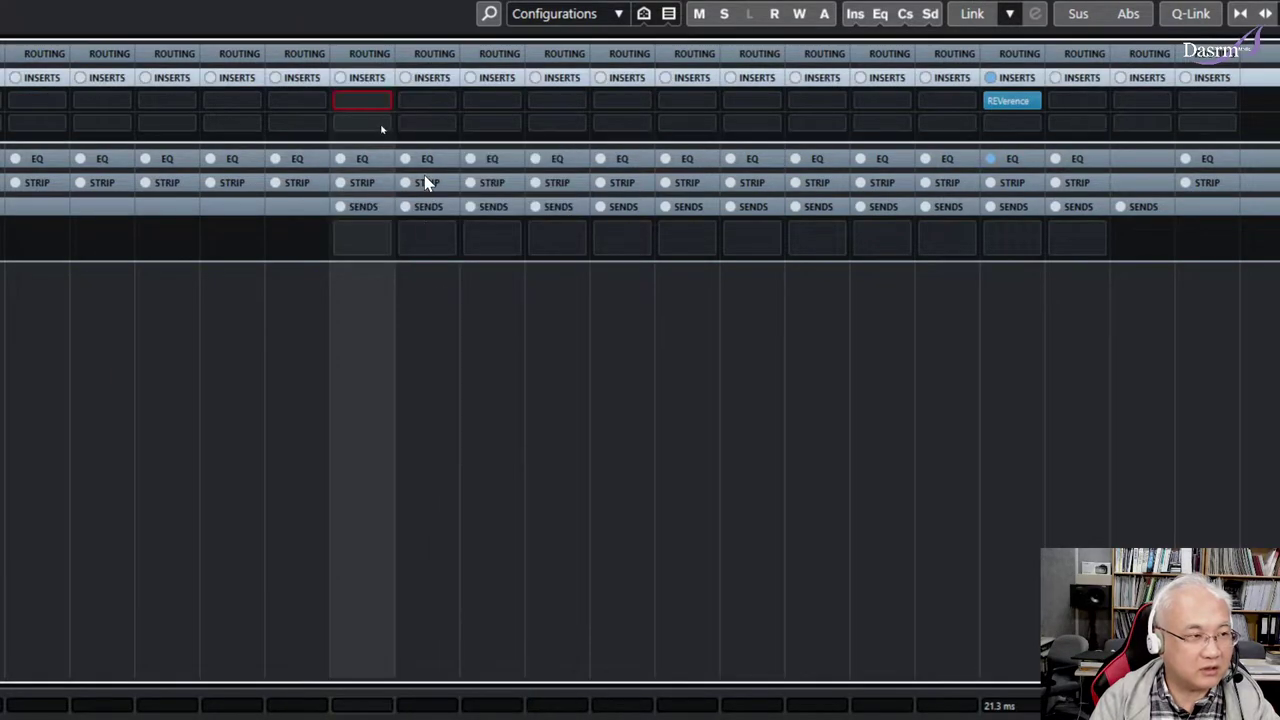
pyautogui.click(1125, 315)
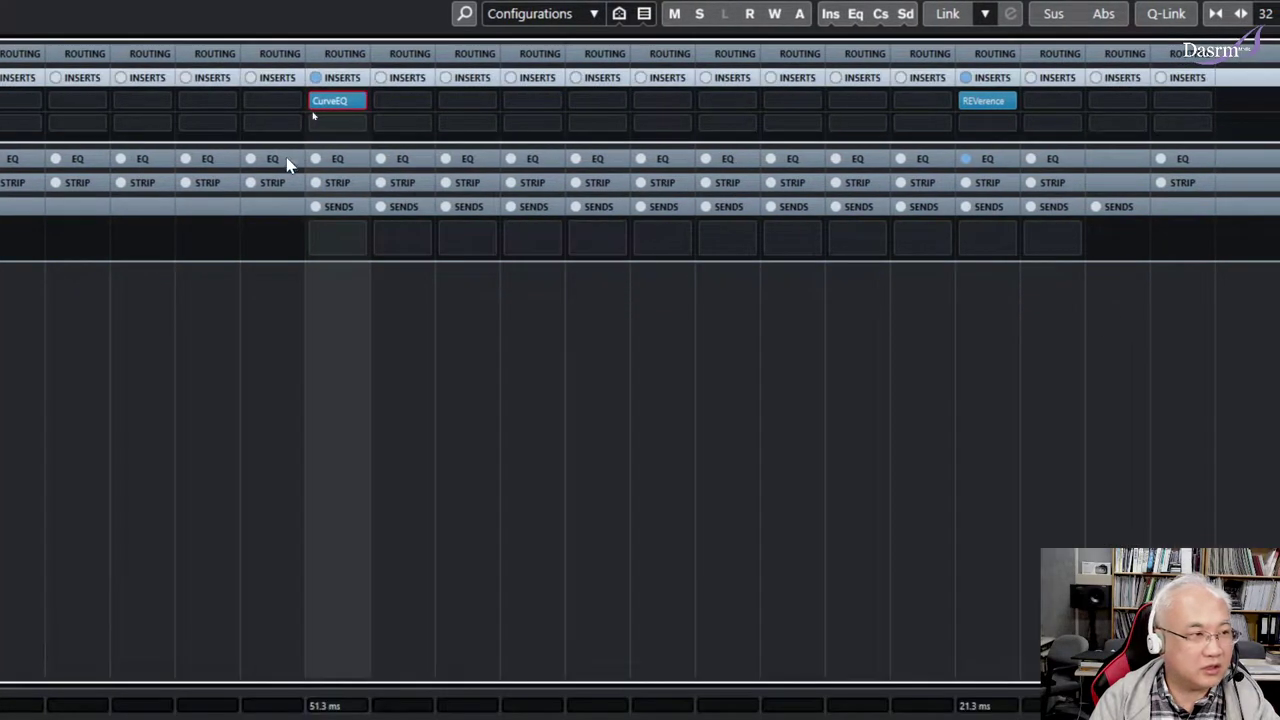
# Step: Load DualFilter from the Filter category into MR's second insert slot, browse effects for the third slot without loading one, and close the plug-in window
pyautogui.click(358, 128)
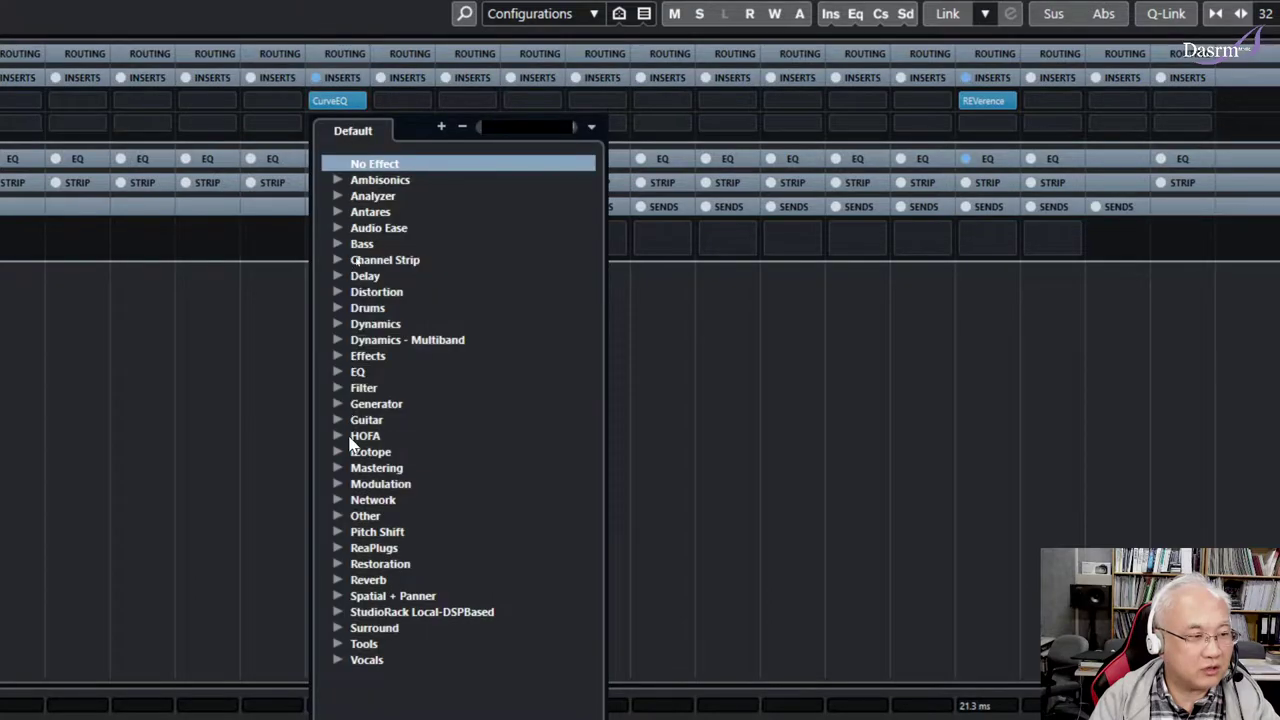
pyautogui.click(339, 389)
pyautogui.click(400, 406)
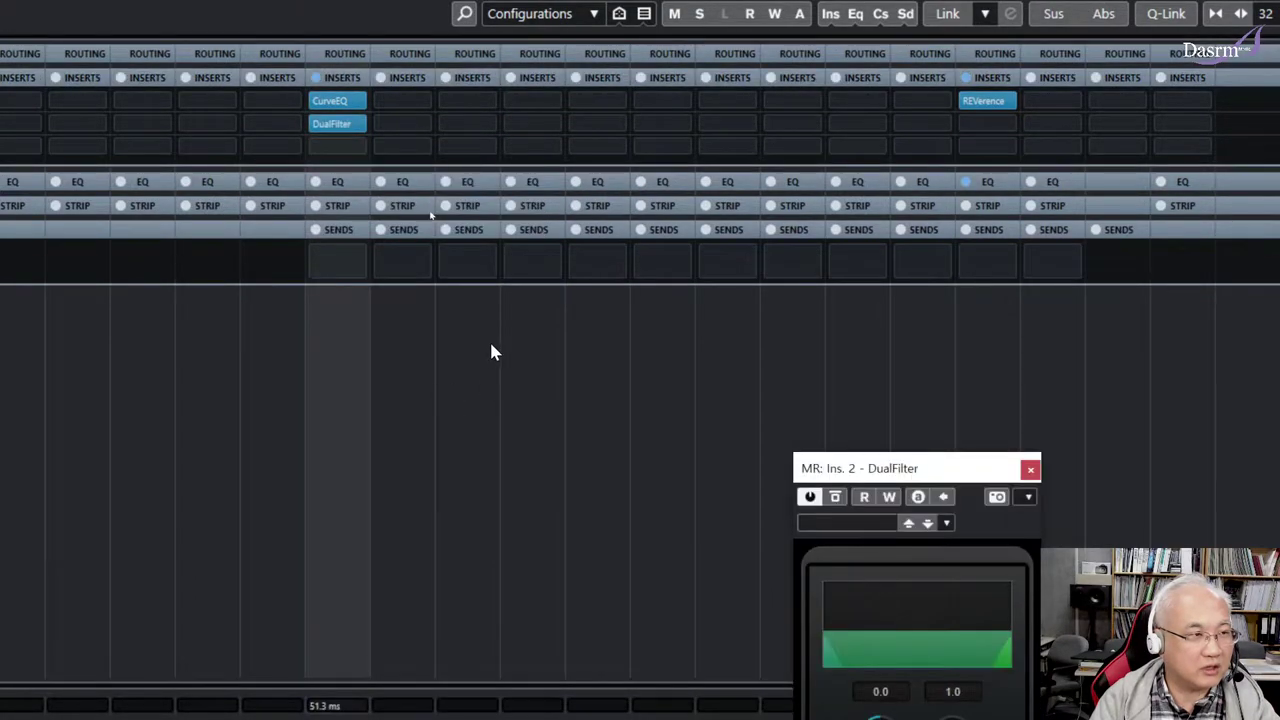
pyautogui.click(358, 148)
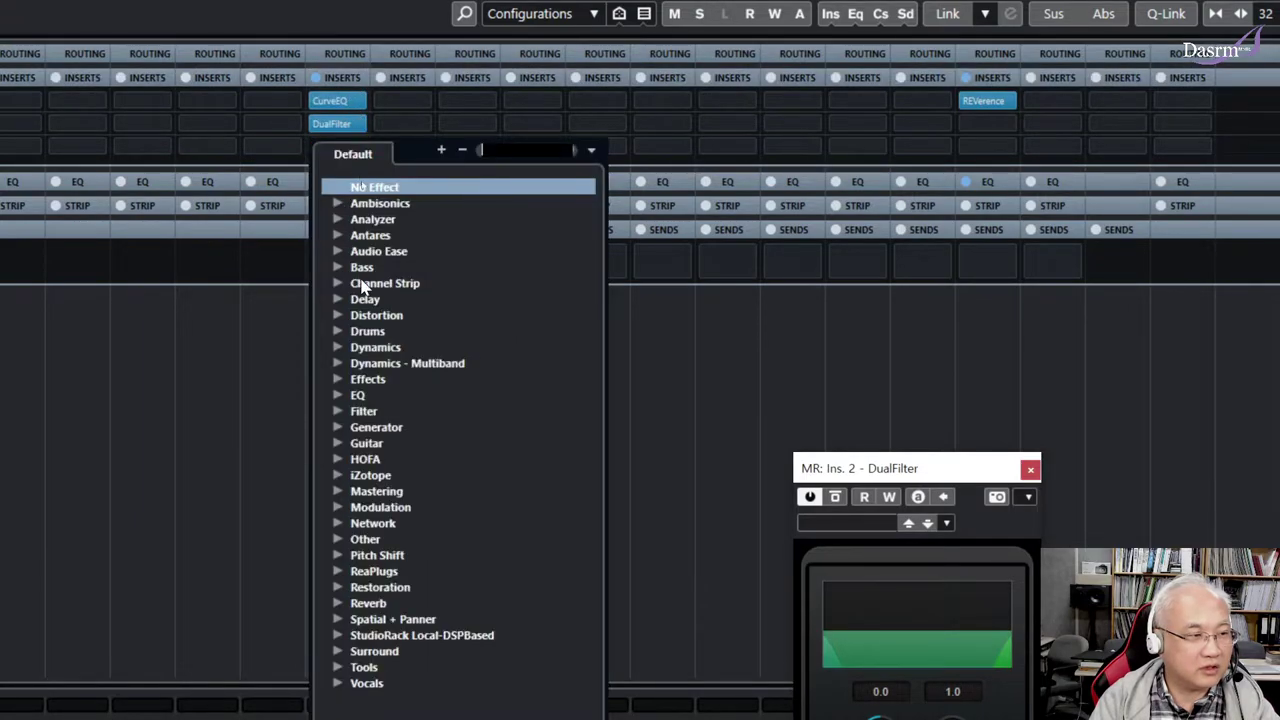
pyautogui.click(695, 273)
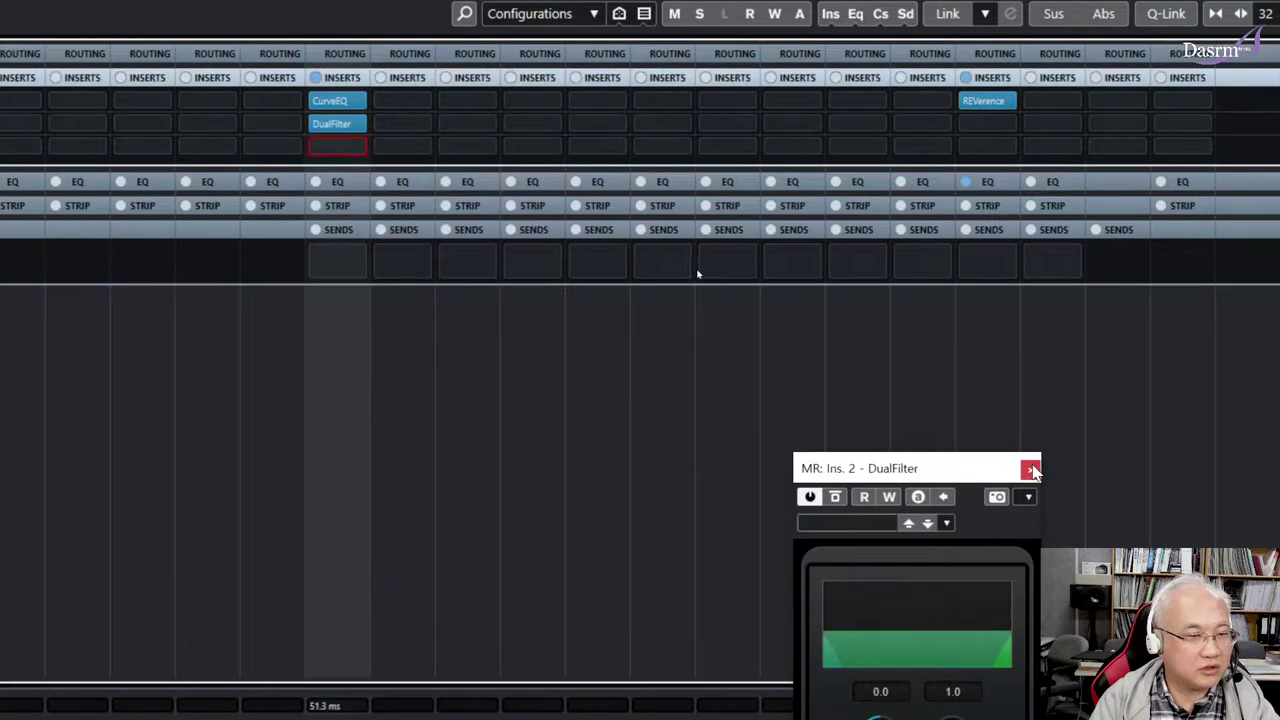
pyautogui.click(1031, 471)
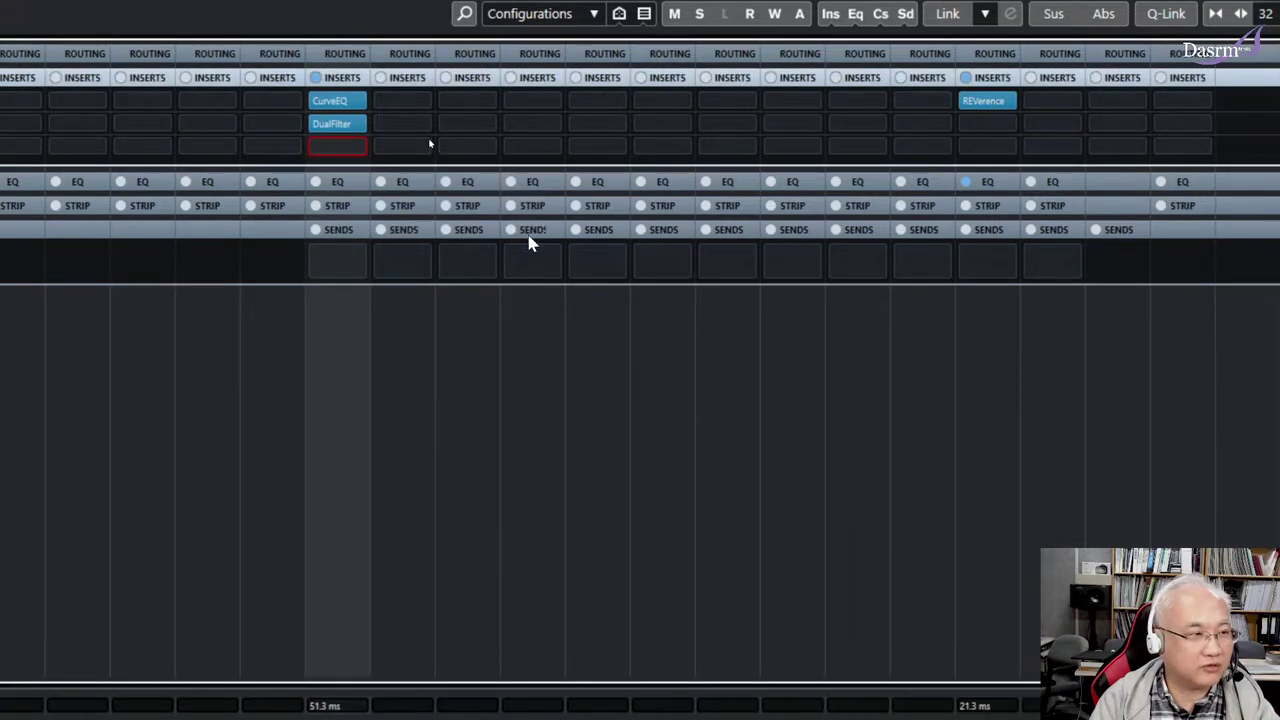
# Step: Clear the DualFilter and CurveEQ inserts from the MR channel
pyautogui.click(360, 124)
pyautogui.click(363, 162)
pyautogui.click(358, 100)
pyautogui.click(366, 143)
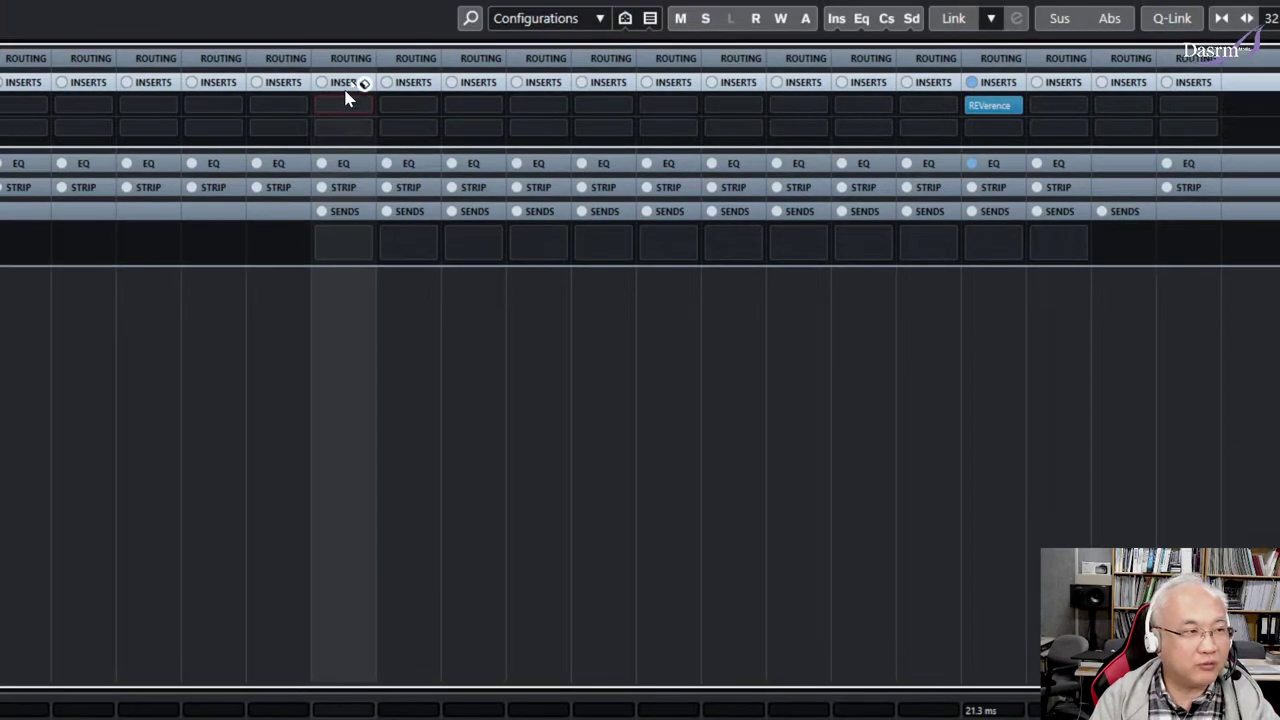
# Step: Show the EQ rack instead of the Inserts rack and move the MixConsole aside to uncover the project's Inspector and track list
pyautogui.click(346, 88)
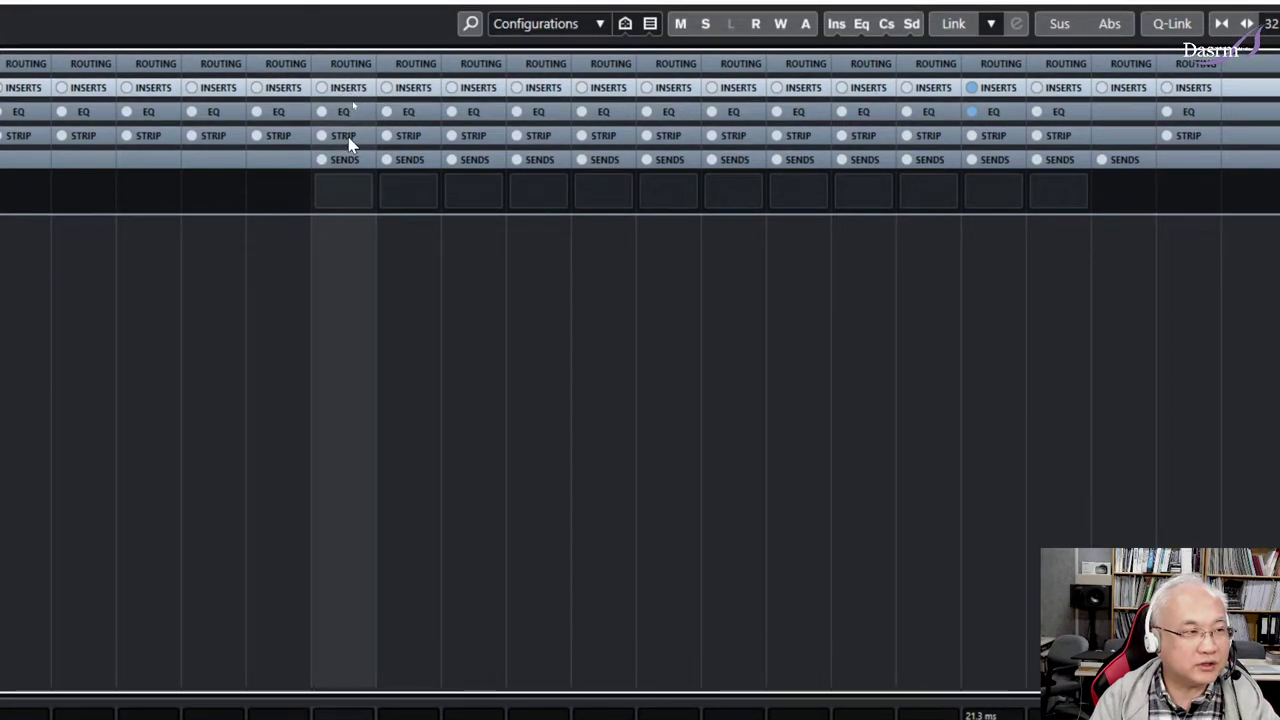
pyautogui.click(345, 112)
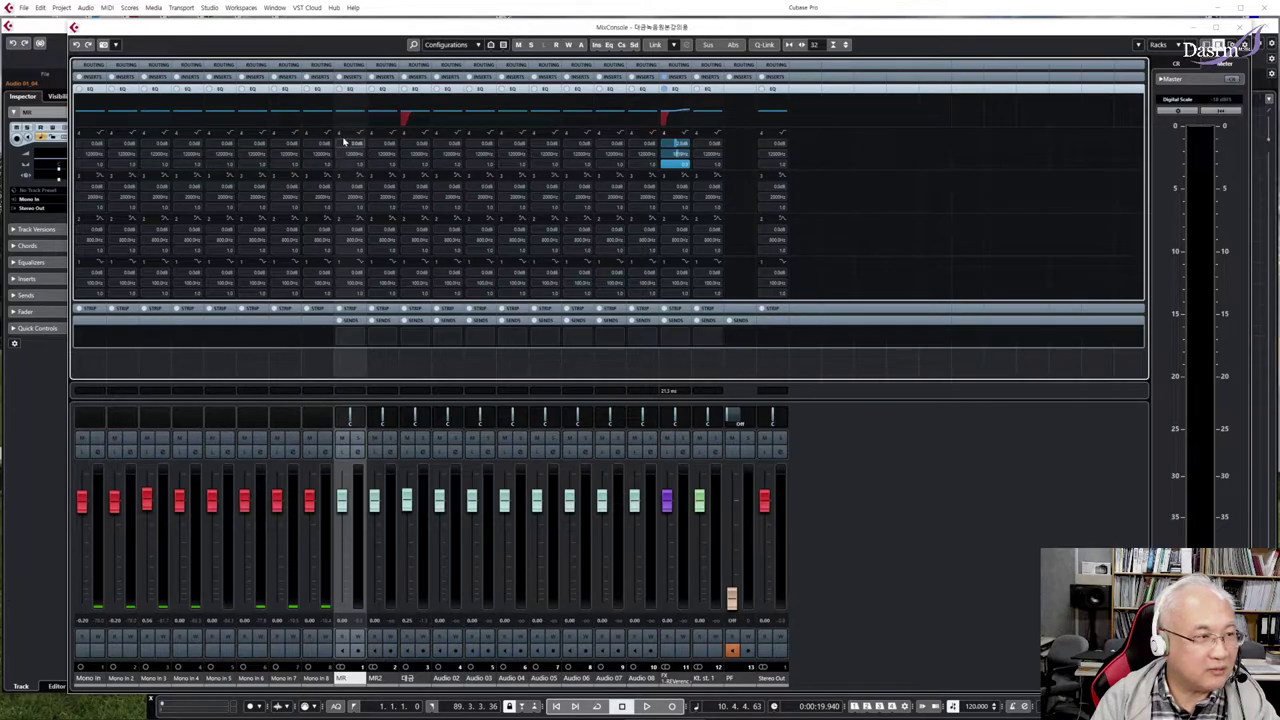
pyautogui.moveTo(334, 30); pyautogui.dragTo(497, 35)
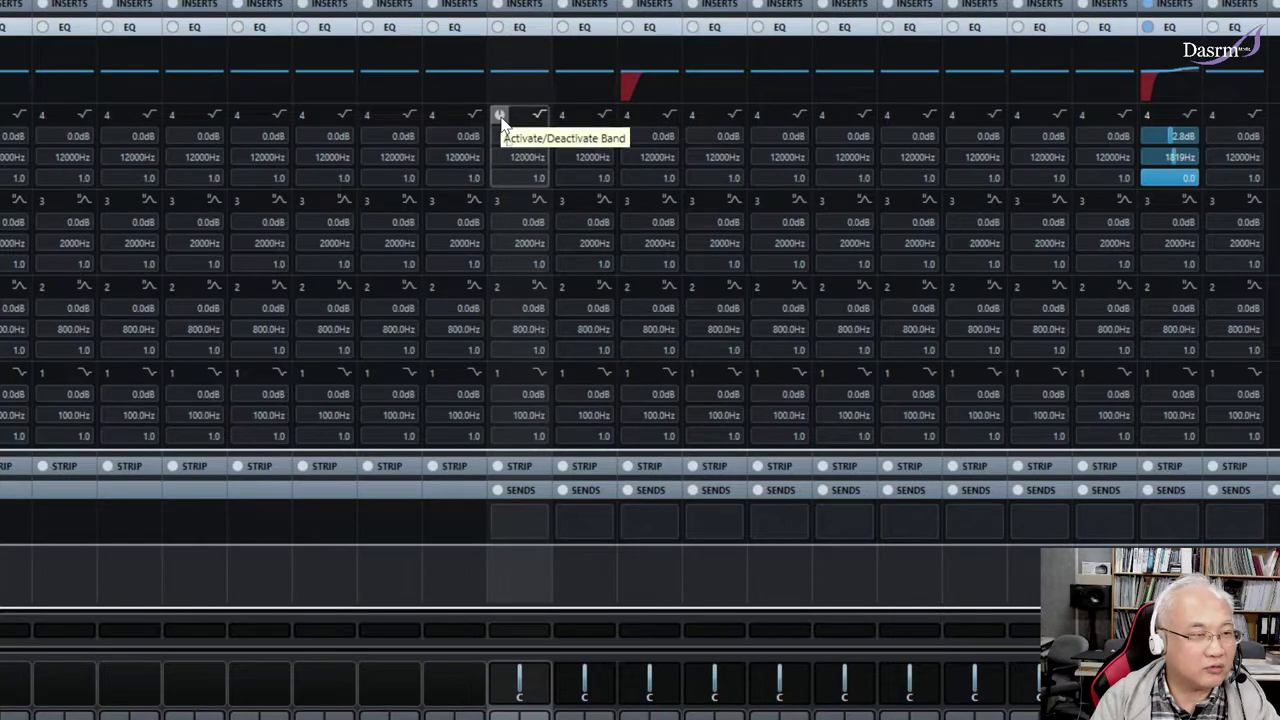
# Step: Activate EQ band 4 on the MR channel with a gain of about 3.3 dB and expand the track's Equalizers section in the Inspector
pyautogui.click(499, 116)
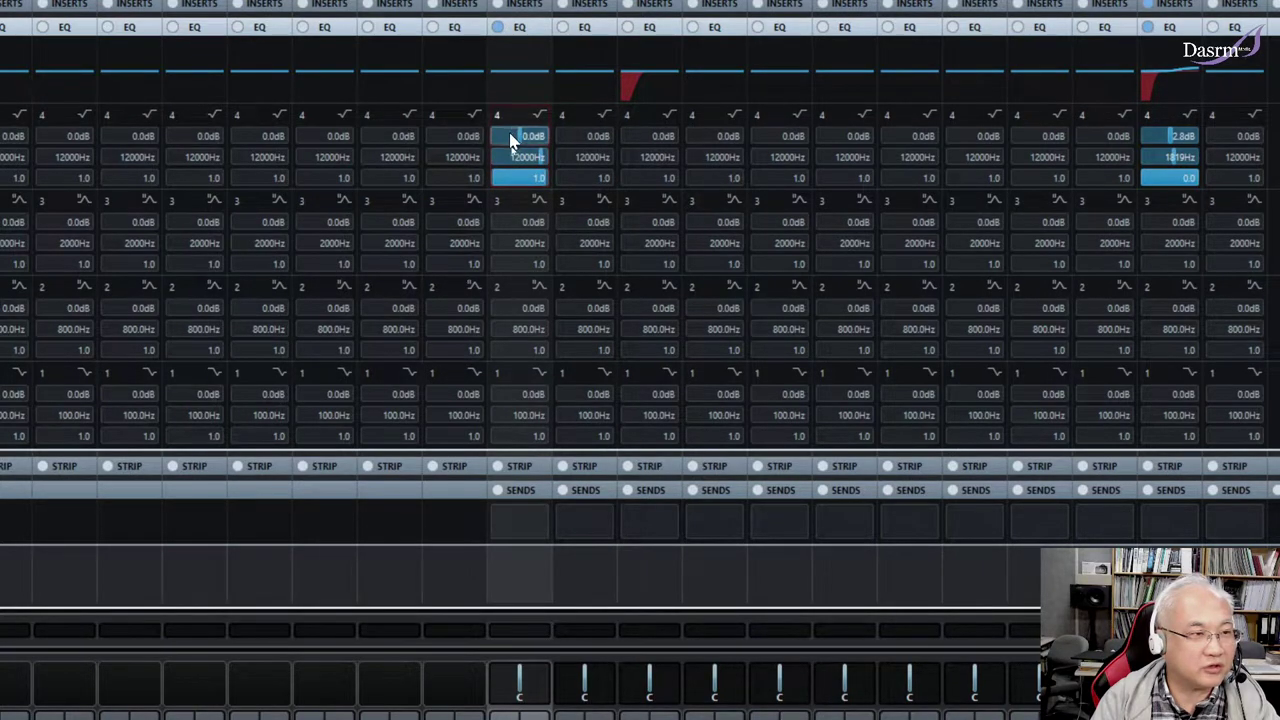
pyautogui.moveTo(523, 138); pyautogui.dragTo(531, 138)
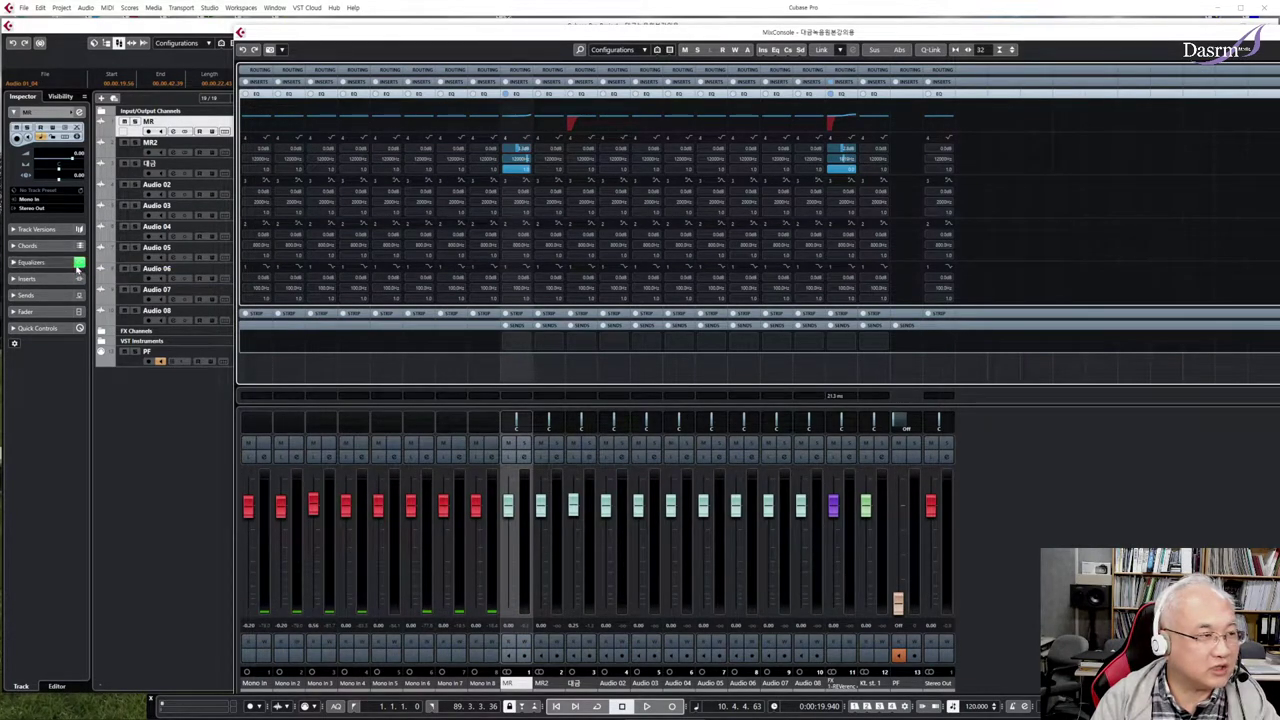
pyautogui.click(79, 262)
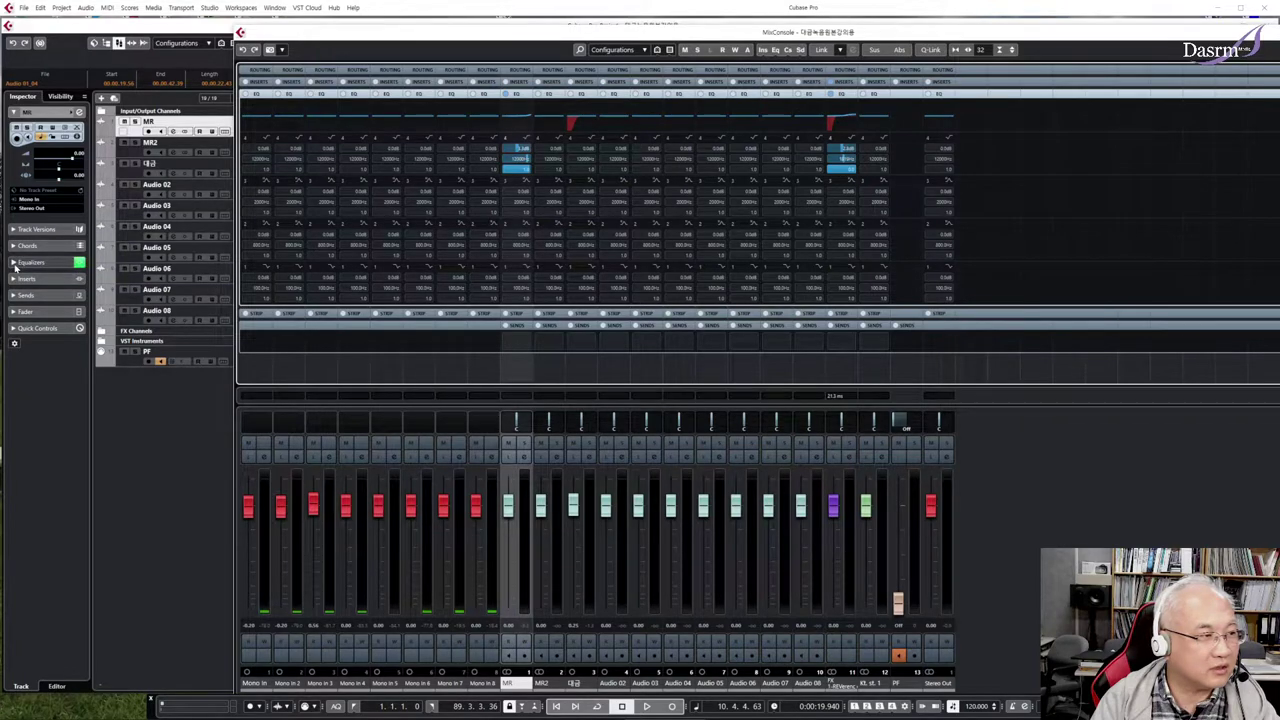
pyautogui.click(15, 264)
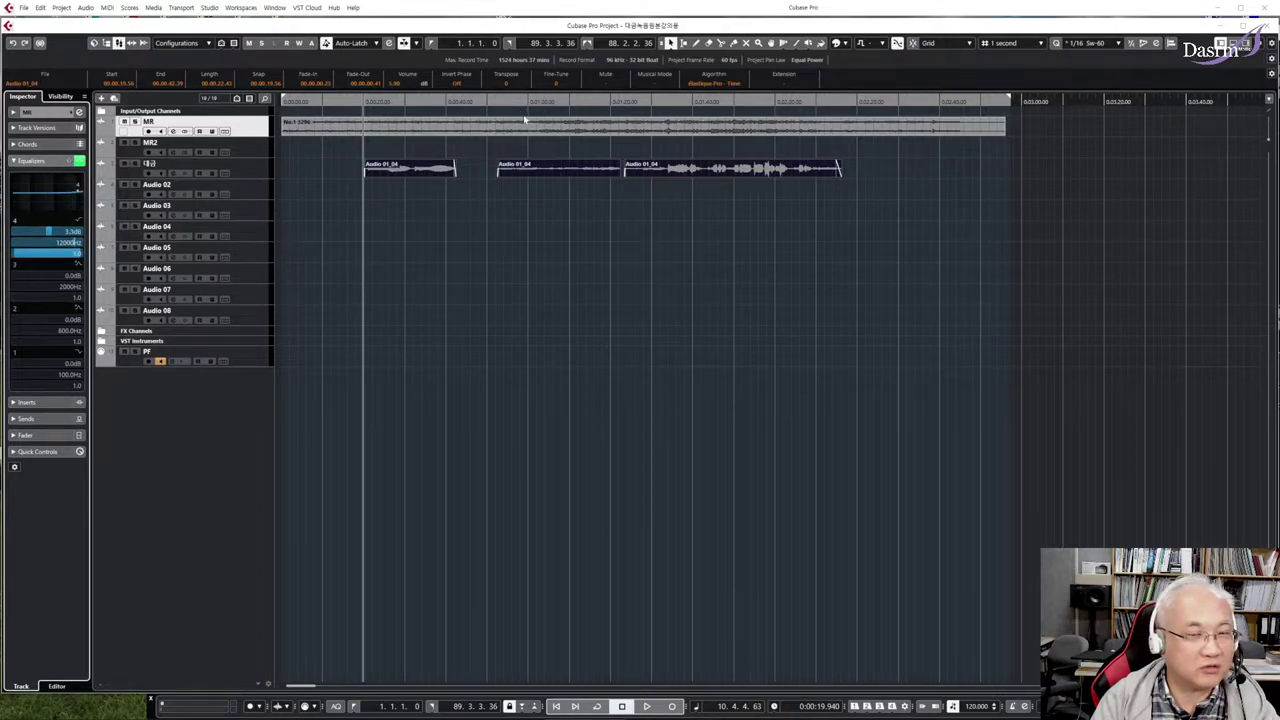
# Step: Bring the MixConsole back in front of the project and close the Audio Connections window
pyautogui.click(209, 8)
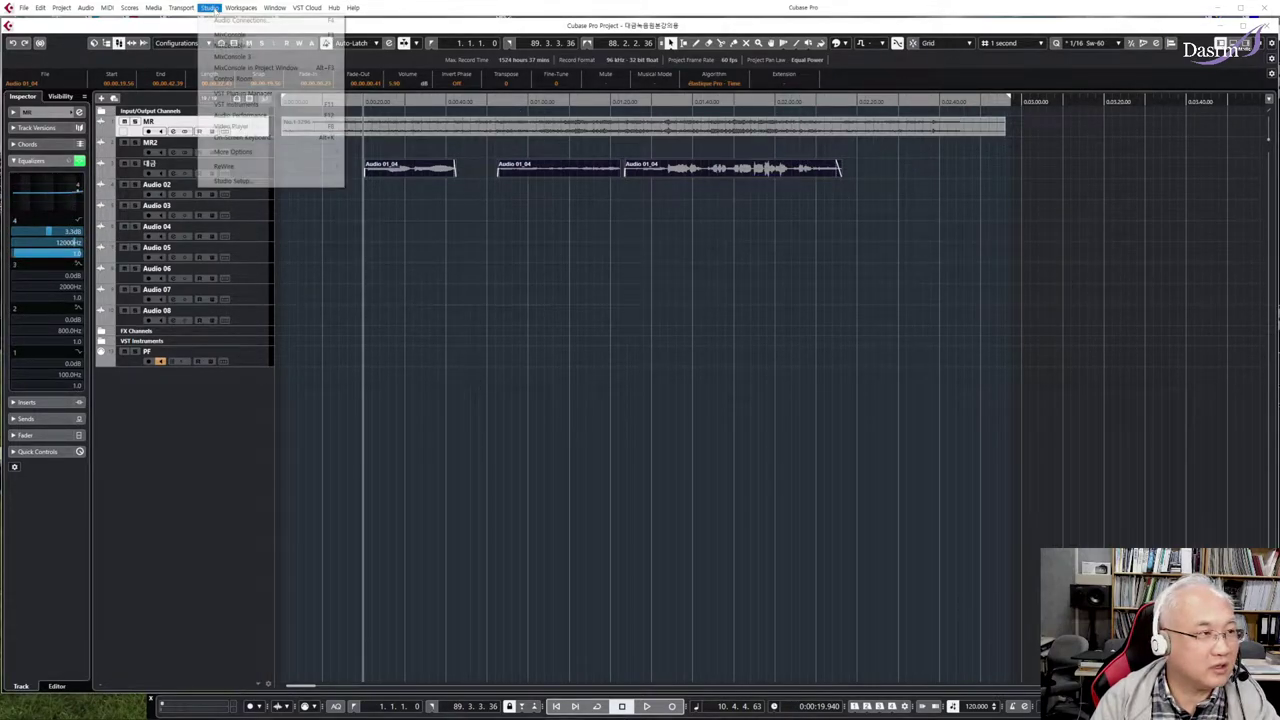
pyautogui.moveTo(241, 7)
pyautogui.click(245, 67)
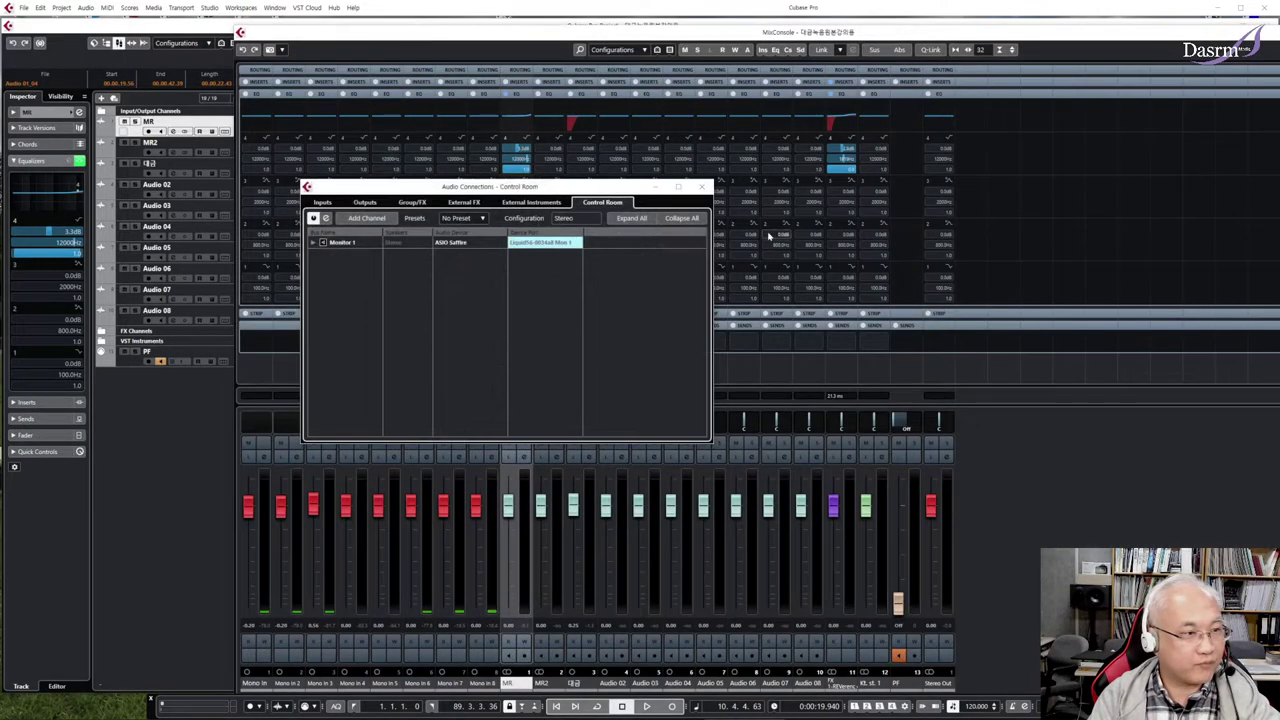
pyautogui.click(703, 186)
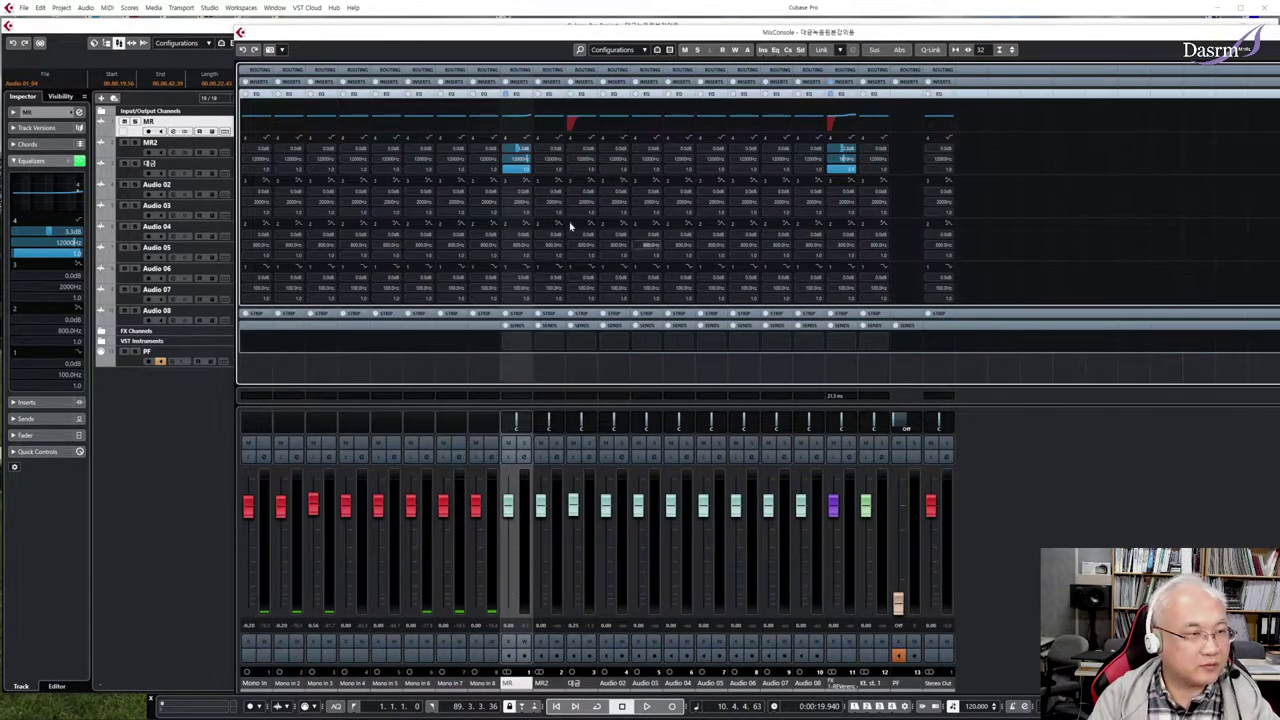
# Step: Activate EQ bands 3 and 1 on the MR channel with gains of about 1.7 dB and 4.1 dB
pyautogui.click(507, 181)
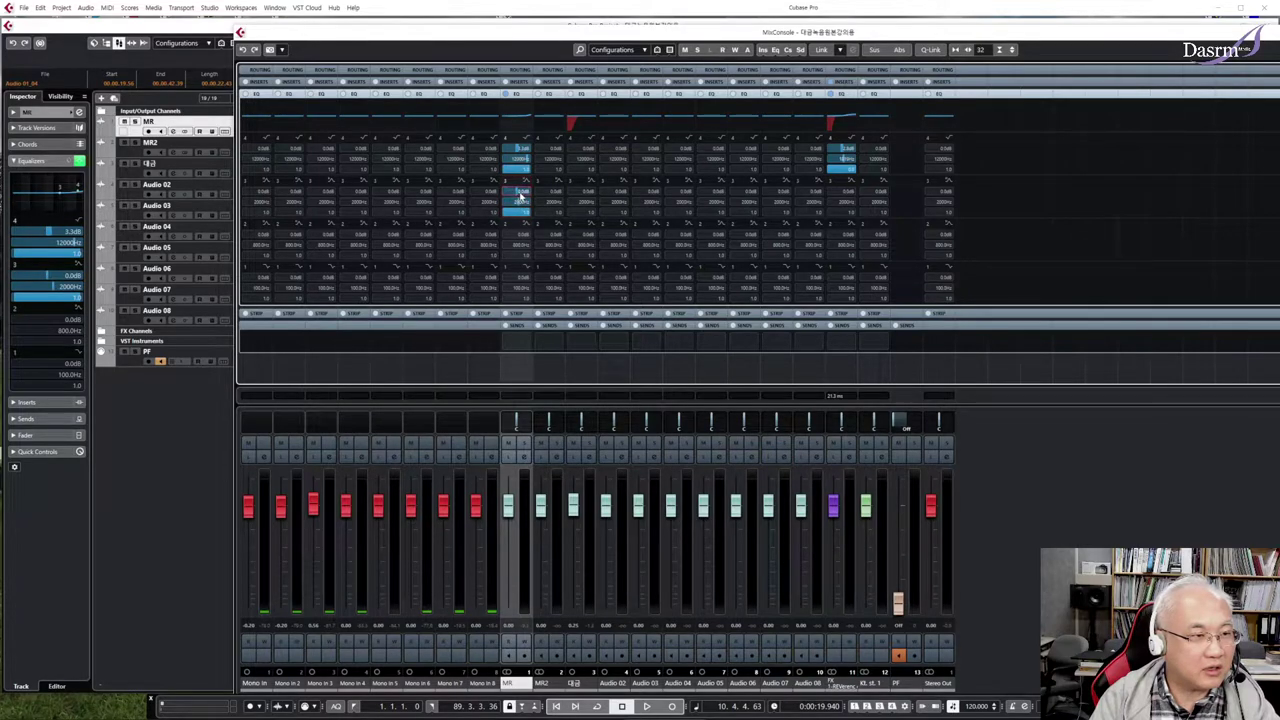
pyautogui.scroll(1, 523, 193)
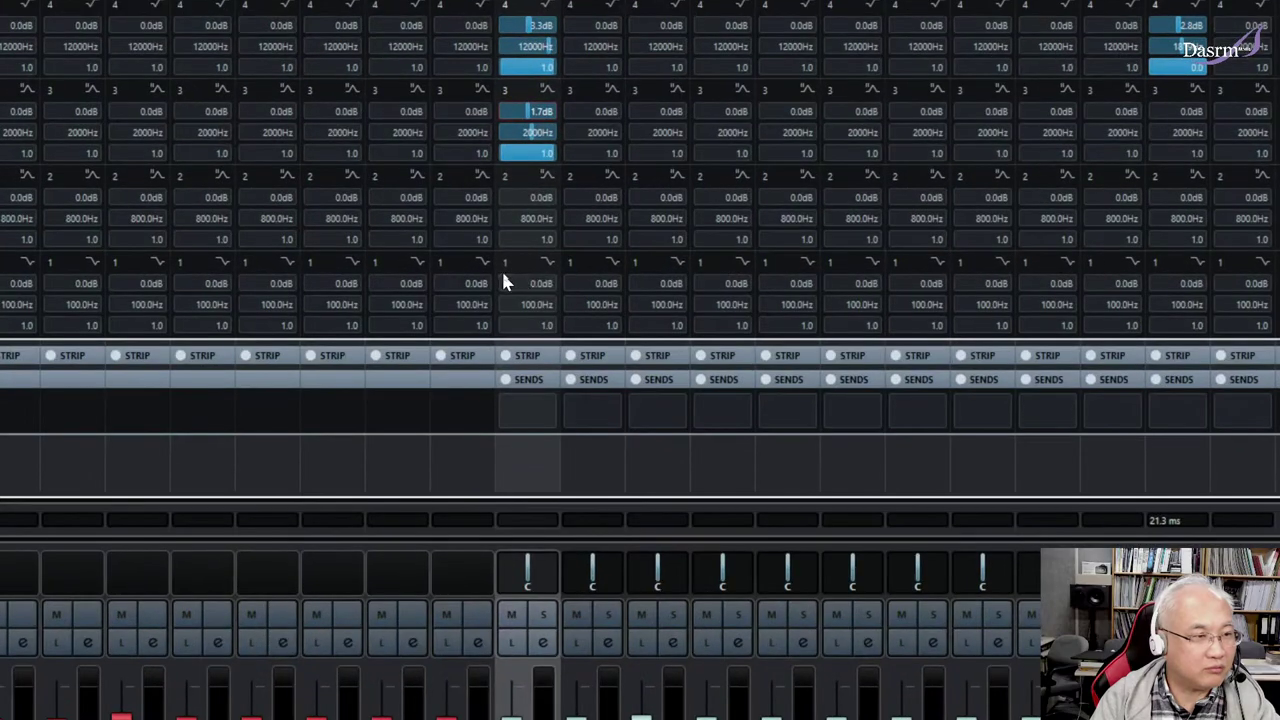
pyautogui.click(505, 267)
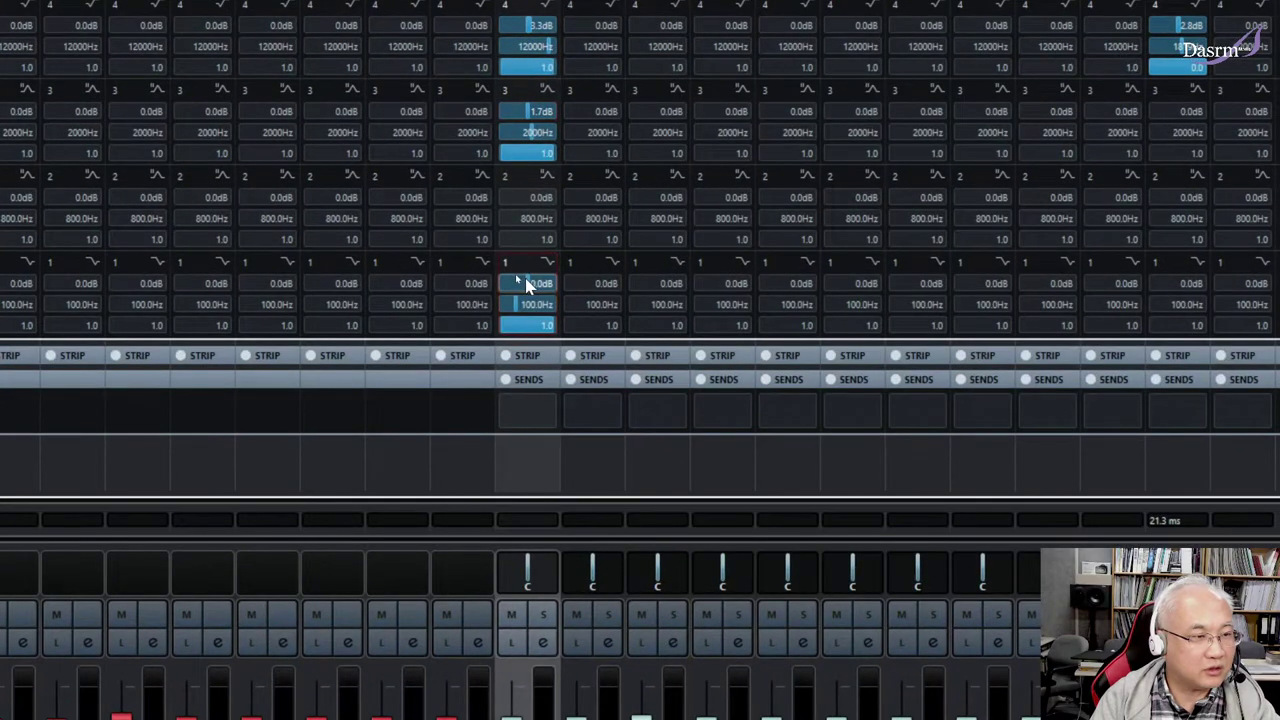
# Step: Activate EQ band 2 on the MR channel and nudge its gain up and down between about -2.6 dB and 1.3 dB
pyautogui.click(507, 178)
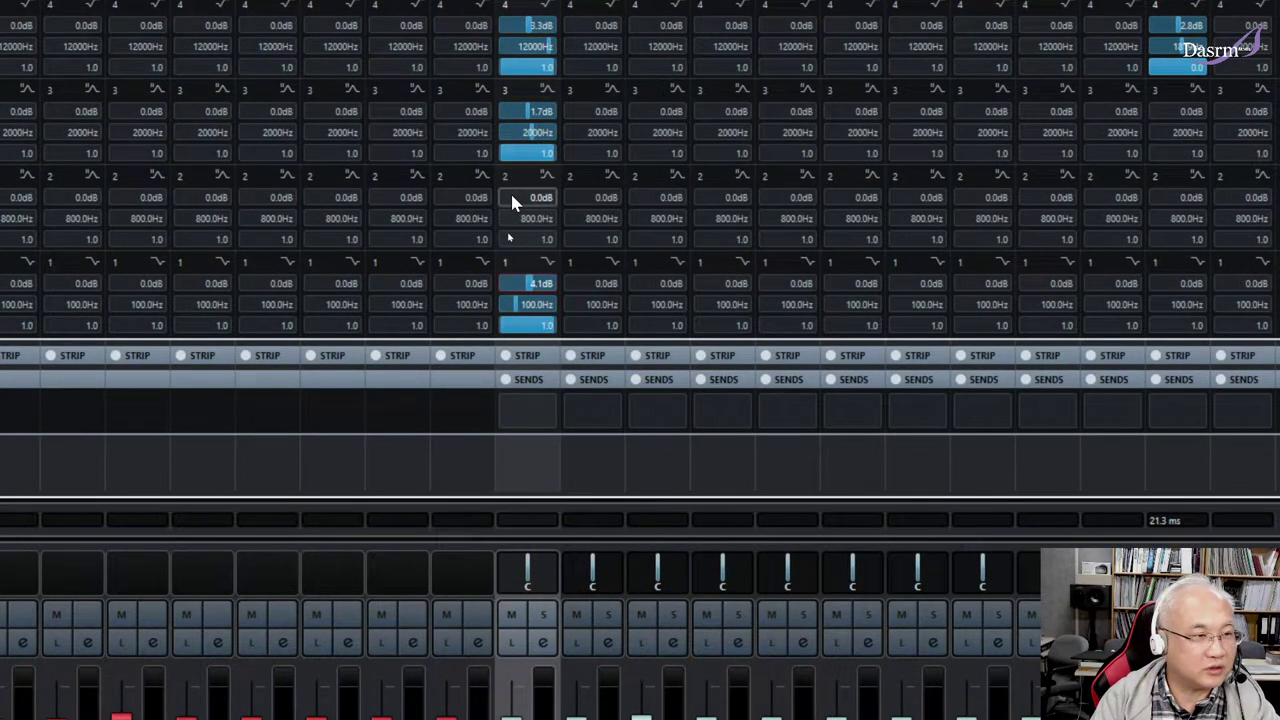
pyautogui.moveTo(523, 197); pyautogui.dragTo(518, 198)
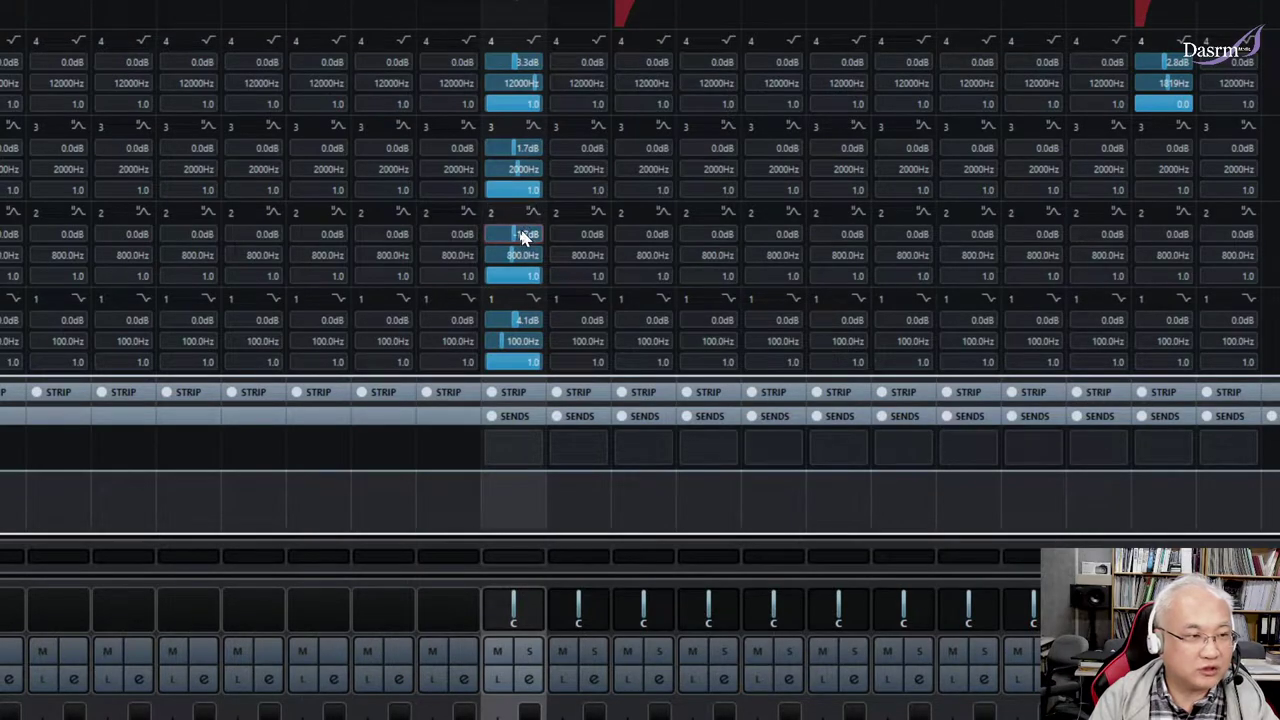
pyautogui.scroll(3, 520, 243)
pyautogui.scroll(3, 520, 243)
pyautogui.scroll(2, 520, 243)
pyautogui.scroll(2, 520, 243)
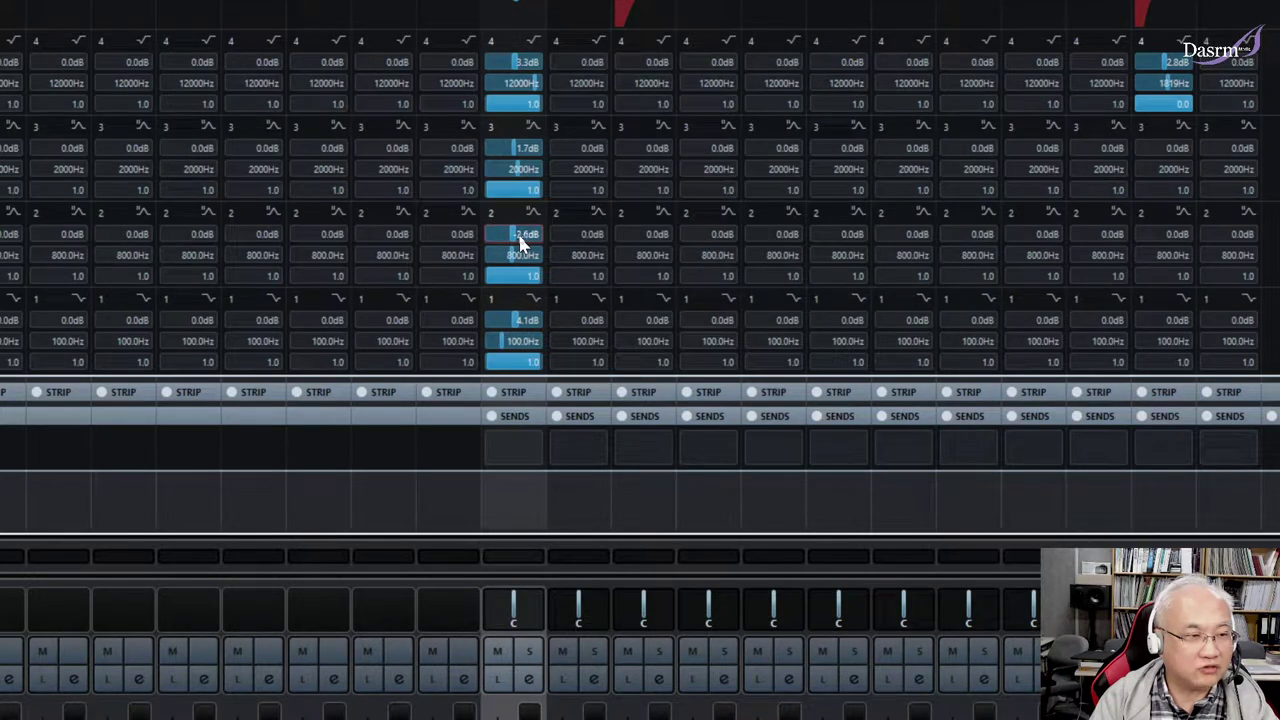
pyautogui.scroll(1, 522, 243)
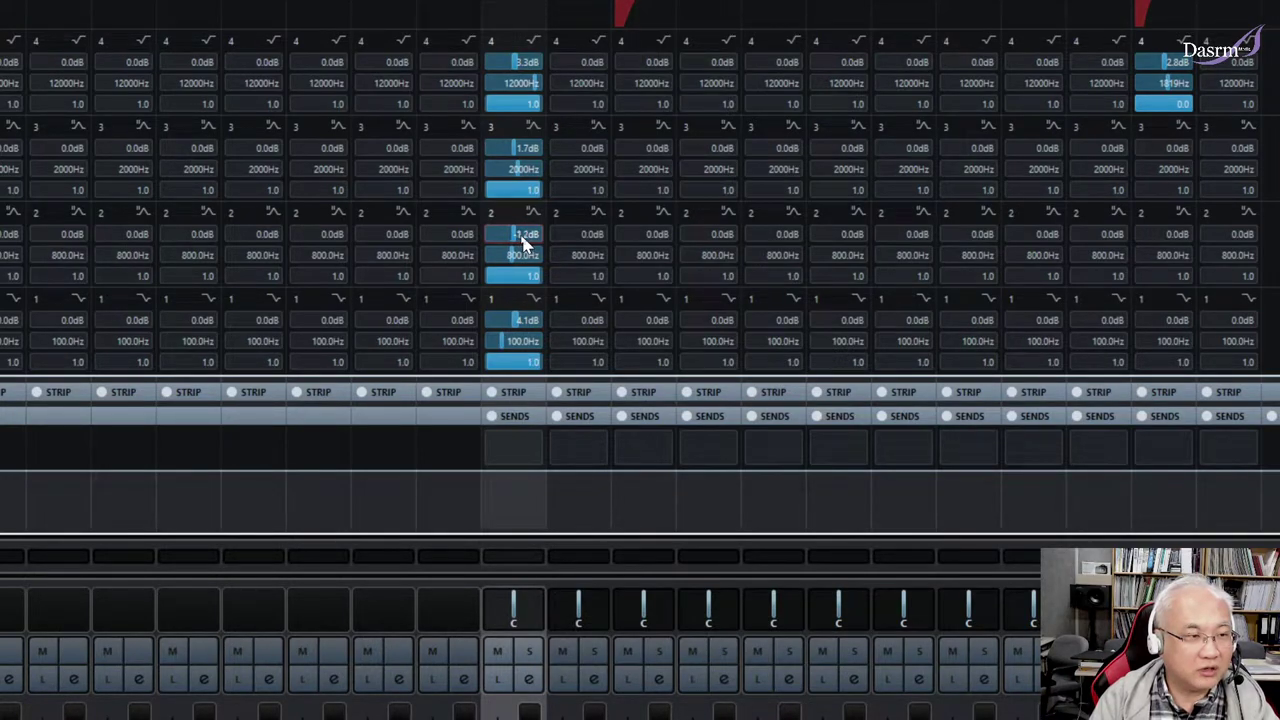
pyautogui.scroll(2, 522, 243)
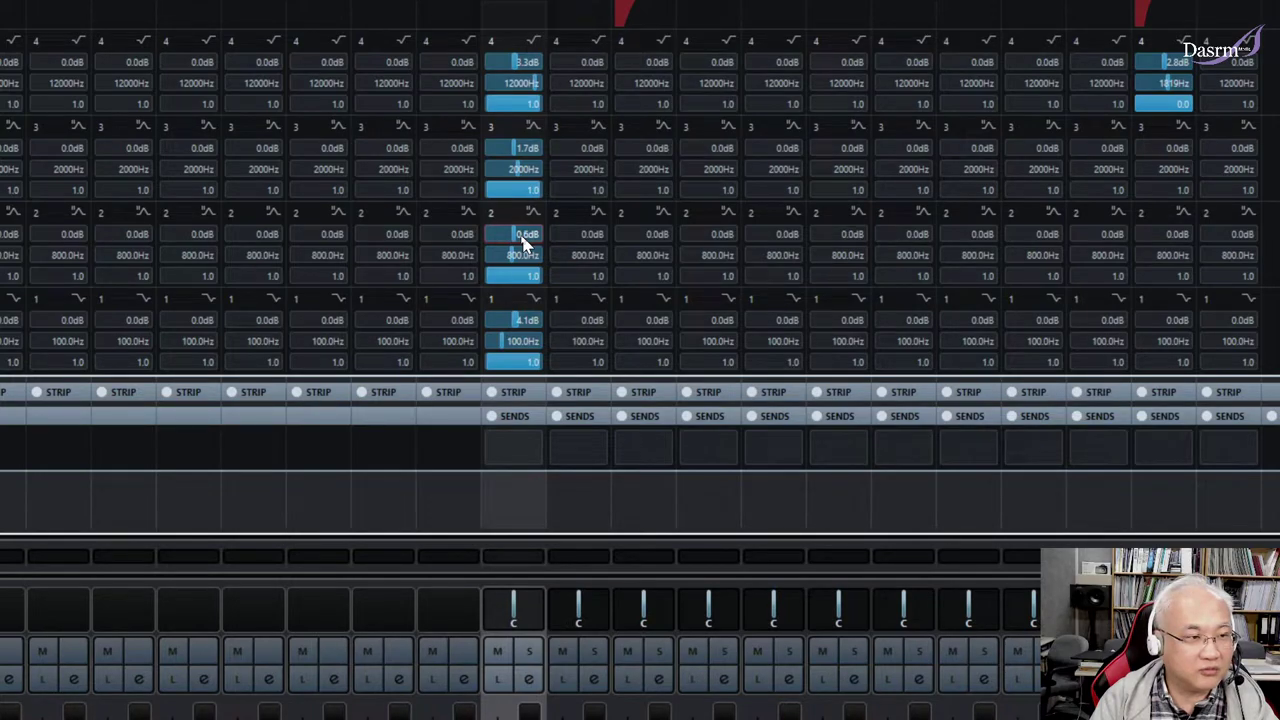
pyautogui.scroll(2, 527, 243)
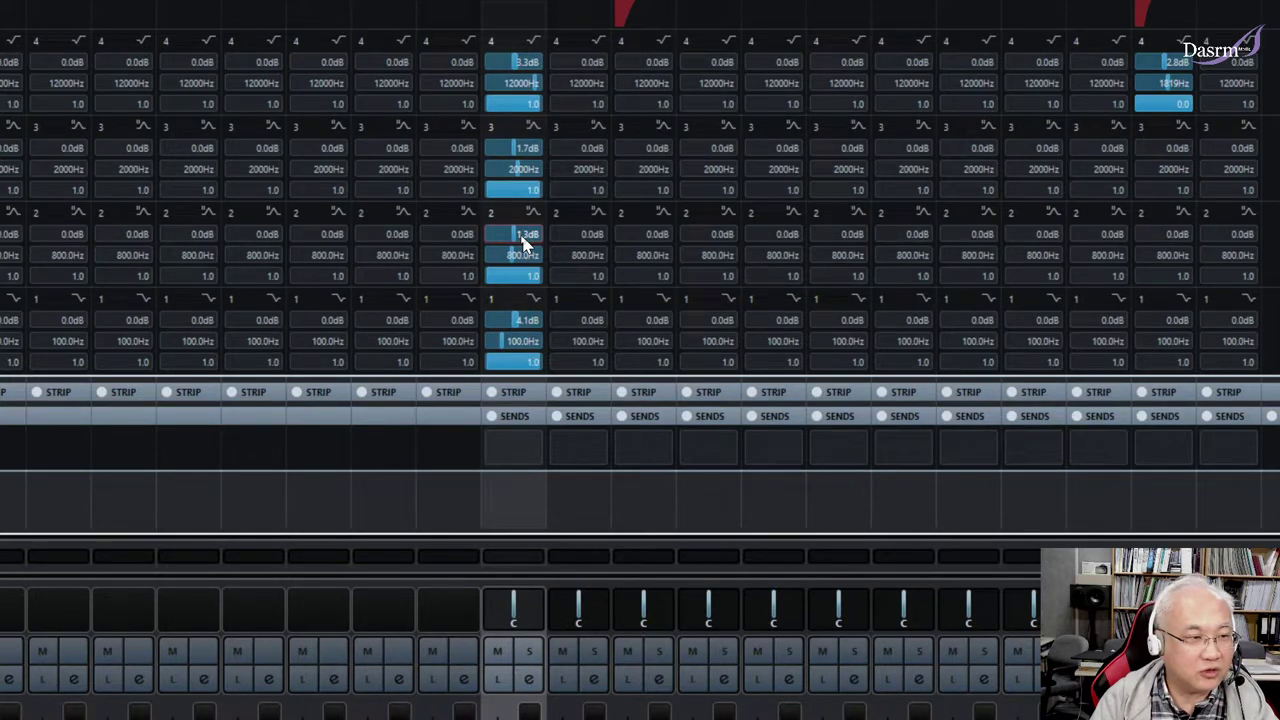
pyautogui.scroll(-1, 523, 243)
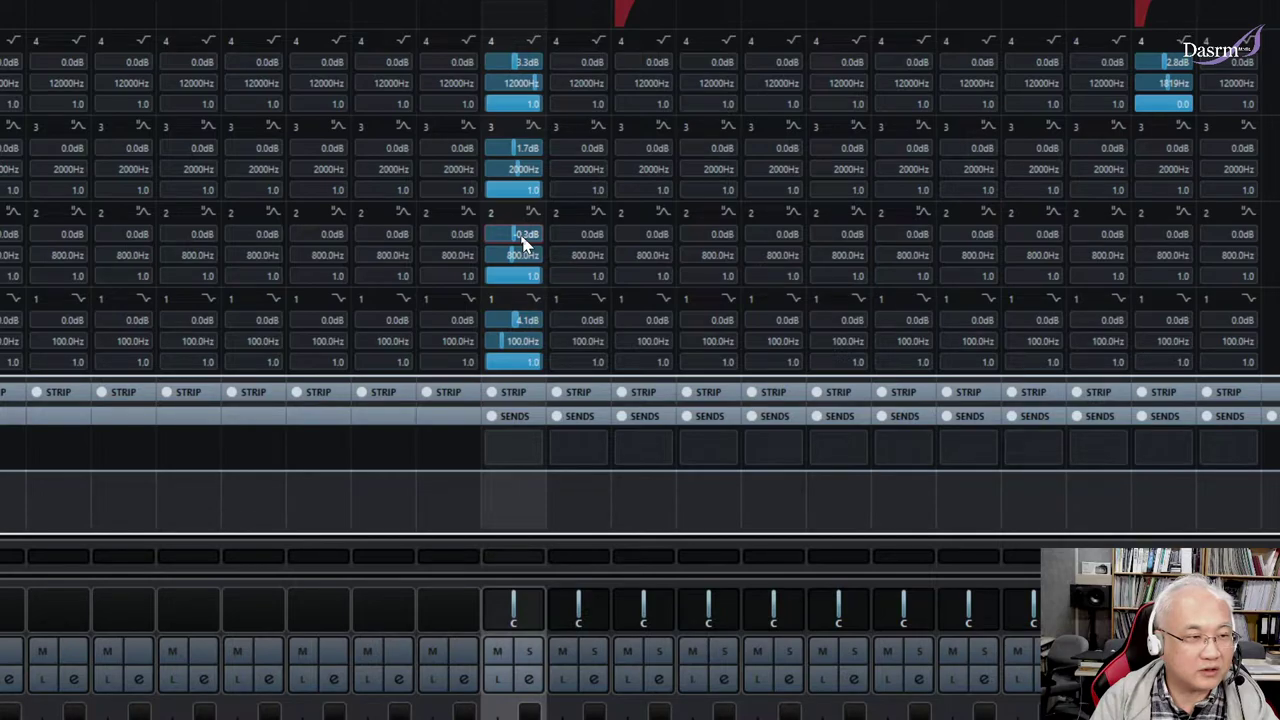
pyautogui.scroll(3, 523, 243)
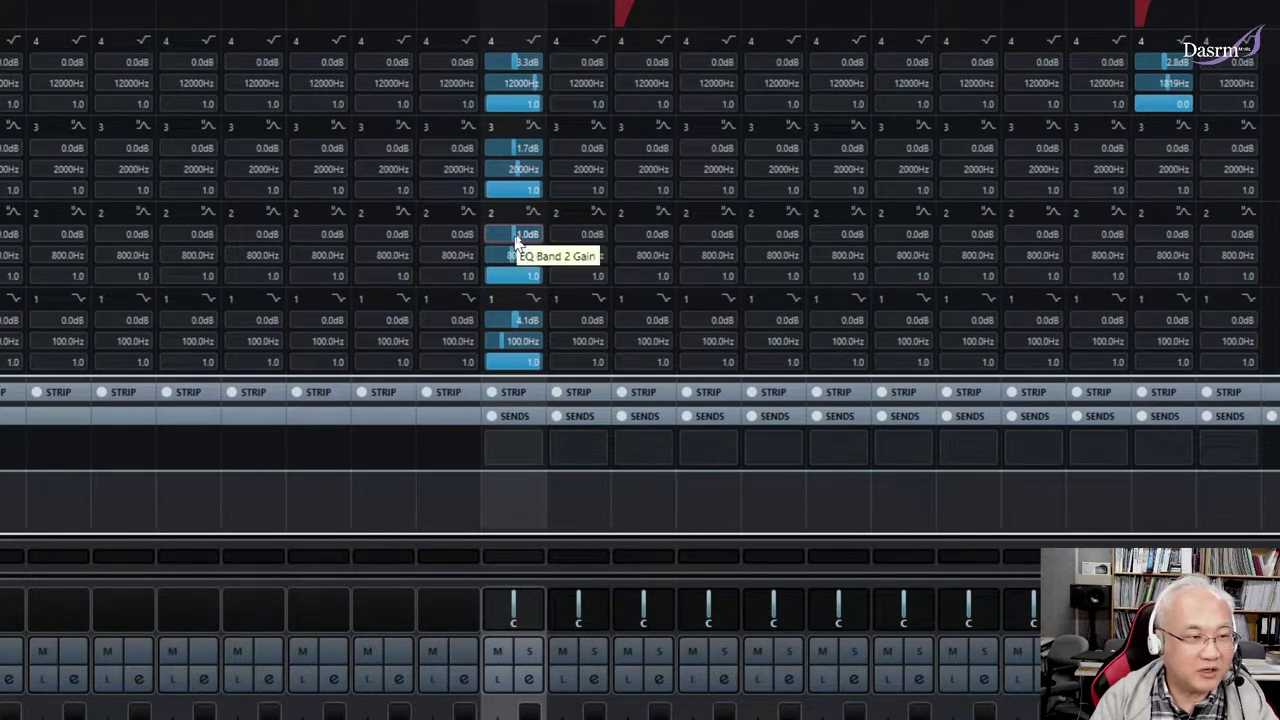
pyautogui.scroll(-6, 514, 240)
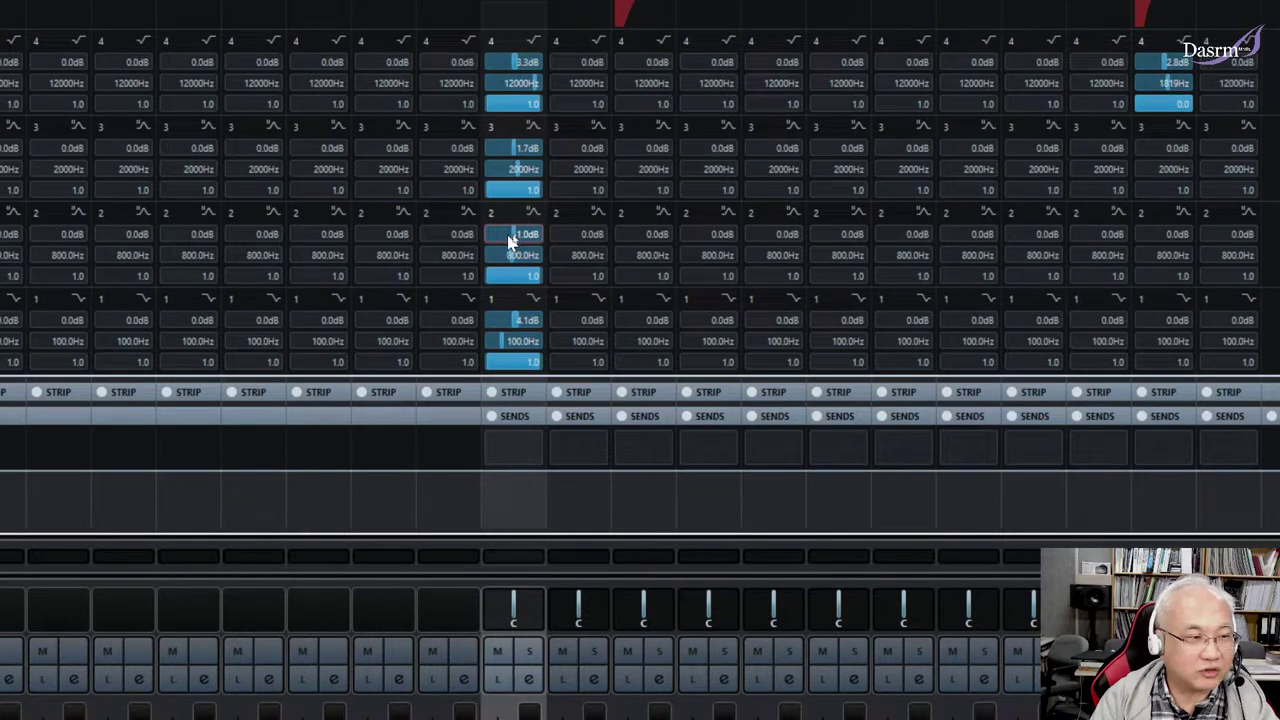
# Step: Set the MR channel's EQ band 2 gain to exactly 1 dB by entering the value
pyautogui.moveTo(499, 237); pyautogui.dragTo(516, 240)
pyautogui.doubleClick(521, 238)
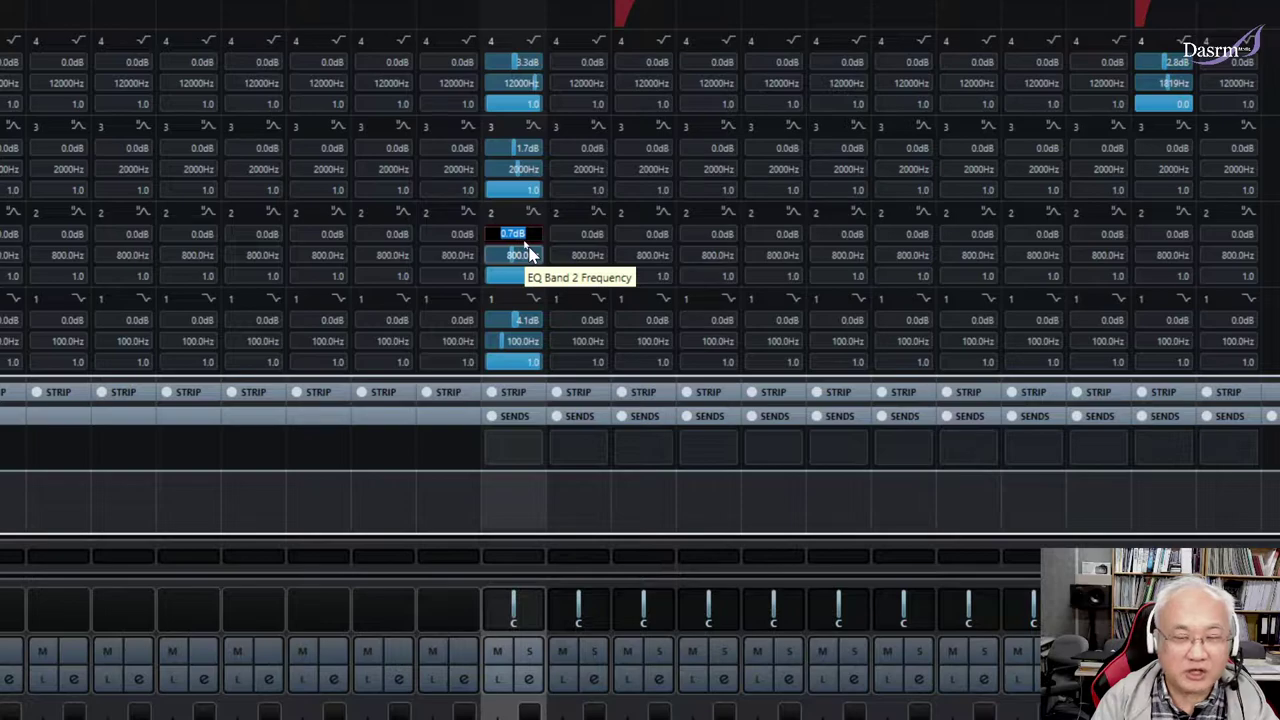
pyautogui.write('1')
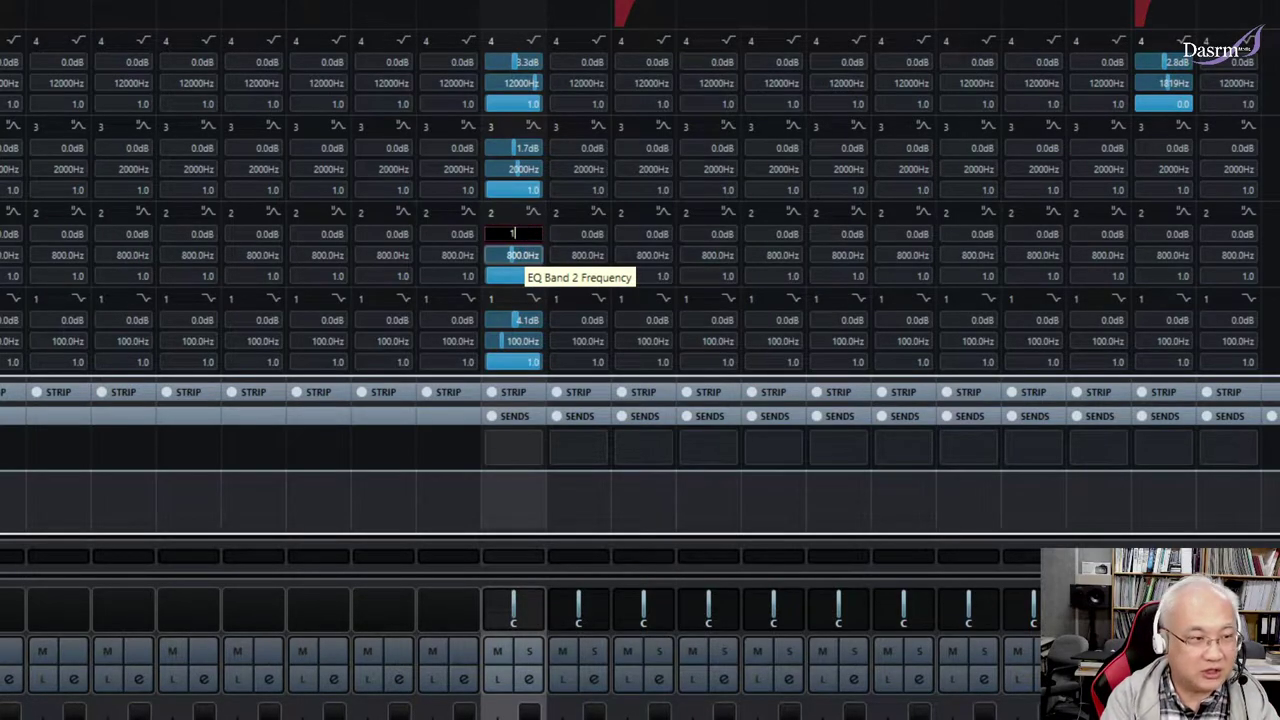
pyautogui.press('Return')
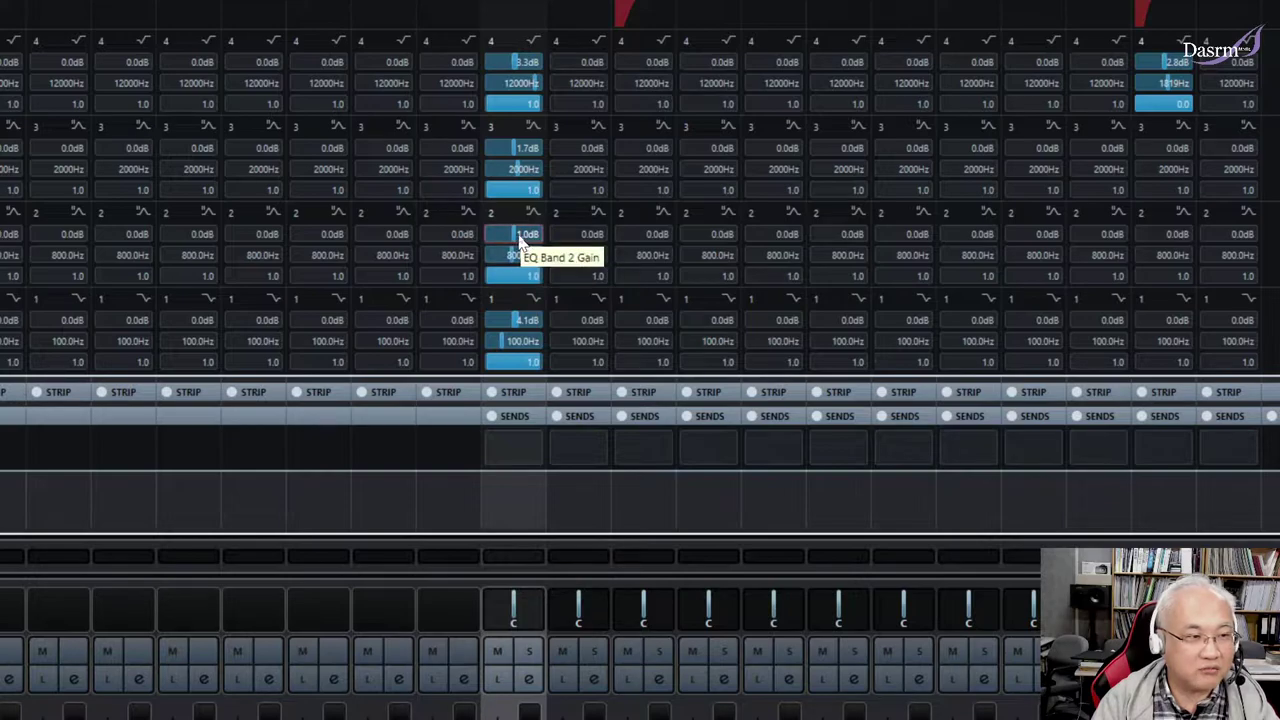
# Step: Adjust the MR channel's EQ band 2 gain in small increments to about -1.4 dB
pyautogui.scroll(5, 519, 245)
pyautogui.scroll(5, 519, 242)
pyautogui.scroll(-8, 519, 242)
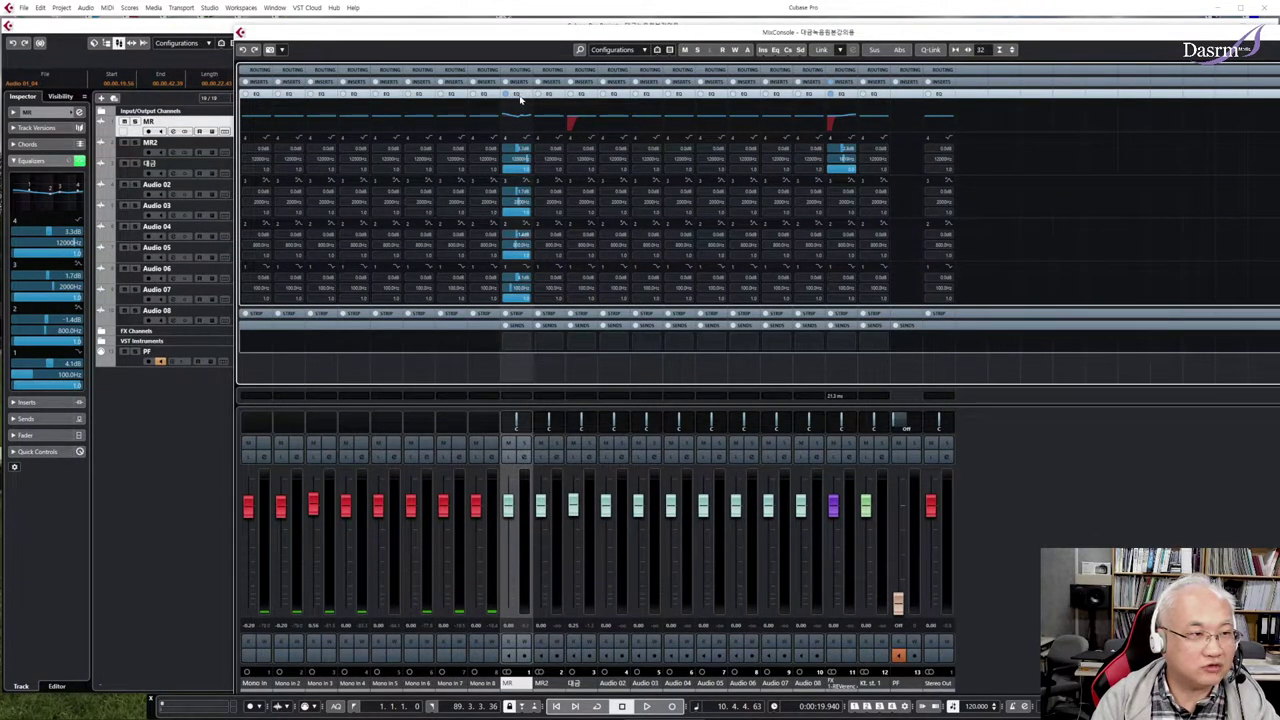
# Step: Collapse and reopen the EQ rack, and try to copy MR's EQ settings onto the MR2 channel
pyautogui.click(516, 94)
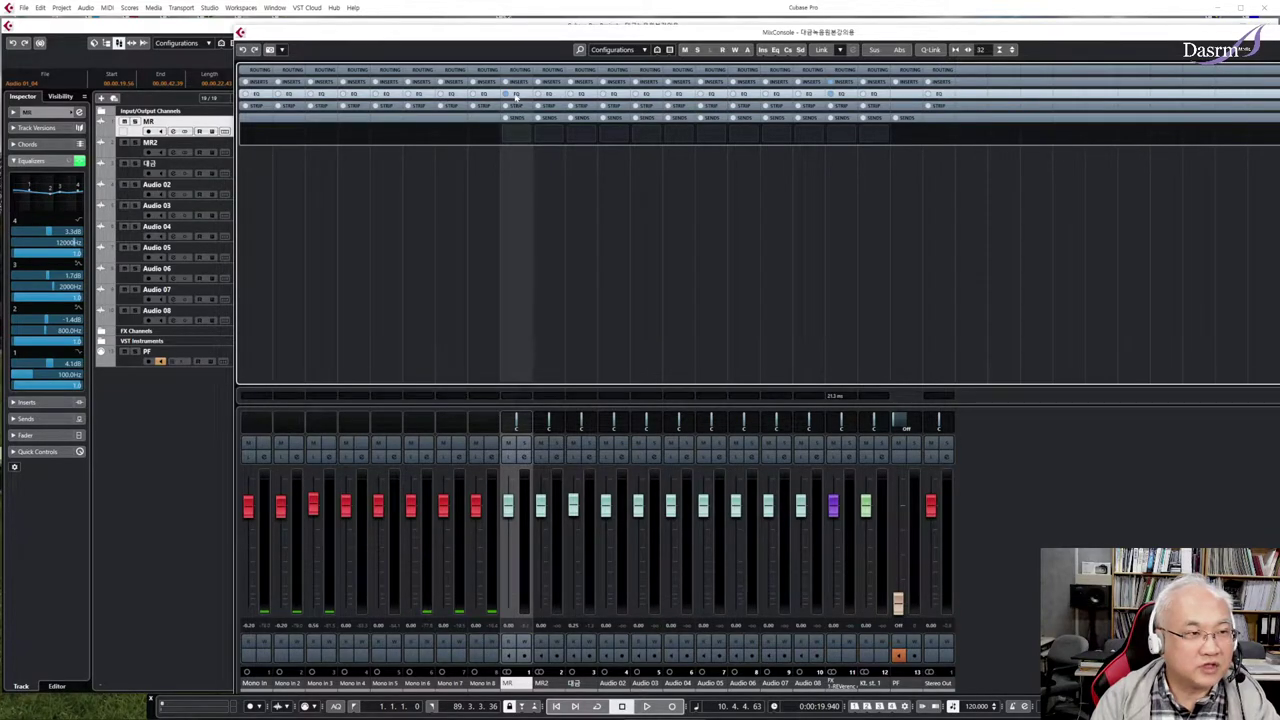
pyautogui.click(515, 94)
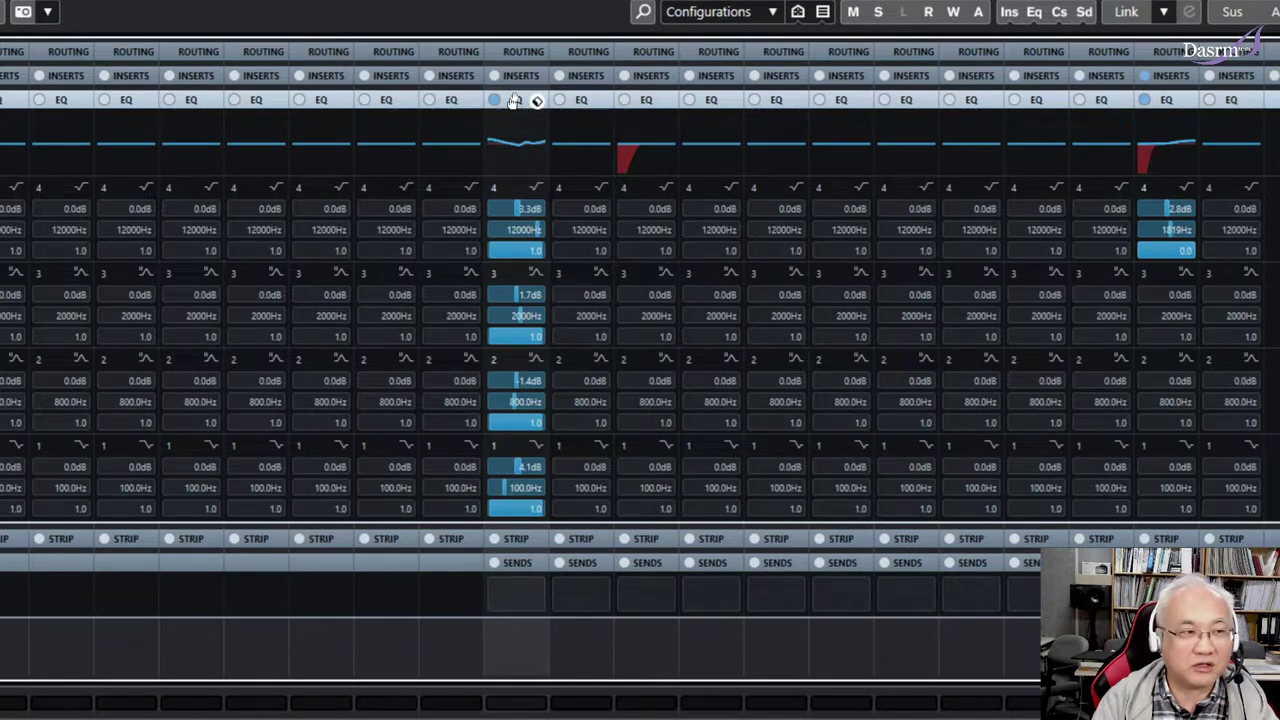
pyautogui.moveTo(513, 101); pyautogui.dragTo(587, 110)
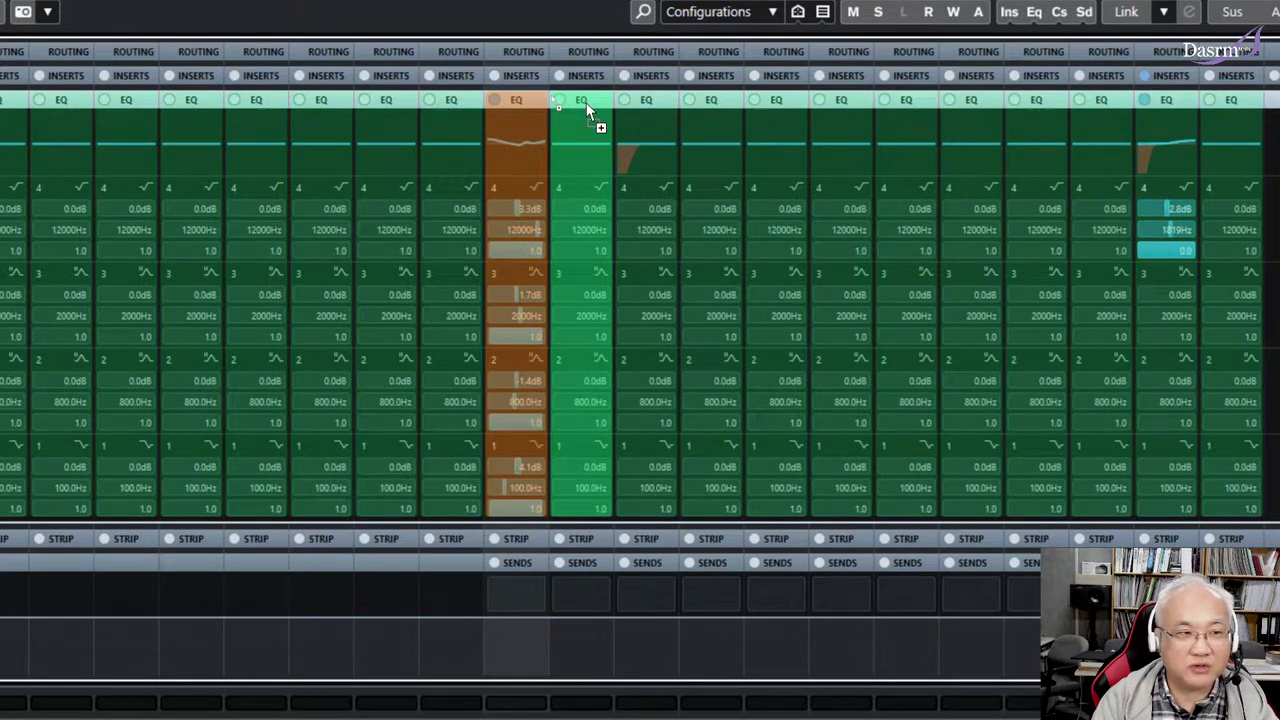
pyautogui.moveTo(587, 110)
pyautogui.mouseDown()
pyautogui.moveTo(503, 103)
pyautogui.moveTo(583, 102)
pyautogui.mouseUp()
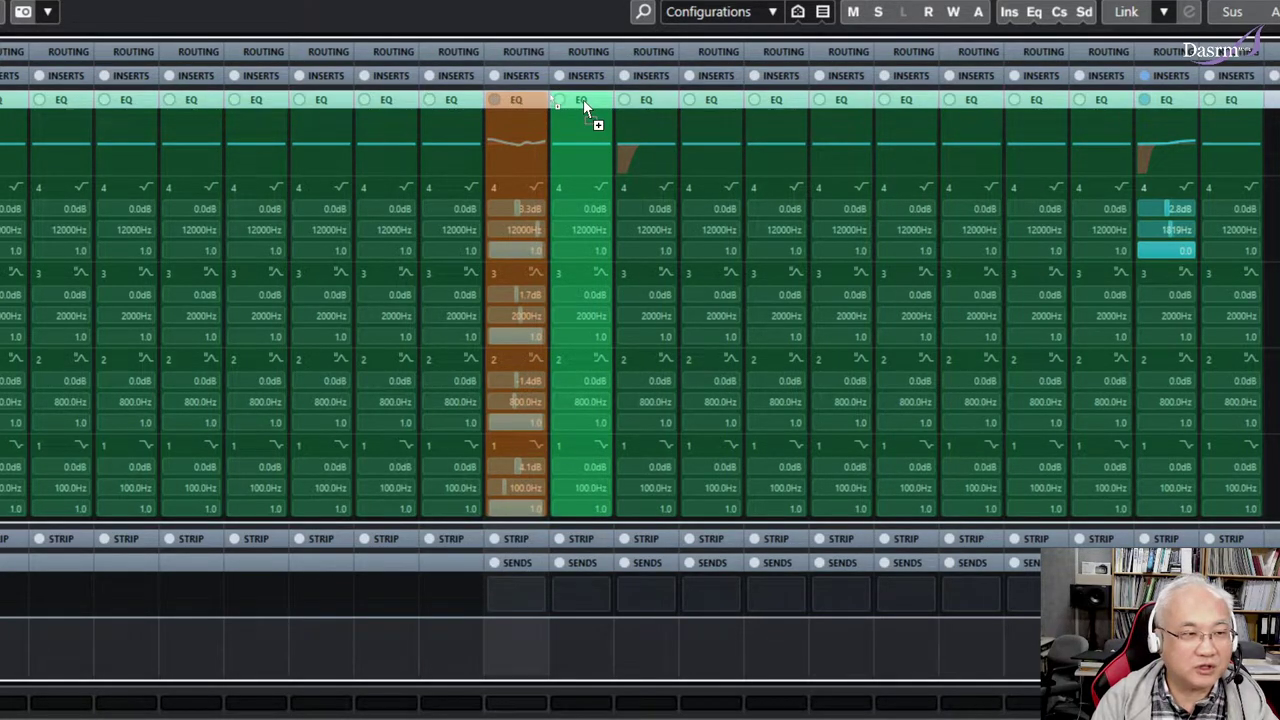
pyautogui.moveTo(584, 104); pyautogui.dragTo(518, 100)
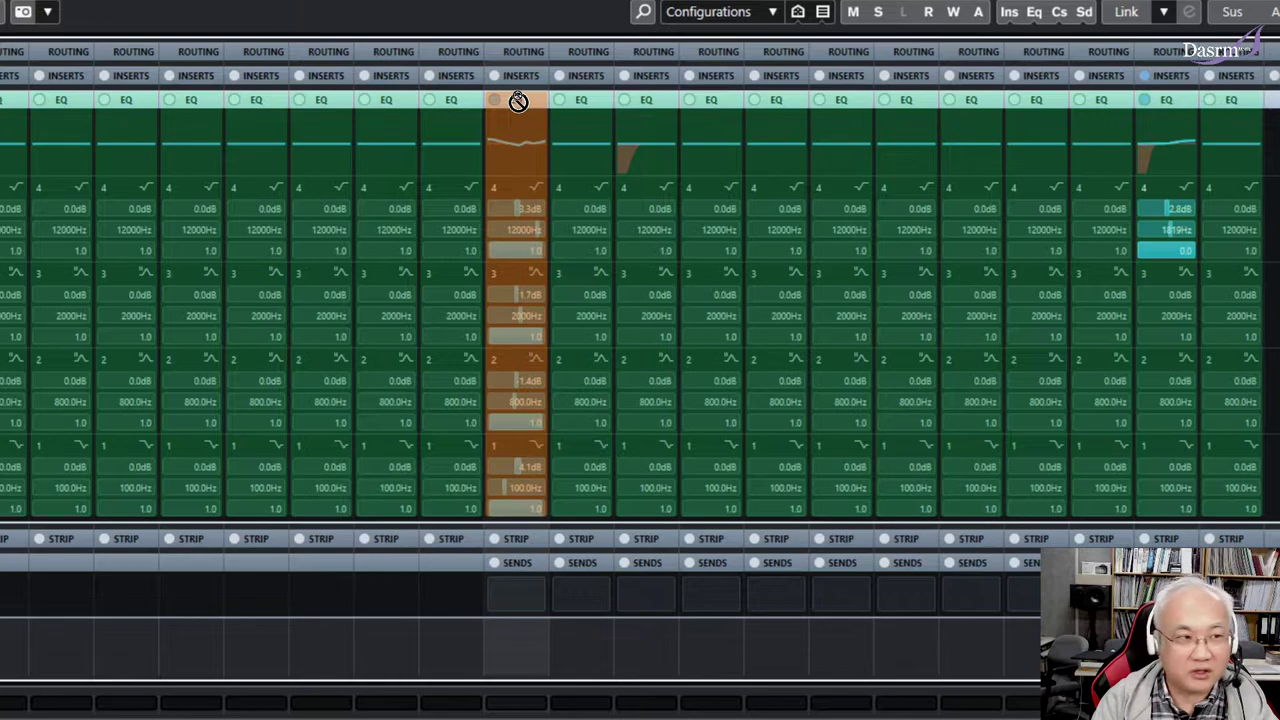
pyautogui.moveTo(518, 100); pyautogui.dragTo(518, 102)
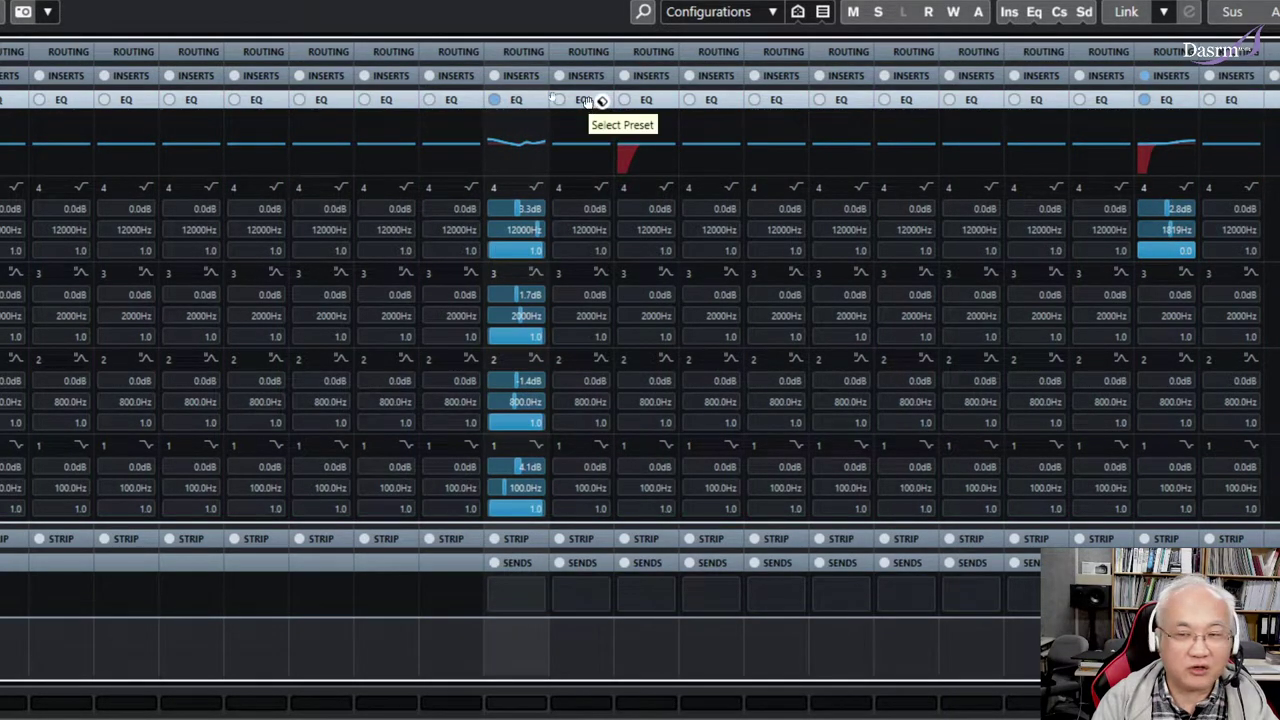
# Step: Move MR's EQ settings to MR2 and copy them back to MR, and flatten MR2's EQ with the 대금 channel's settings
pyautogui.moveTo(517, 100); pyautogui.dragTo(580, 105)
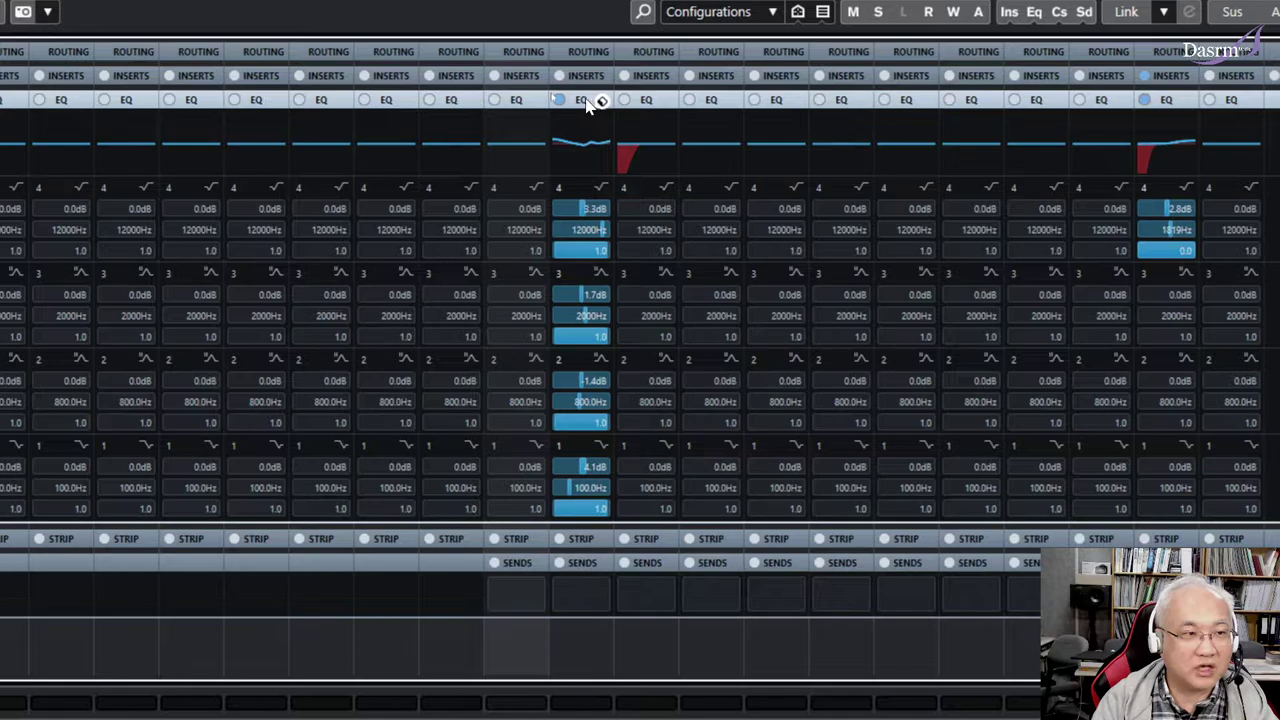
pyautogui.moveTo(594, 100); pyautogui.dragTo(525, 104)
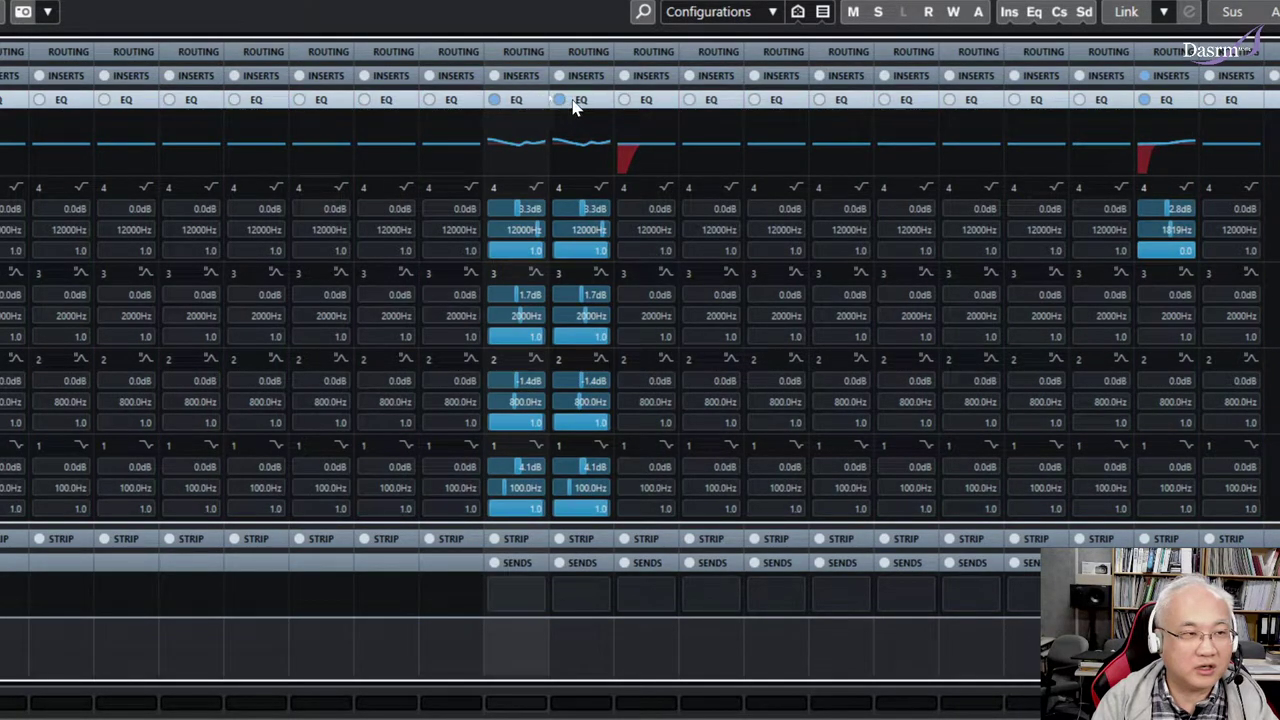
pyautogui.moveTo(660, 100); pyautogui.dragTo(586, 111)
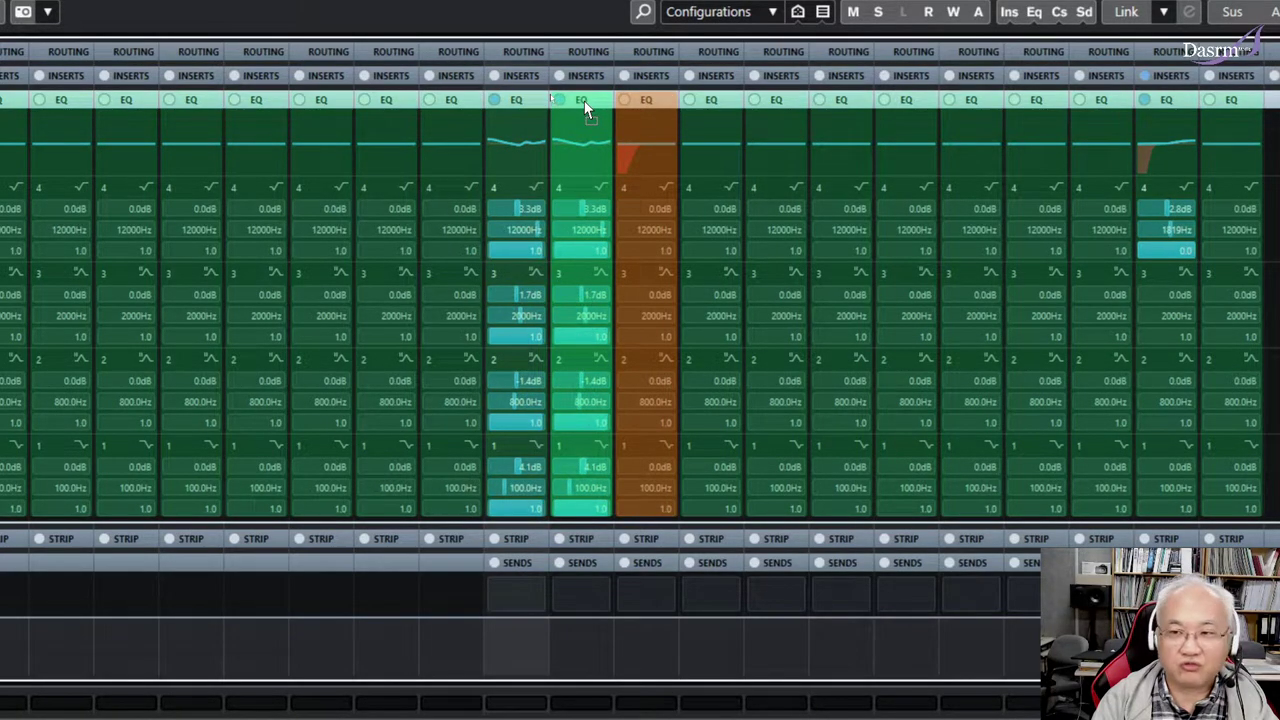
pyautogui.moveTo(585, 104); pyautogui.dragTo(586, 103)
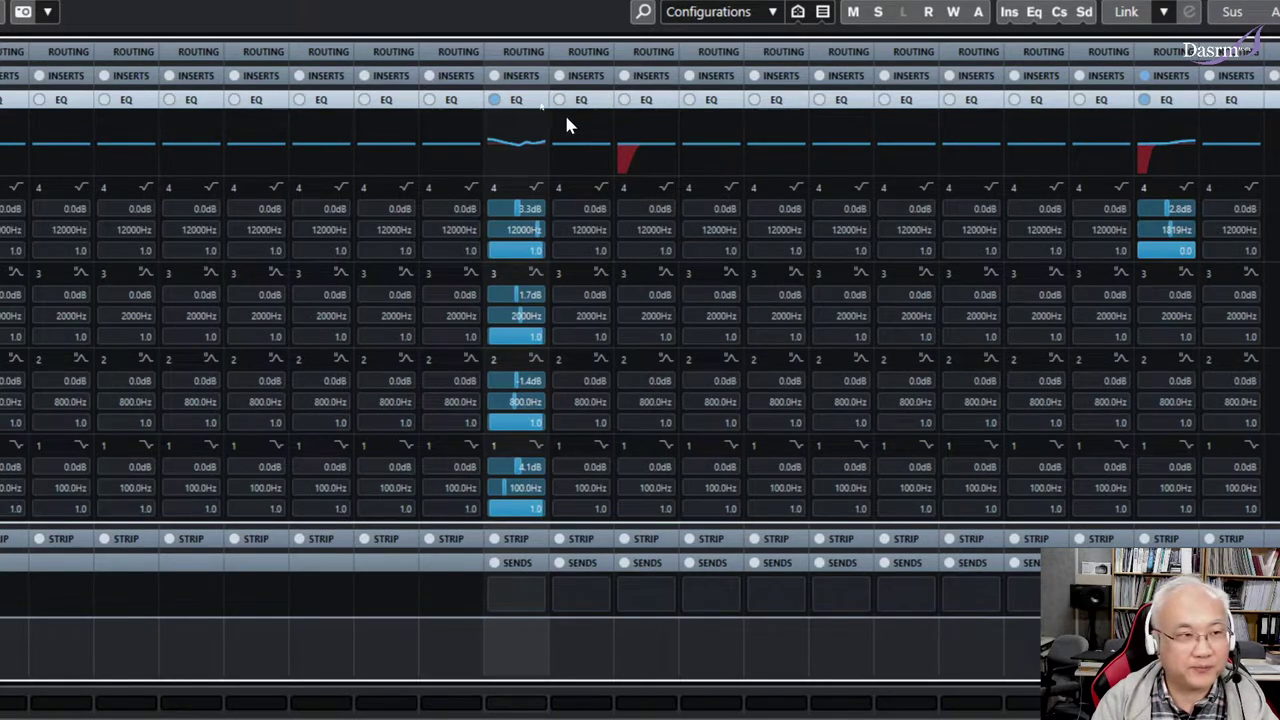
# Step: Copy MR's EQ settings onto the MR2 channel and collapse the EQ rack
pyautogui.moveTo(512, 103); pyautogui.dragTo(645, 110)
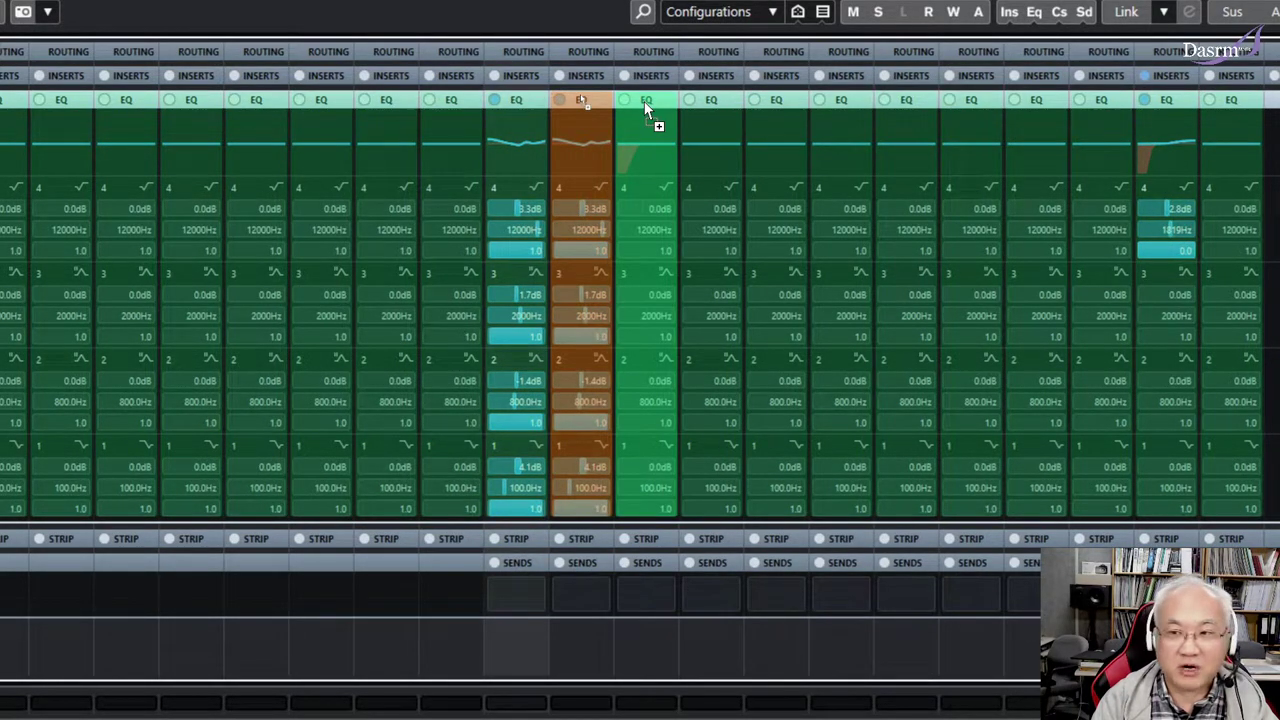
pyautogui.moveTo(645, 110); pyautogui.dragTo(586, 98)
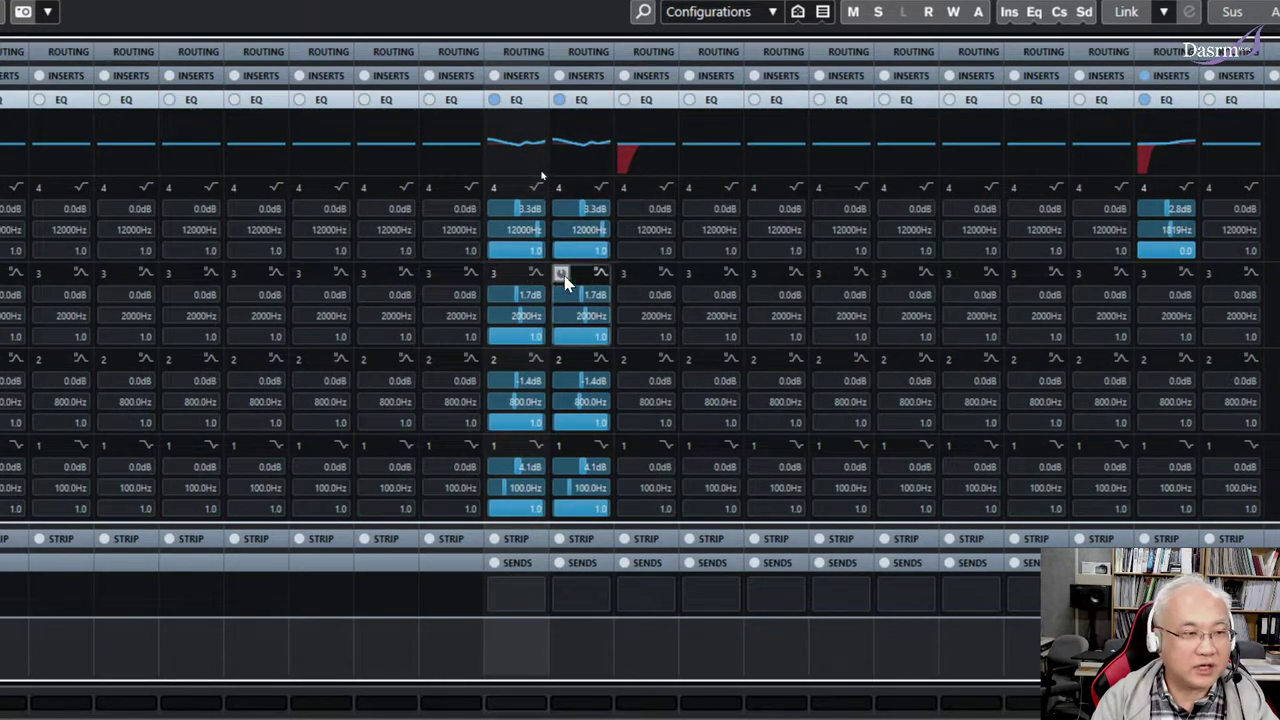
pyautogui.click(578, 101)
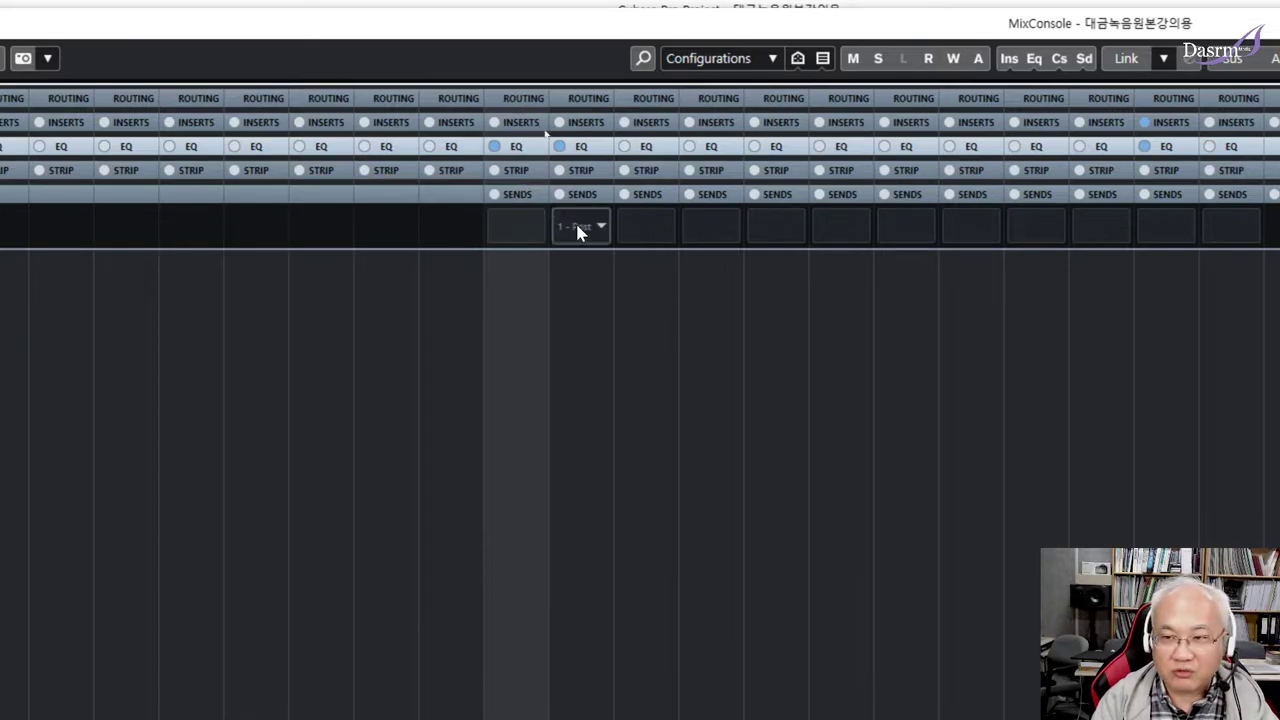
# Step: Expand the Inserts rack and load API-560 Stereo from the EQ category into MR's first insert slot
pyautogui.click(517, 123)
pyautogui.click(538, 146)
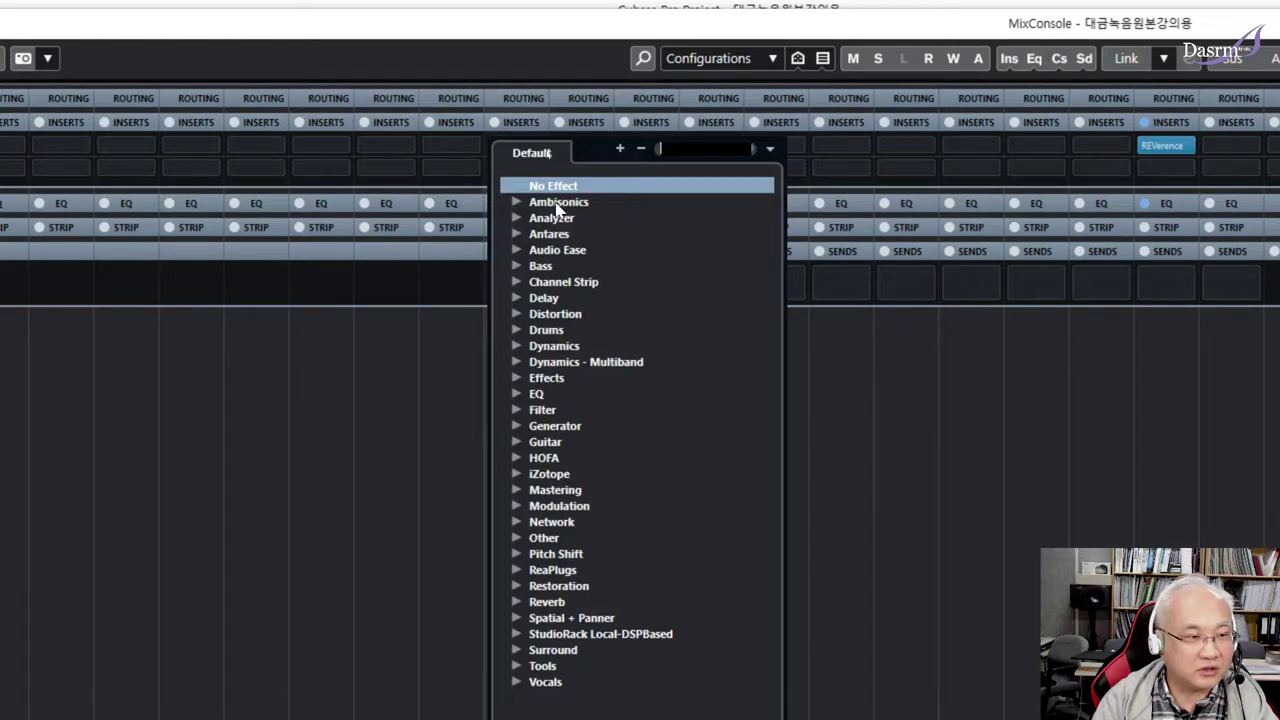
pyautogui.click(517, 394)
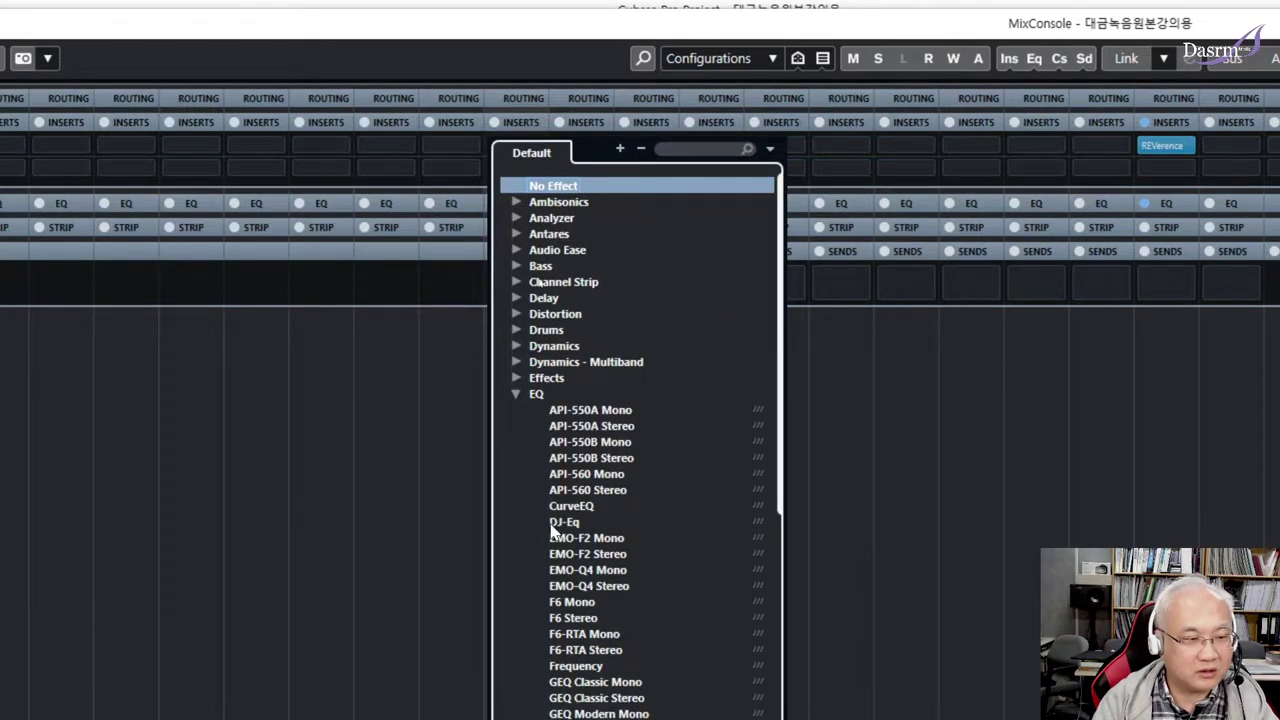
pyautogui.click(590, 505)
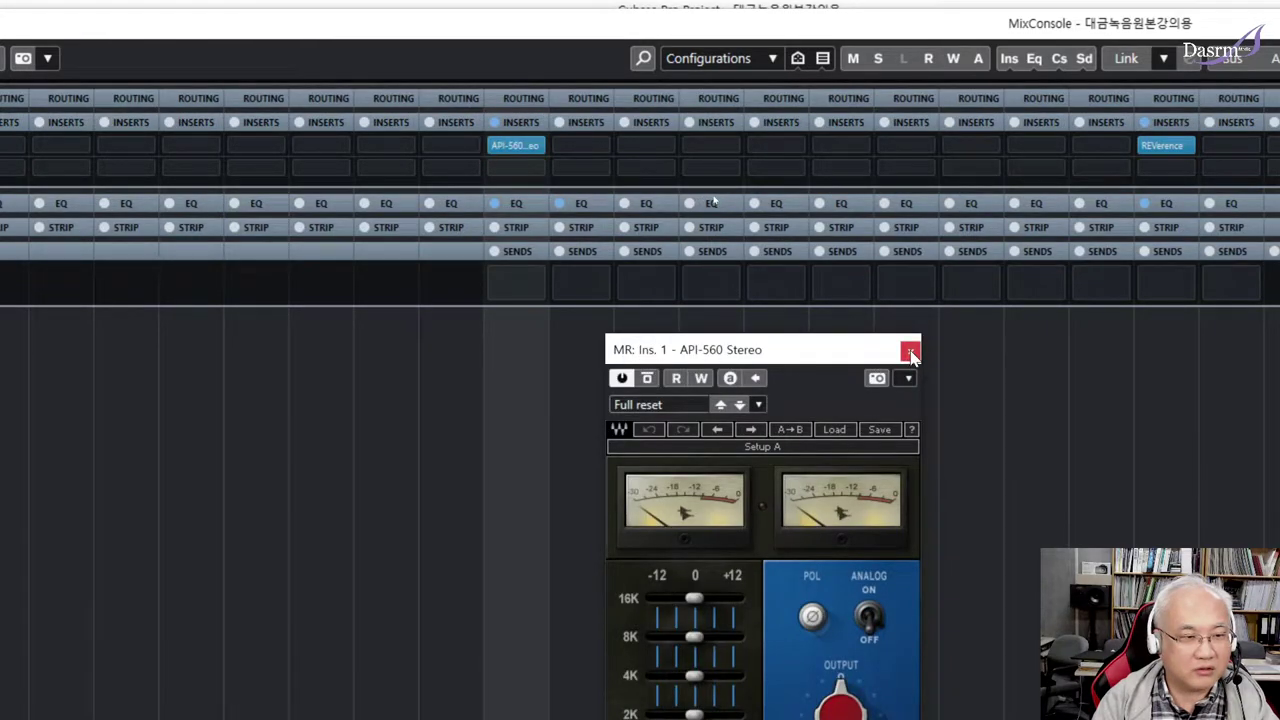
# Step: Close the API-560 Stereo editor and examine the effect categories available for the 대금 channel's first insert slot
pyautogui.click(908, 352)
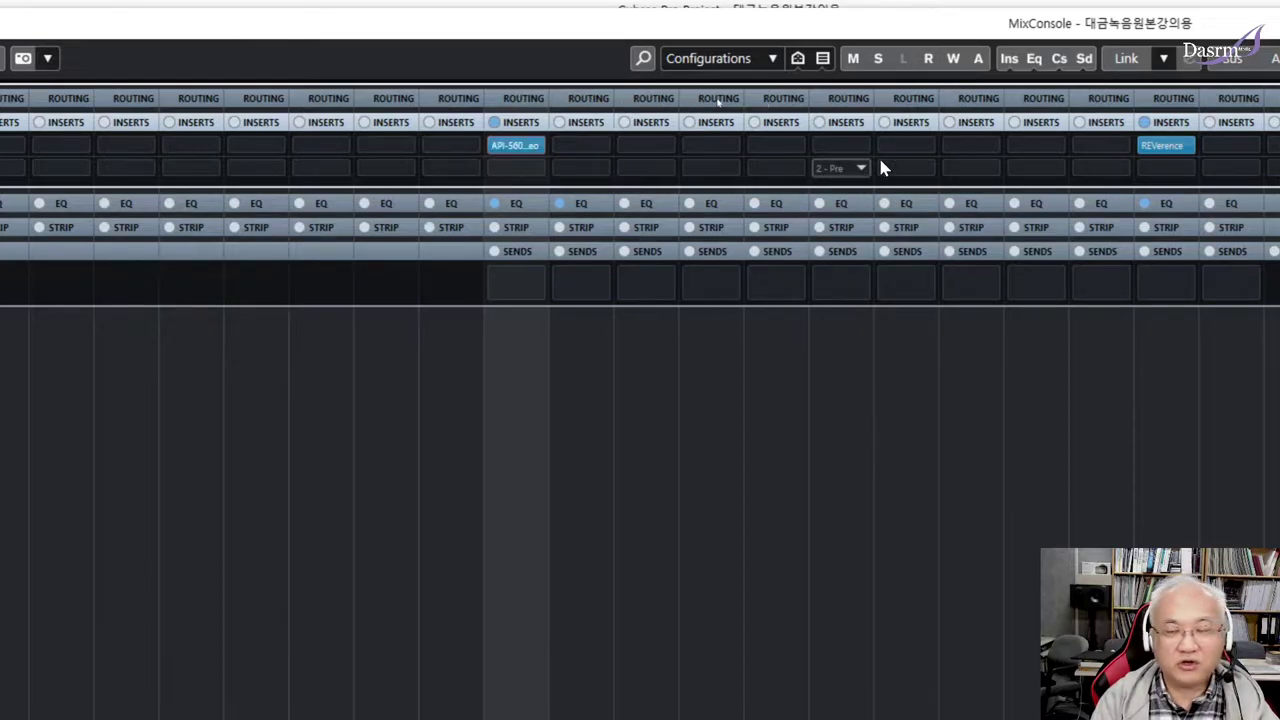
pyautogui.moveTo(528, 160)
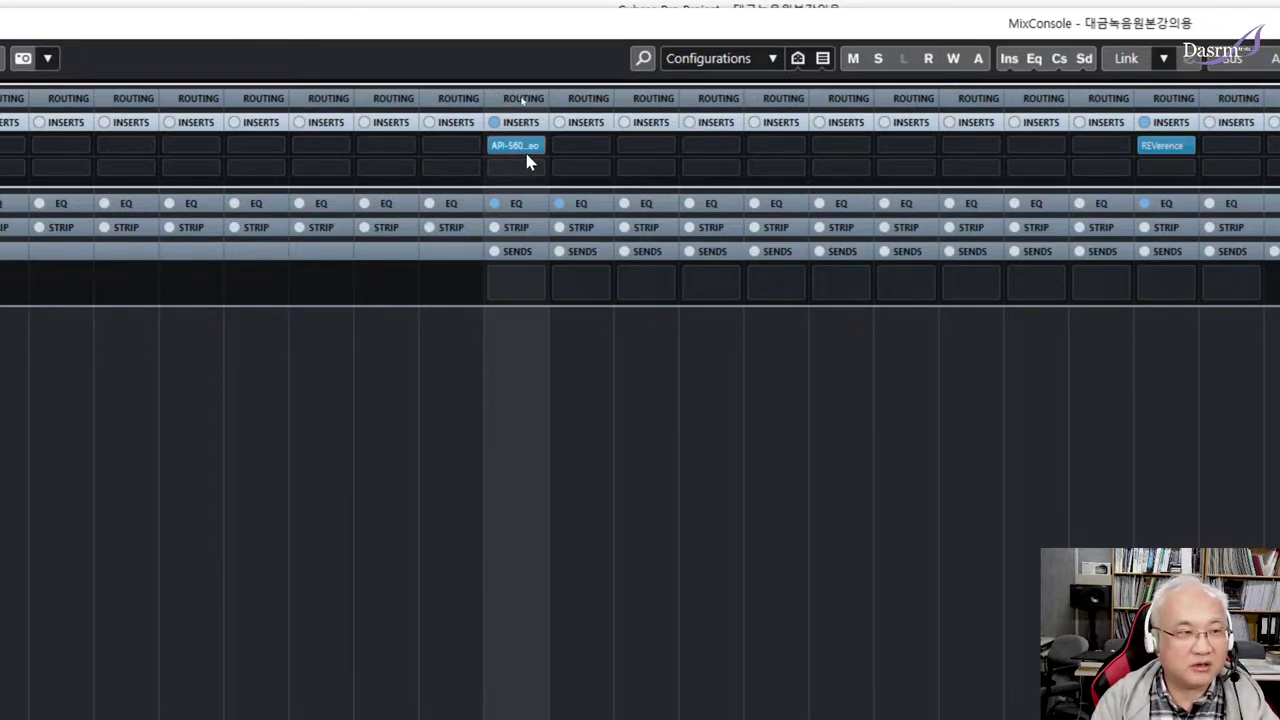
pyautogui.click(646, 146)
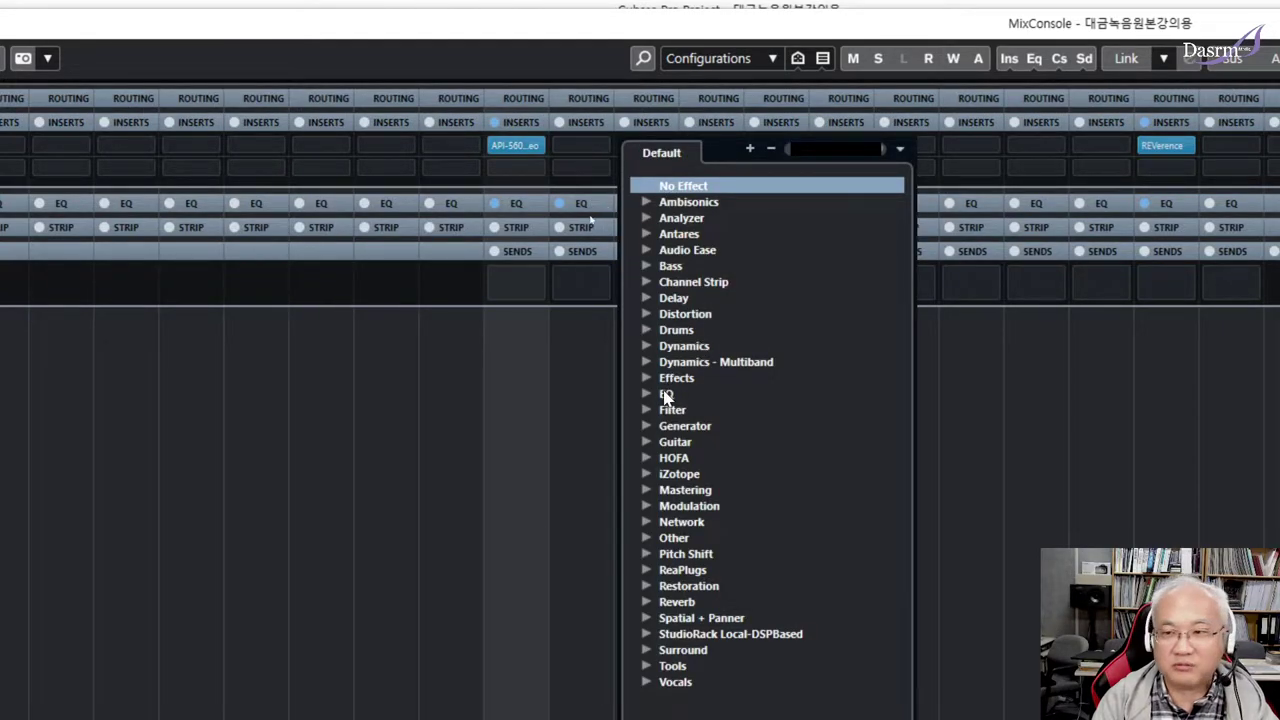
pyautogui.click(658, 128)
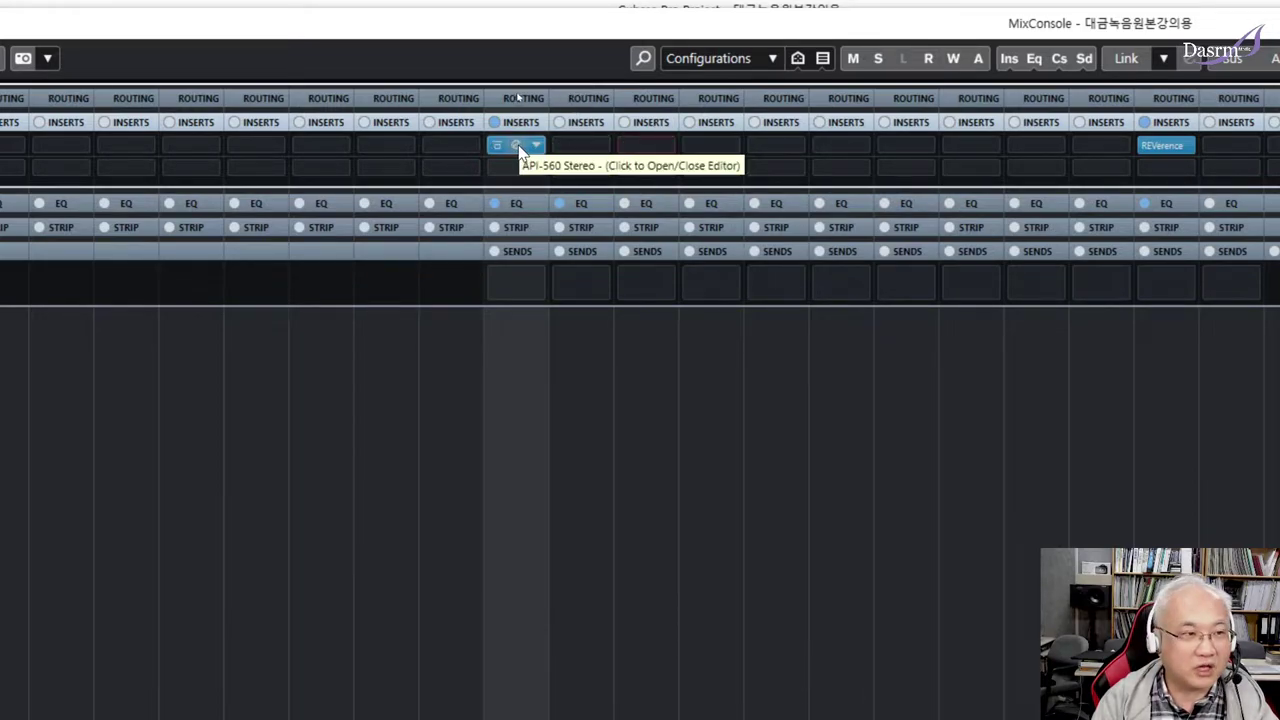
# Step: Move the API-560 Stereo insert from the MR channel to MR2's first insert slot
pyautogui.moveTo(519, 124)
pyautogui.mouseDown()
pyautogui.moveTo(598, 124)
pyautogui.moveTo(512, 122)
pyautogui.moveTo(516, 140)
pyautogui.mouseUp()
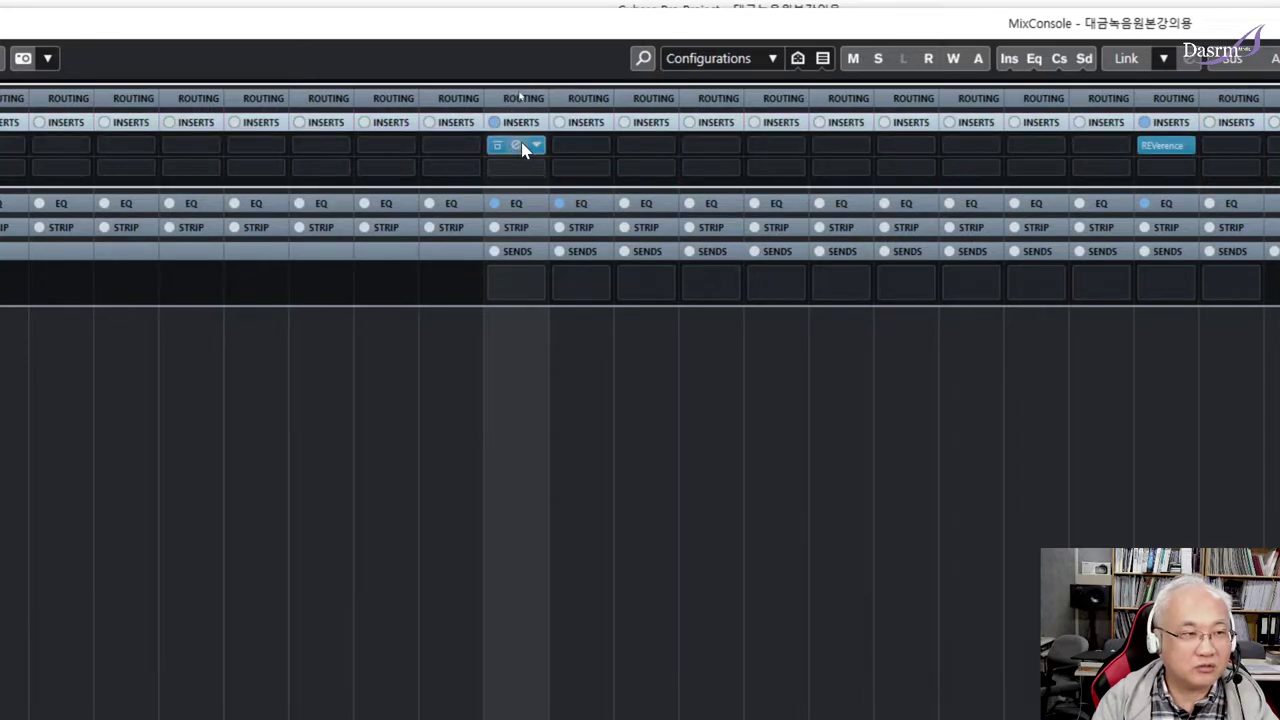
pyautogui.moveTo(520, 149); pyautogui.dragTo(582, 150)
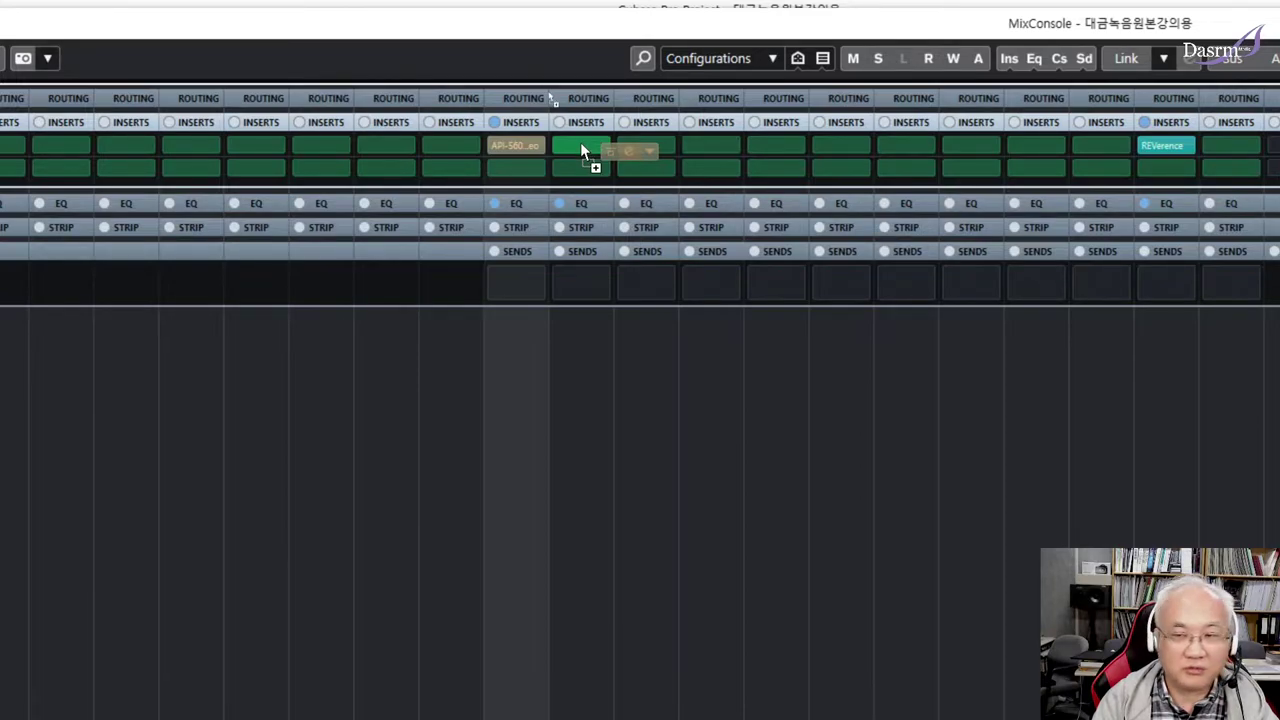
pyautogui.moveTo(582, 150)
pyautogui.mouseDown()
pyautogui.moveTo(511, 142)
pyautogui.moveTo(581, 146)
pyautogui.mouseUp()
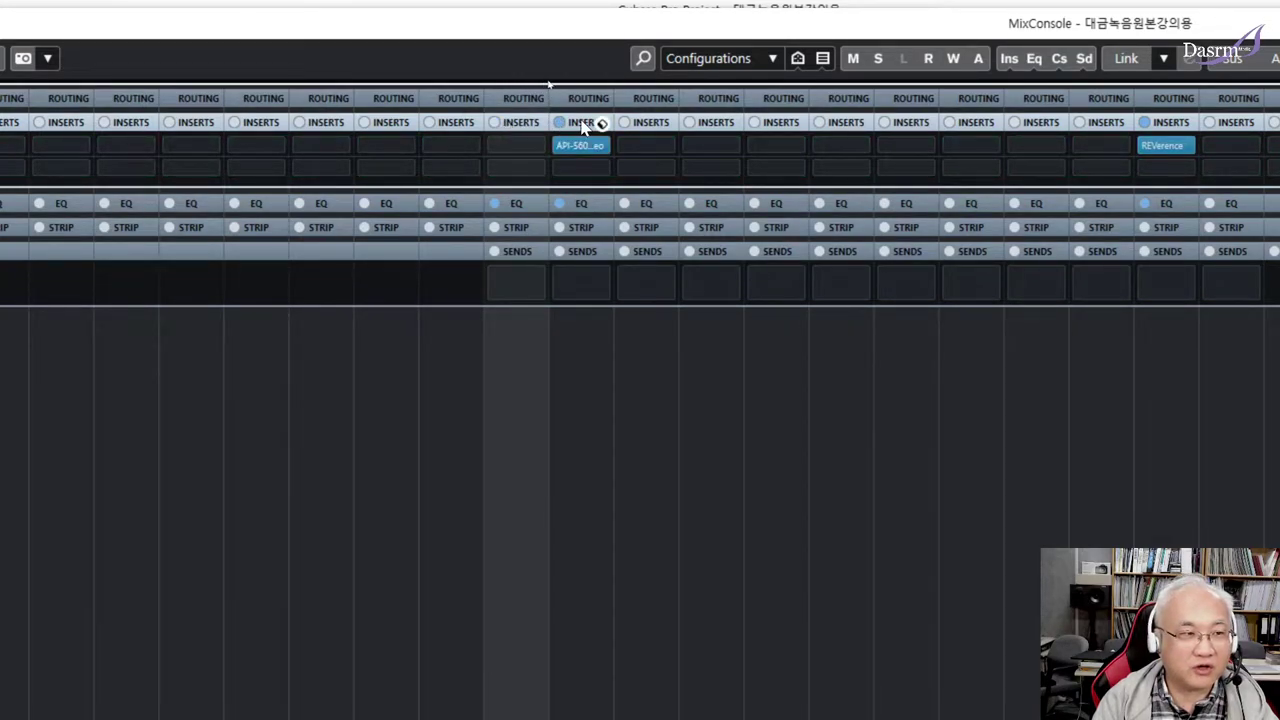
# Step: Copy MR2's API-560 Stereo insert back onto the MR channel
pyautogui.moveTo(583, 124); pyautogui.dragTo(525, 130)
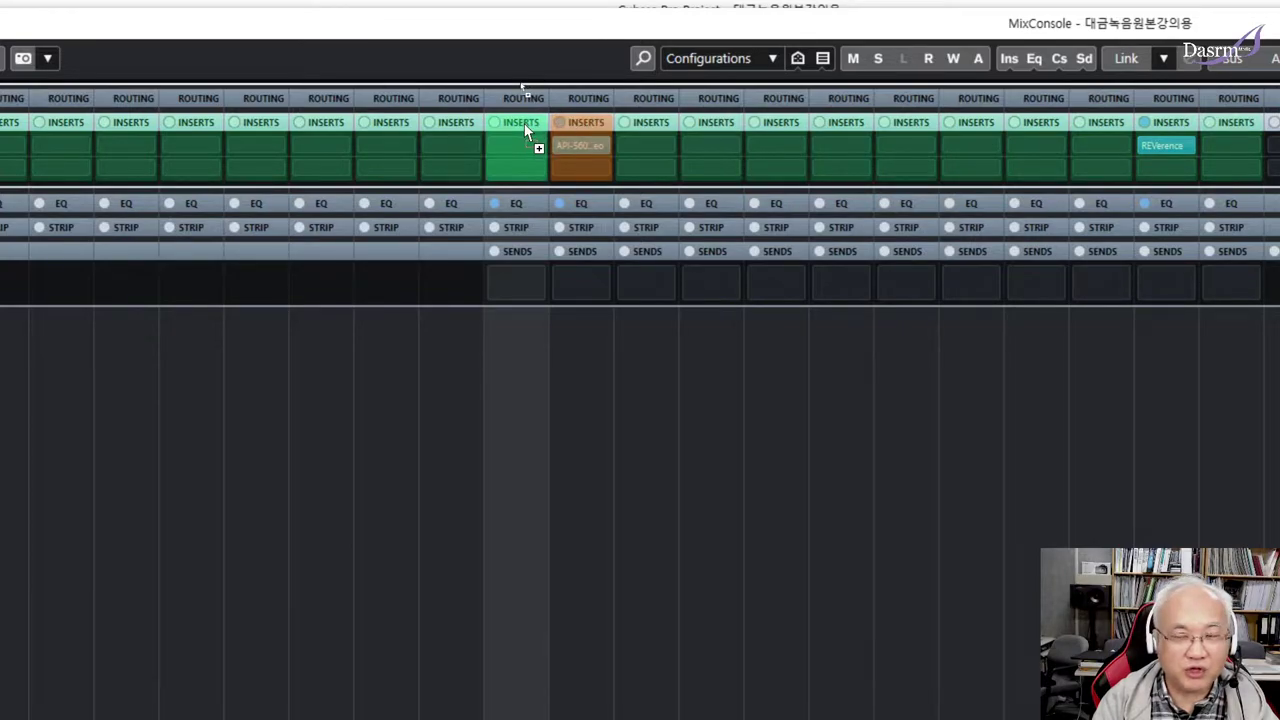
pyautogui.moveTo(525, 130); pyautogui.dragTo(582, 123)
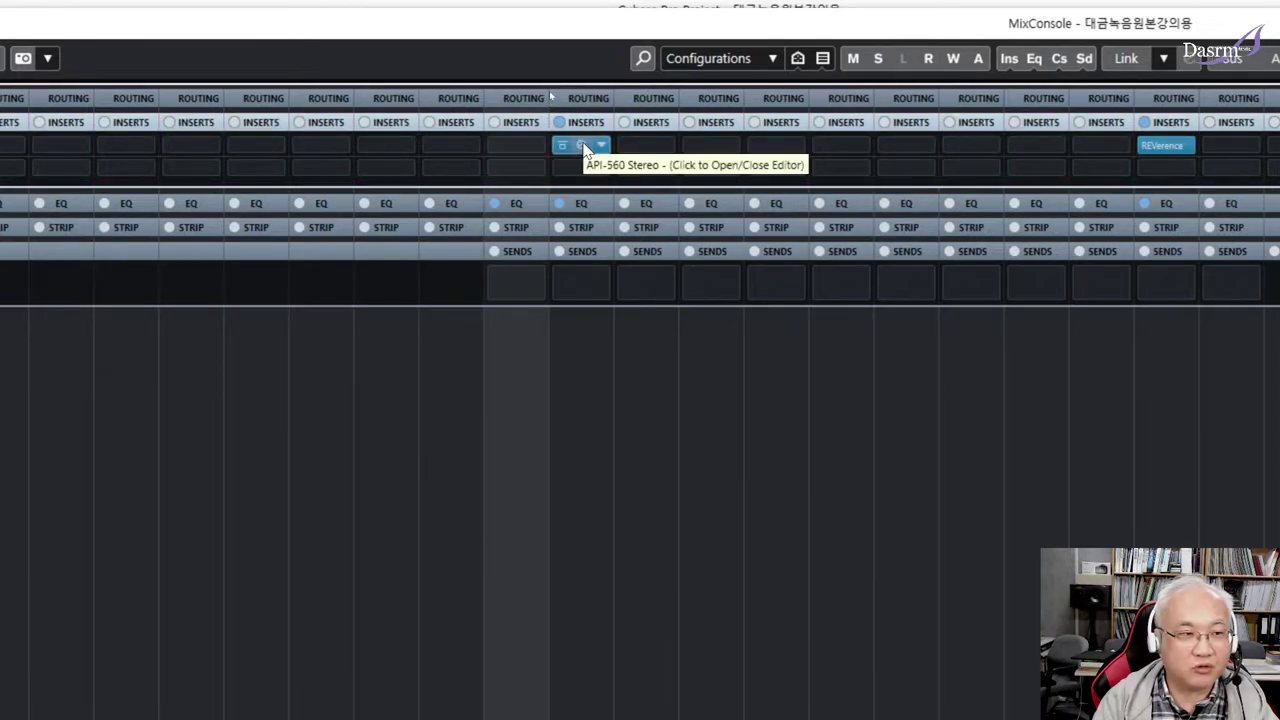
pyautogui.moveTo(585, 148)
pyautogui.mouseDown()
pyautogui.moveTo(530, 150)
pyautogui.moveTo(594, 151)
pyautogui.moveTo(590, 163)
pyautogui.mouseUp()
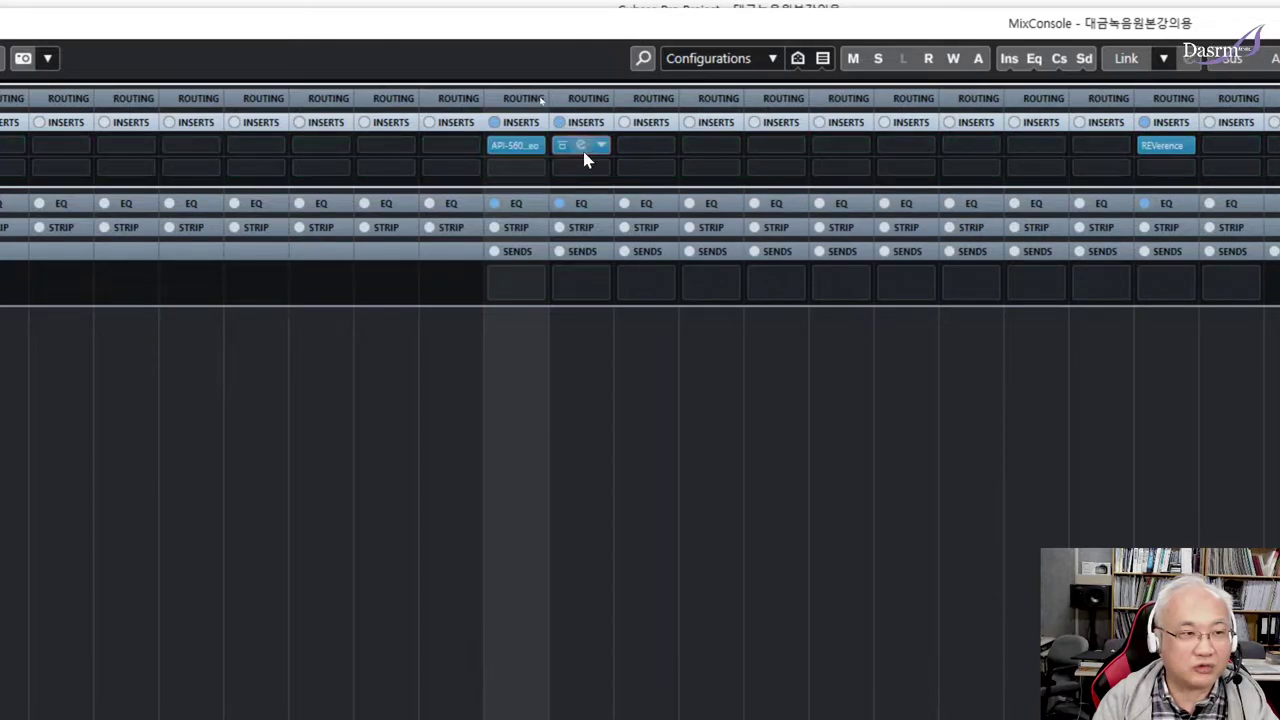
# Step: Expand the EQ rack, copy MR2's EQ band 3 onto the 대금 channel, undo that copy, and collapse the rack
pyautogui.click(580, 204)
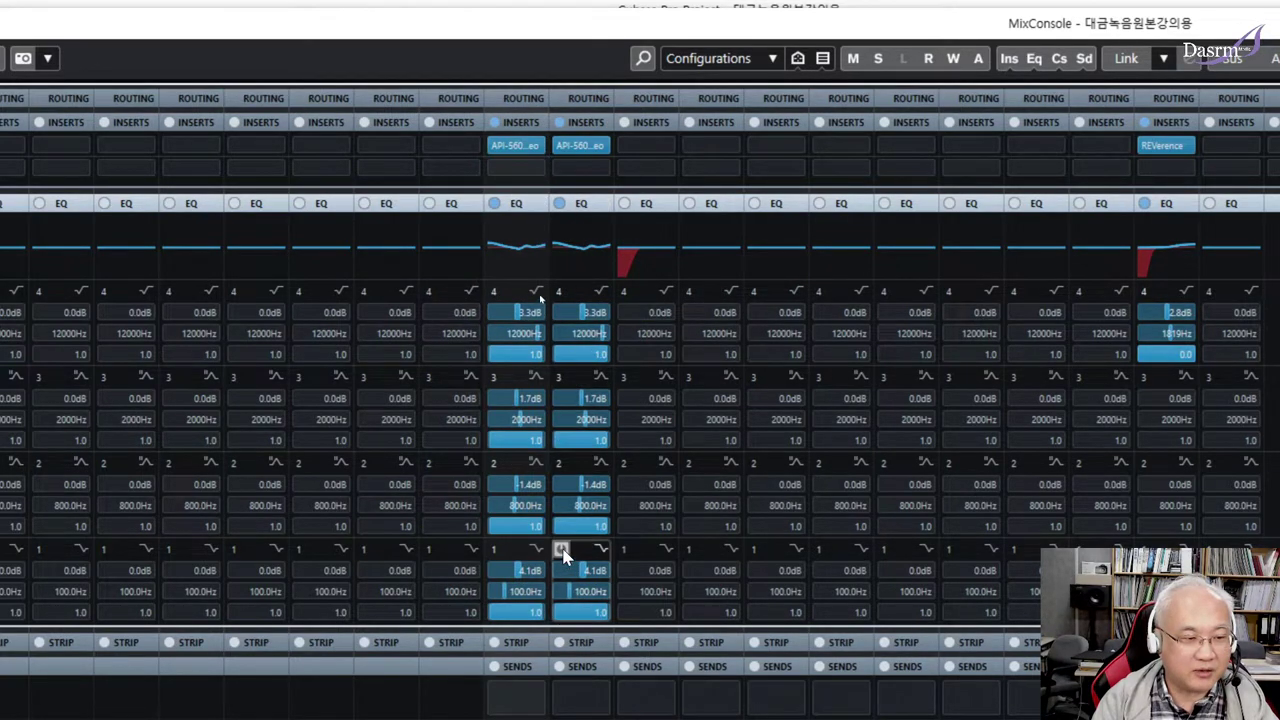
pyautogui.moveTo(580, 201)
pyautogui.mouseDown()
pyautogui.moveTo(675, 214)
pyautogui.moveTo(597, 204)
pyautogui.moveTo(647, 206)
pyautogui.moveTo(629, 200)
pyautogui.moveTo(581, 208)
pyautogui.mouseUp()
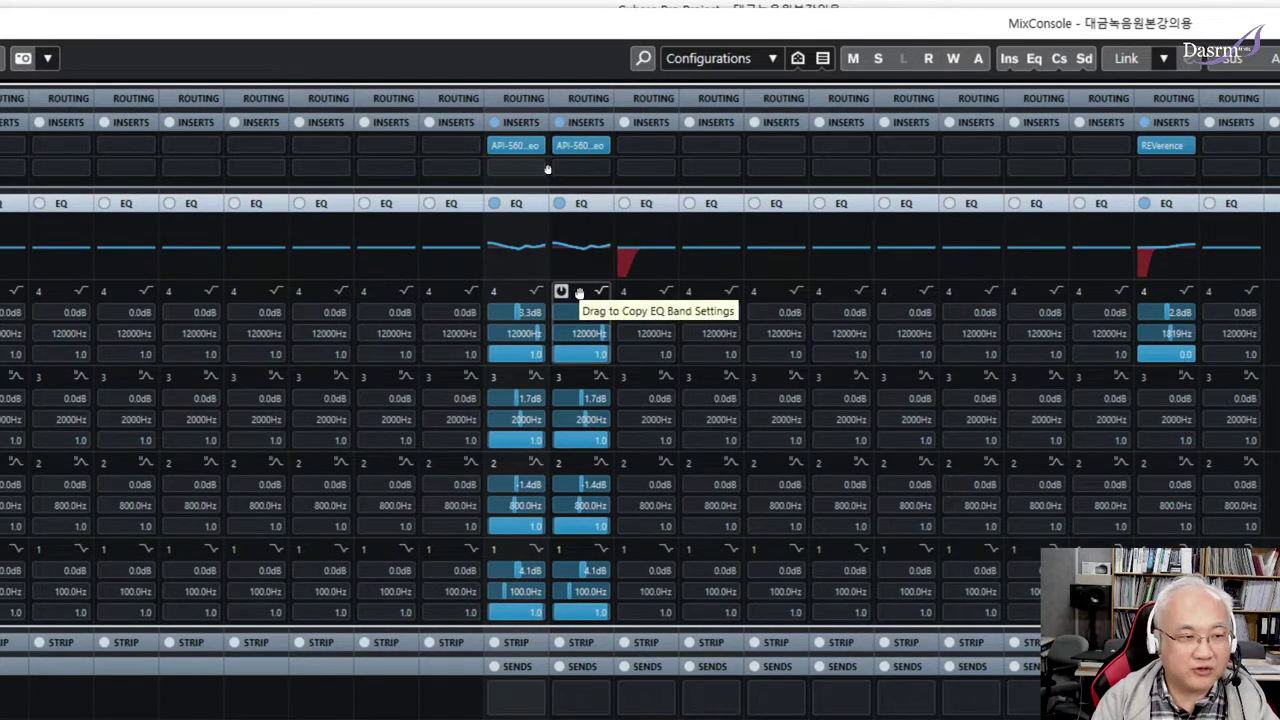
pyautogui.moveTo(577, 291); pyautogui.dragTo(578, 298)
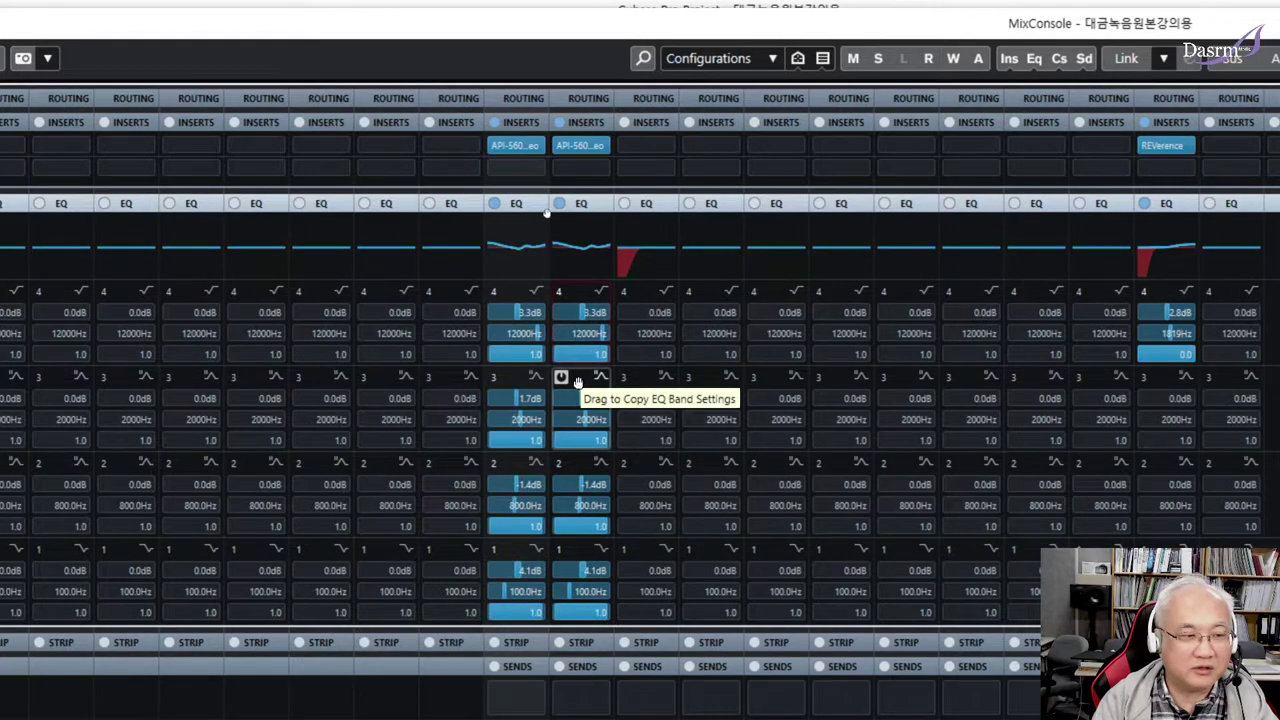
pyautogui.moveTo(576, 382); pyautogui.dragTo(641, 375)
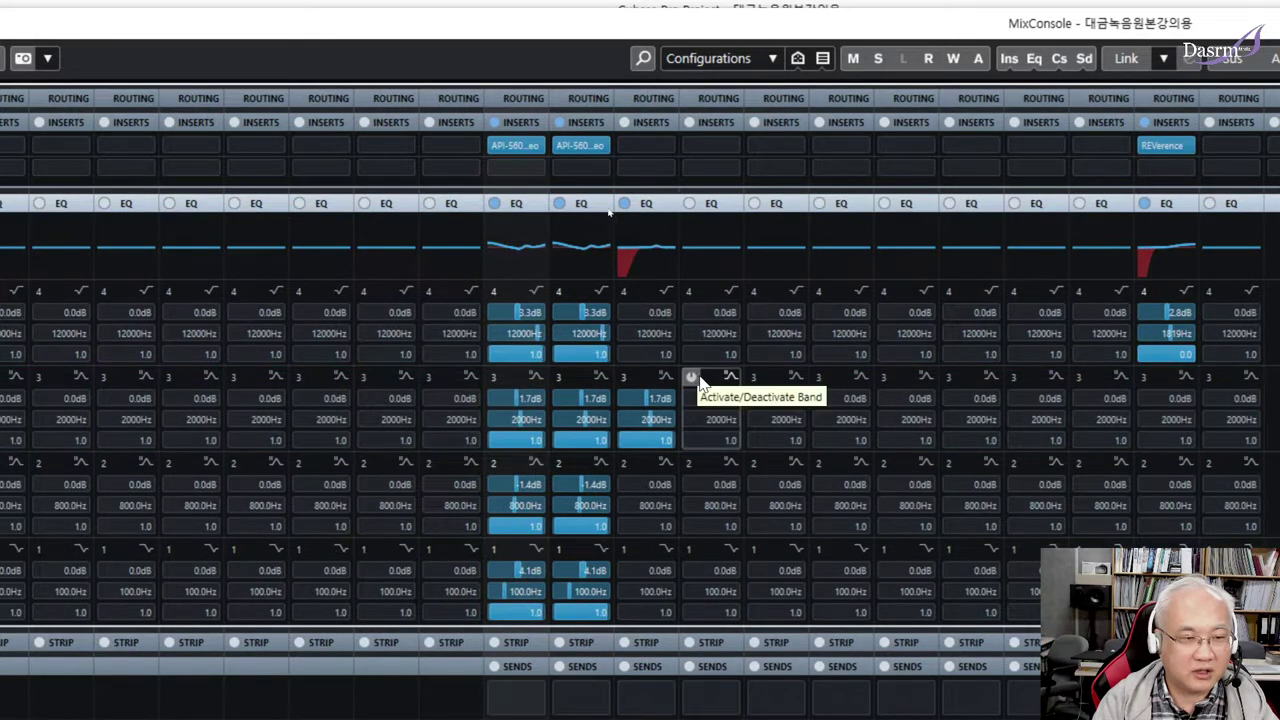
pyautogui.moveTo(692, 377); pyautogui.dragTo(580, 385)
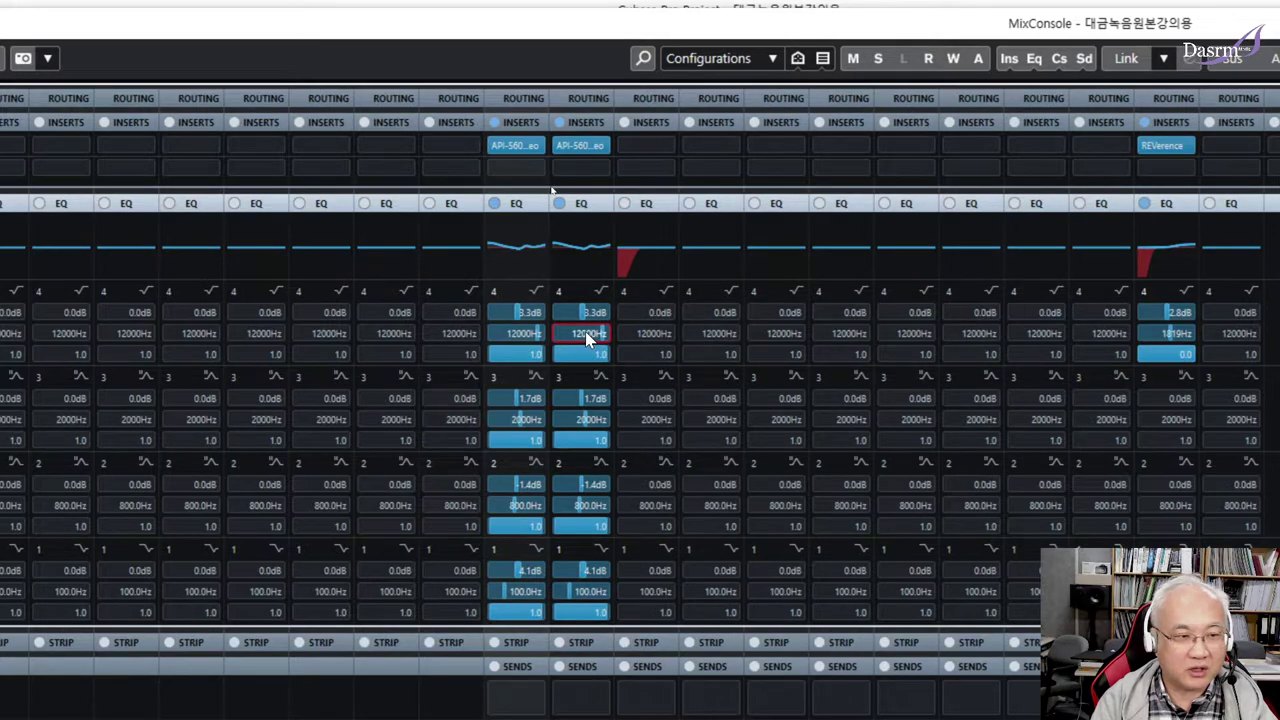
pyautogui.click(581, 203)
# Step: Expand the Strip rack and load Noise Gate and Standard Compressor in the MR channel's strip
pyautogui.click(585, 229)
pyautogui.scroll(-2, 585, 232)
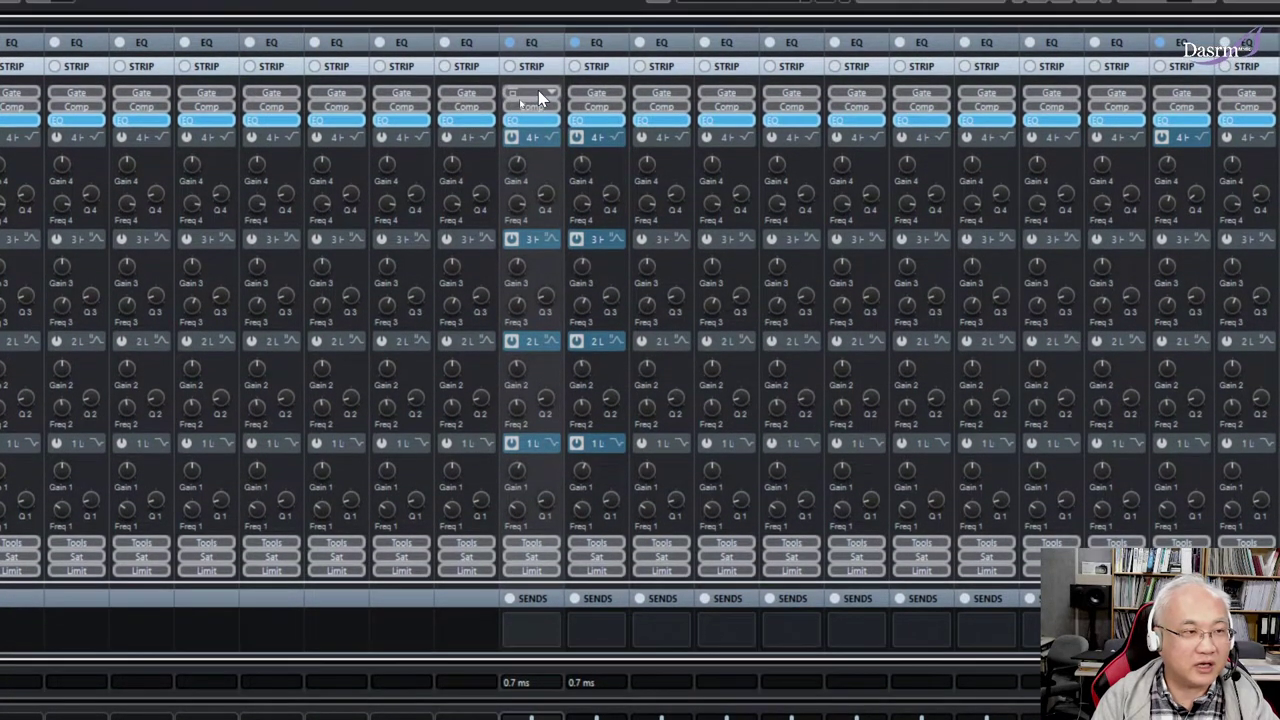
pyautogui.click(538, 91)
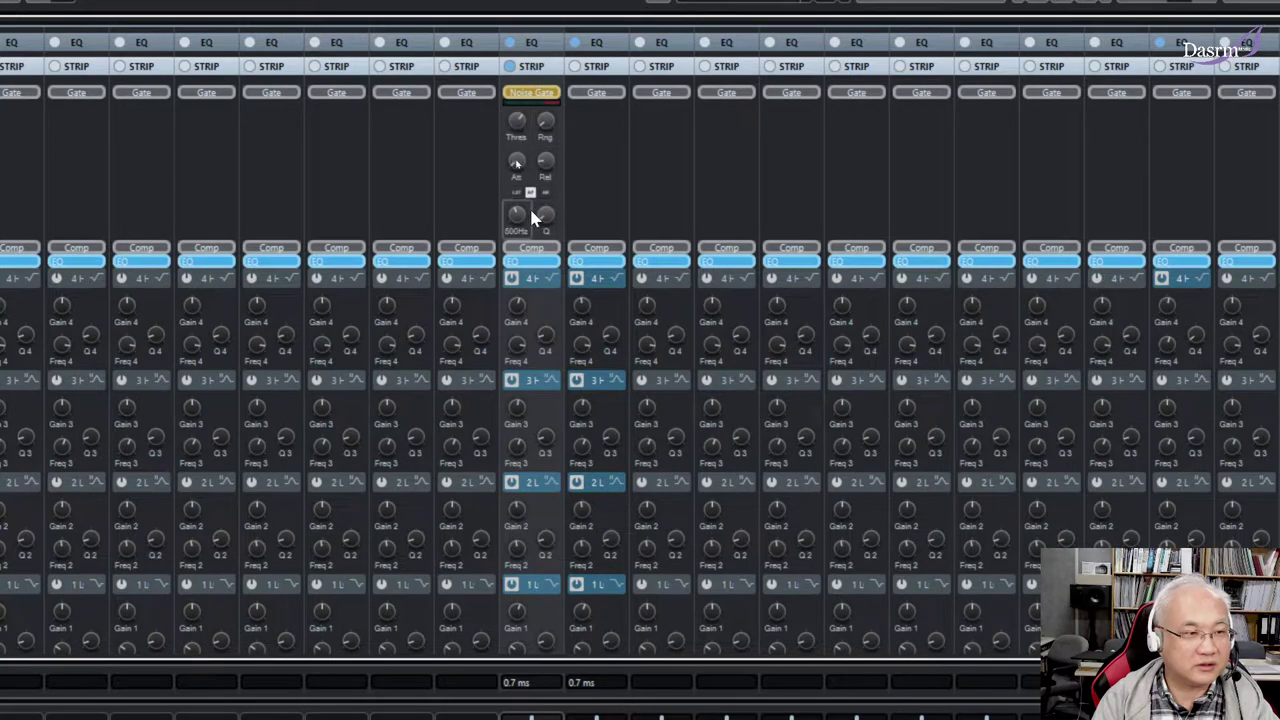
pyautogui.click(535, 246)
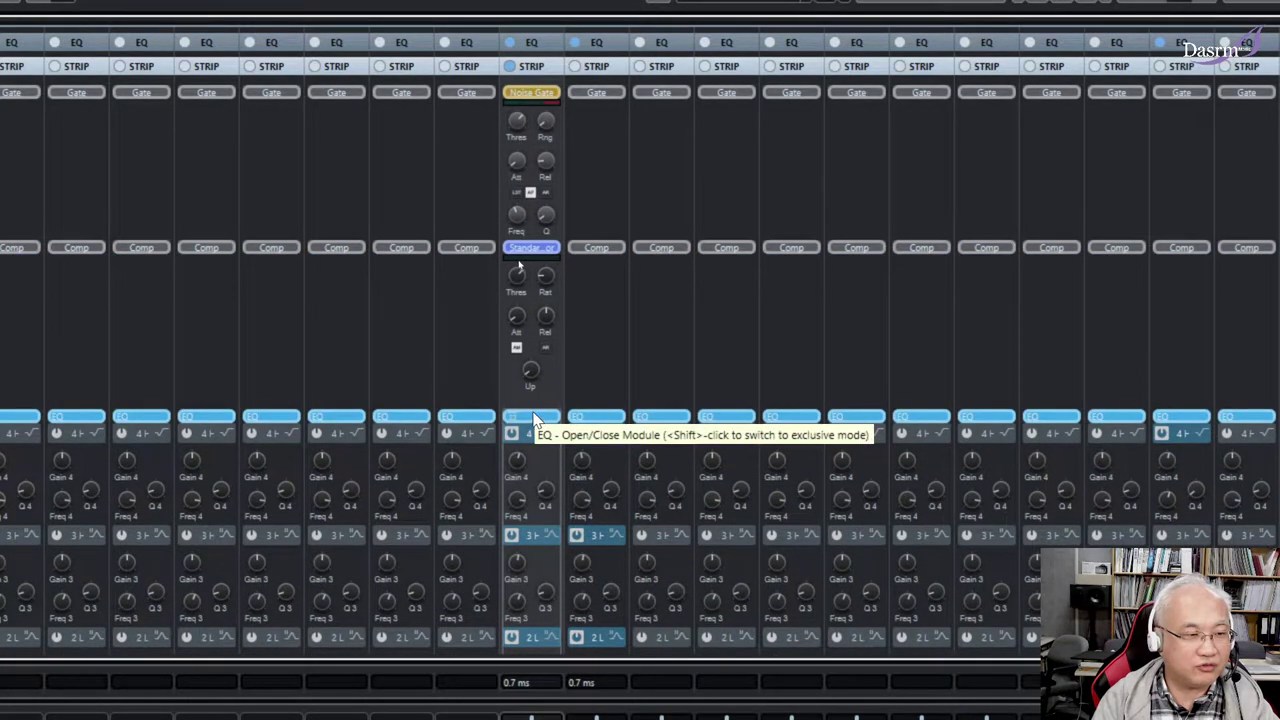
# Step: Unload the compressor and the noise gate from MR's channel strip and collapse the Strip rack
pyautogui.click(547, 250)
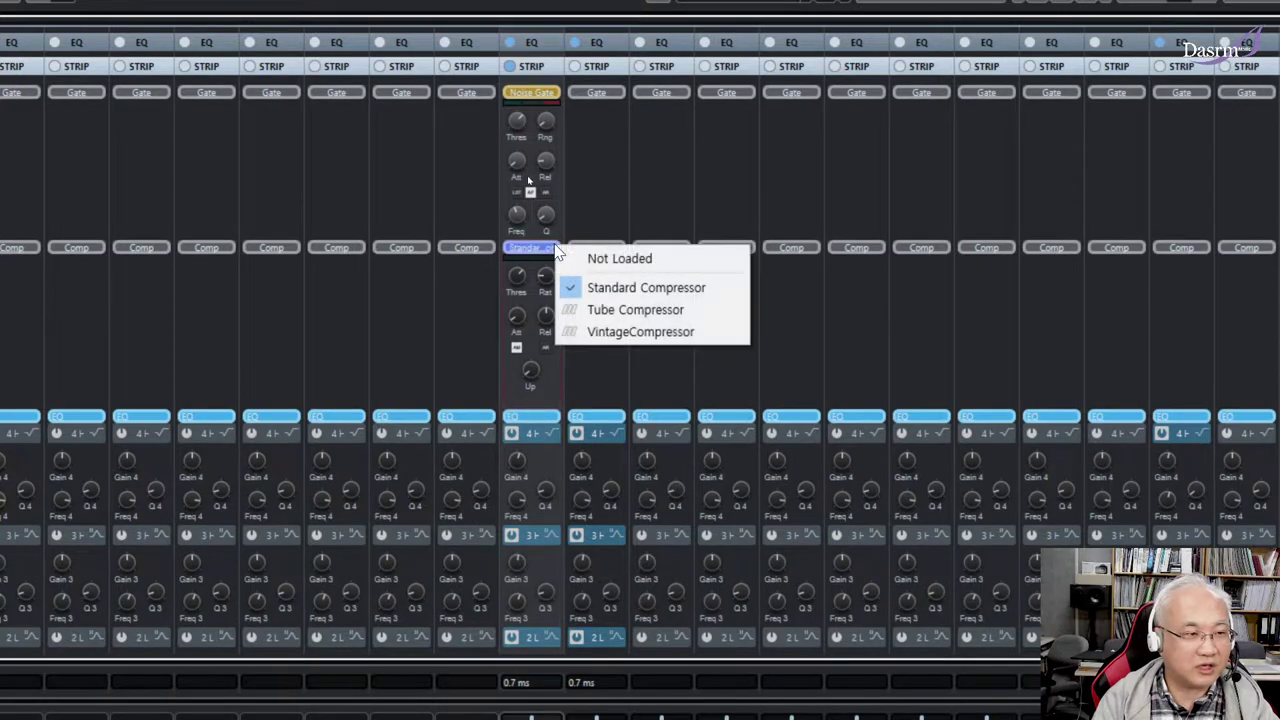
pyautogui.click(546, 252)
pyautogui.click(551, 253)
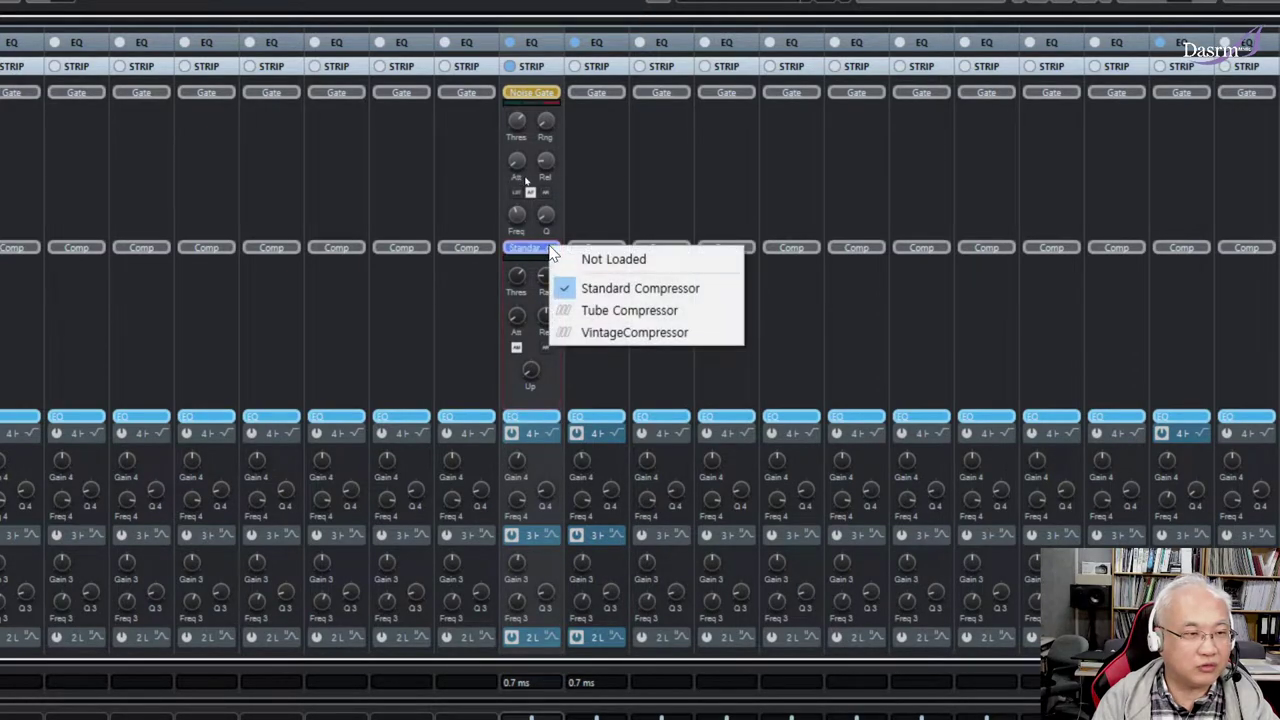
pyautogui.click(573, 259)
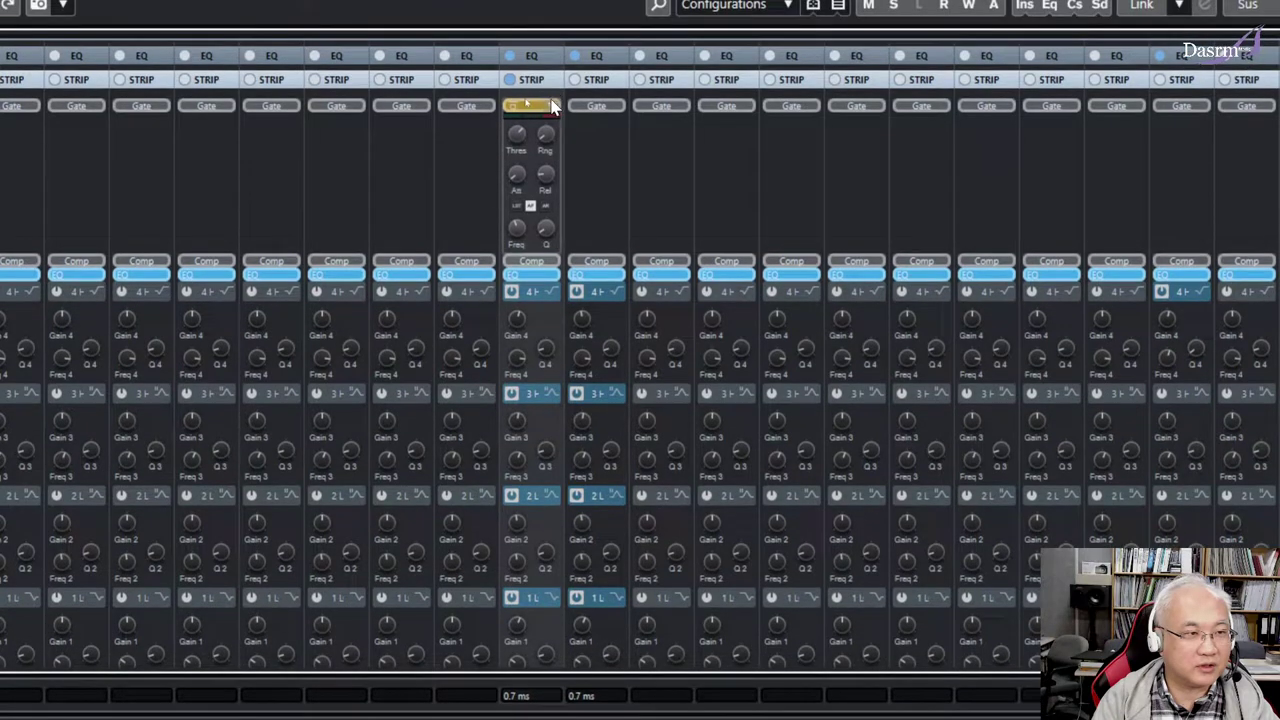
pyautogui.click(556, 94)
pyautogui.click(572, 104)
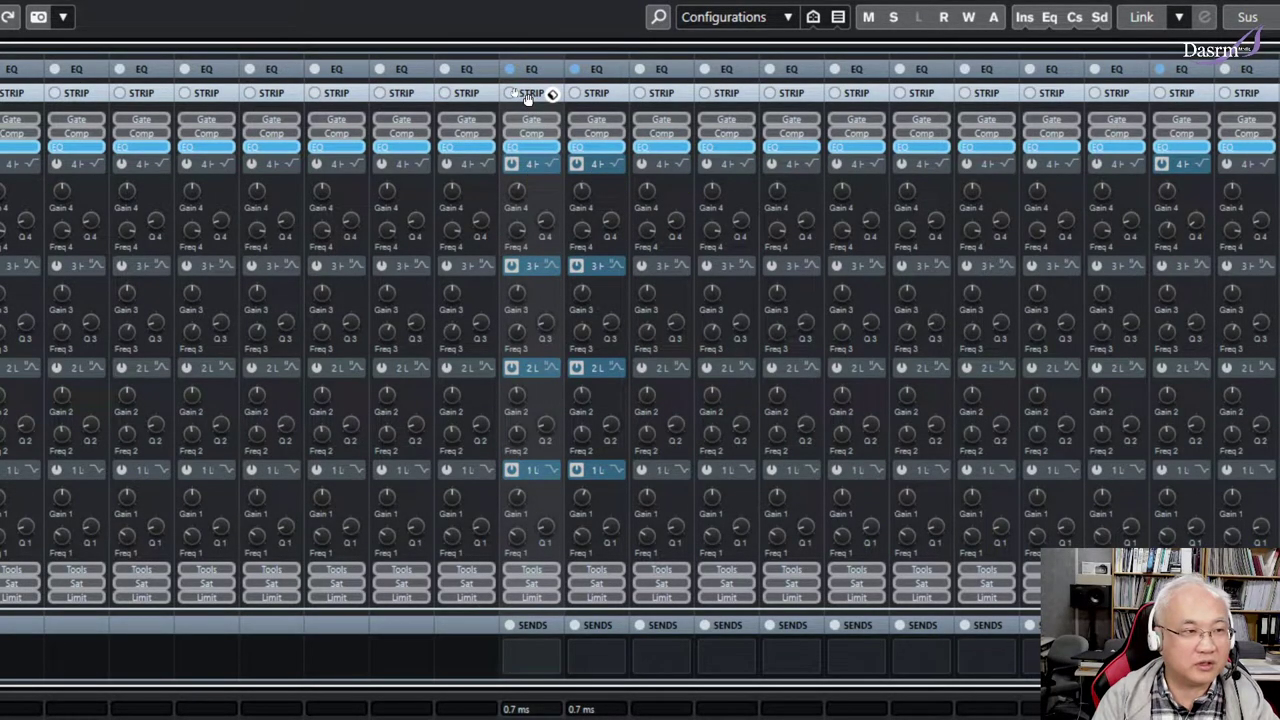
pyautogui.click(527, 93)
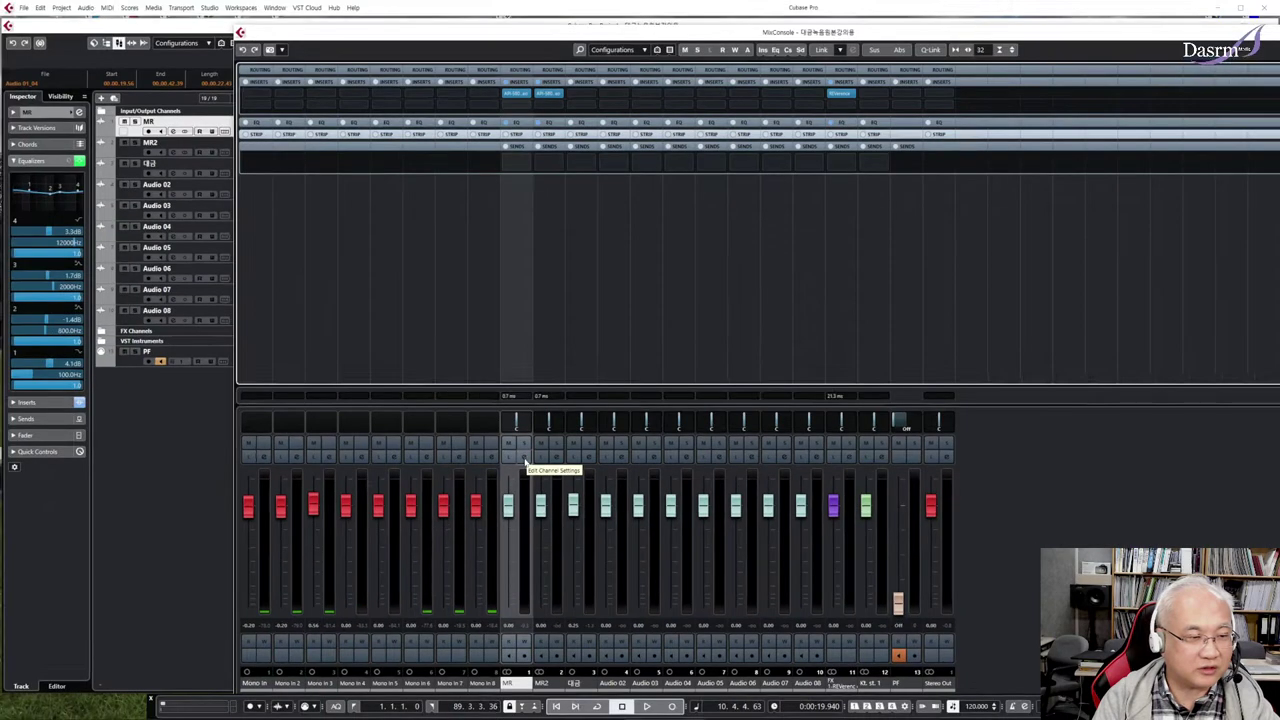
# Step: Open MR's channel settings, examine its Equalizer and Channel Strip sections, and close the window
pyautogui.click(521, 455)
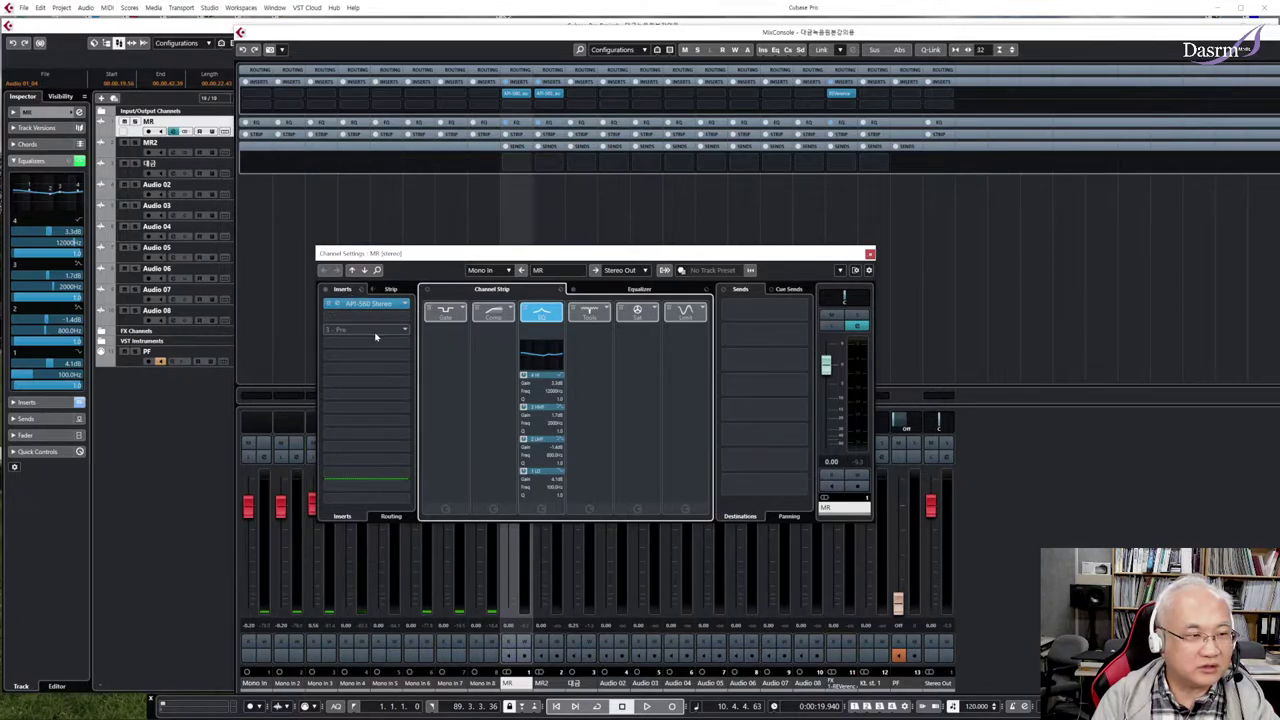
pyautogui.click(633, 290)
pyautogui.click(551, 290)
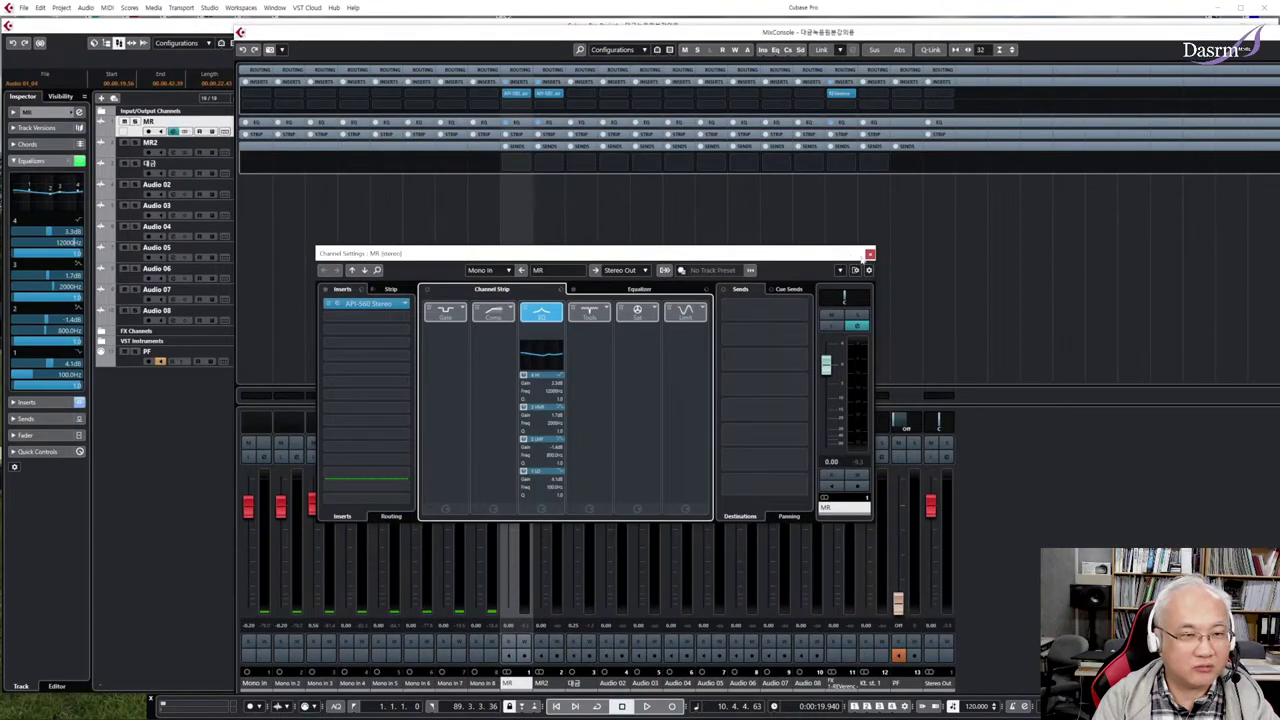
pyautogui.click(870, 253)
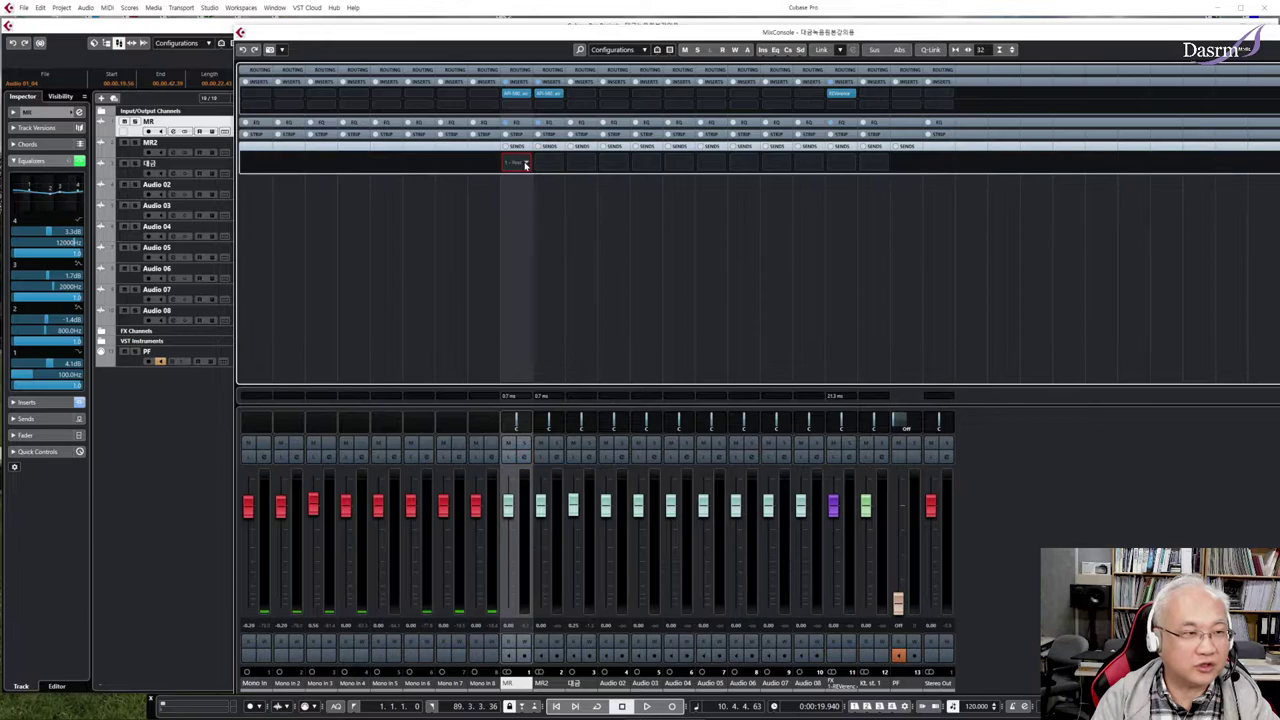
# Step: Route MR's first send to FX 1-REVerence, activate it, and lower its send level to about -28 dB
pyautogui.click(526, 166)
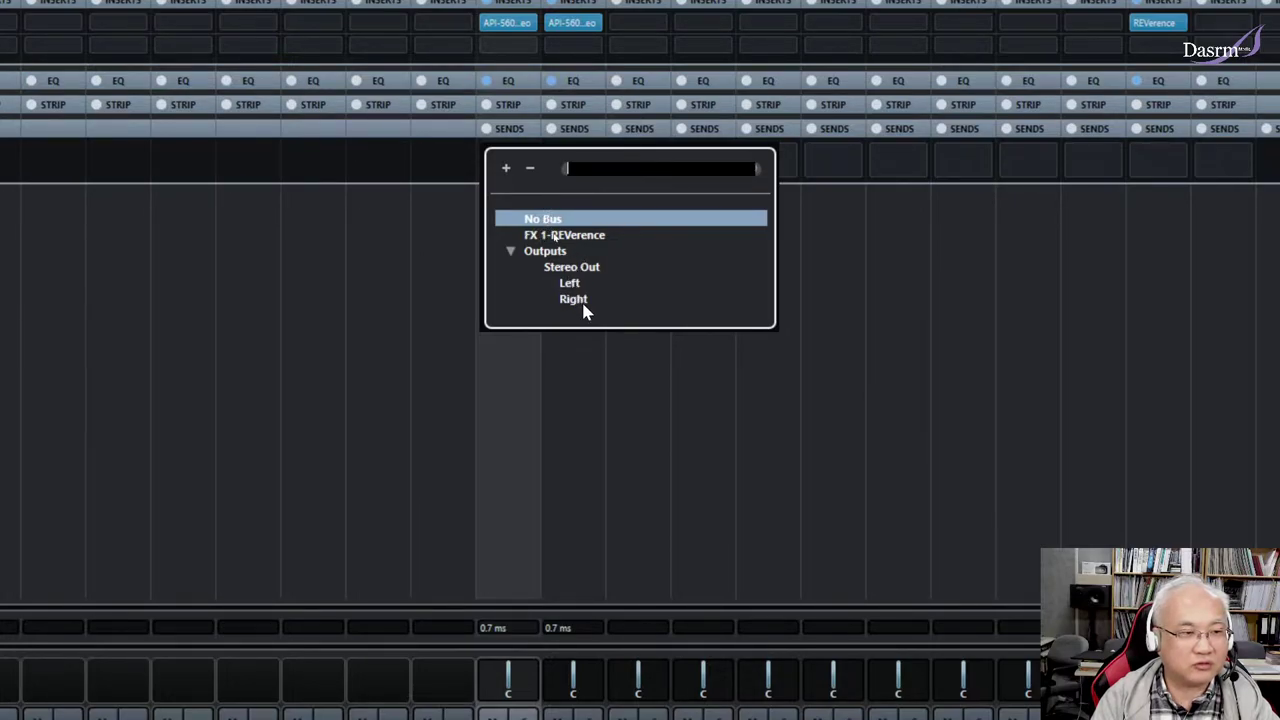
pyautogui.click(596, 236)
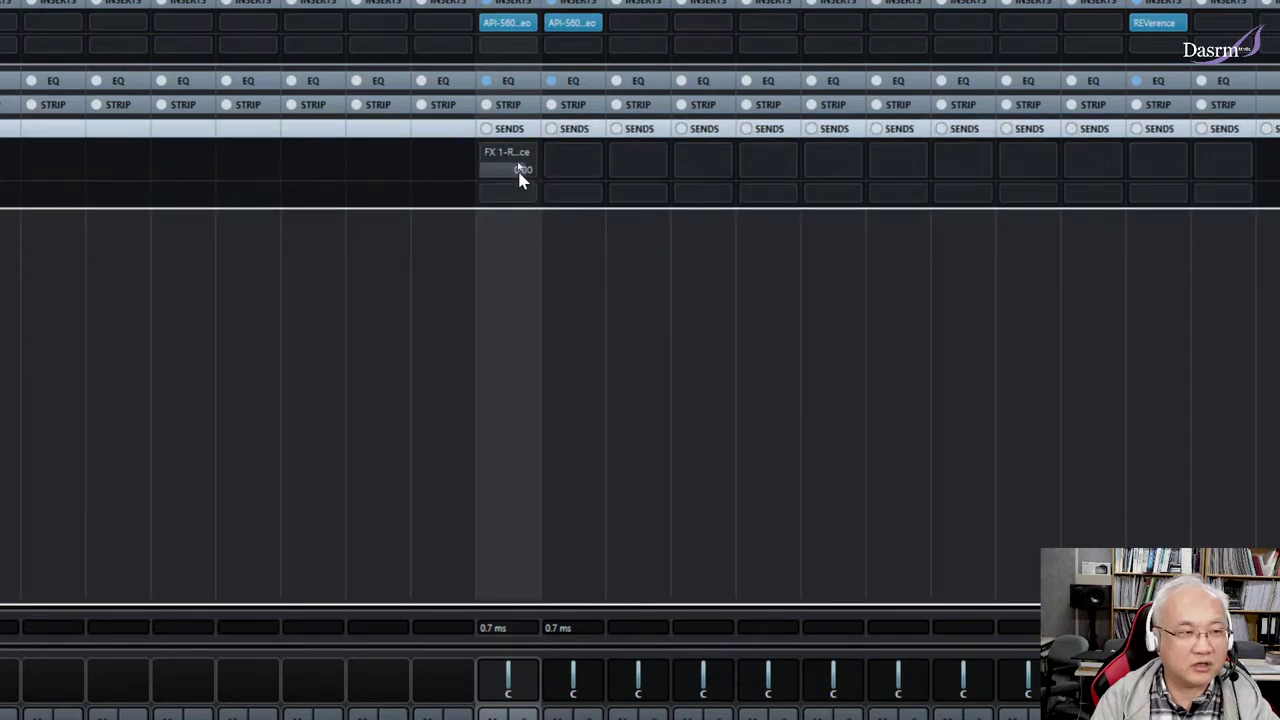
pyautogui.click(490, 160)
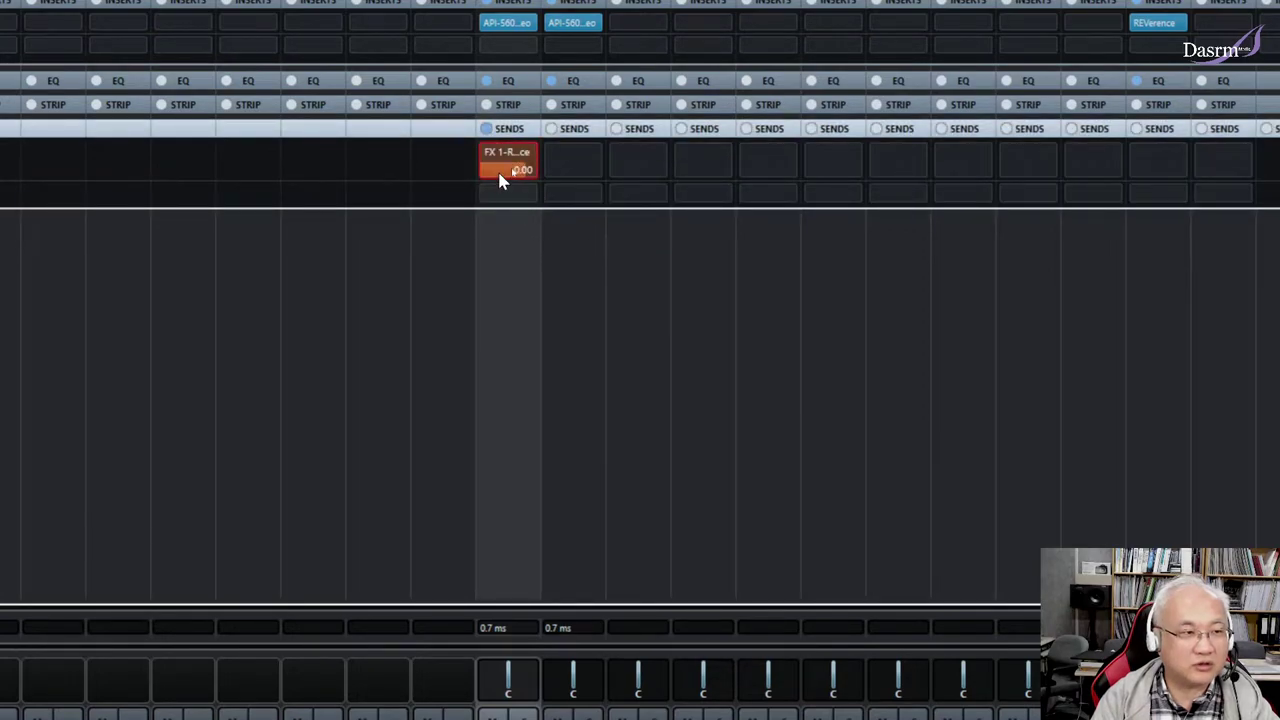
pyautogui.moveTo(503, 175)
pyautogui.mouseDown()
pyautogui.moveTo(477, 172)
pyautogui.moveTo(525, 177)
pyautogui.moveTo(499, 175)
pyautogui.mouseUp()
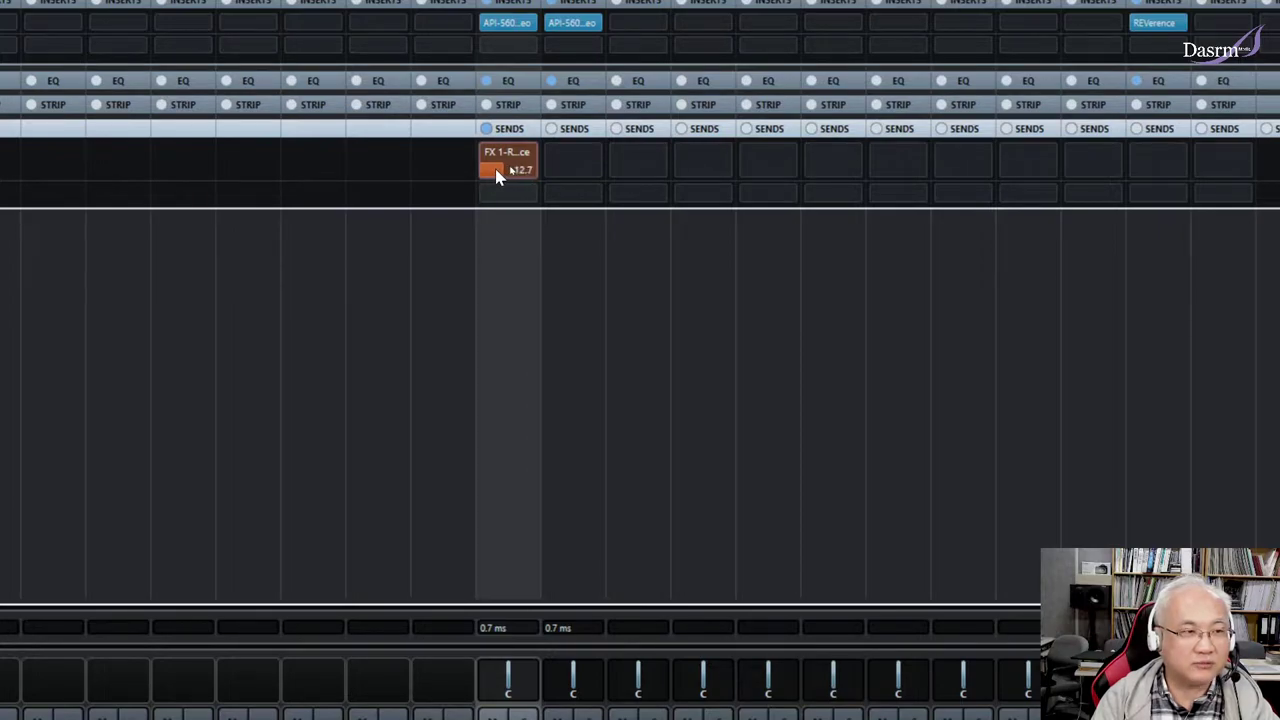
pyautogui.moveTo(500, 176); pyautogui.dragTo(507, 175)
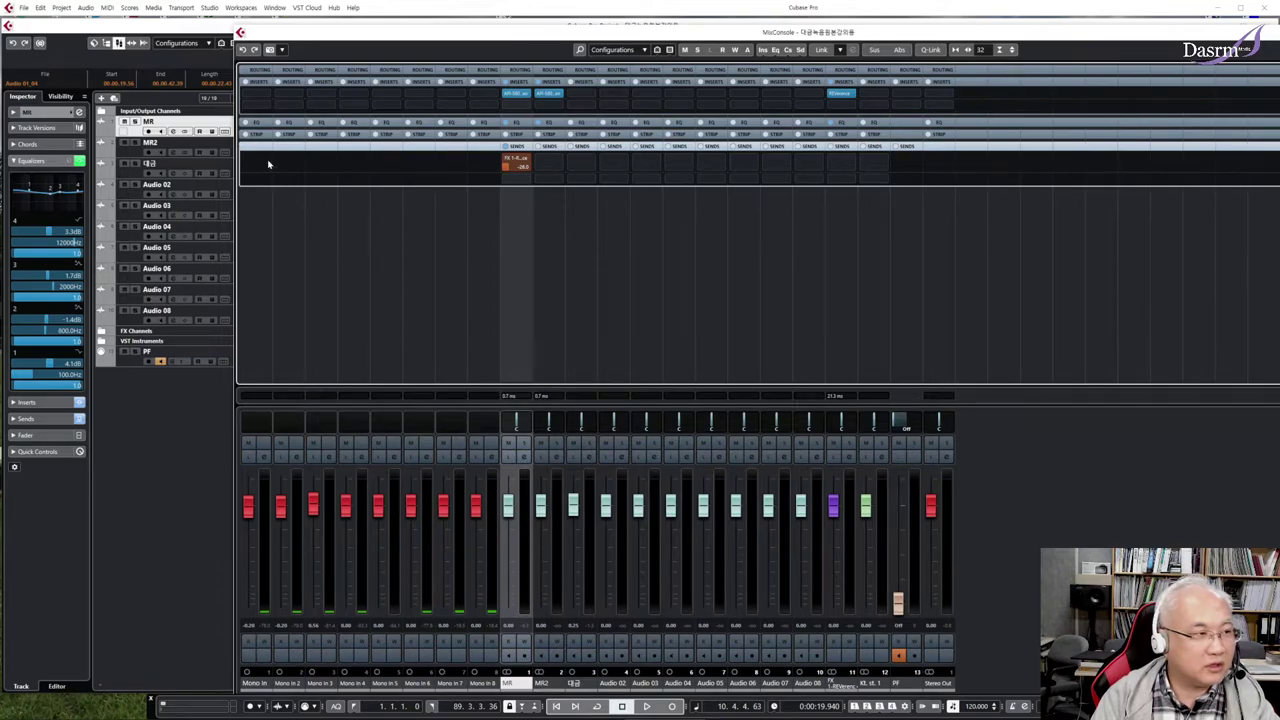
# Step: Play the project from about 20 seconds, reopen and reposition the MixConsole to watch the channel meters, and stop playback
pyautogui.moveTo(280, 34); pyautogui.dragTo(488, 57)
pyautogui.press('F3')
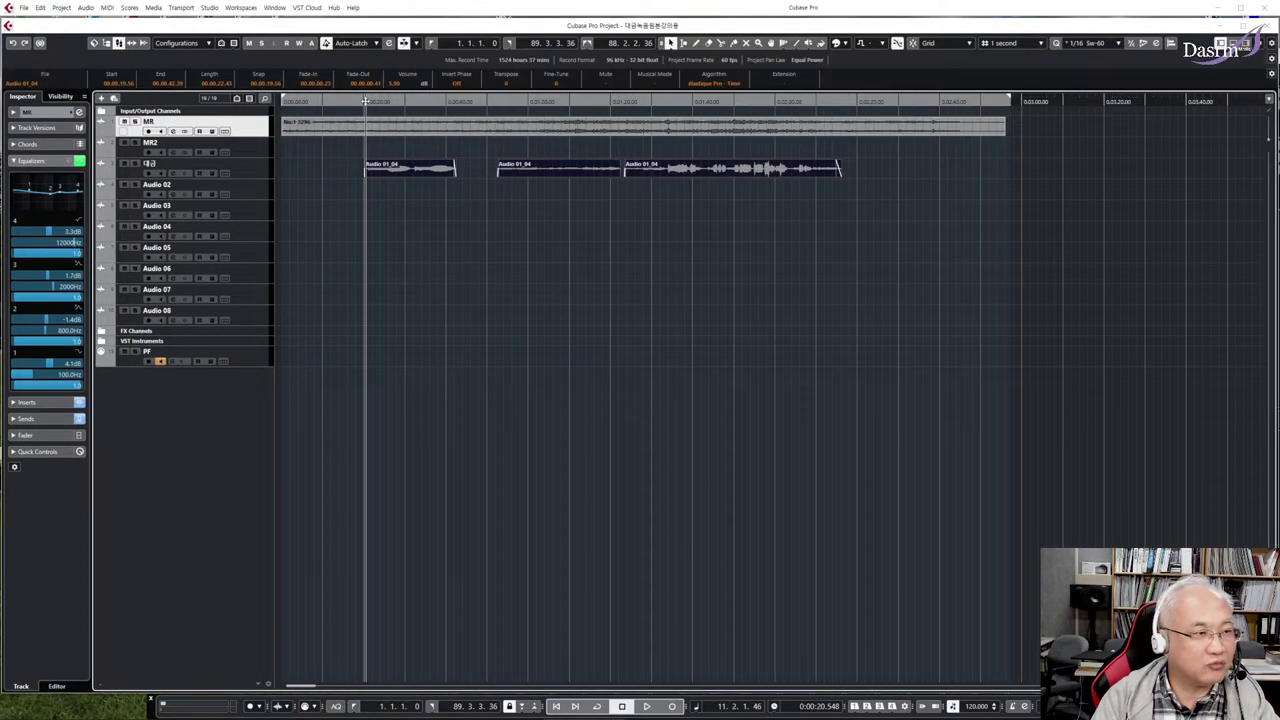
pyautogui.press('space')
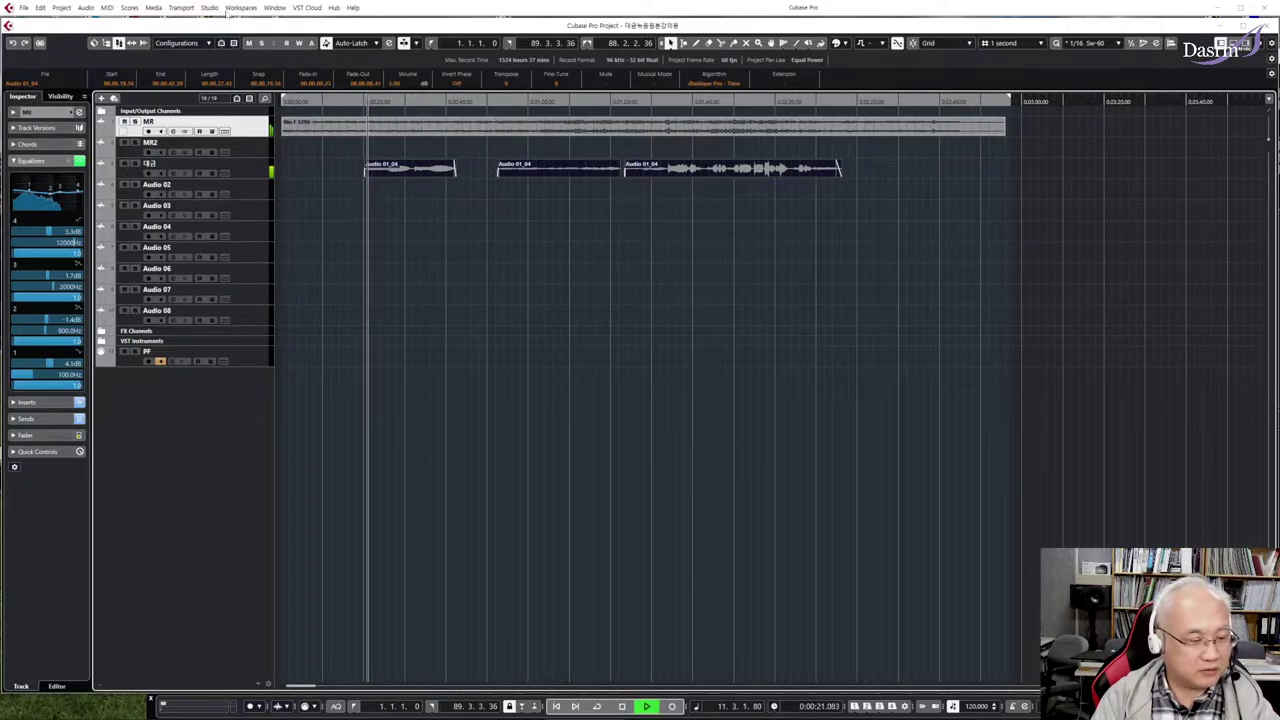
pyautogui.press('F3')
pyautogui.moveTo(728, 60); pyautogui.dragTo(366, 72)
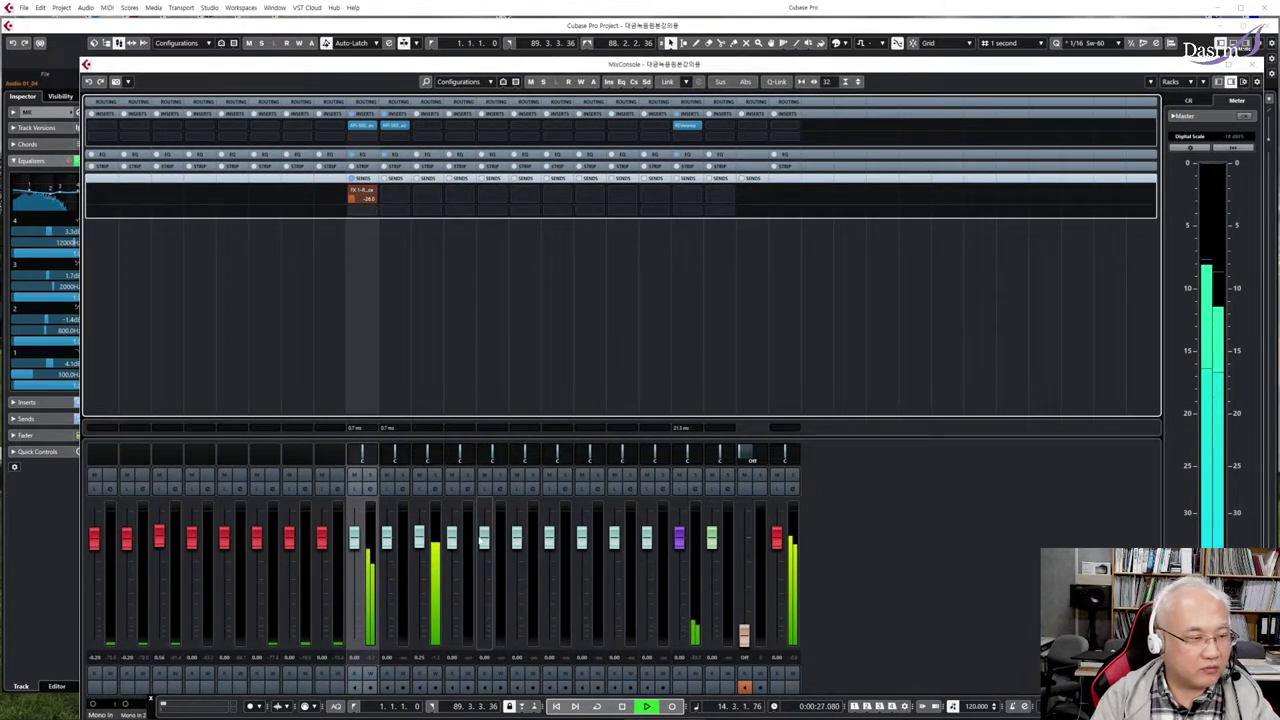
pyautogui.press('space')
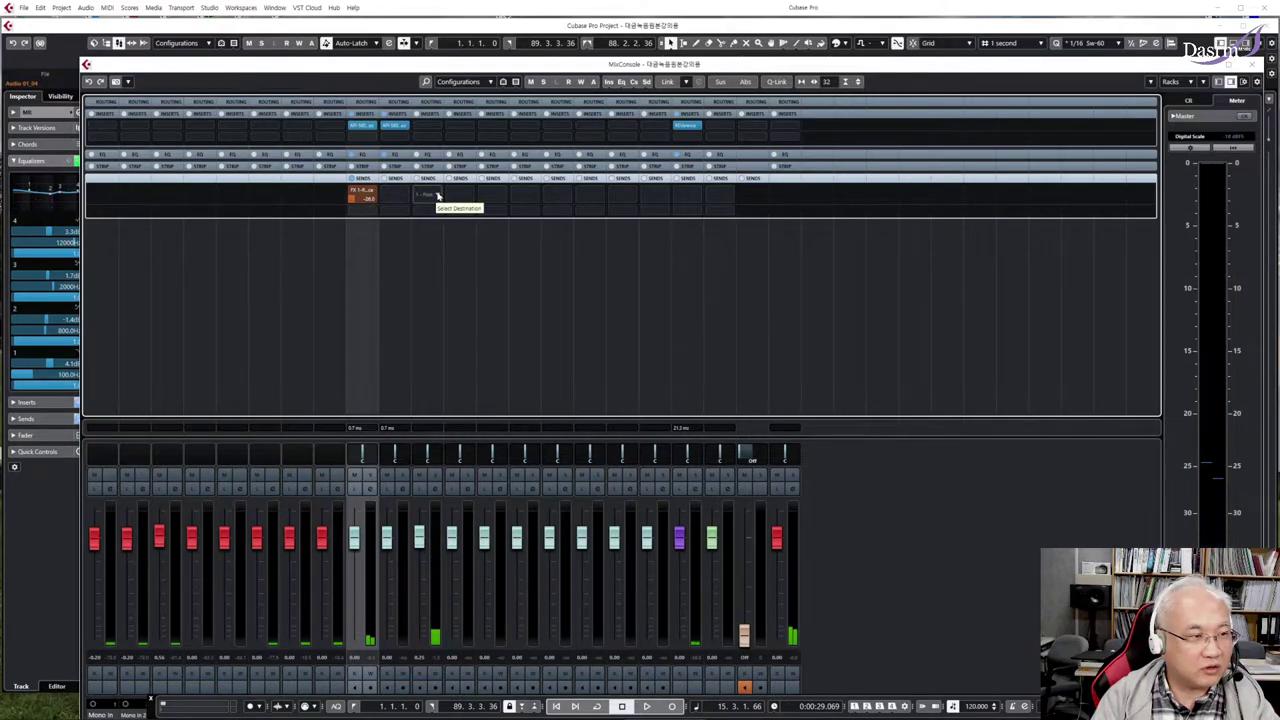
# Step: Route 대금's first send to FX 1-REVerence, activate it and lower its level during playback, stop playback, and collapse the Sends rack
pyautogui.click(436, 198)
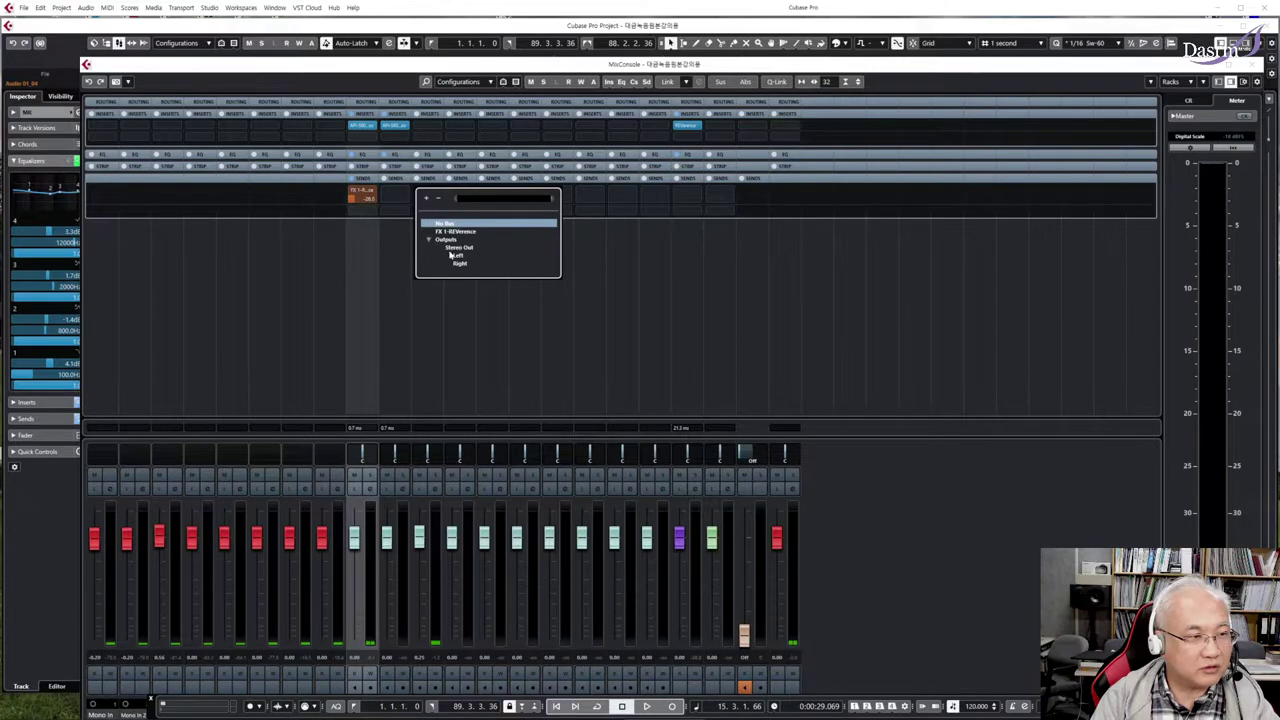
pyautogui.click(462, 234)
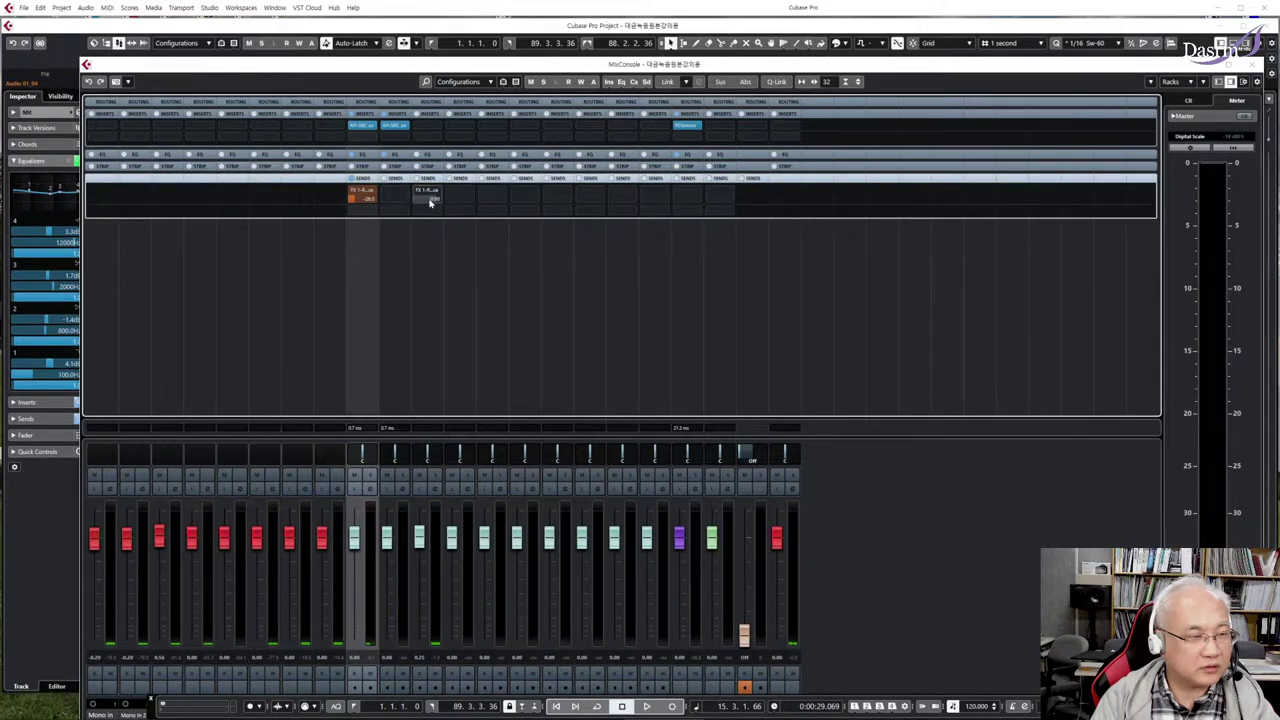
pyautogui.press('space')
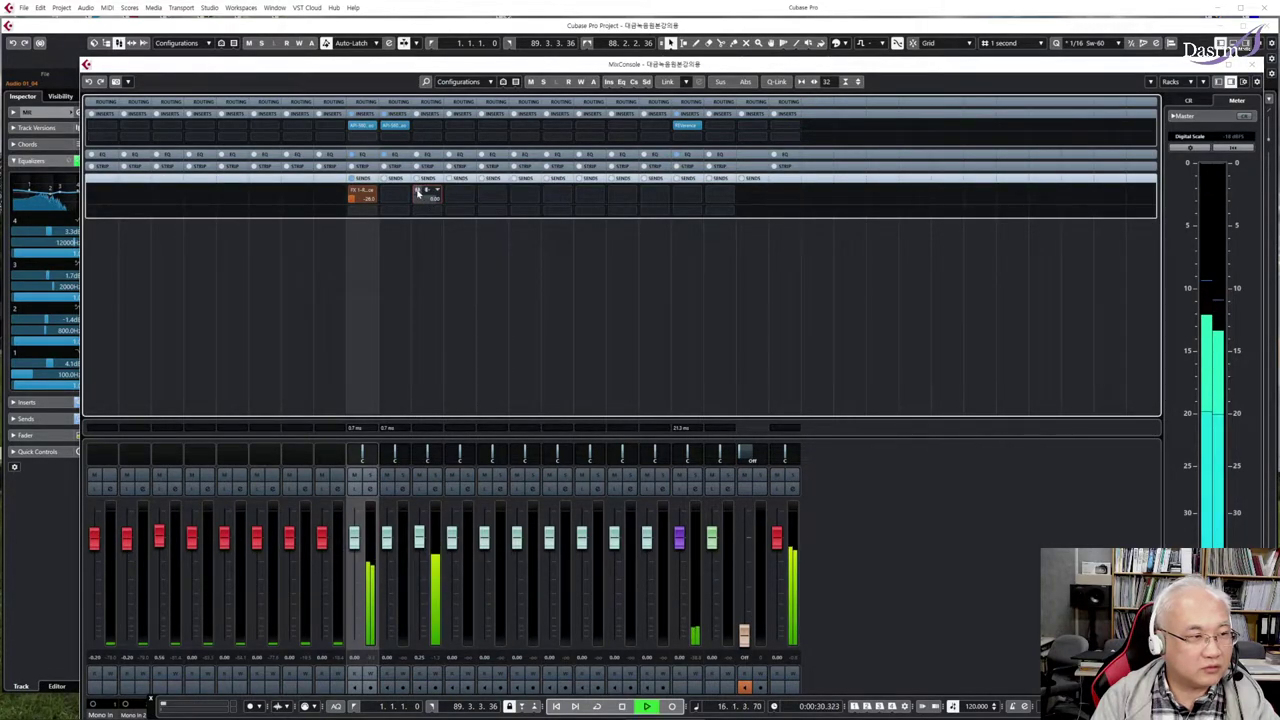
pyautogui.click(418, 191)
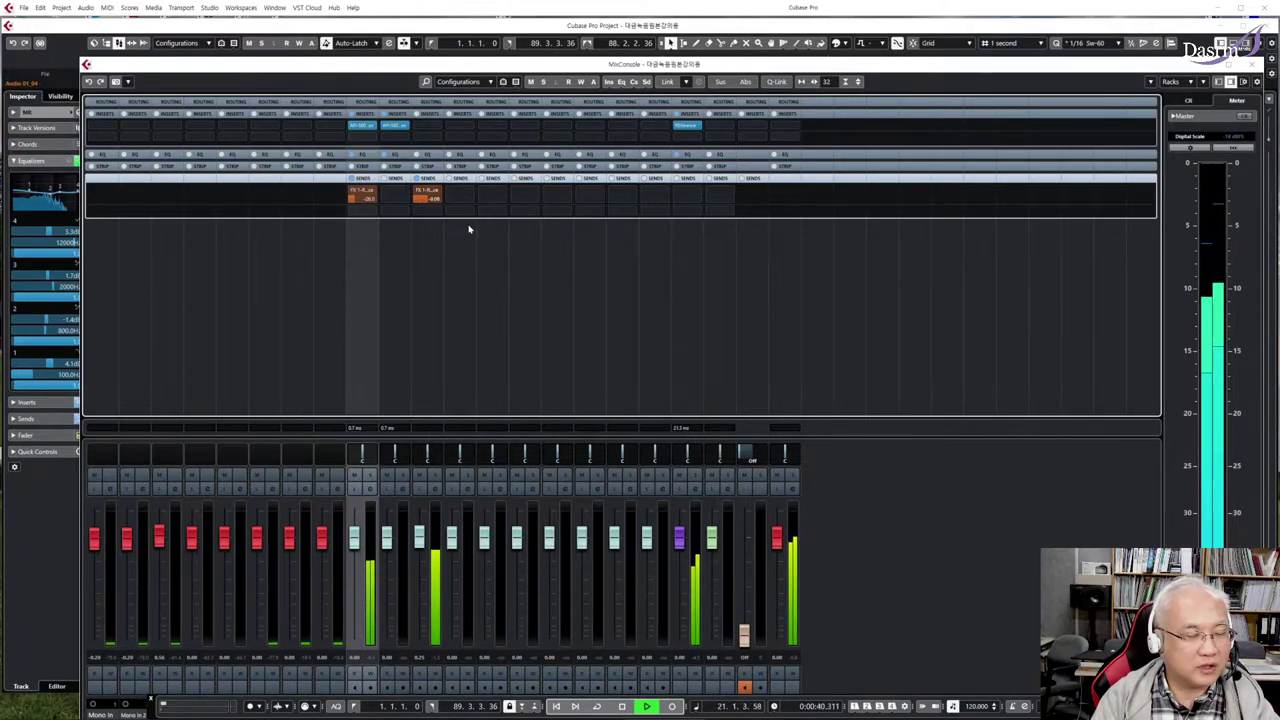
pyautogui.press('space')
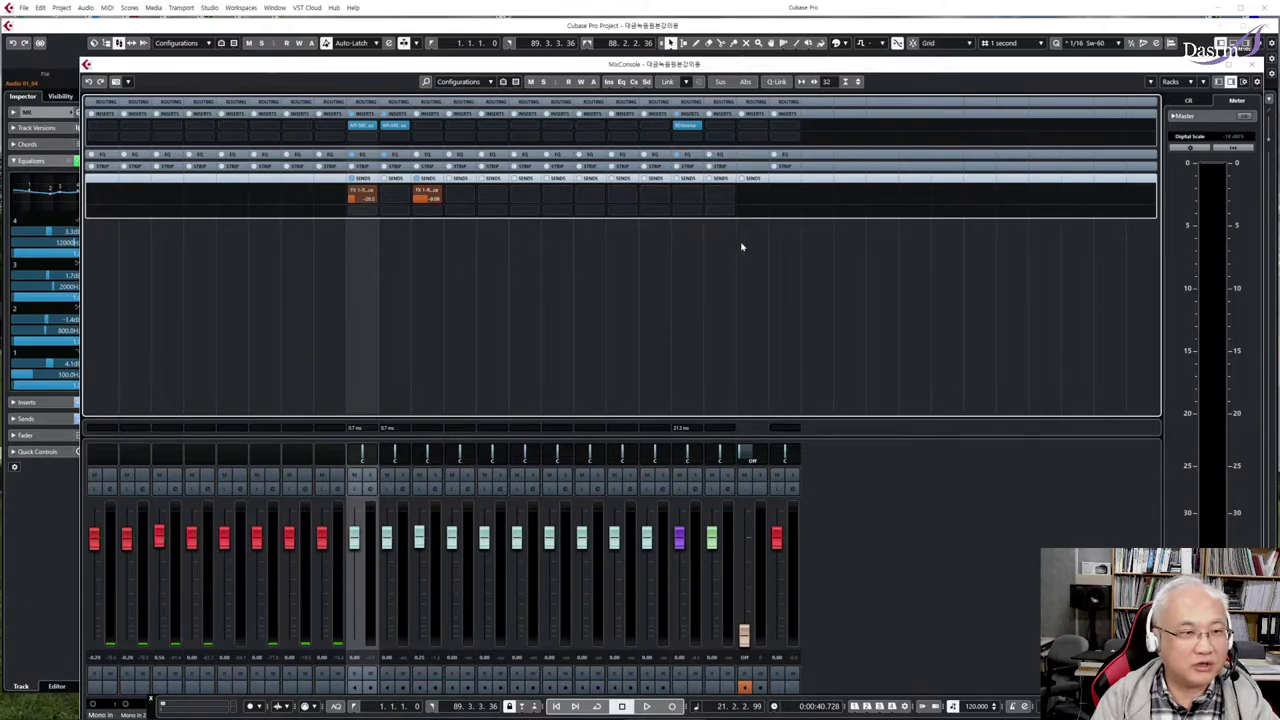
pyautogui.click(427, 179)
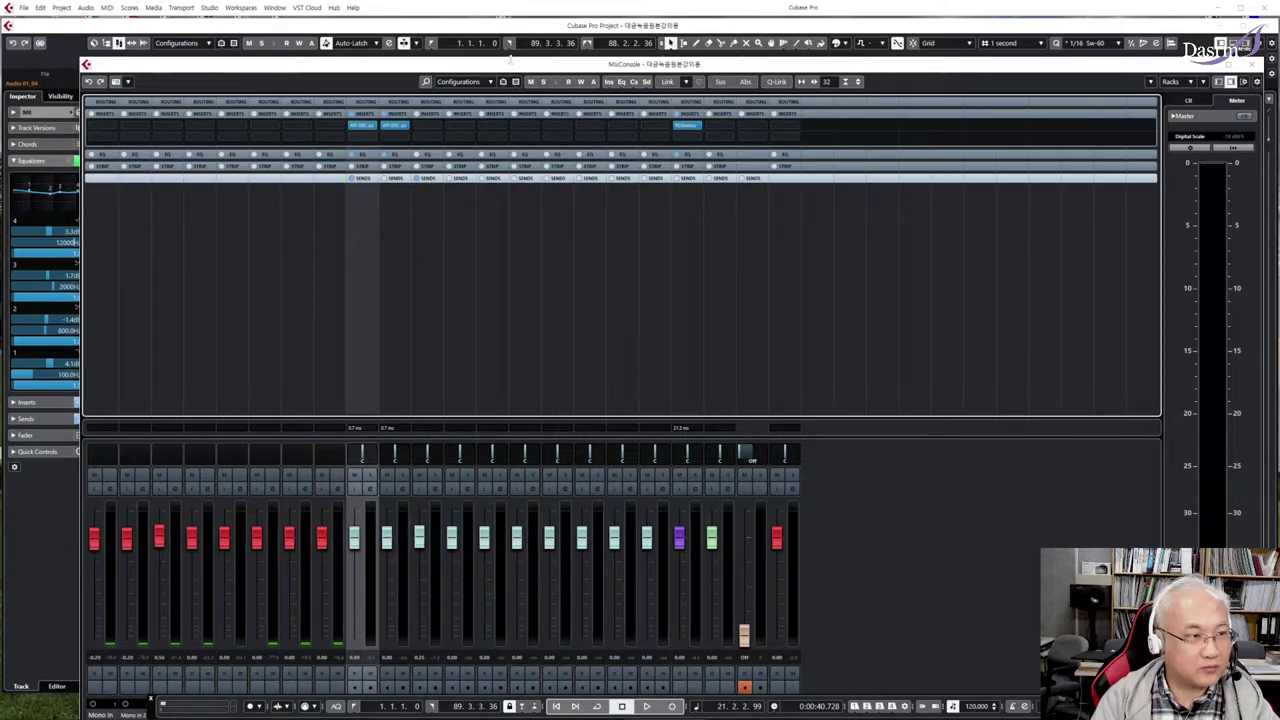
# Step: Start playback, pan the 대금 channel fully left, and check the clips in the project window before reopening the MixConsole
pyautogui.doubleClick(508, 58)
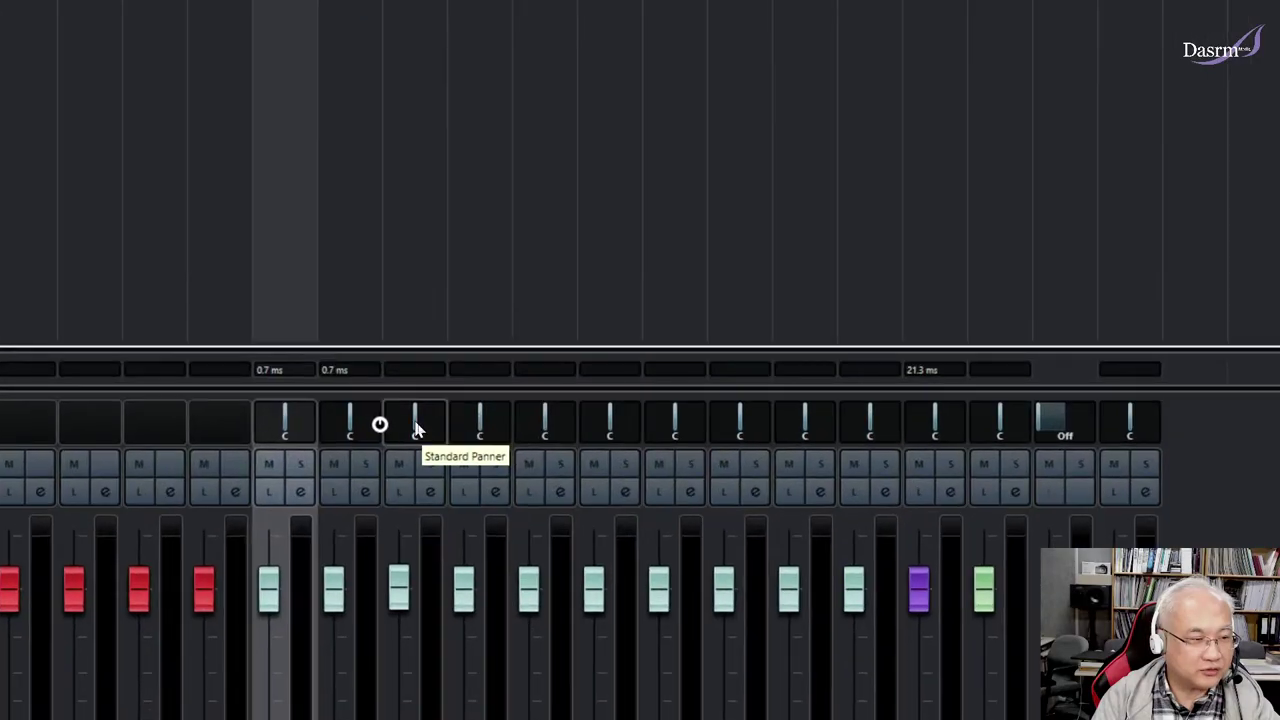
pyautogui.press('space')
pyautogui.moveTo(419, 431); pyautogui.dragTo(405, 431)
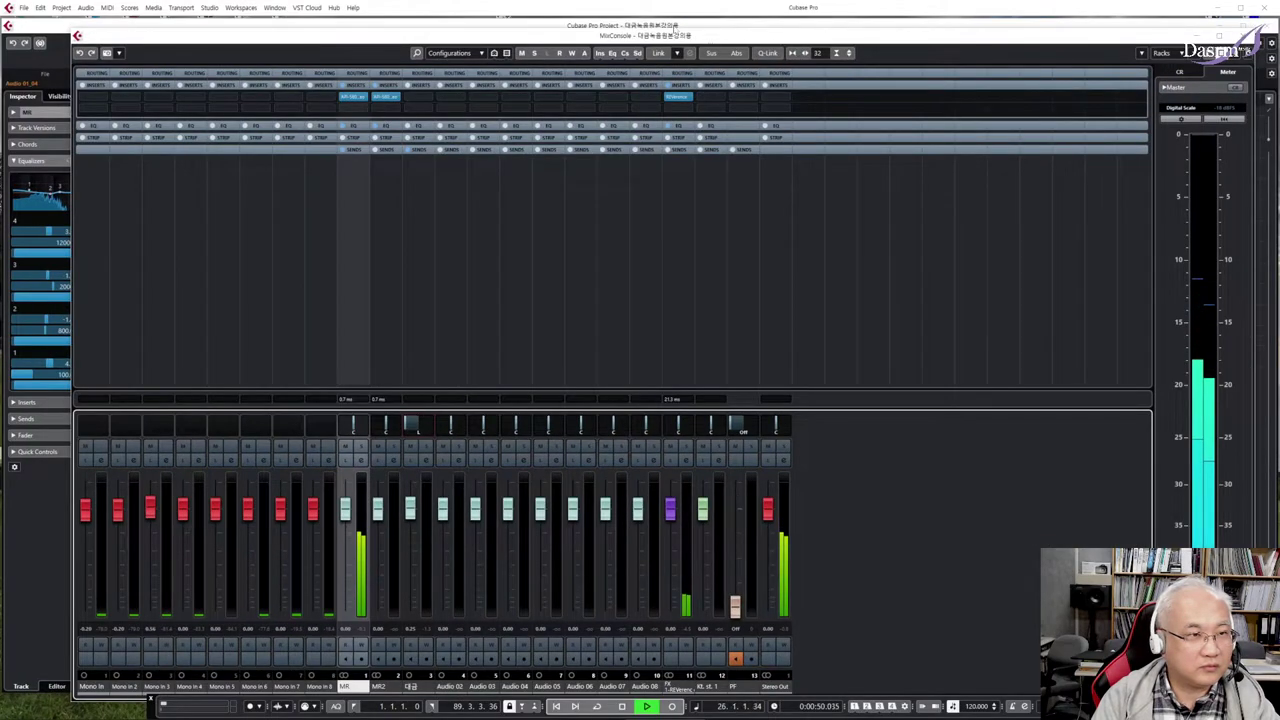
pyautogui.click(675, 27)
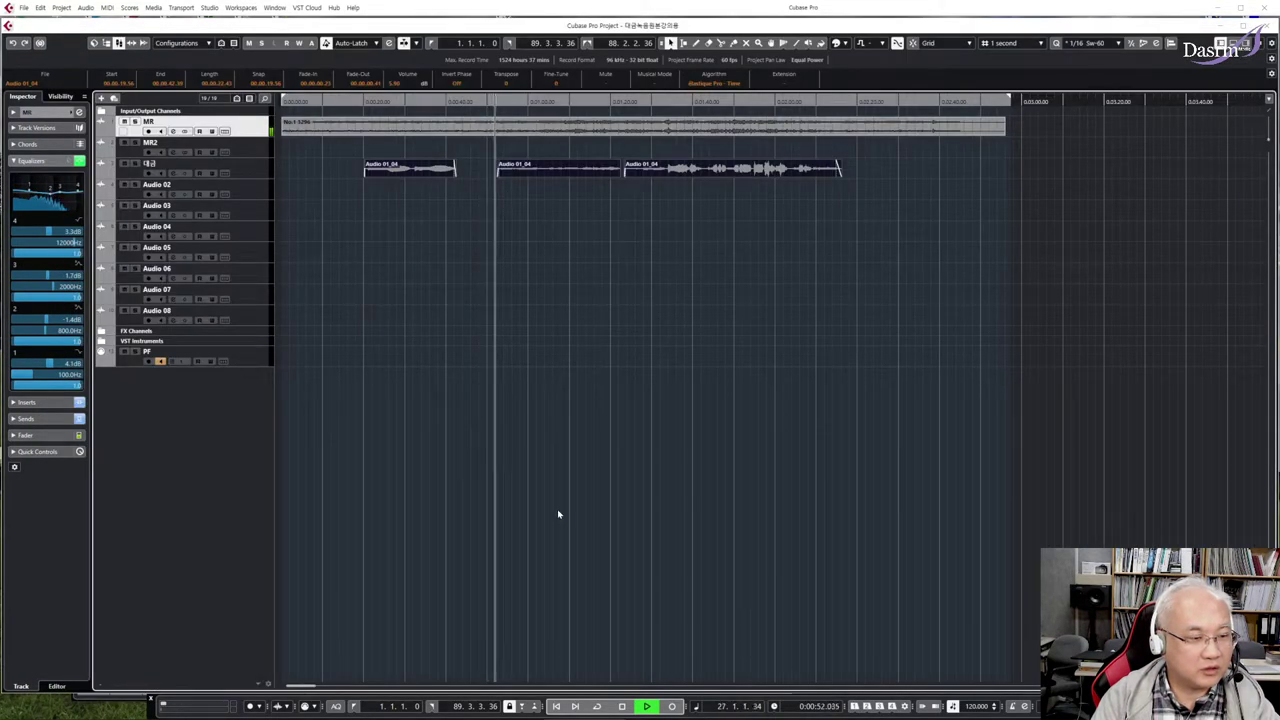
pyautogui.press('F3')
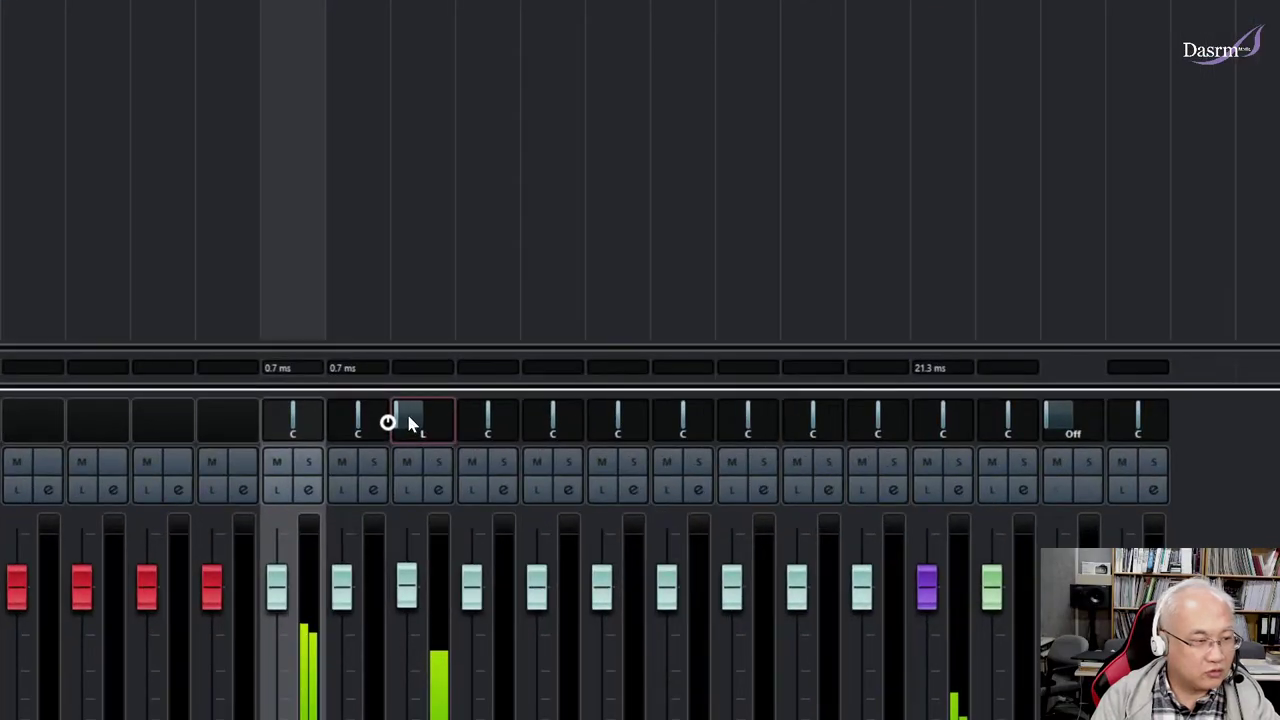
# Step: Pan the 대금 channel fully right, vary its position between left and right during playback, and return it to centre
pyautogui.moveTo(411, 423); pyautogui.dragTo(426, 423)
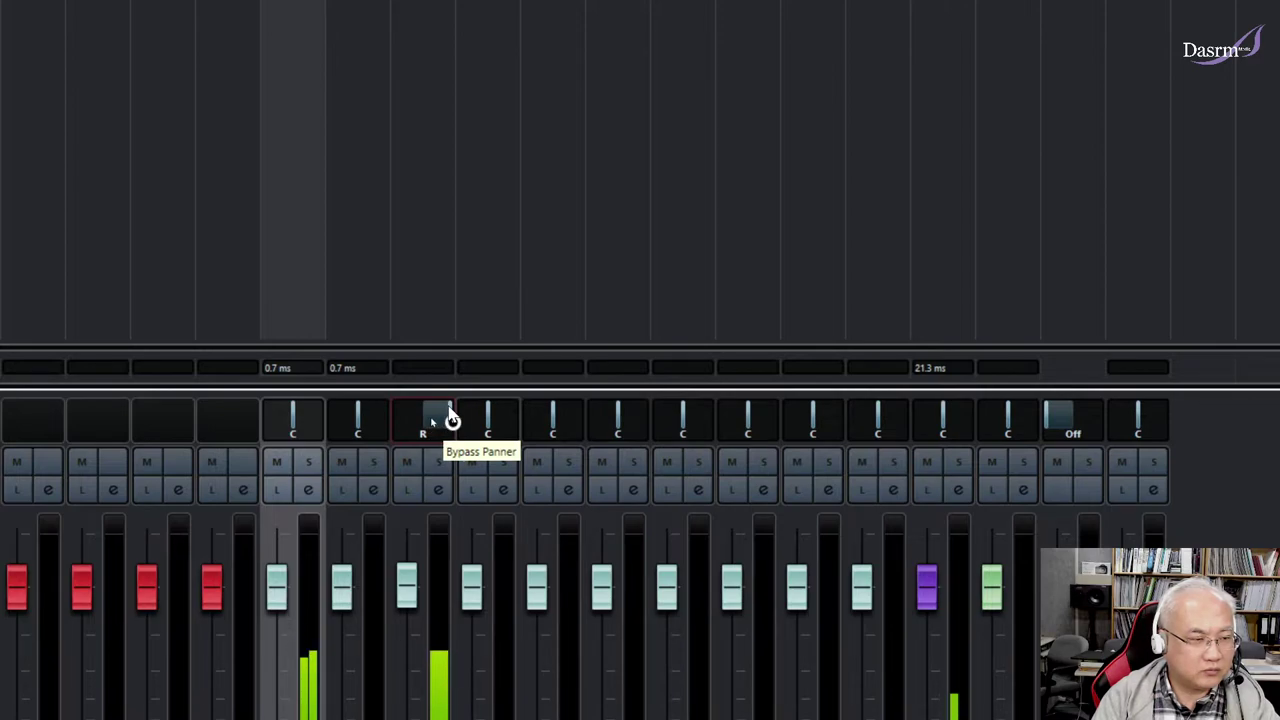
pyautogui.scroll(-10, 452, 420)
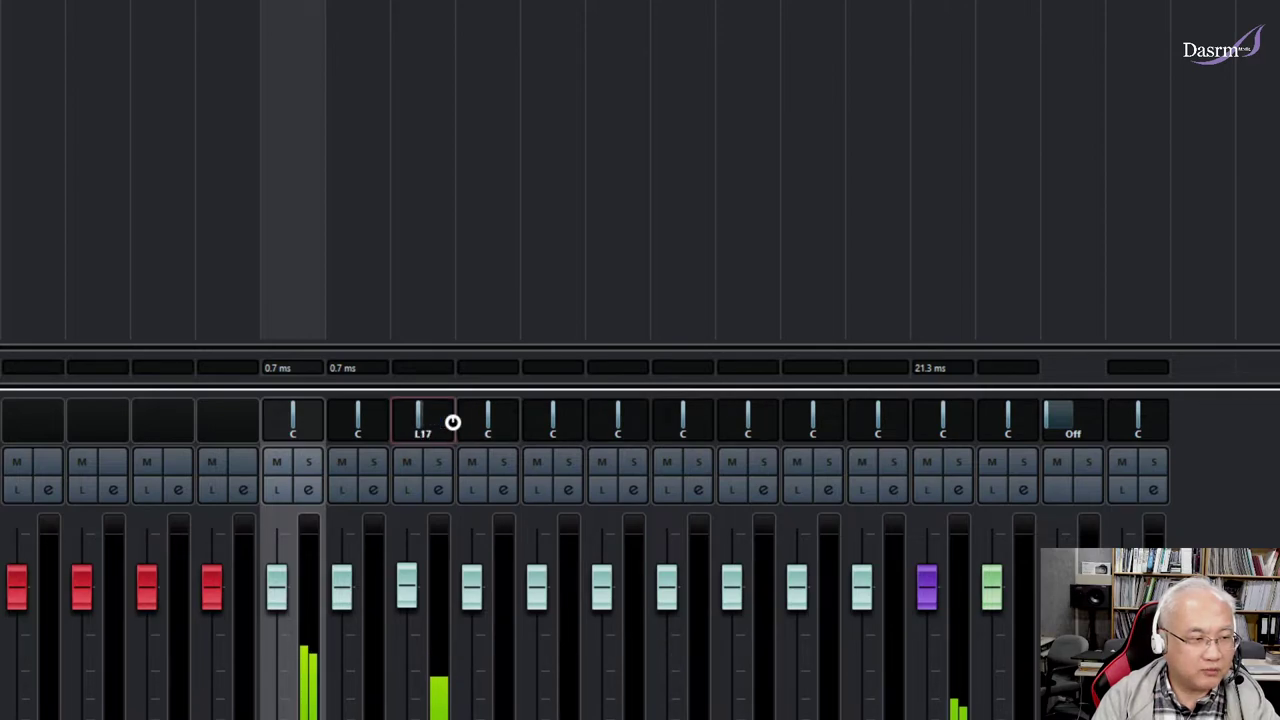
pyautogui.scroll(-5, 452, 421)
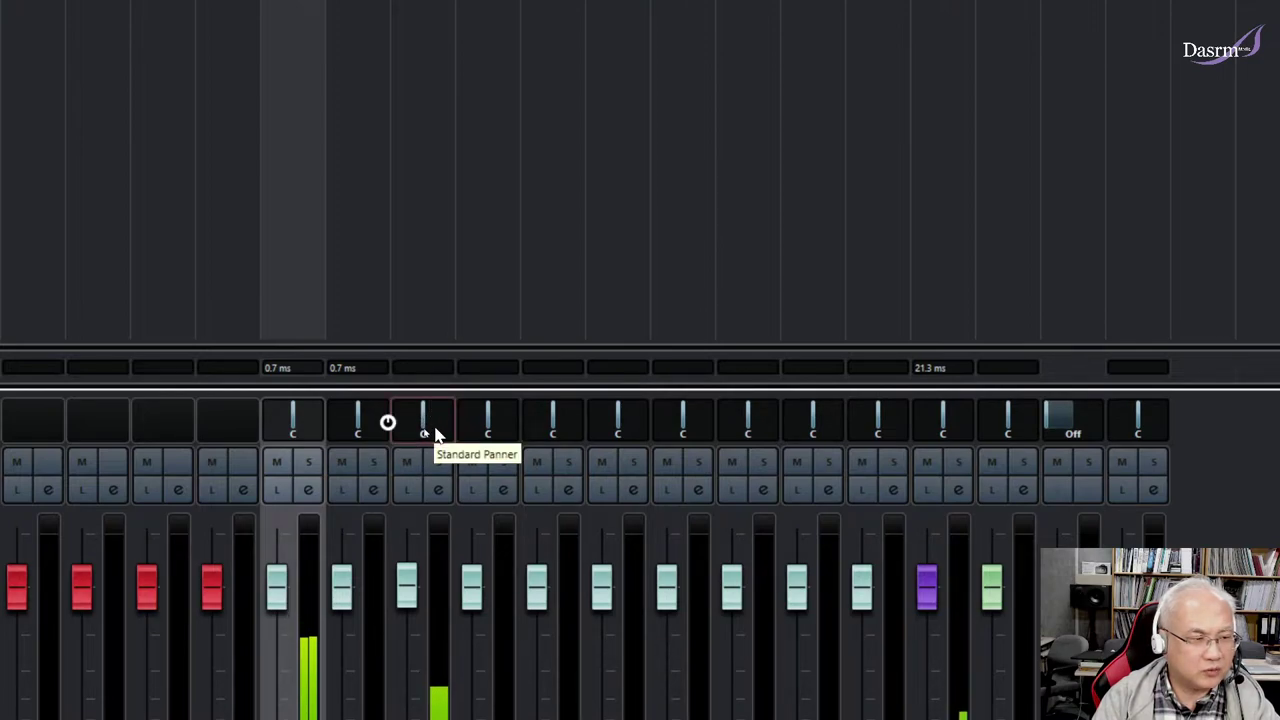
pyautogui.moveTo(434, 413)
pyautogui.mouseDown()
pyautogui.moveTo(458, 413)
pyautogui.moveTo(433, 413)
pyautogui.mouseUp()
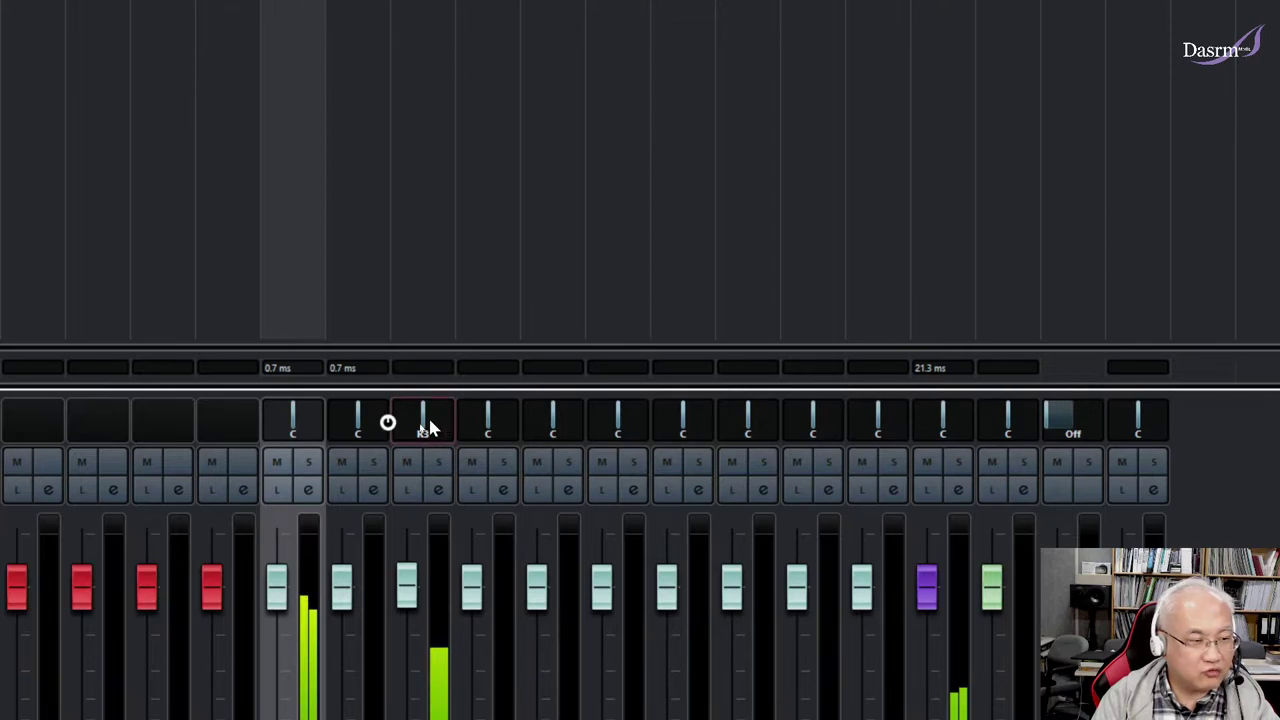
pyautogui.moveTo(423, 417); pyautogui.dragTo(425, 428)
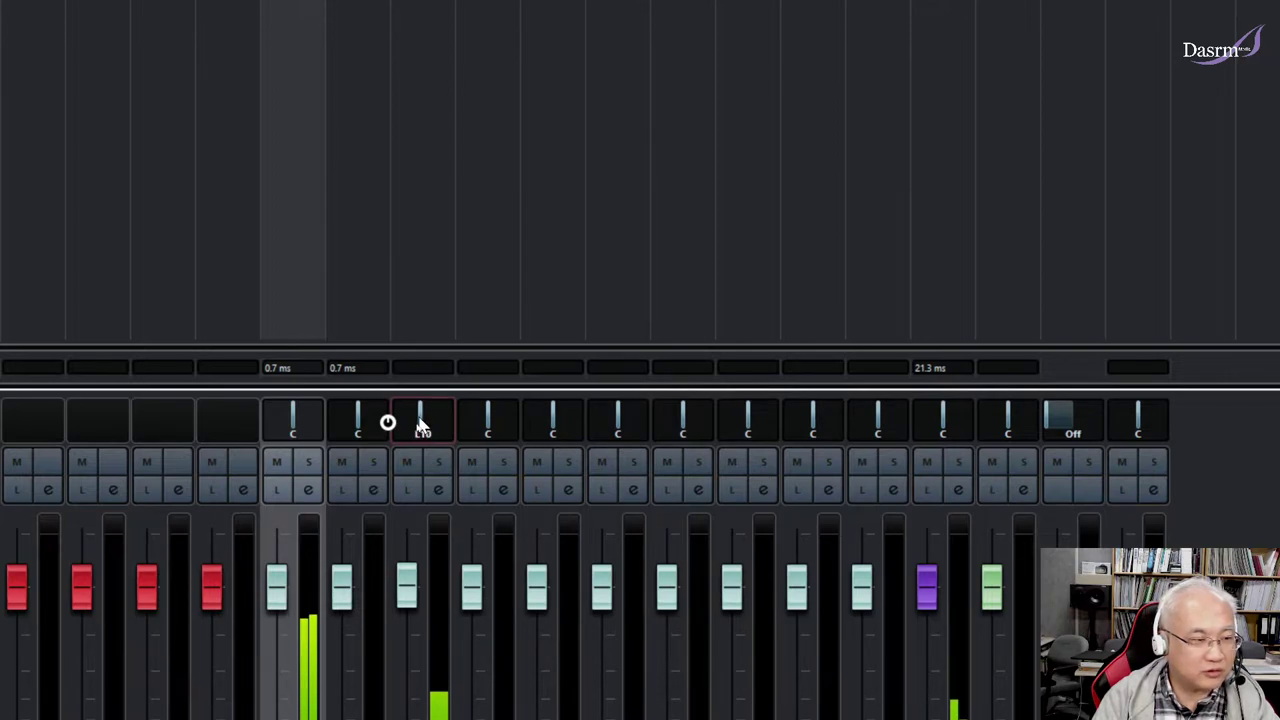
pyautogui.moveTo(422, 428); pyautogui.dragTo(425, 428)
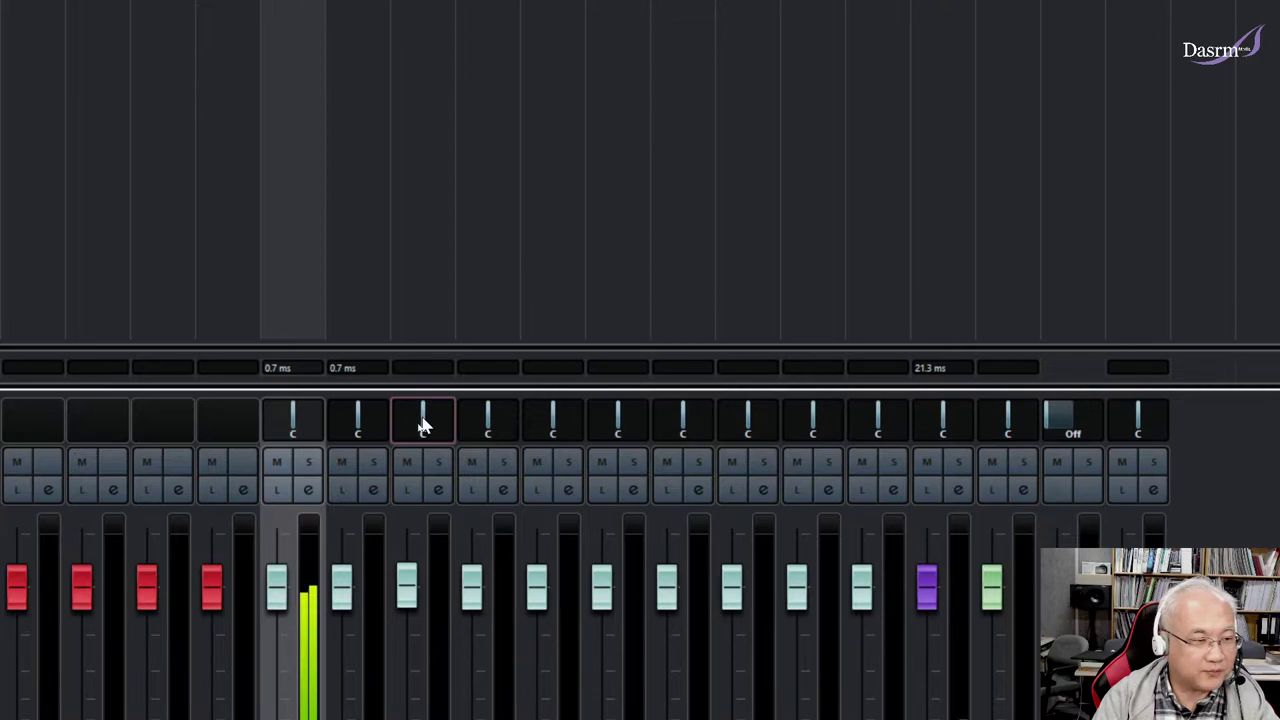
# Step: Try out Solo and Listen on the 대금 channel and Mute on MR during playback, switching each back off
pyautogui.click(440, 461)
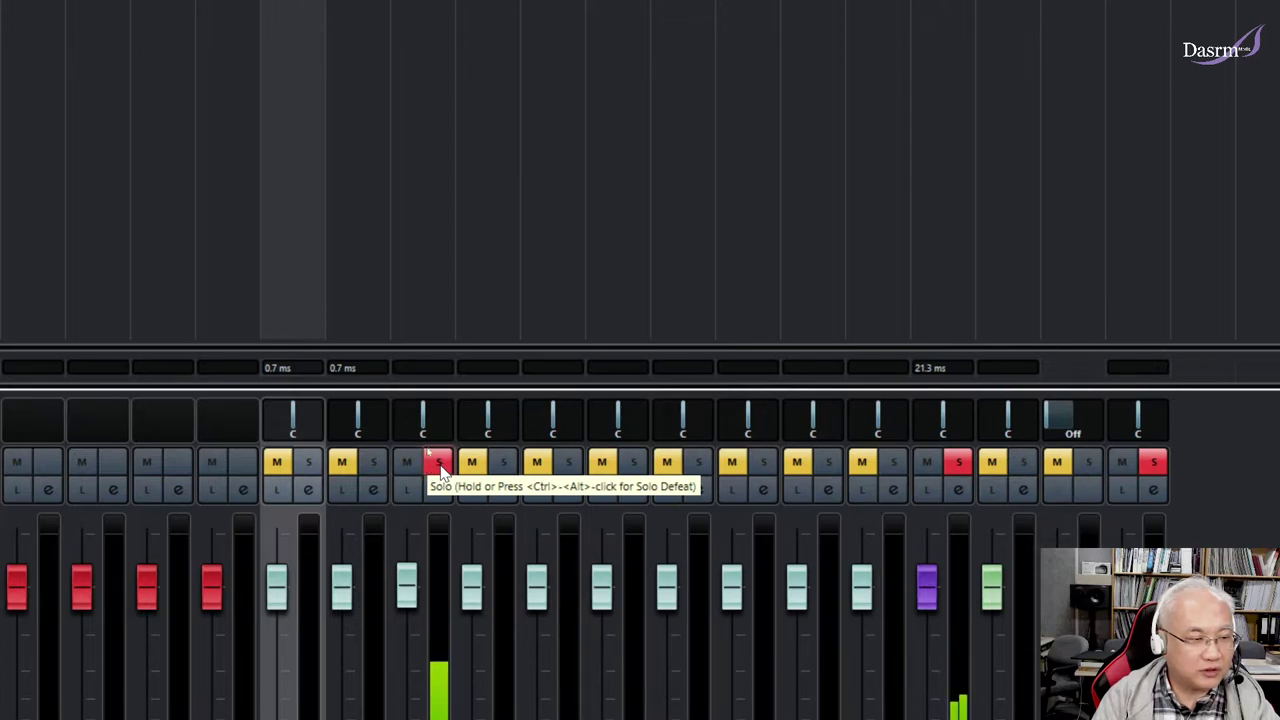
pyautogui.click(440, 463)
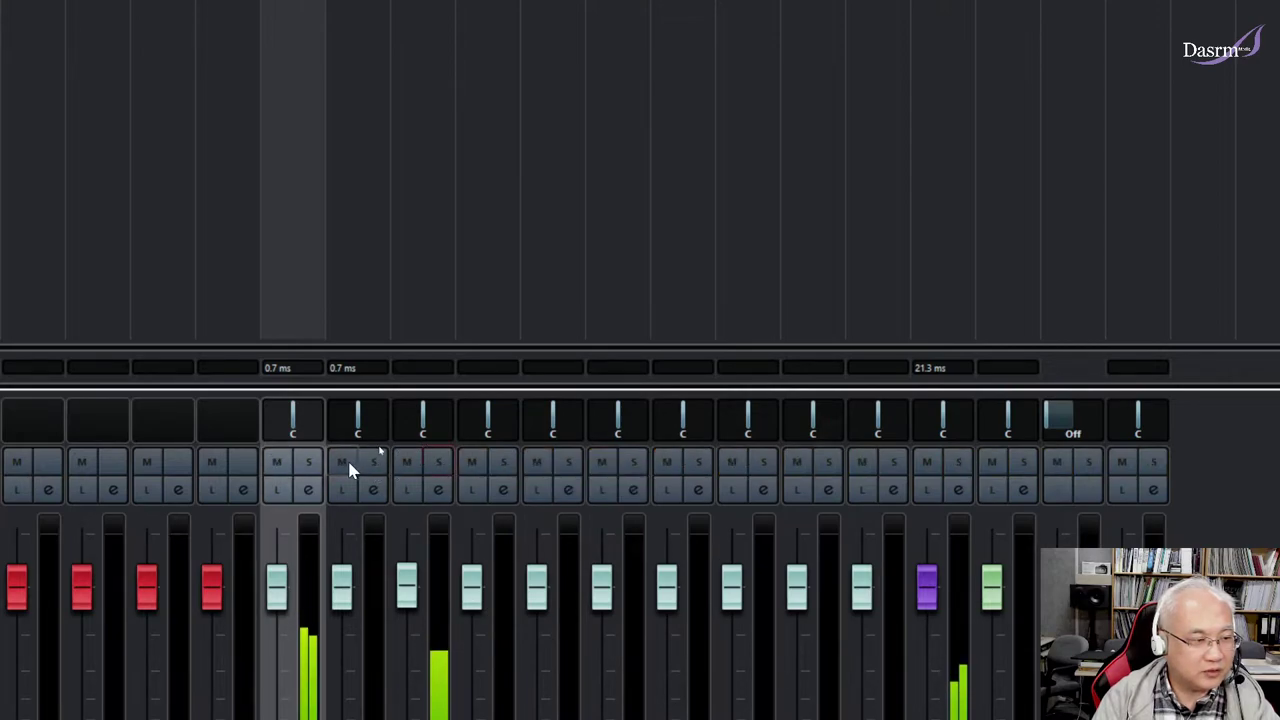
pyautogui.click(277, 463)
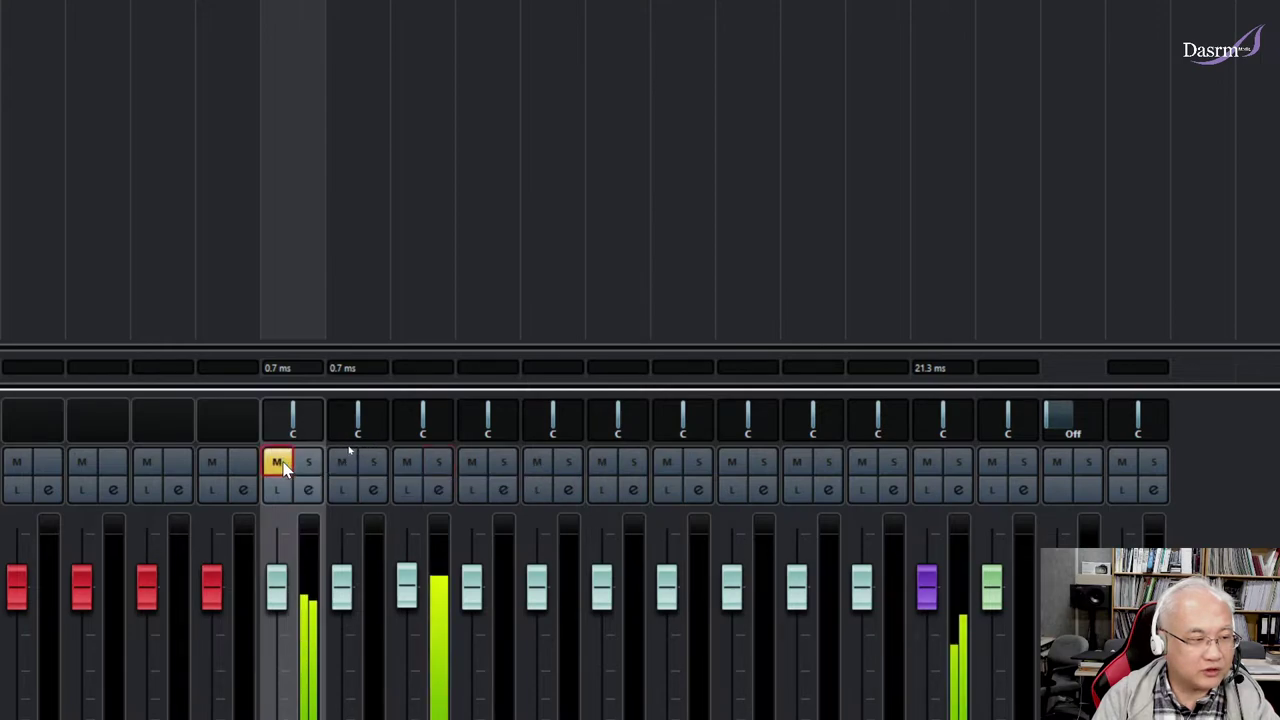
pyautogui.click(278, 465)
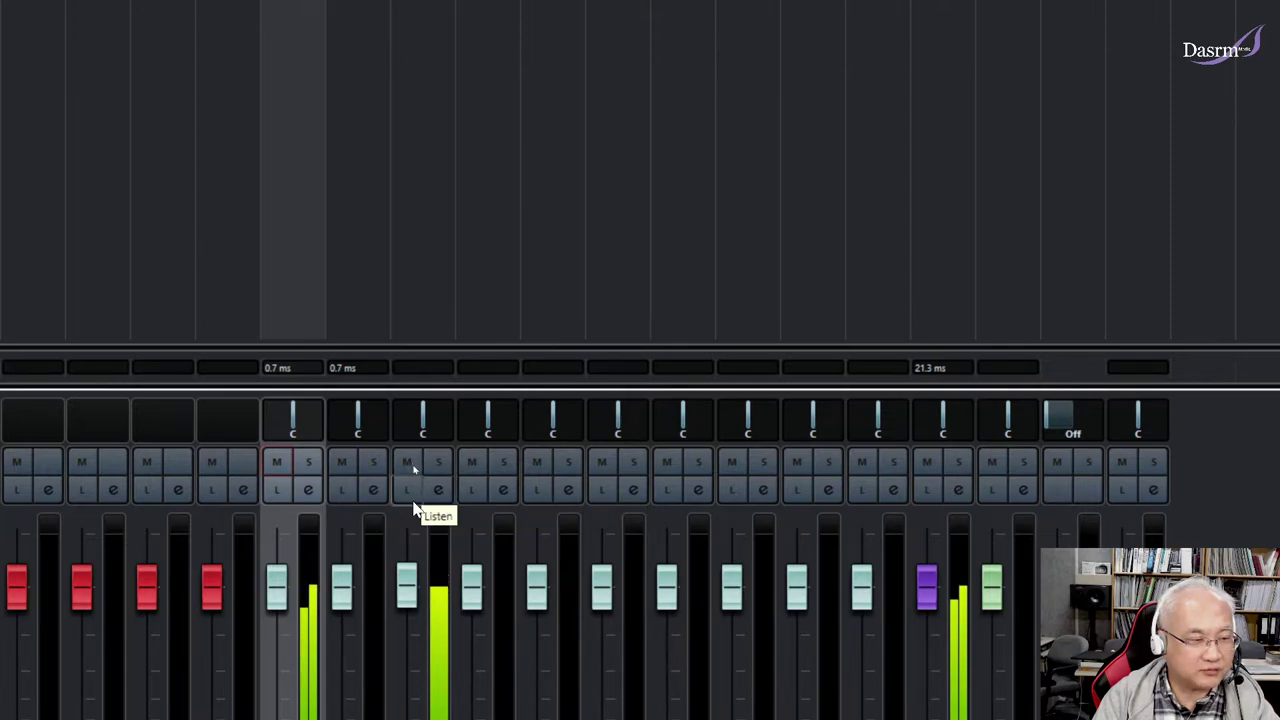
pyautogui.click(407, 490)
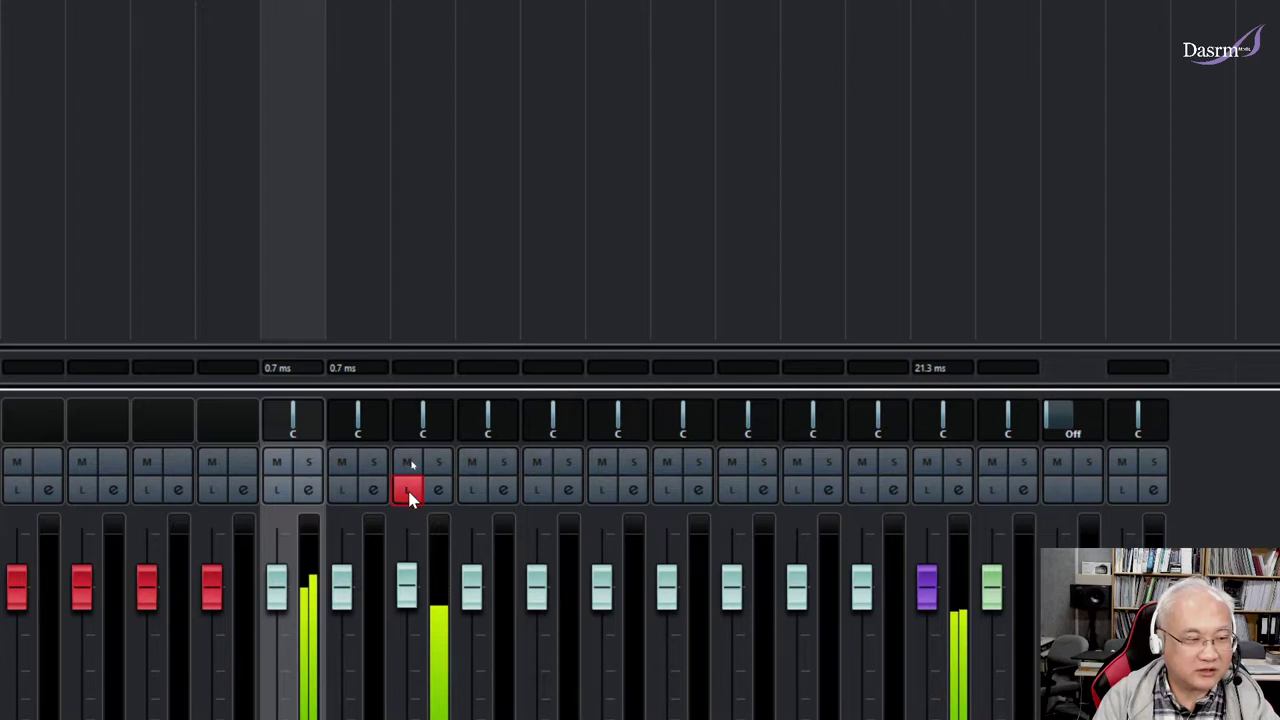
pyautogui.click(408, 489)
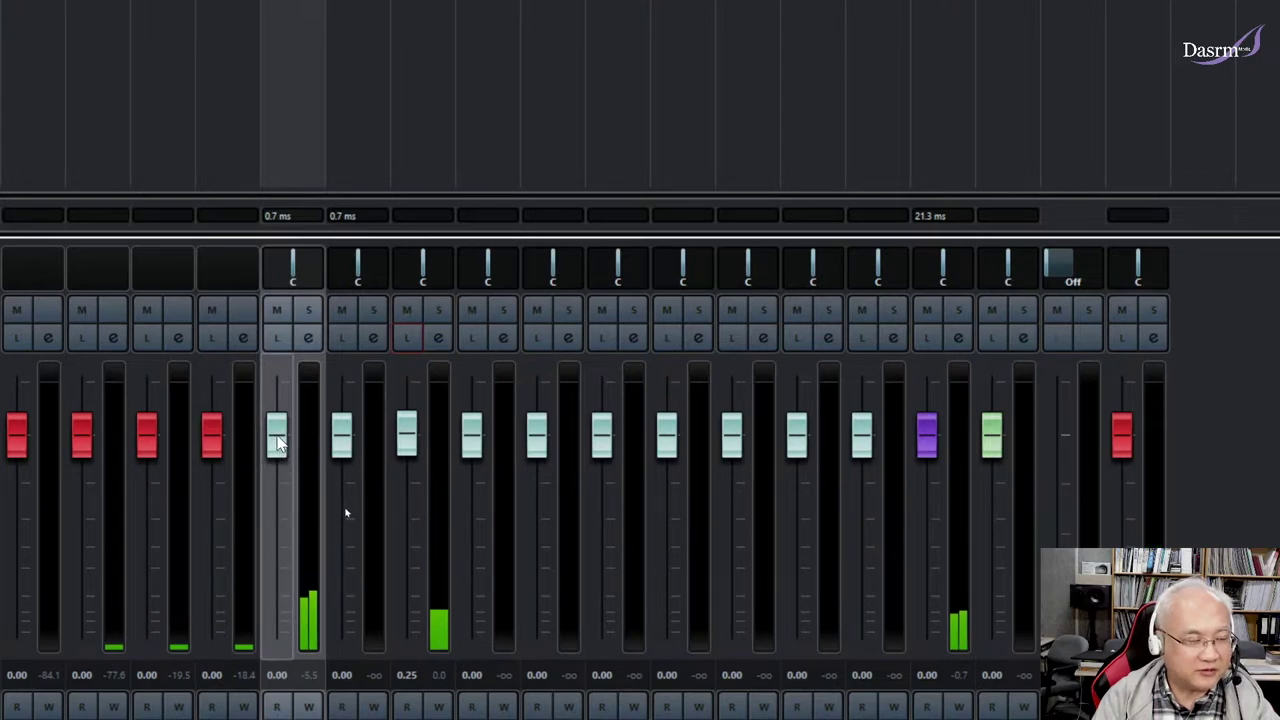
# Step: Move MR's volume fader and return it to 0.00 dB, and adjust 대금's fader to about -0.12 dB
pyautogui.moveTo(278, 442)
pyautogui.mouseDown()
pyautogui.moveTo(277, 640)
pyautogui.moveTo(277, 403)
pyautogui.moveTo(276, 573)
pyautogui.moveTo(276, 420)
pyautogui.mouseUp()
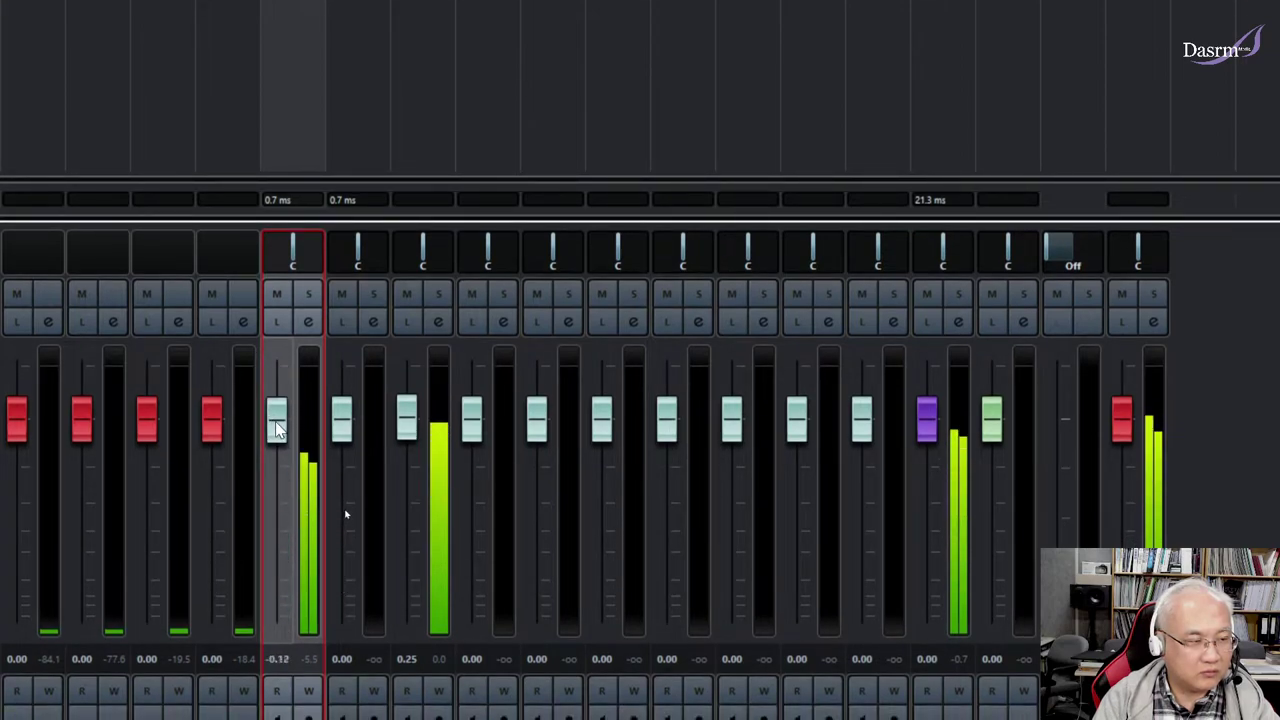
pyautogui.moveTo(407, 420)
pyautogui.mouseDown()
pyautogui.moveTo(407, 606)
pyautogui.moveTo(413, 370)
pyautogui.moveTo(405, 537)
pyautogui.moveTo(410, 419)
pyautogui.mouseUp()
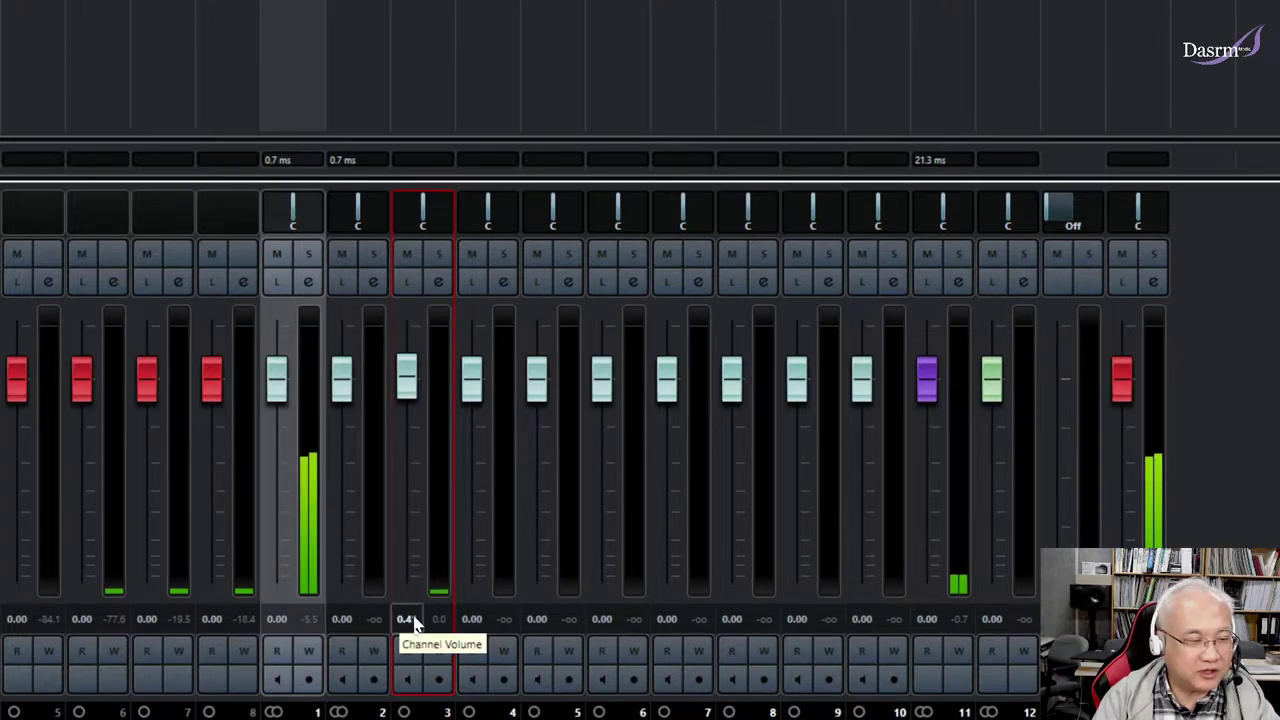
pyautogui.moveTo(410, 386)
pyautogui.mouseDown()
pyautogui.moveTo(413, 353)
pyautogui.moveTo(416, 489)
pyautogui.moveTo(413, 384)
pyautogui.mouseUp()
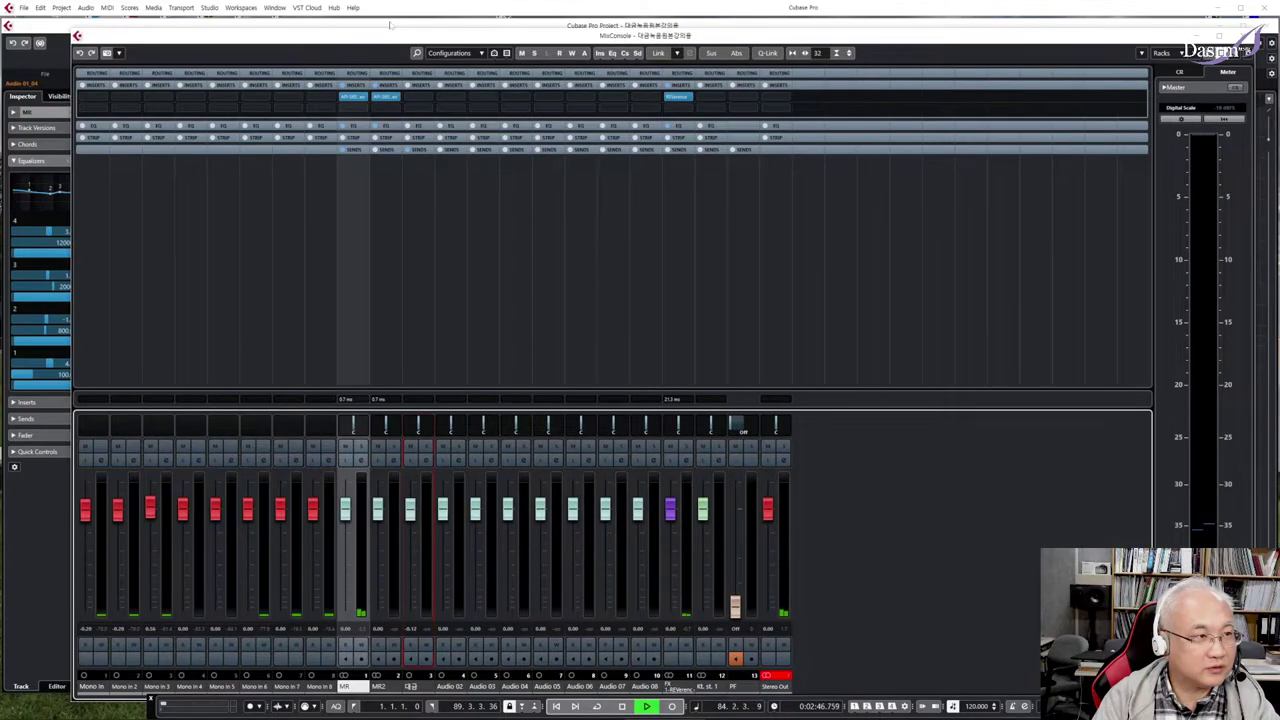
# Step: Replay the project from the start of the second 대금 clip, watch the channels in the reopened MixConsole, and stop playback
pyautogui.click(390, 27)
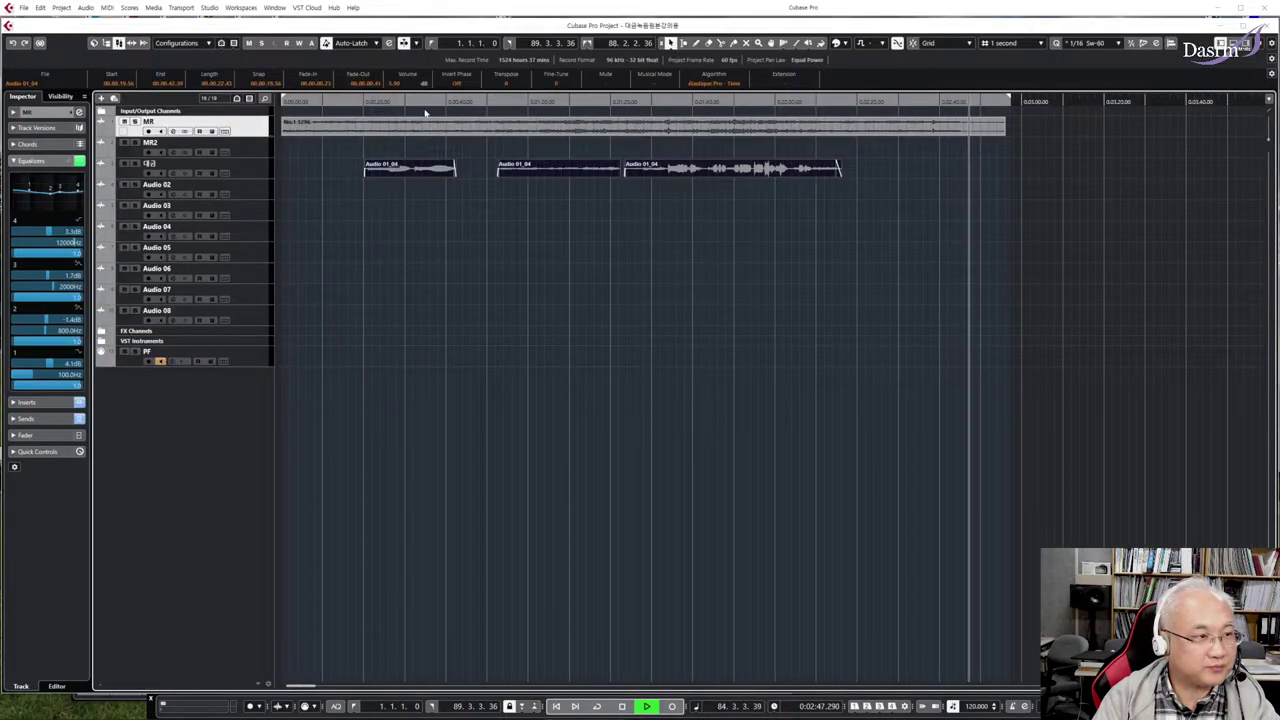
pyautogui.click(497, 101)
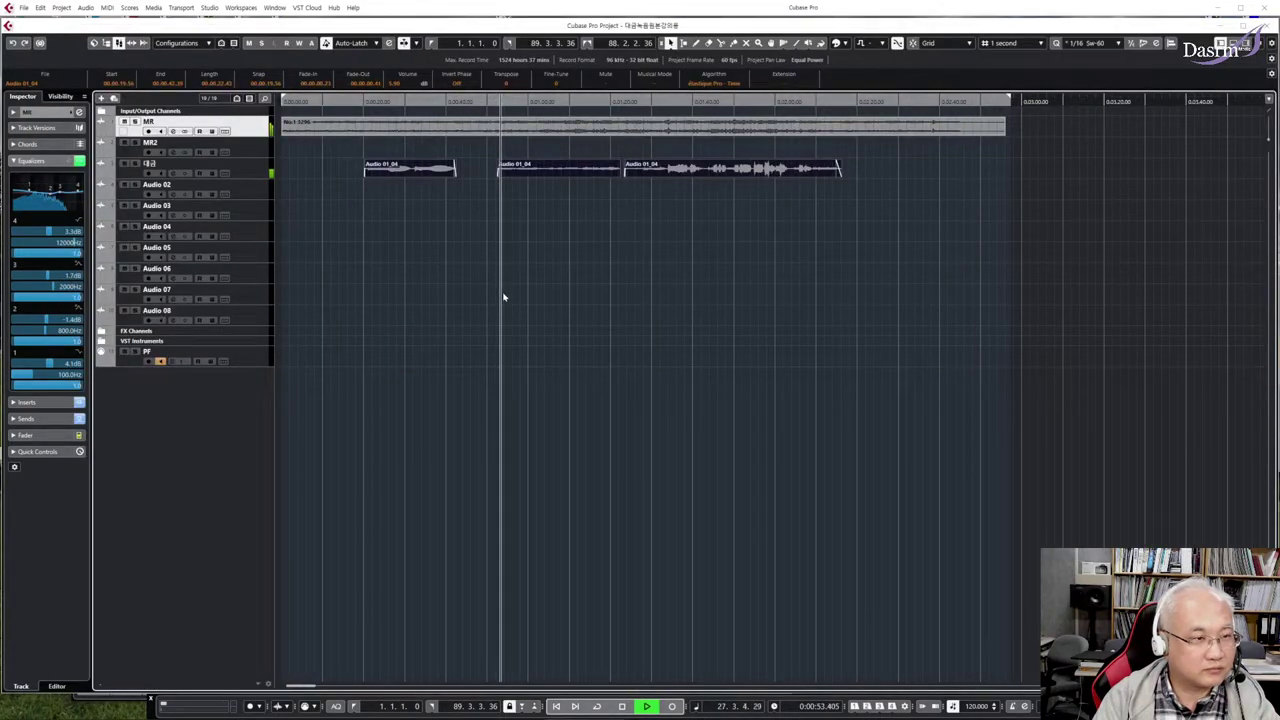
pyautogui.press('F3')
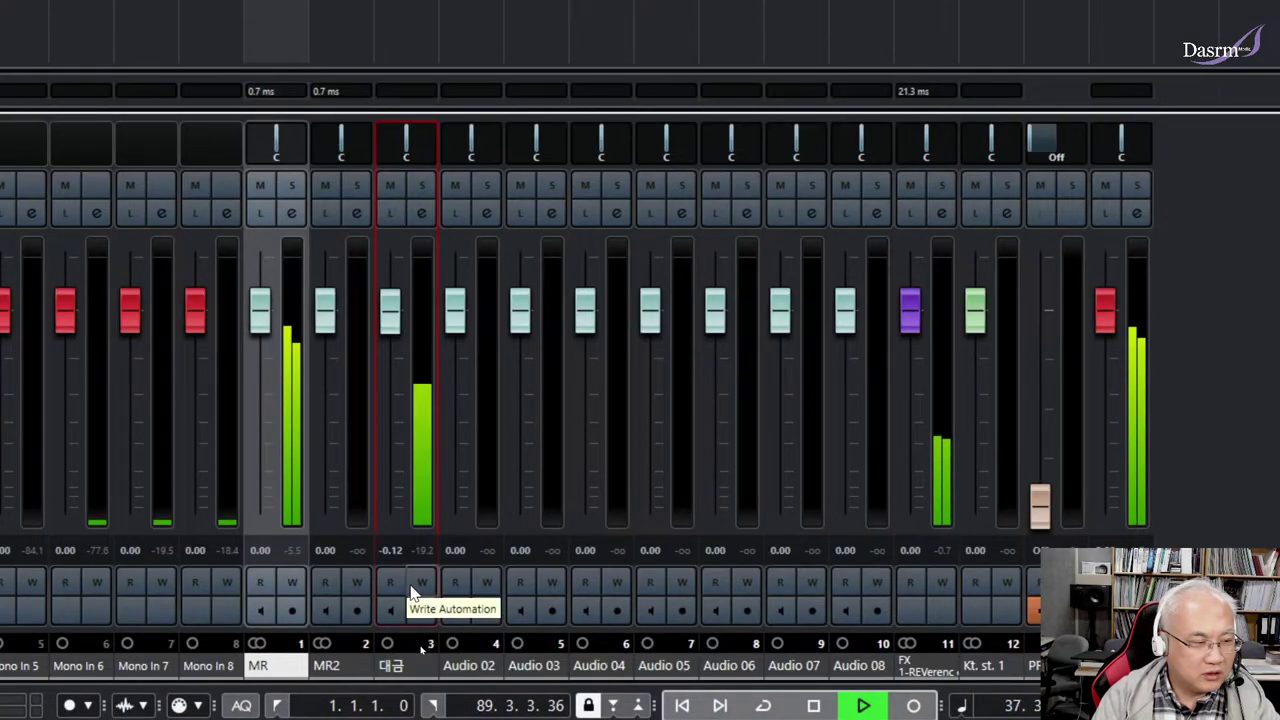
pyautogui.press('space')
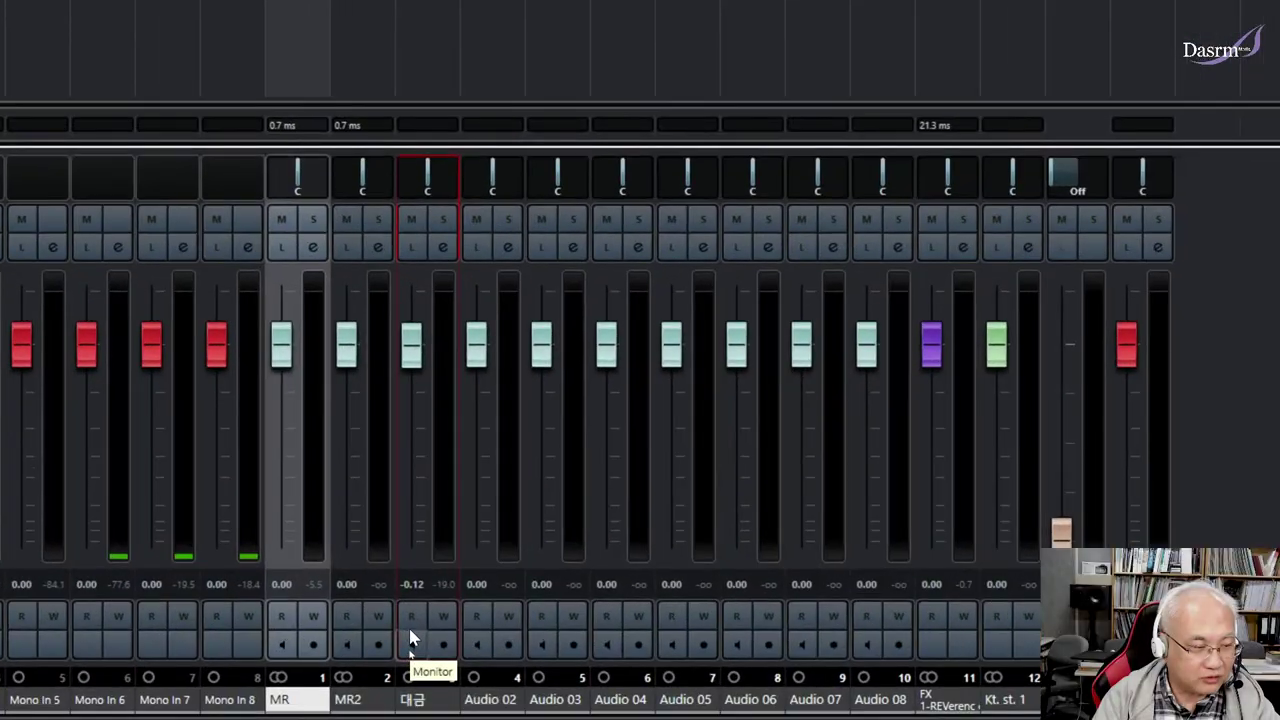
# Step: Enable Read and Write automation on 대금, record volume fader moves during playback ending at about -3.3 dB, and close the MixConsole after stopping
pyautogui.click(410, 645)
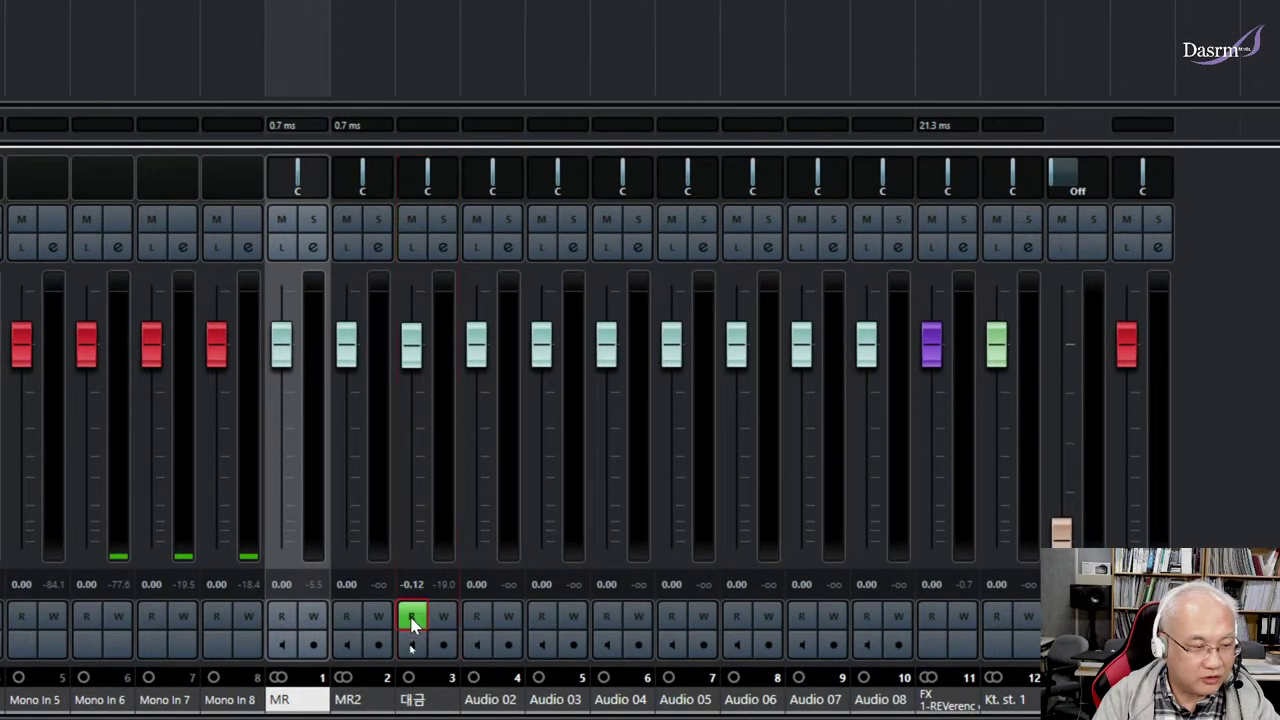
pyautogui.click(426, 645)
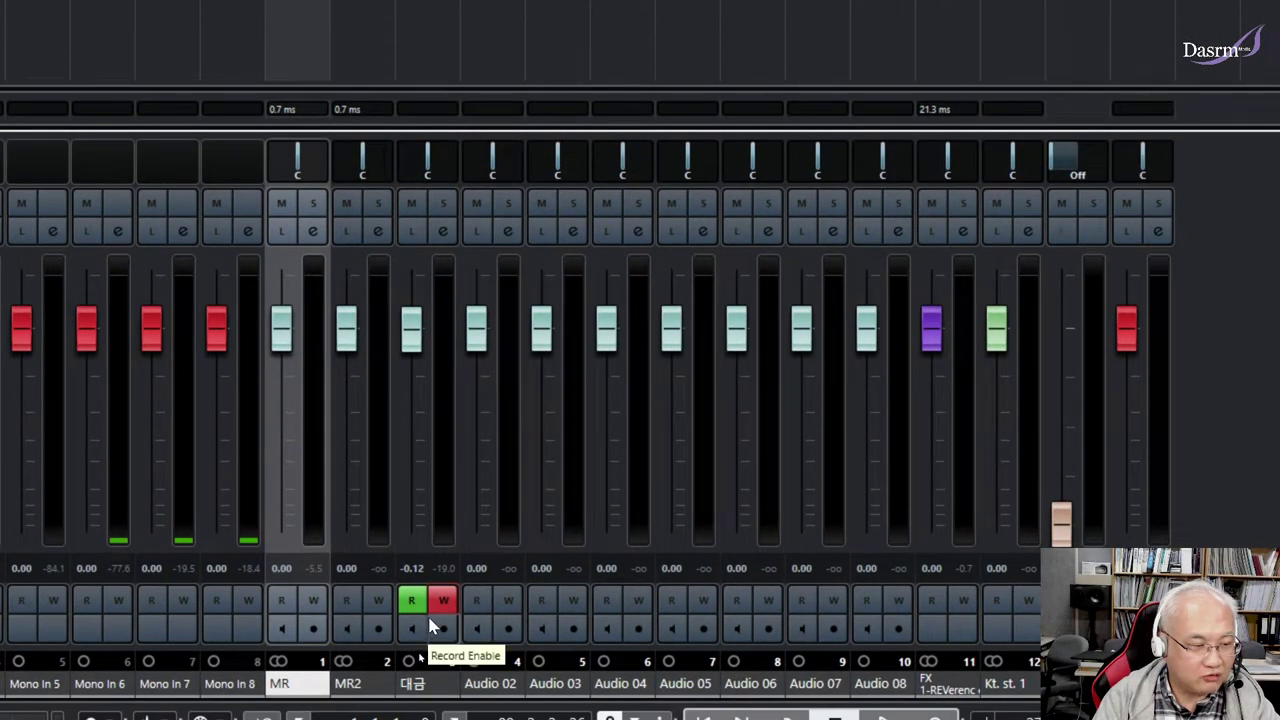
pyautogui.press('space')
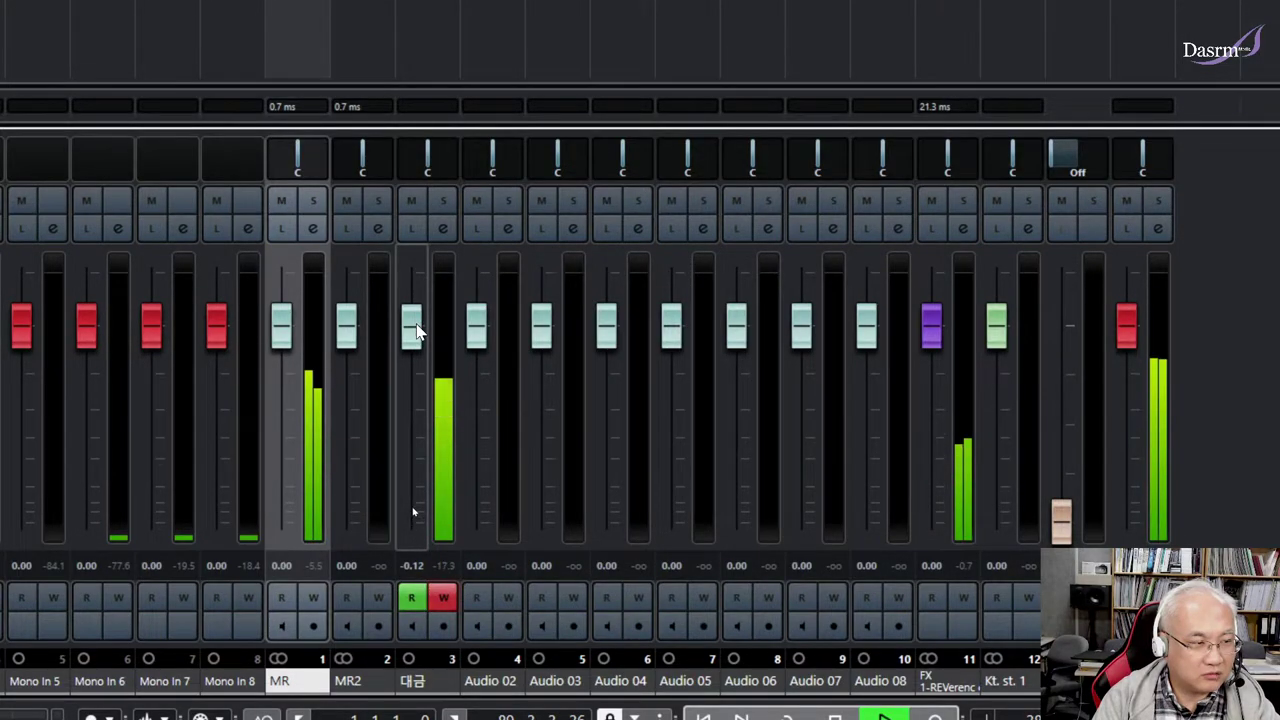
pyautogui.moveTo(413, 340); pyautogui.dragTo(422, 368)
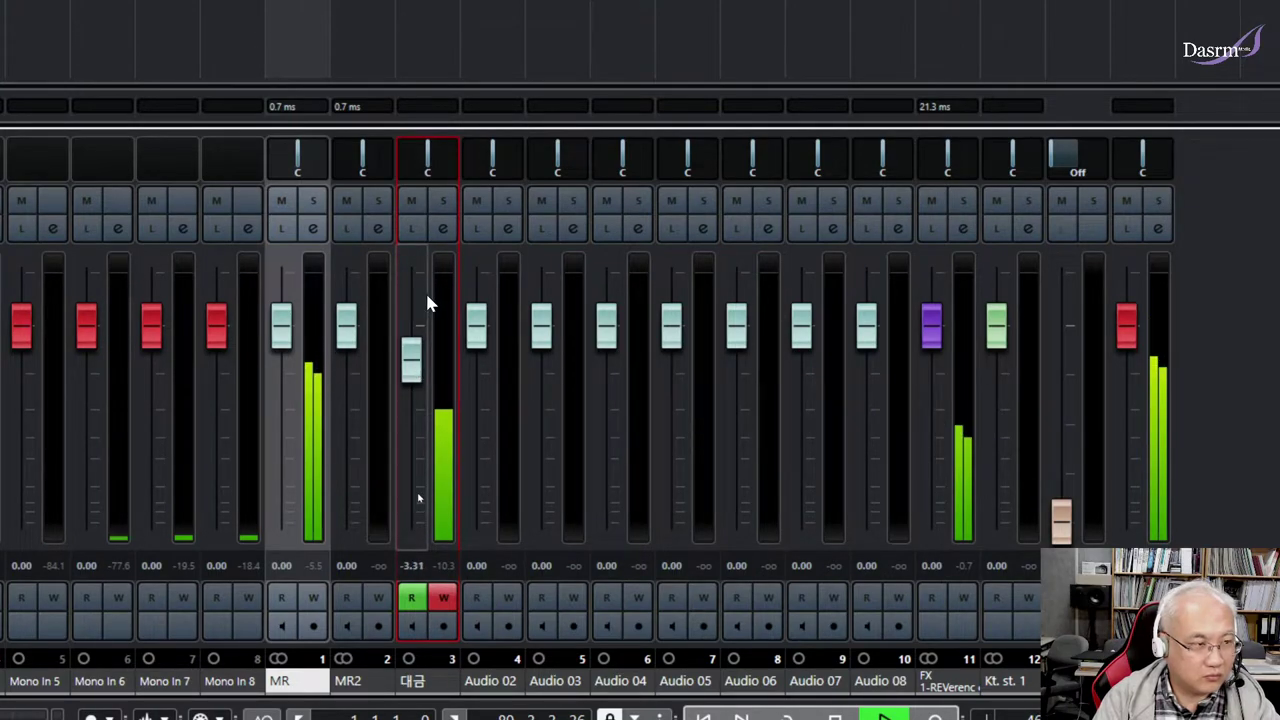
pyautogui.press('space')
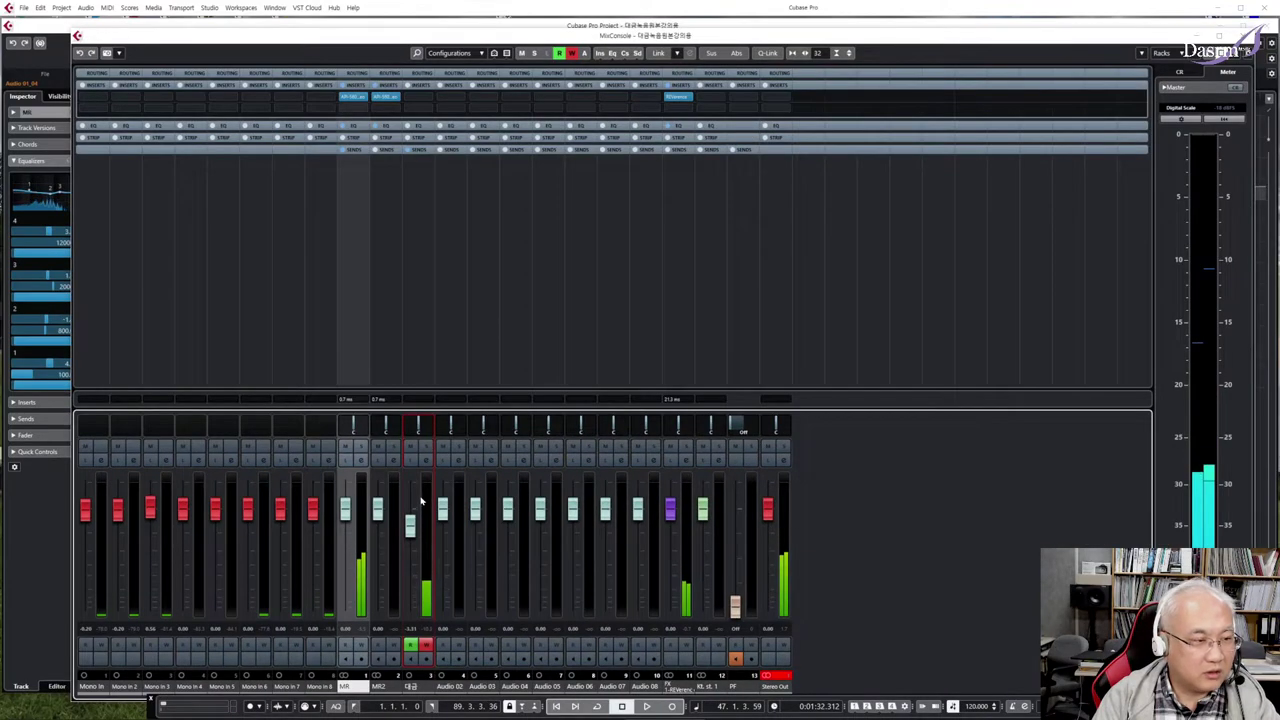
pyautogui.click(1244, 36)
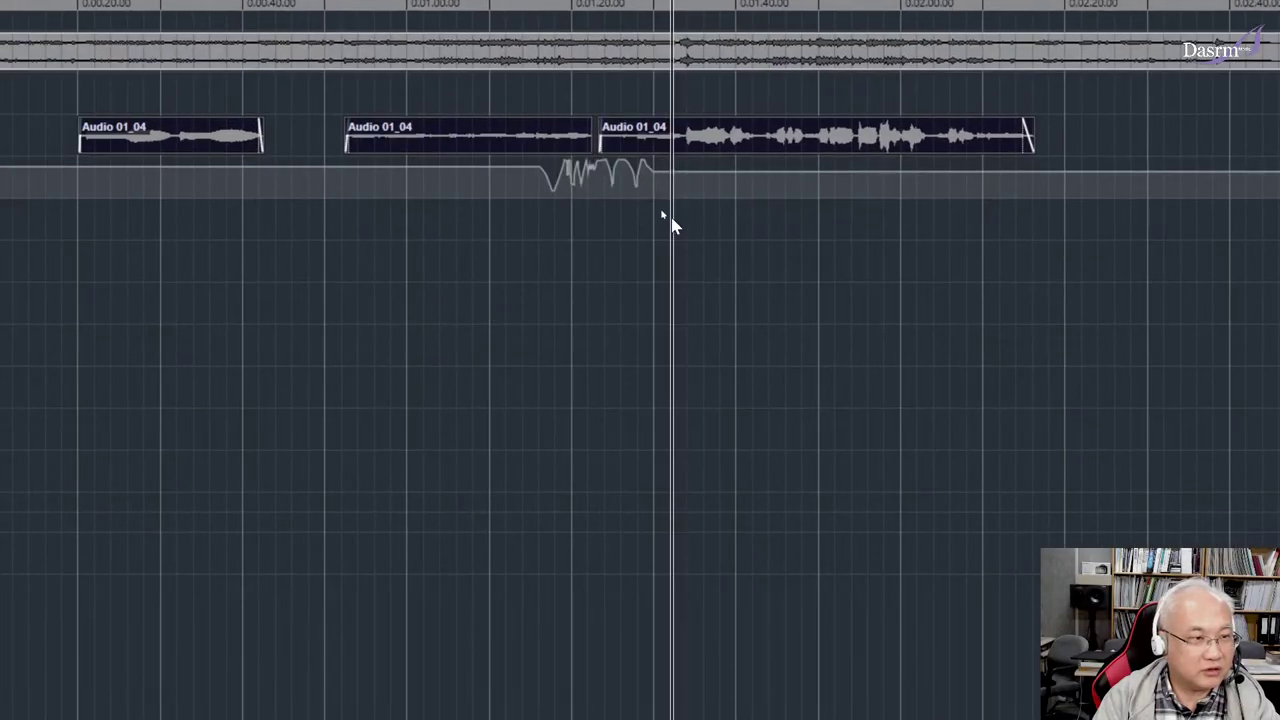
# Step: Select the recorded volume automation points below the 대금 clips to inspect them, then clear the selection
pyautogui.moveTo(662, 211); pyautogui.dragTo(559, 172)
pyautogui.moveTo(472, 146); pyautogui.dragTo(474, 157)
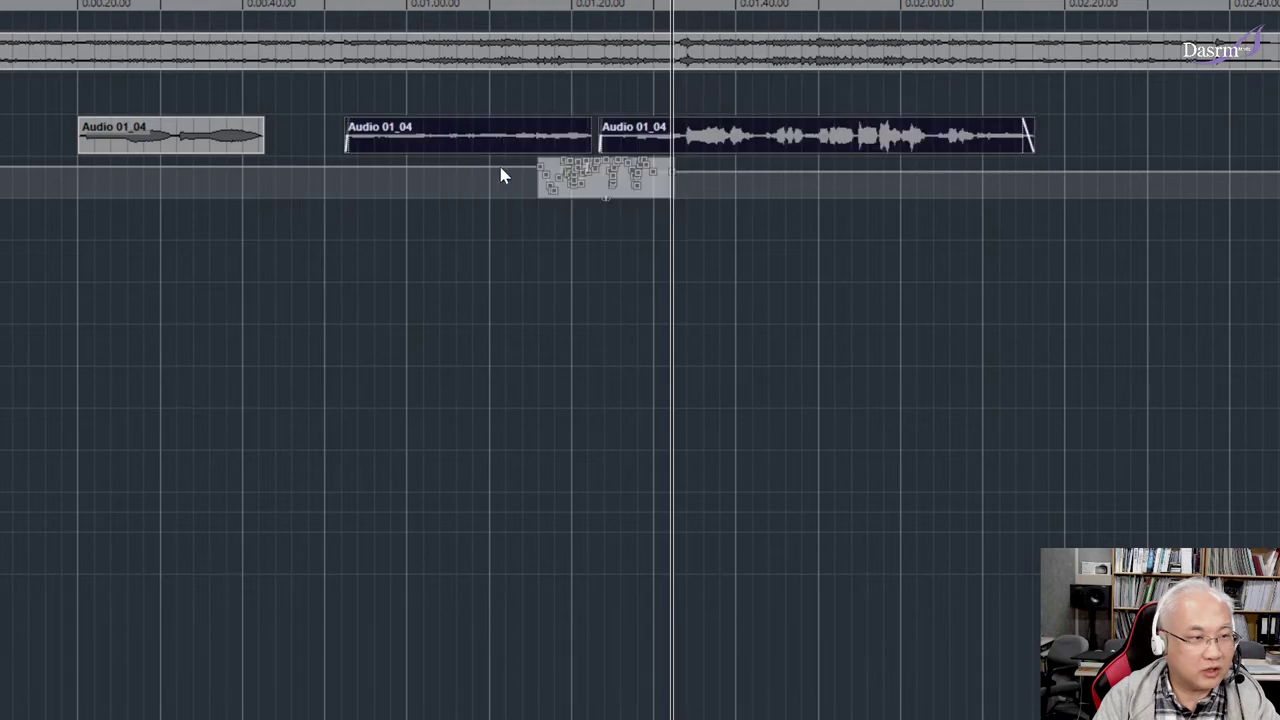
pyautogui.click(643, 218)
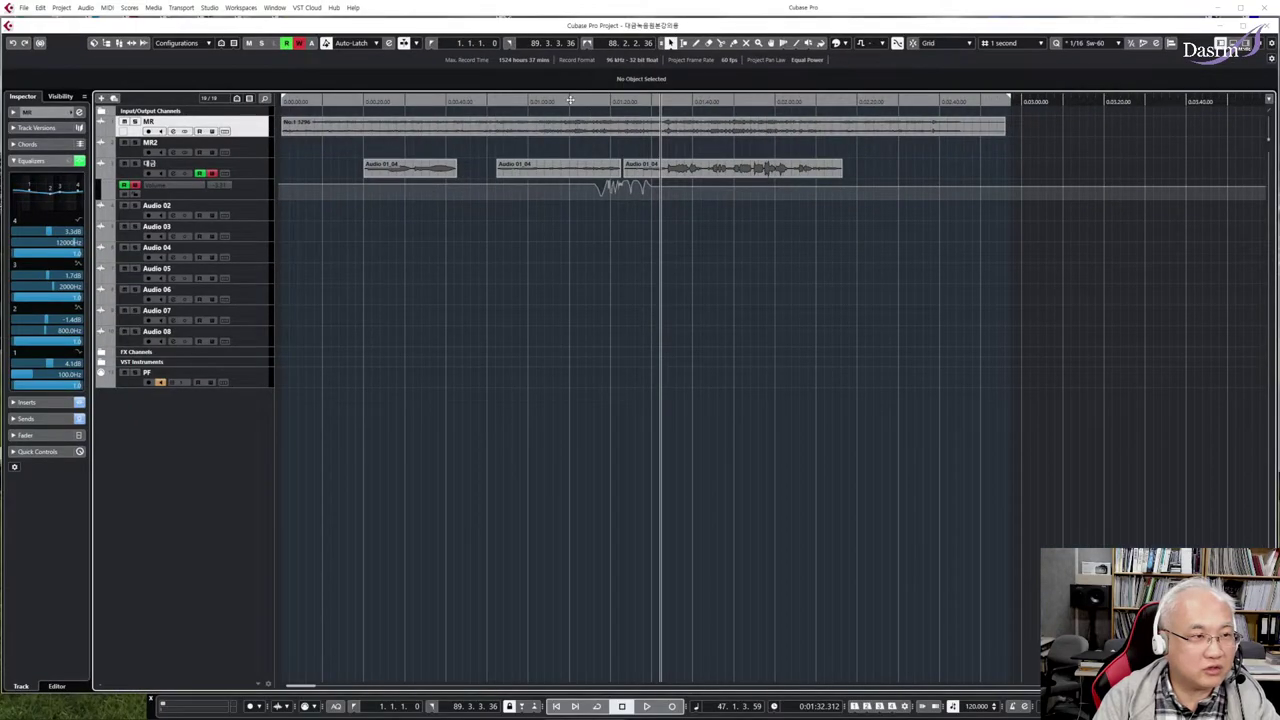
# Step: Play the project from just before the automated passage at about 0:01:15, watching 대금's fader in the MixConsole, and stop playback
pyautogui.click(589, 101)
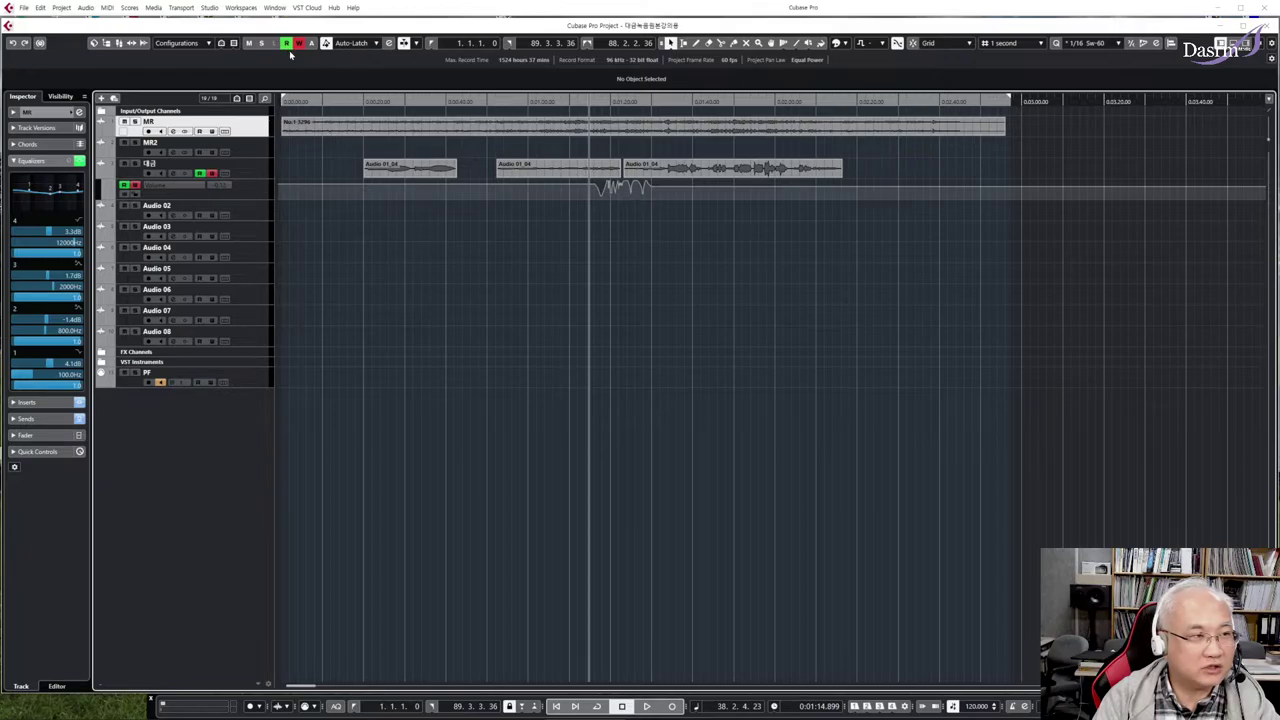
pyautogui.press('space')
pyautogui.press('F3')
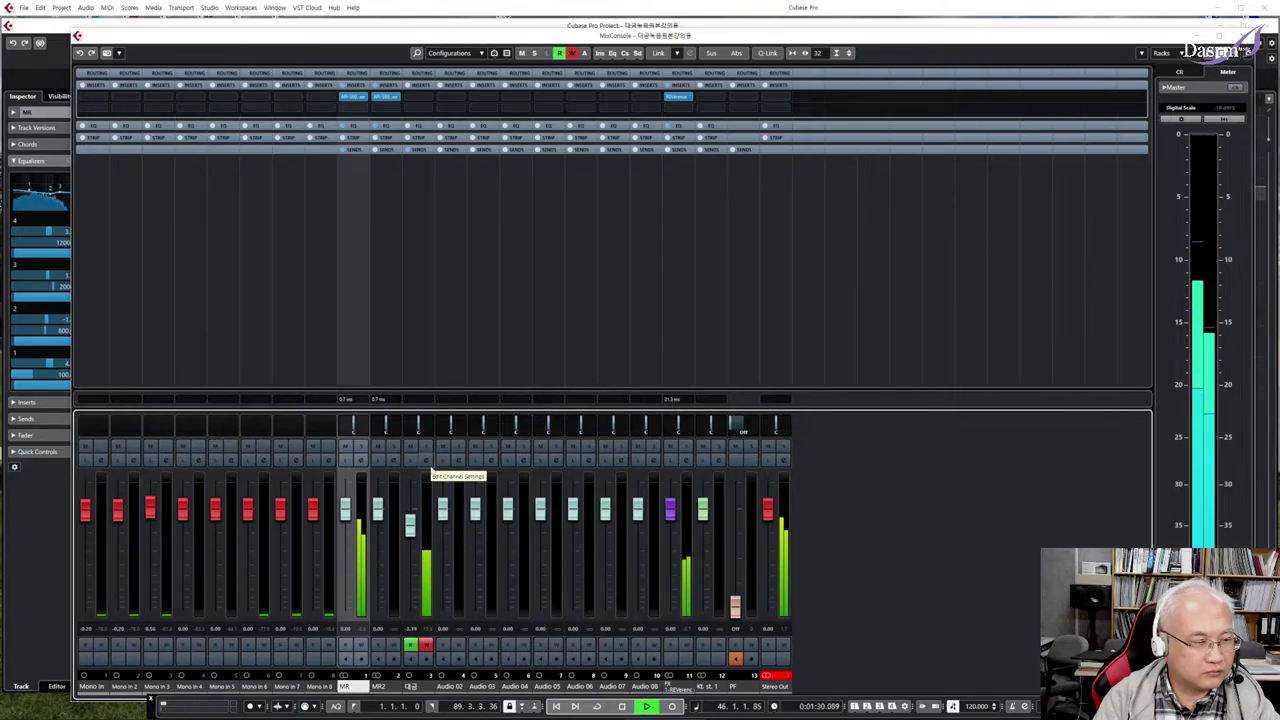
pyautogui.press('space')
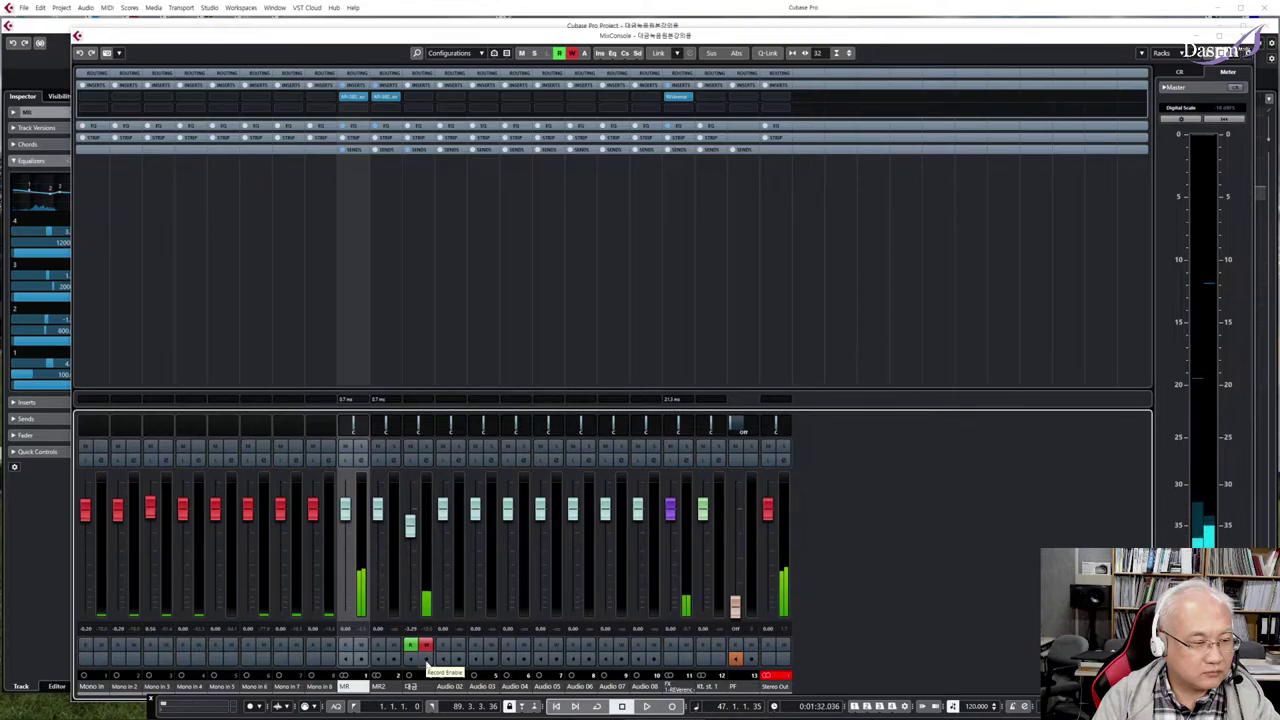
# Step: Turn off Write automation on the 대금 channel and enable it for recording
pyautogui.click(425, 647)
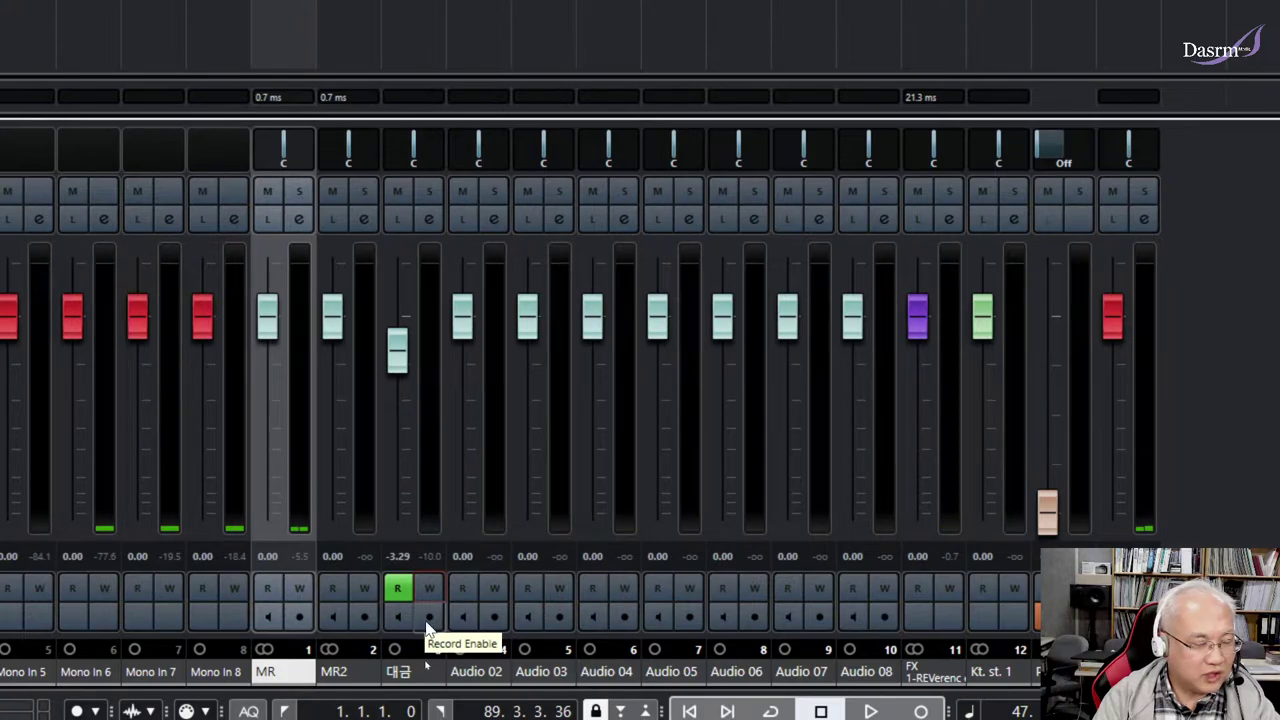
pyautogui.click(431, 618)
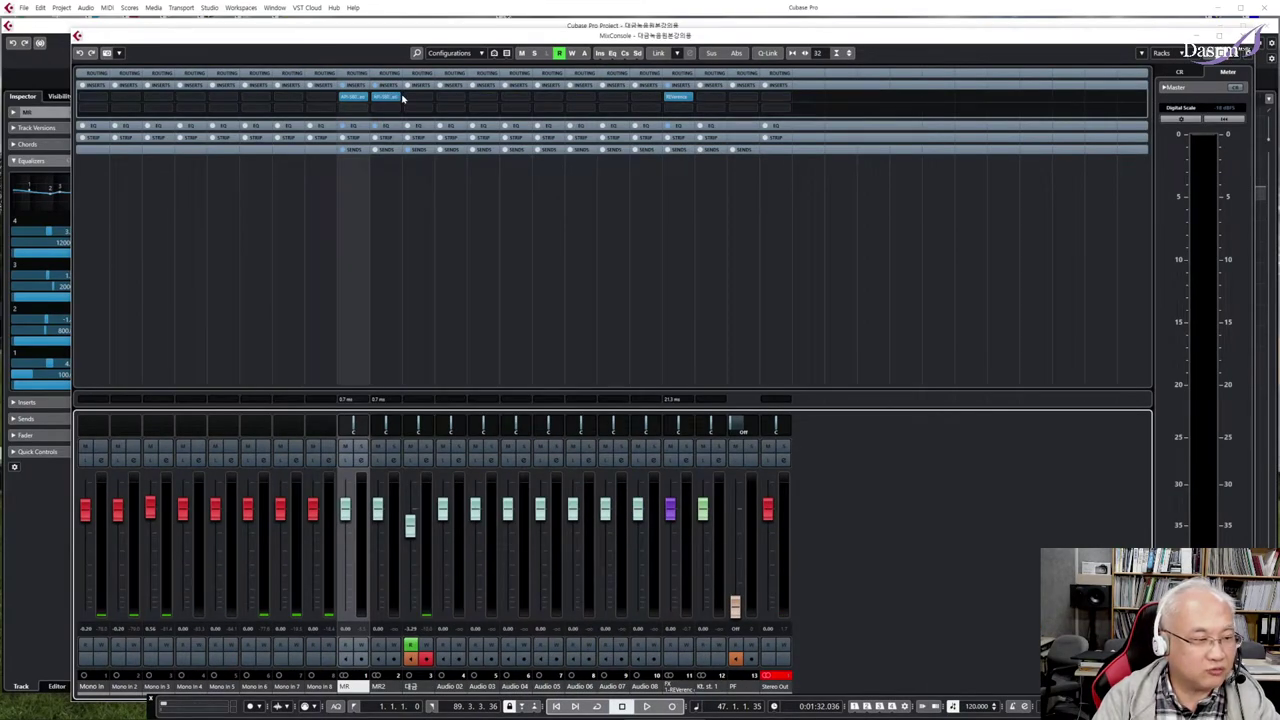
# Step: Expand the Routing rack above the Inserts, and briefly unfold and collapse the Sends rack
pyautogui.click(418, 85)
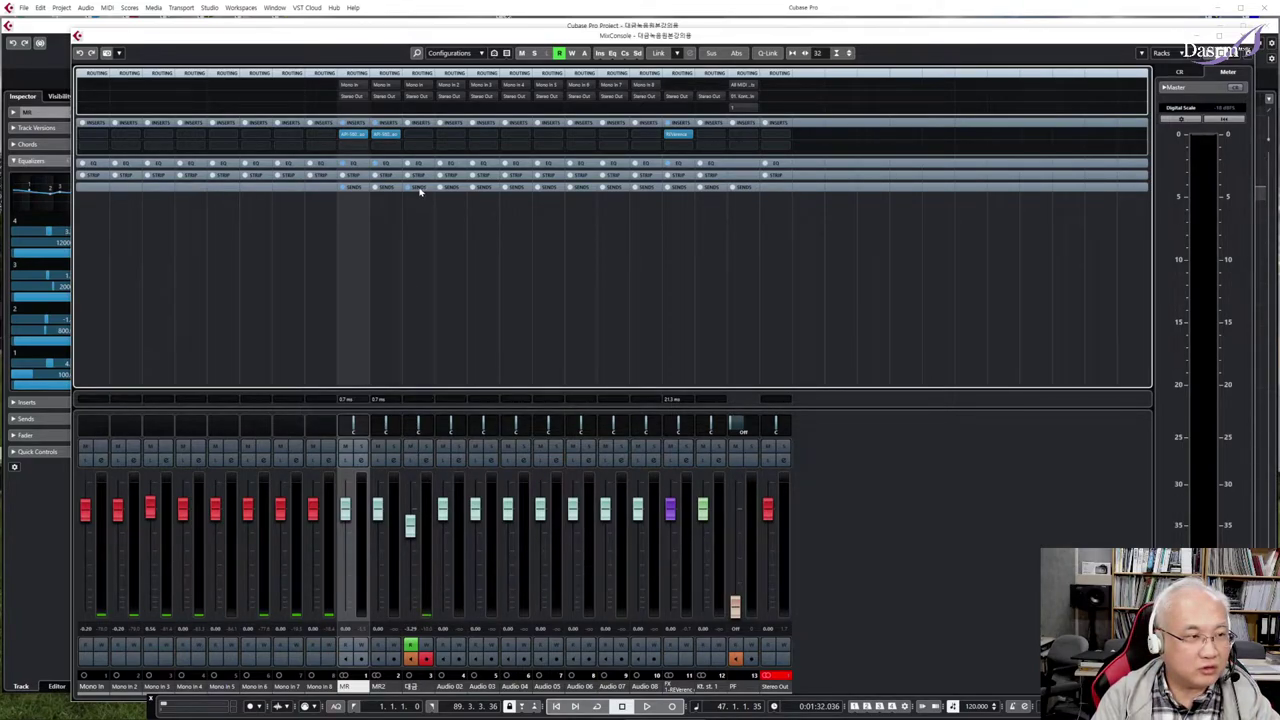
pyautogui.click(420, 190)
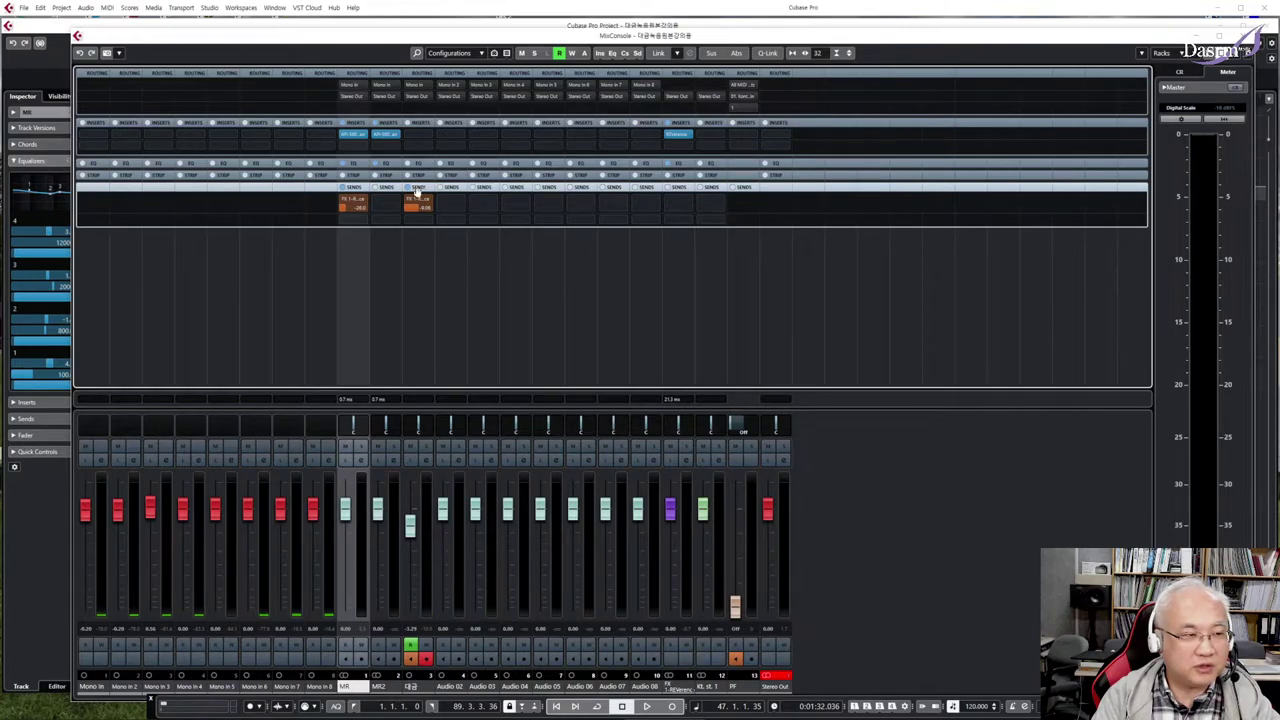
pyautogui.click(418, 189)
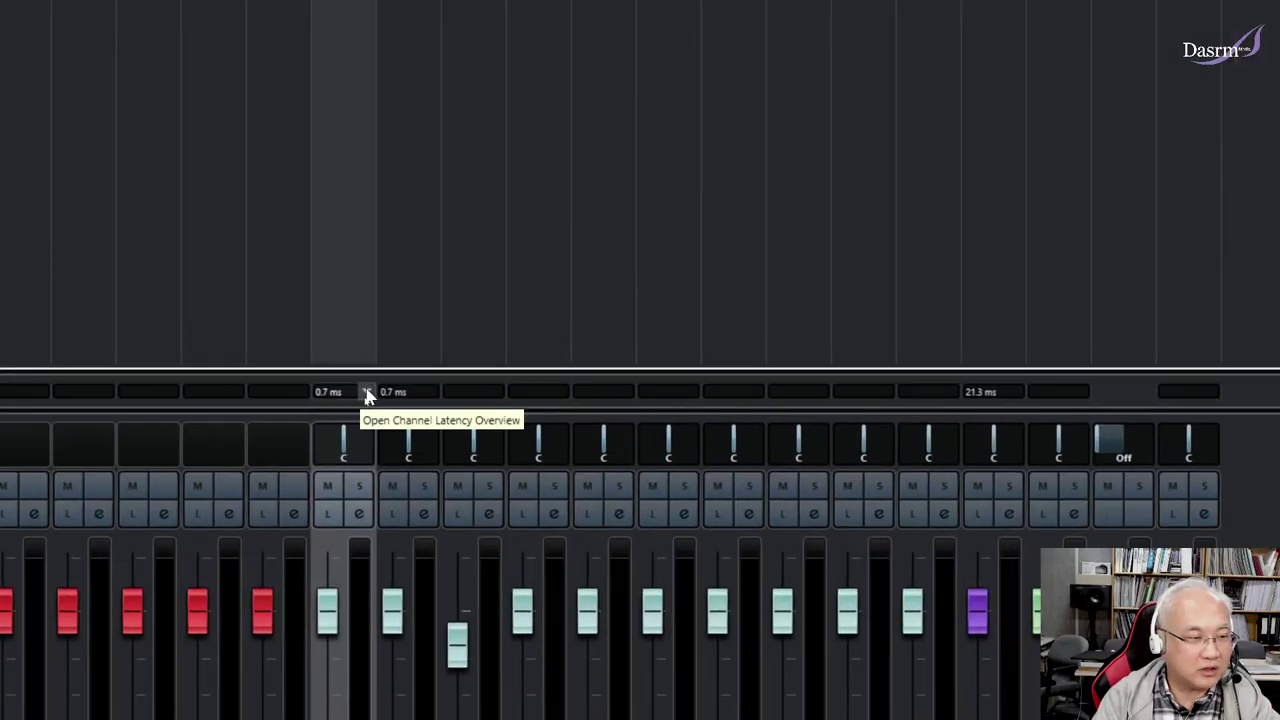
# Step: View the Channel Latency Overview for the MR channel and close it
pyautogui.click(366, 395)
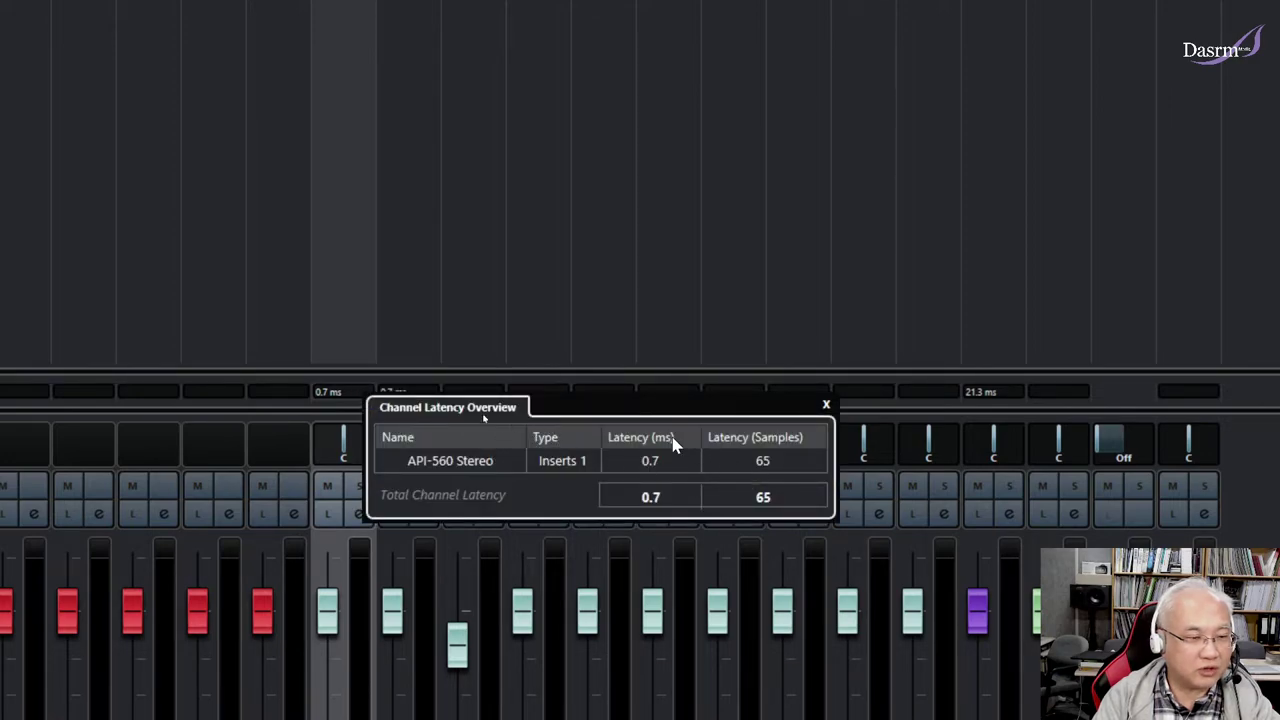
pyautogui.click(353, 389)
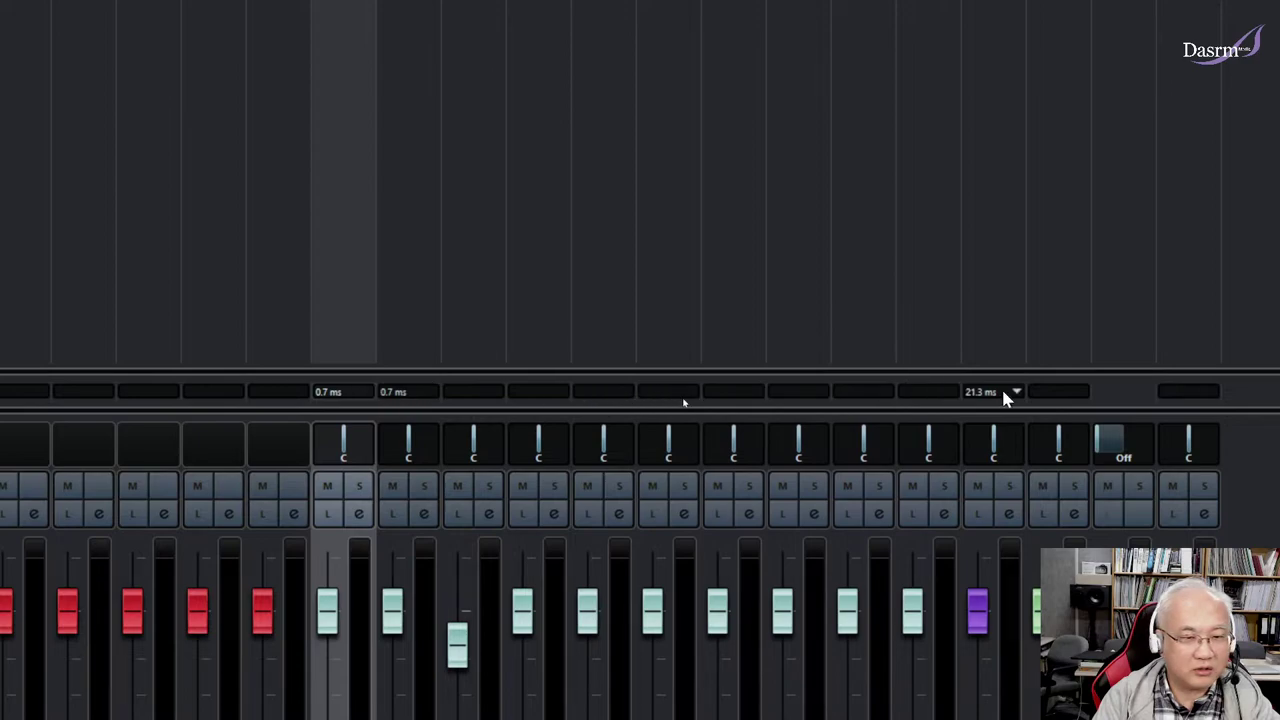
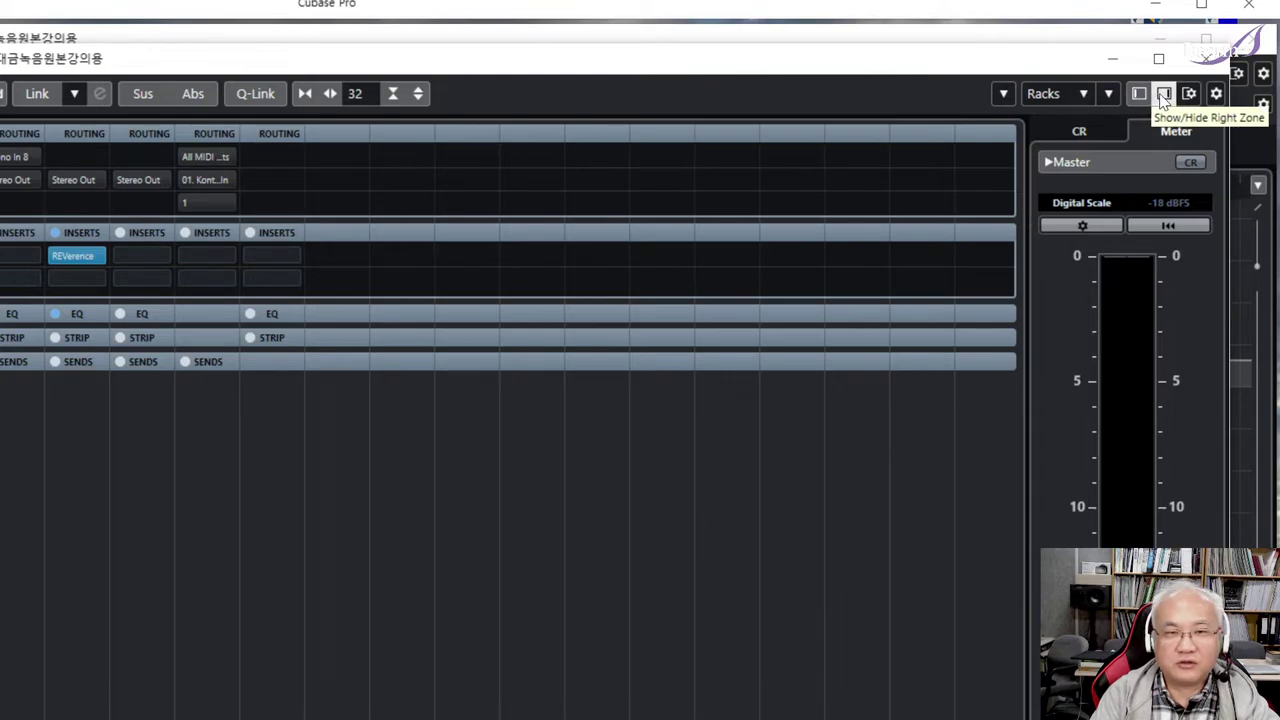
# Step: Hide and reshow the MixConsole's right zone, and watch the Master meter during a short playback
pyautogui.click(1163, 95)
pyautogui.click(1165, 96)
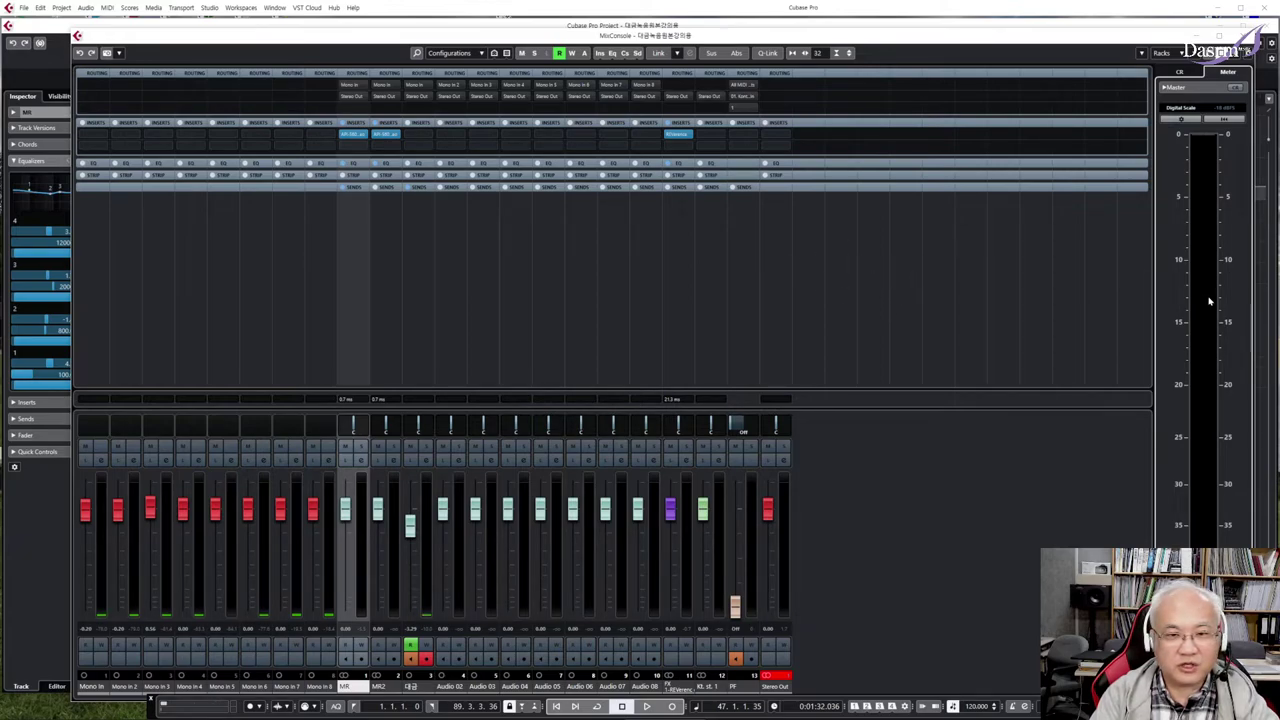
pyautogui.press('space')
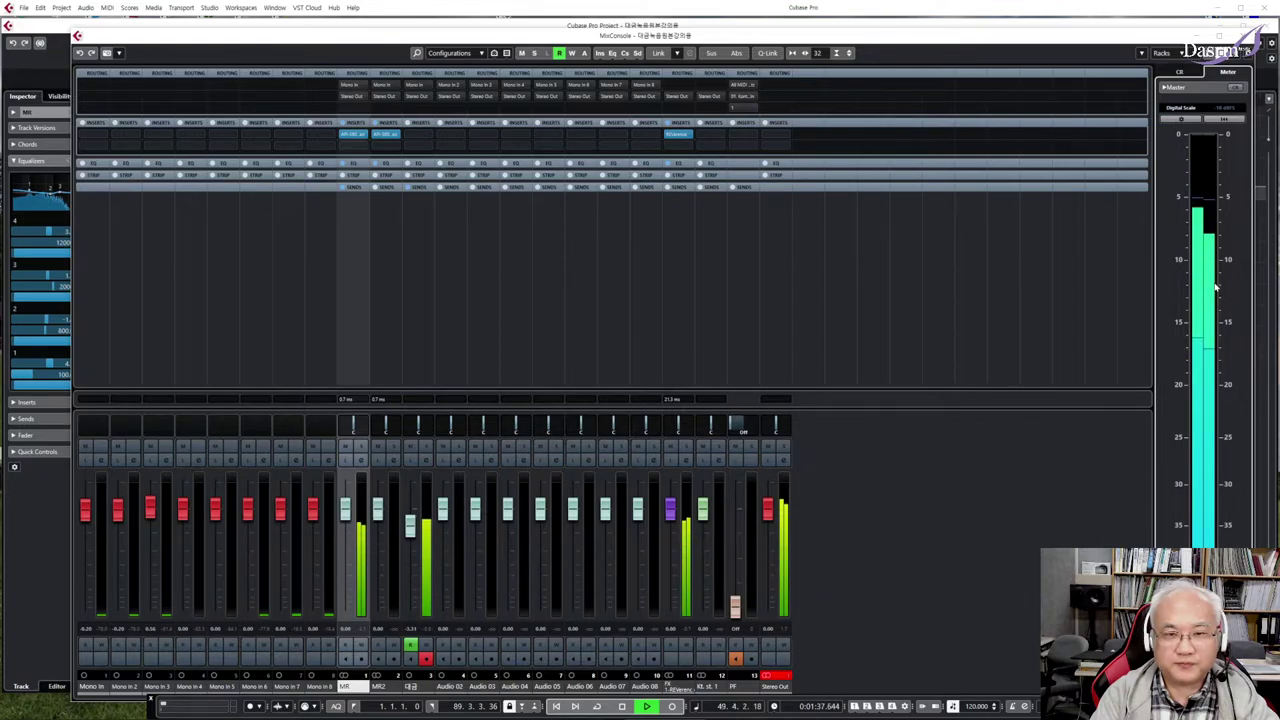
pyautogui.press('space')
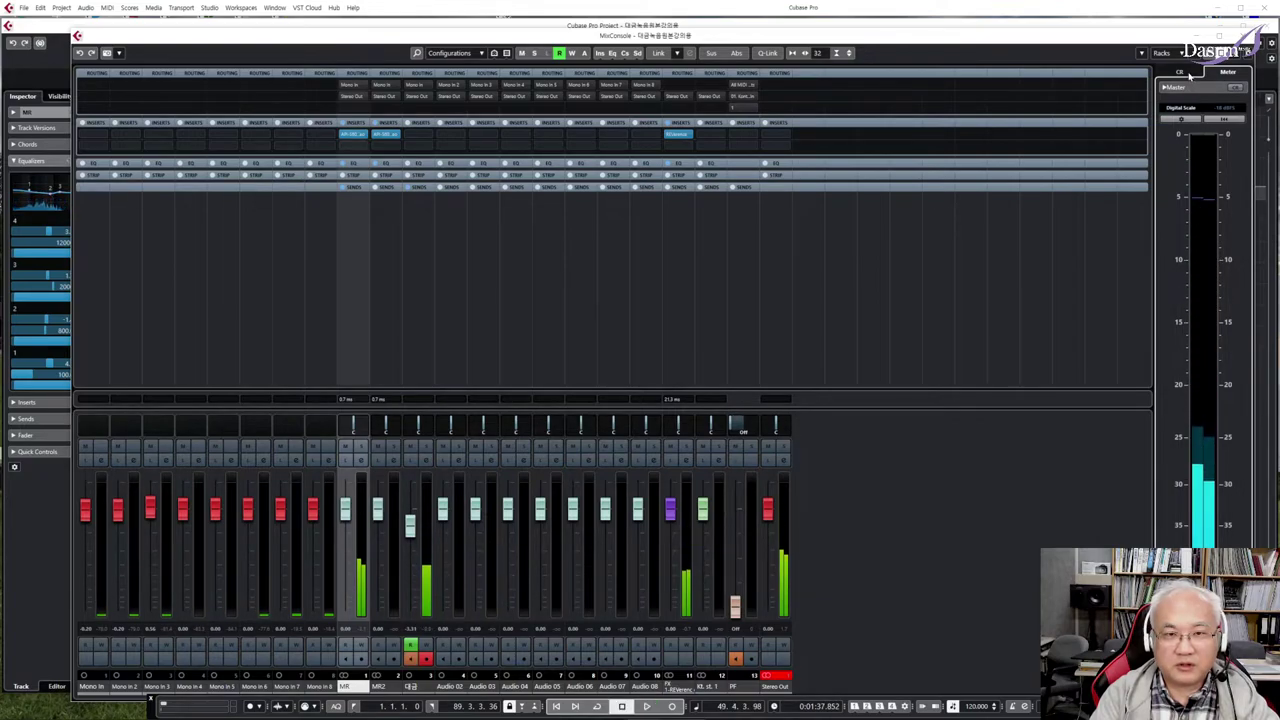
# Step: View the Control Room section and the Loudness meter, and return to the Master meter
pyautogui.click(1184, 73)
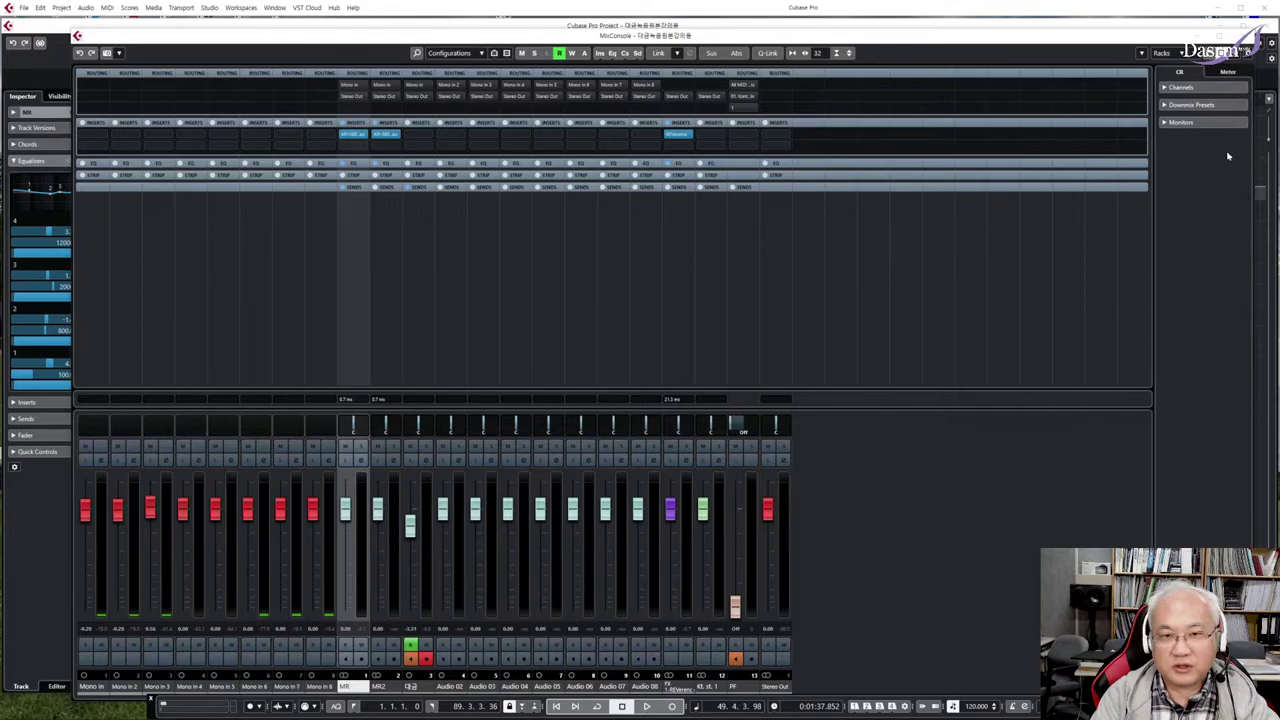
pyautogui.click(1229, 74)
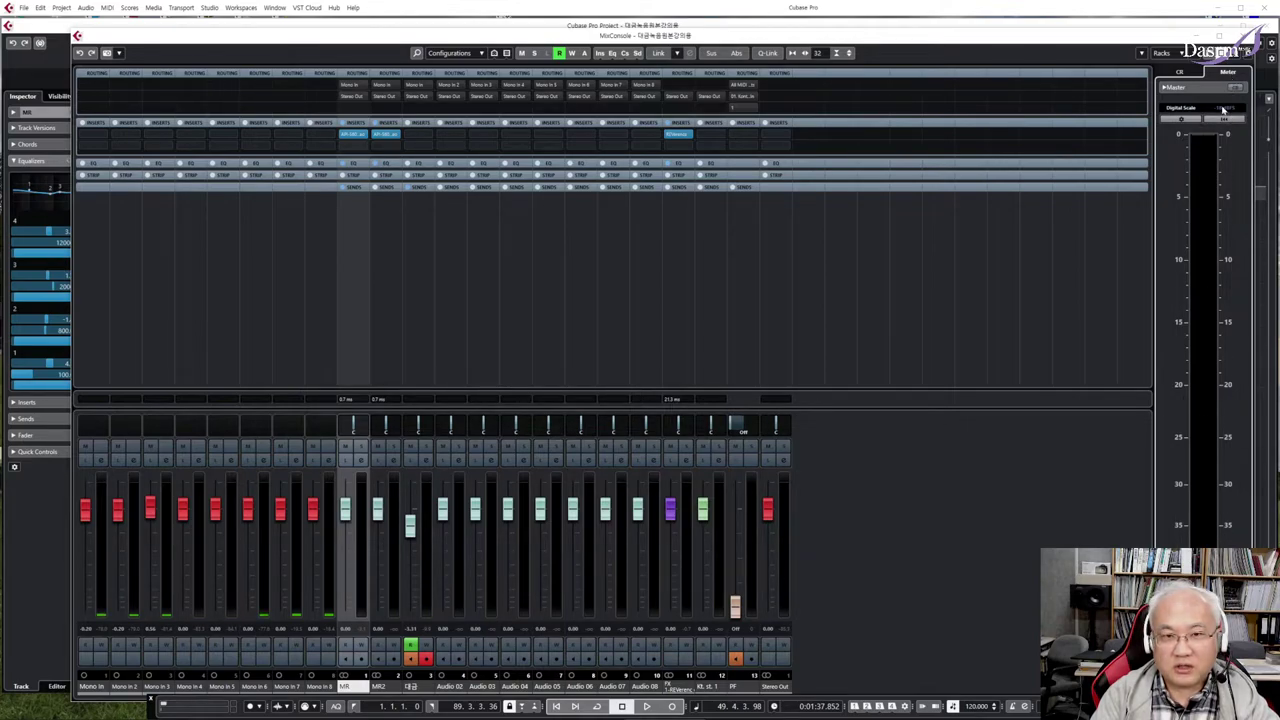
pyautogui.click(1227, 687)
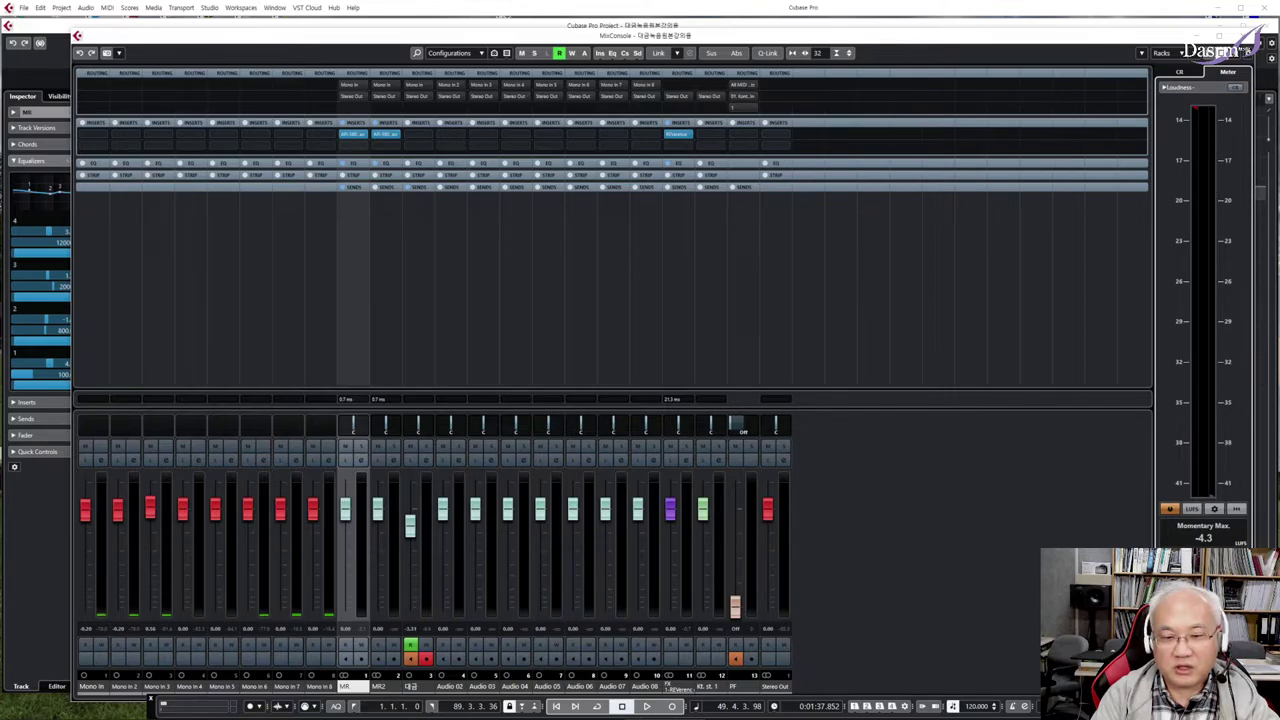
pyautogui.click(1180, 687)
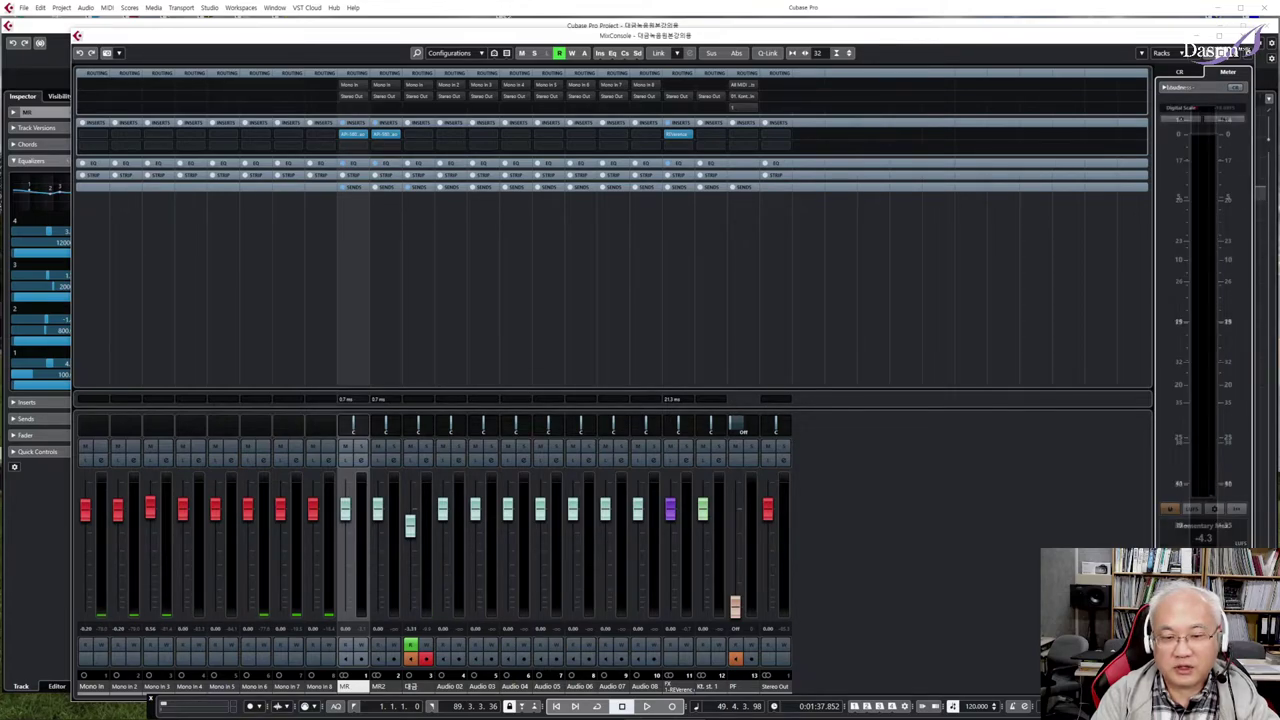
# Step: Hide the MixConsole's right zone and show the left zone with the channel Visibility list
pyautogui.click(1224, 70)
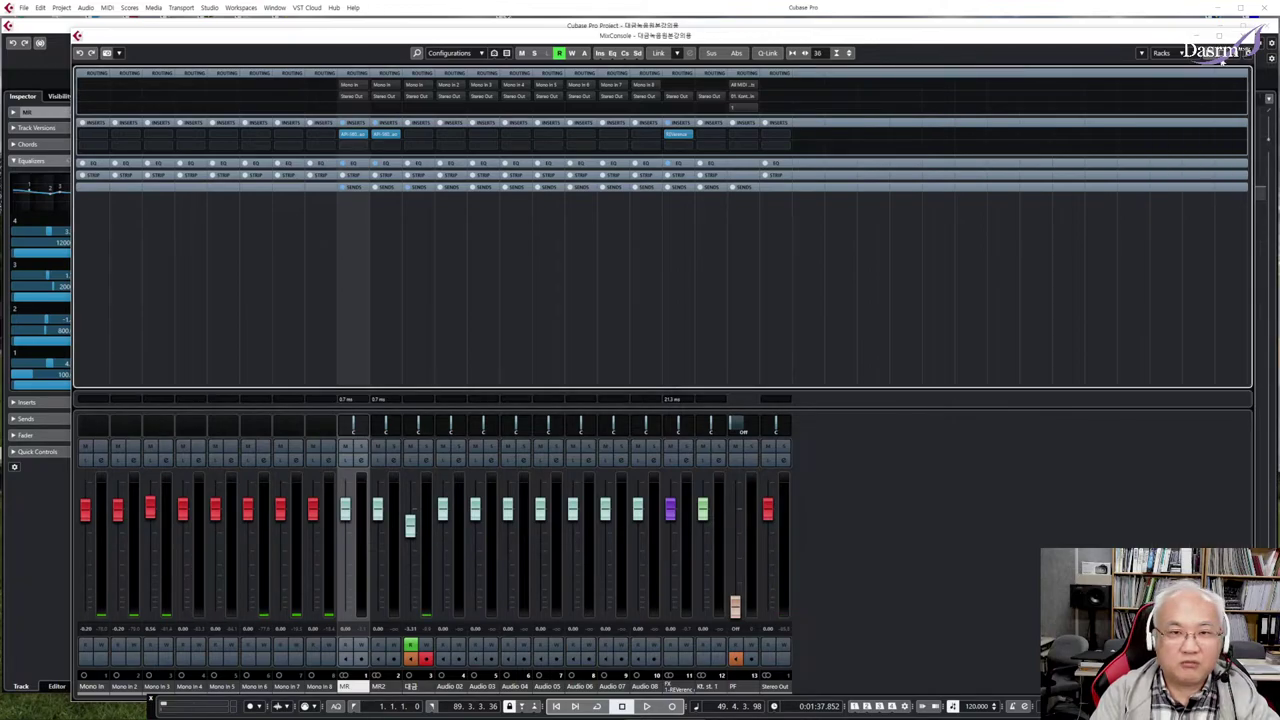
pyautogui.click(1222, 56)
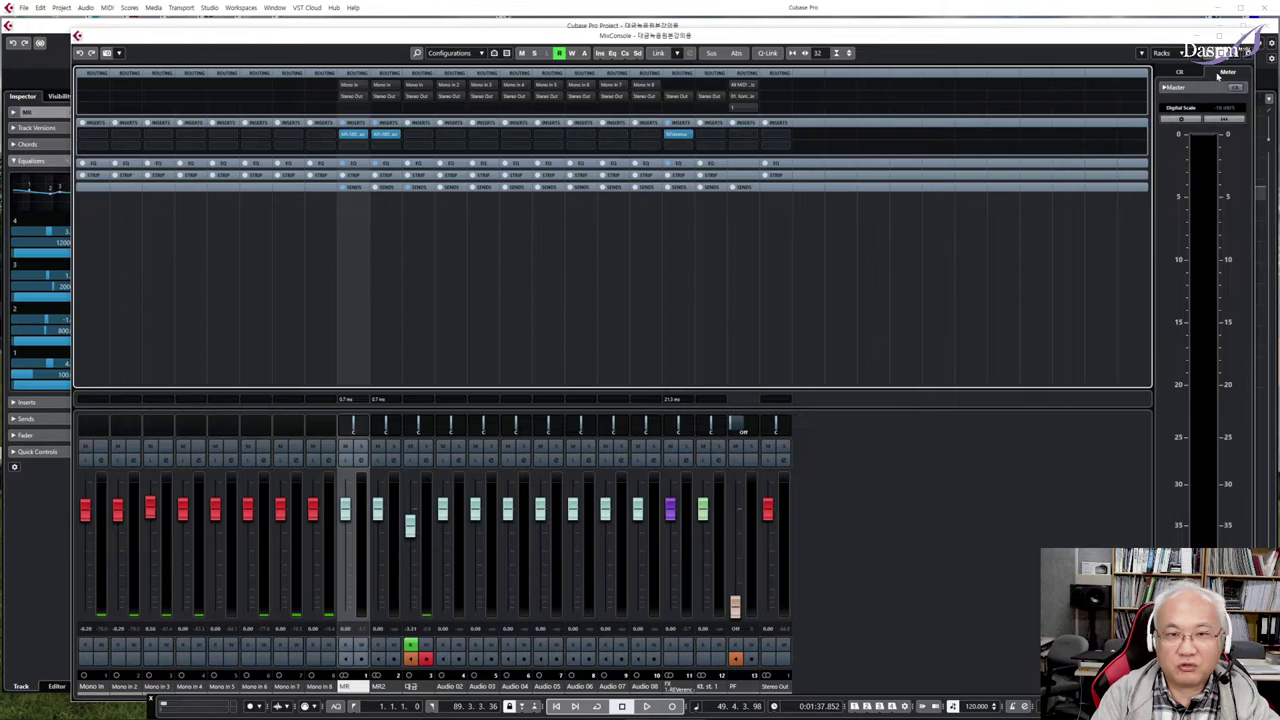
pyautogui.click(1222, 55)
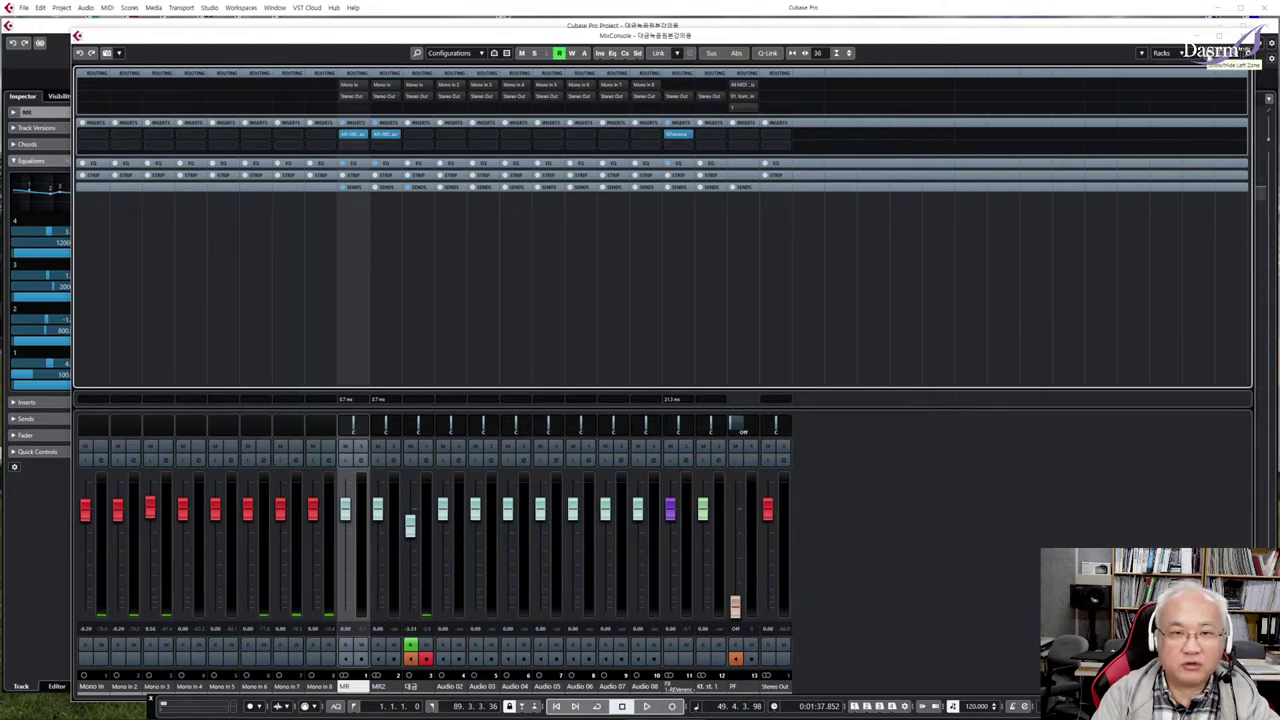
pyautogui.click(1210, 54)
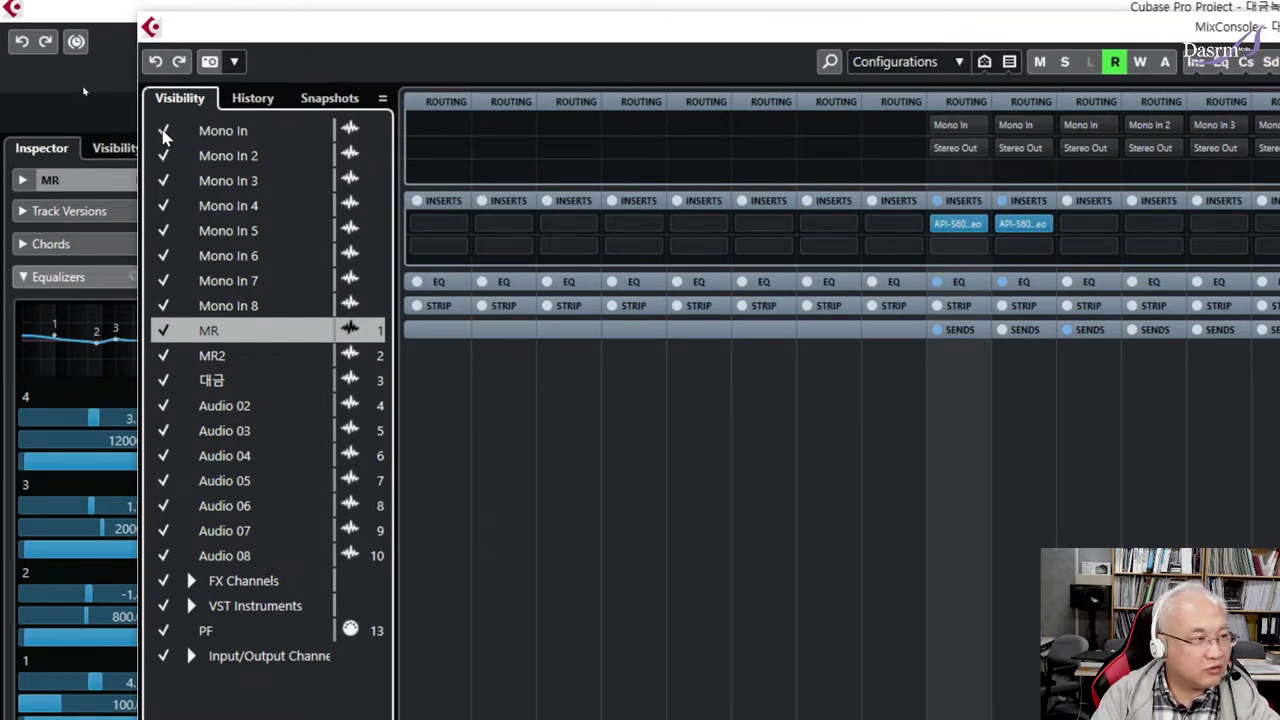
# Step: Try hiding the Mono In and Mono In 2 channels in the mixer and make both visible again
pyautogui.click(164, 133)
pyautogui.click(166, 156)
pyautogui.click(166, 134)
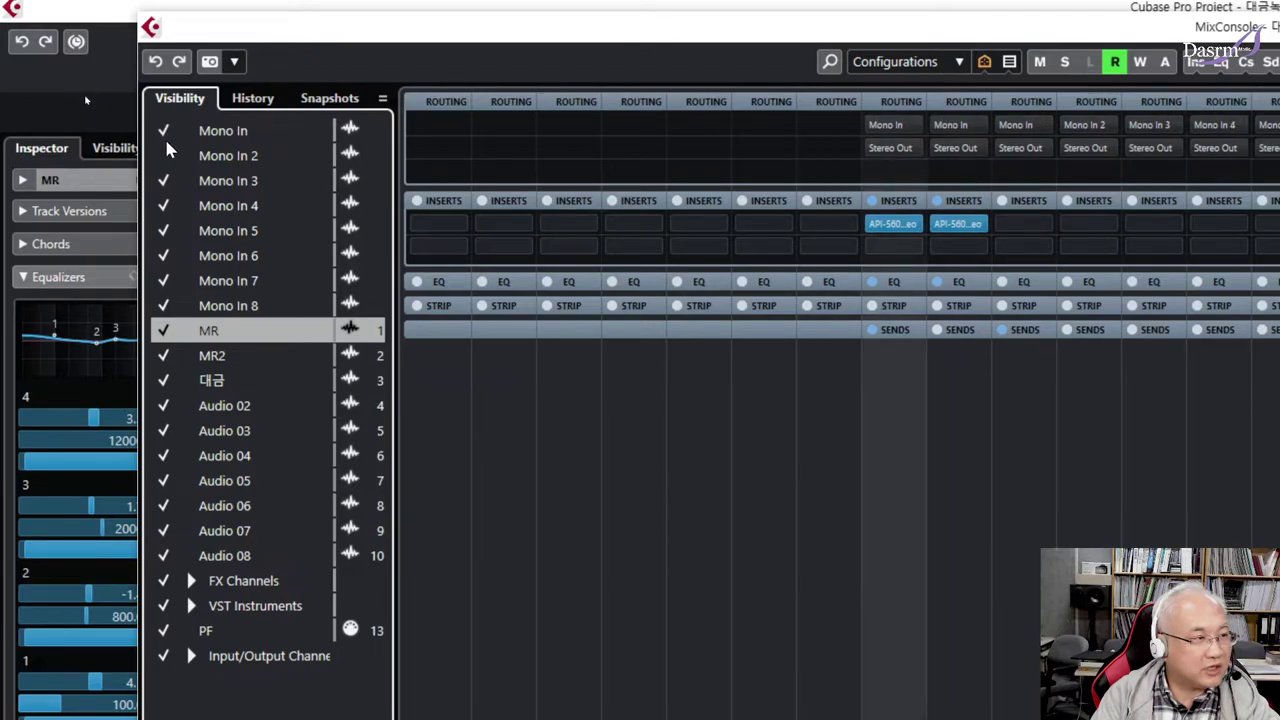
pyautogui.click(167, 157)
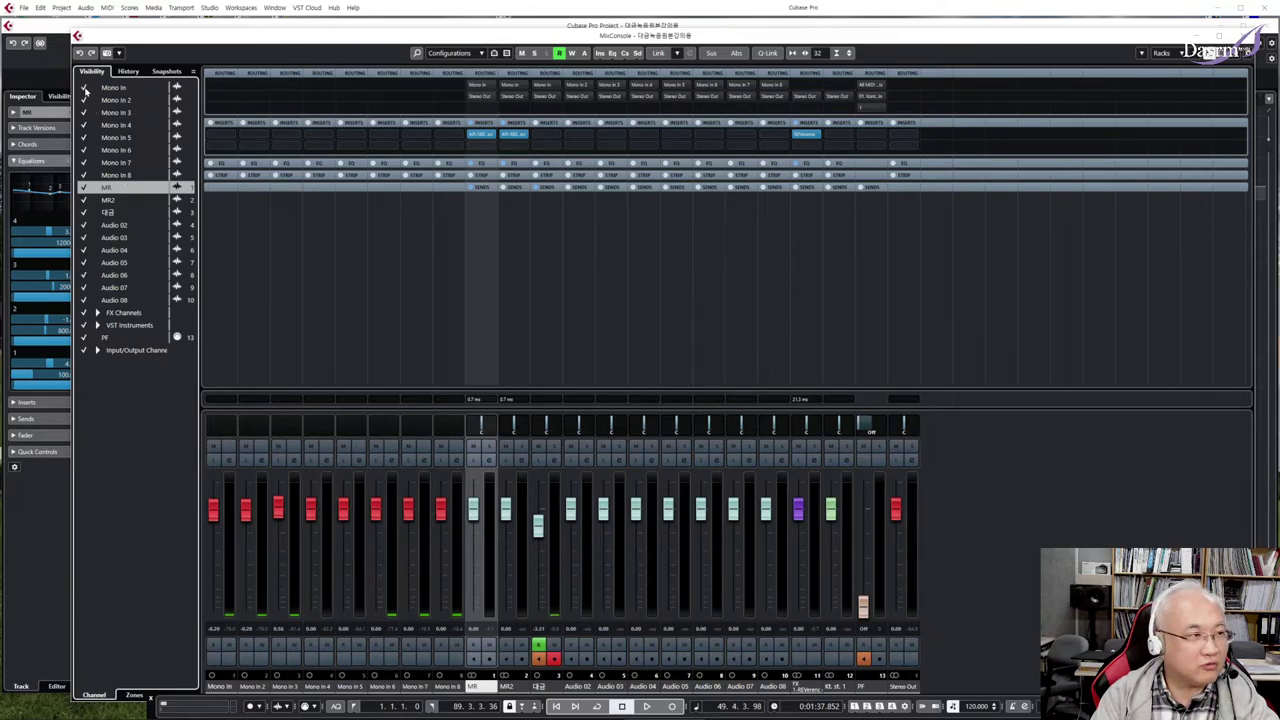
# Step: Hide all eight input channels, Mono In through Mono In 8, from the MixConsole
pyautogui.click(84, 88)
pyautogui.click(84, 100)
pyautogui.click(84, 112)
pyautogui.click(84, 125)
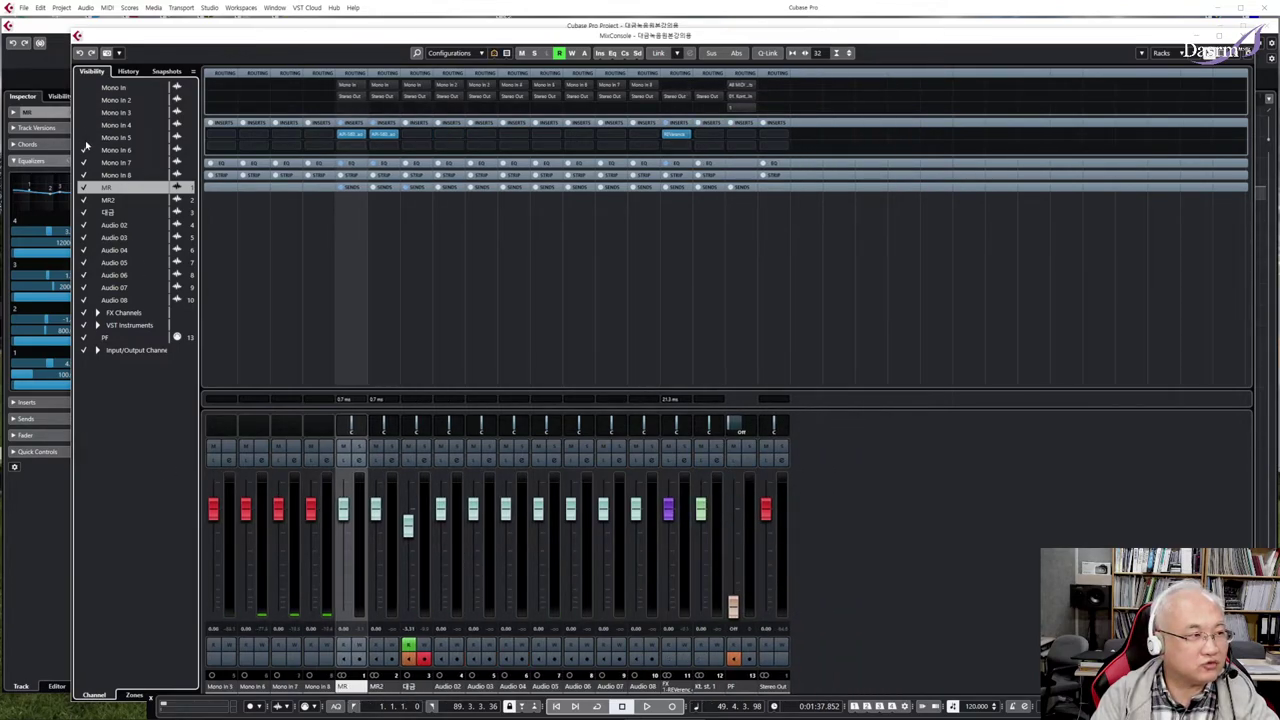
pyautogui.click(84, 137)
pyautogui.click(84, 150)
pyautogui.click(84, 162)
pyautogui.click(84, 175)
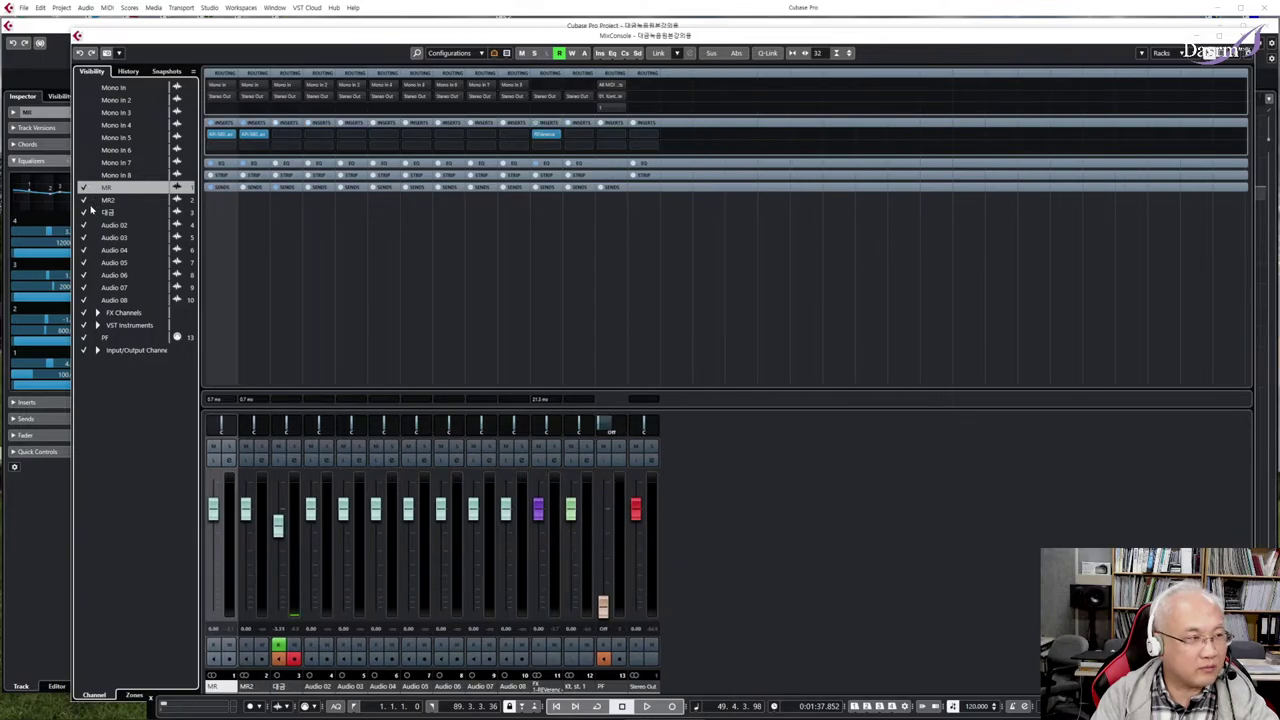
# Step: Make the input channels Mono In 8 back through Mono In visible again in the MixConsole
pyautogui.click(84, 175)
pyautogui.click(84, 162)
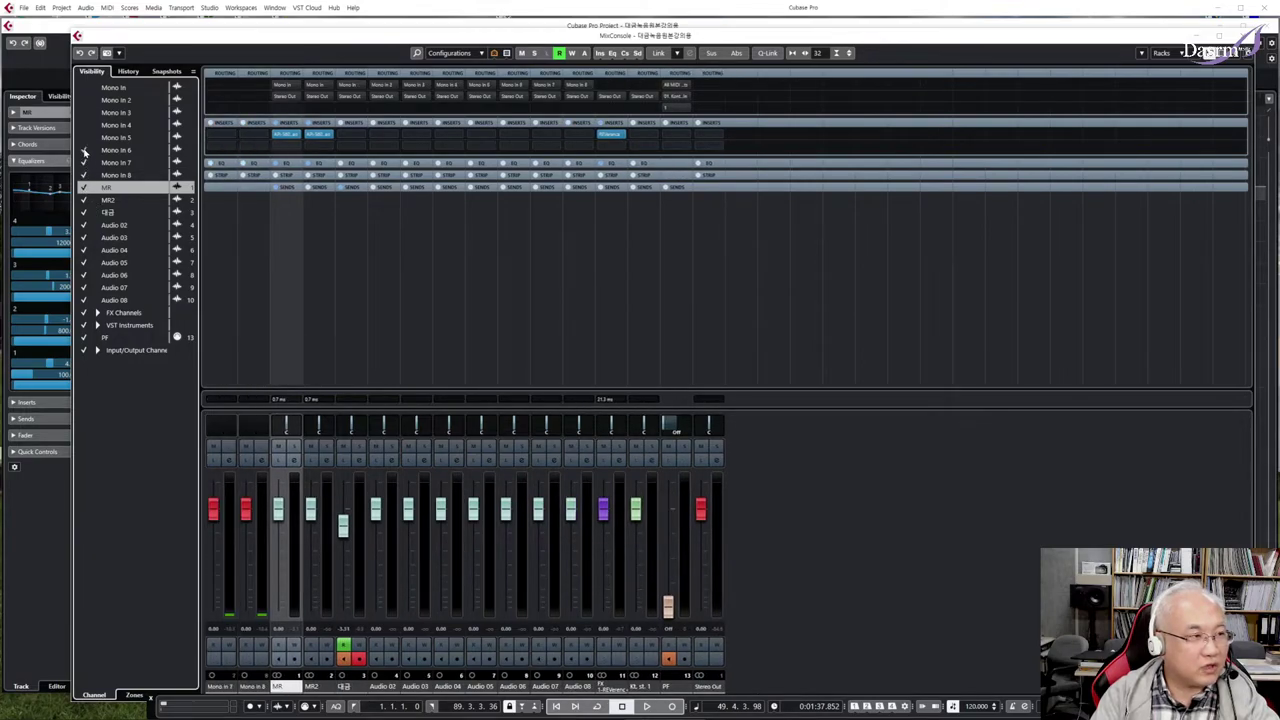
pyautogui.click(84, 150)
pyautogui.click(84, 137)
pyautogui.click(84, 125)
pyautogui.click(84, 112)
pyautogui.click(84, 100)
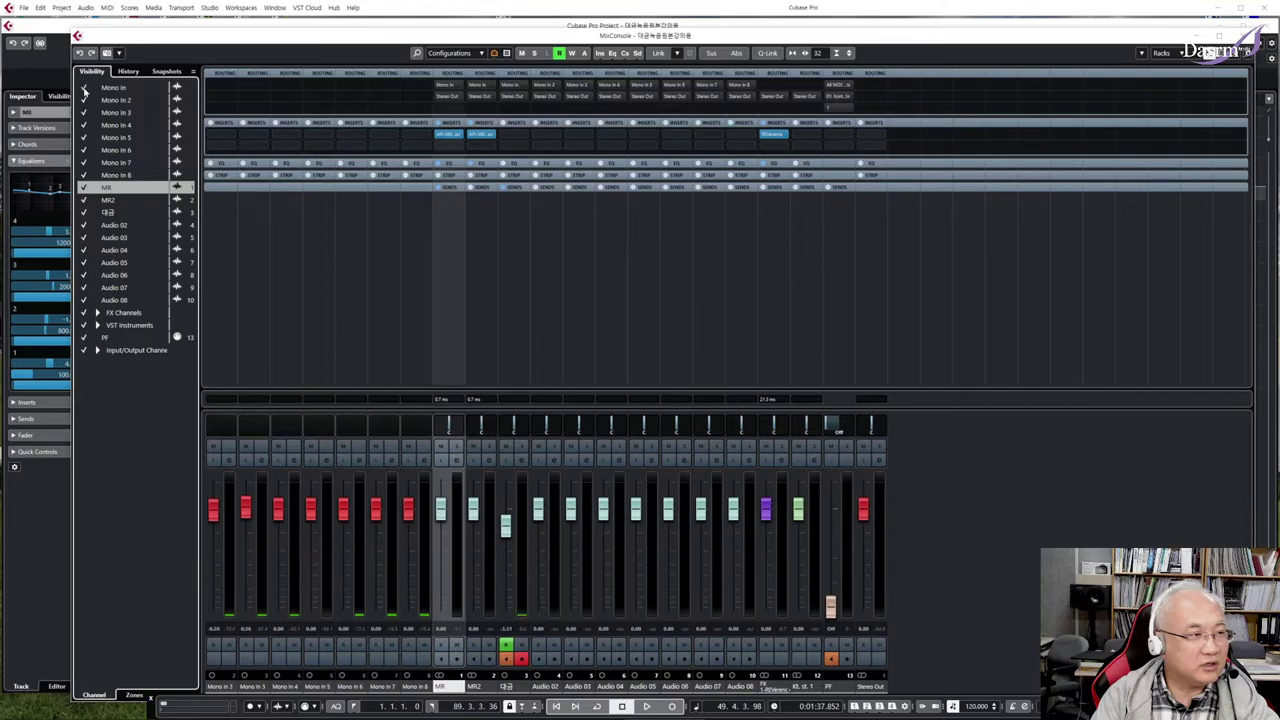
pyautogui.click(84, 88)
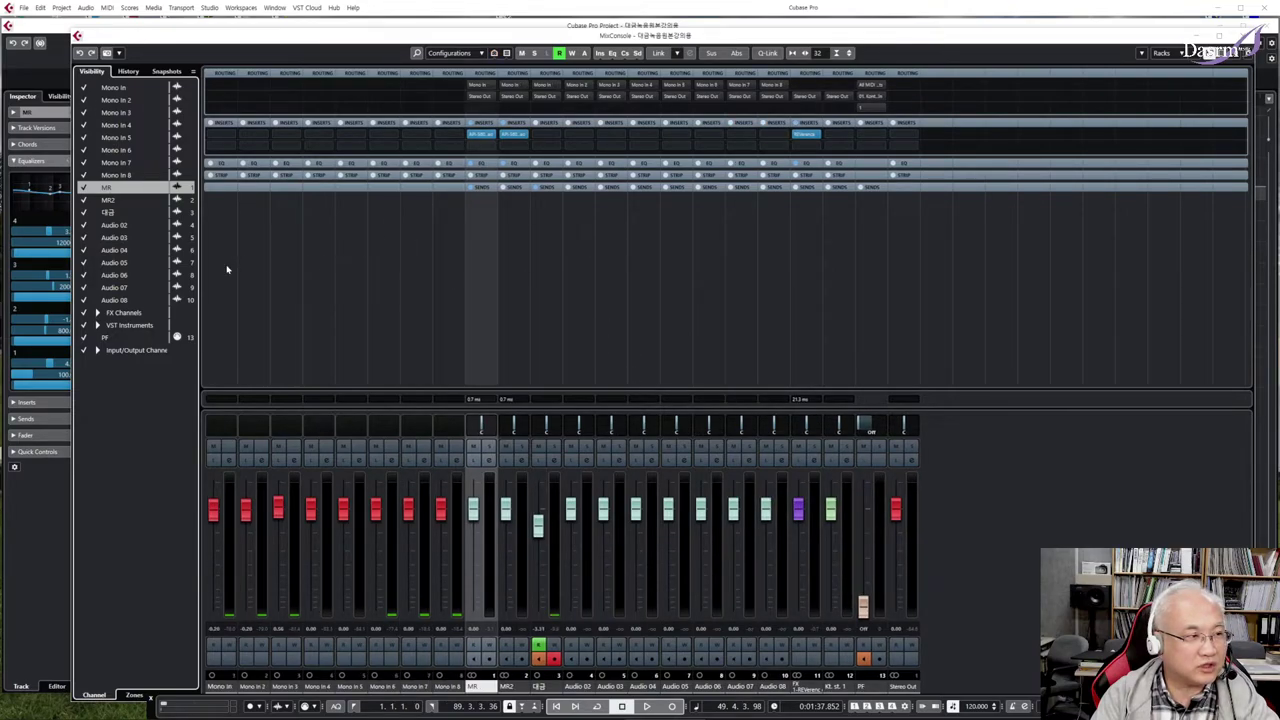
# Step: Hide and reshow the MR, MR2 and 대금 channels one after another
pyautogui.click(84, 188)
pyautogui.click(84, 188)
pyautogui.click(86, 201)
pyautogui.click(85, 201)
pyautogui.click(85, 213)
pyautogui.click(85, 213)
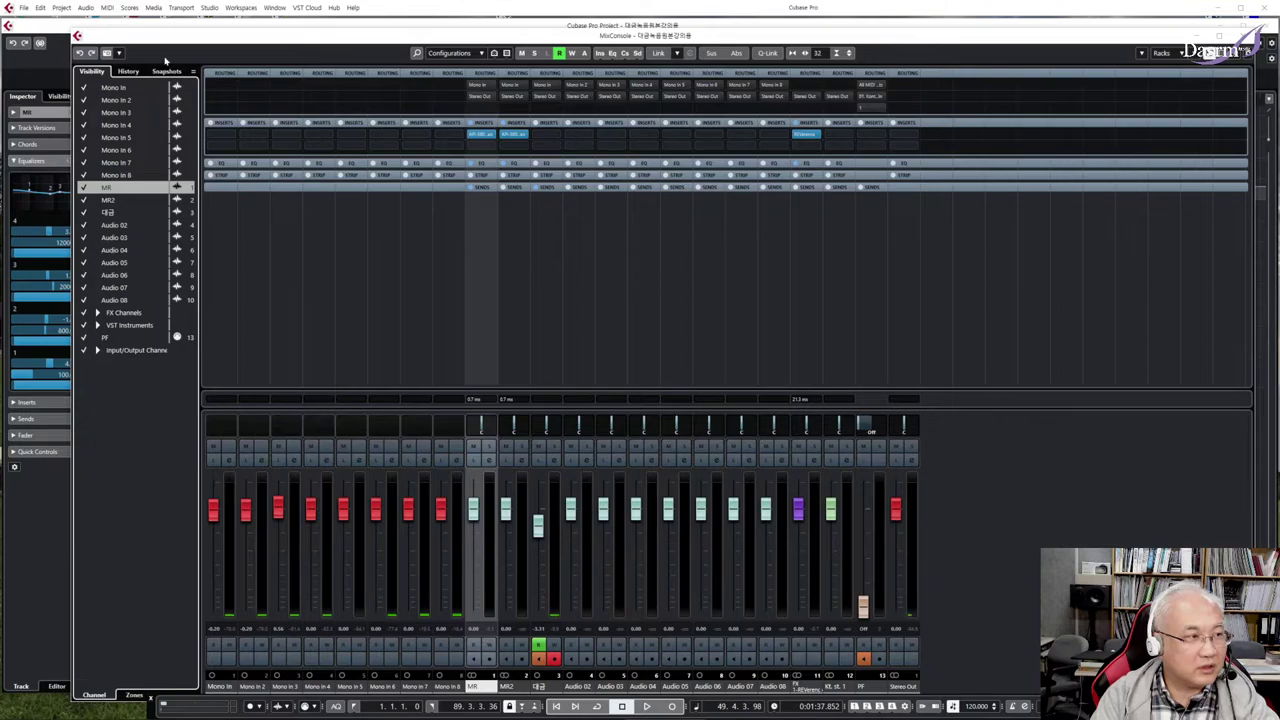
# Step: Examine the MixConsole's History of channel, plug-in and EQ changes from the earliest entries to the latest
pyautogui.click(128, 72)
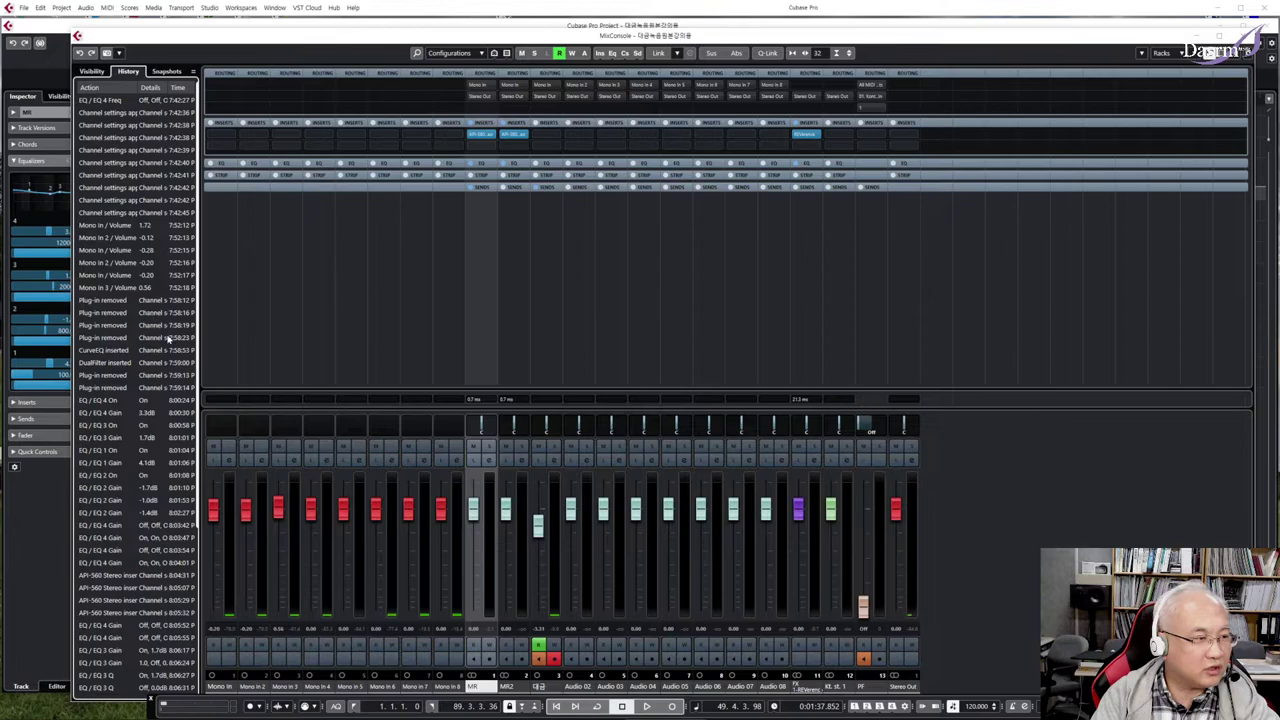
pyautogui.scroll(-6, 176, 380)
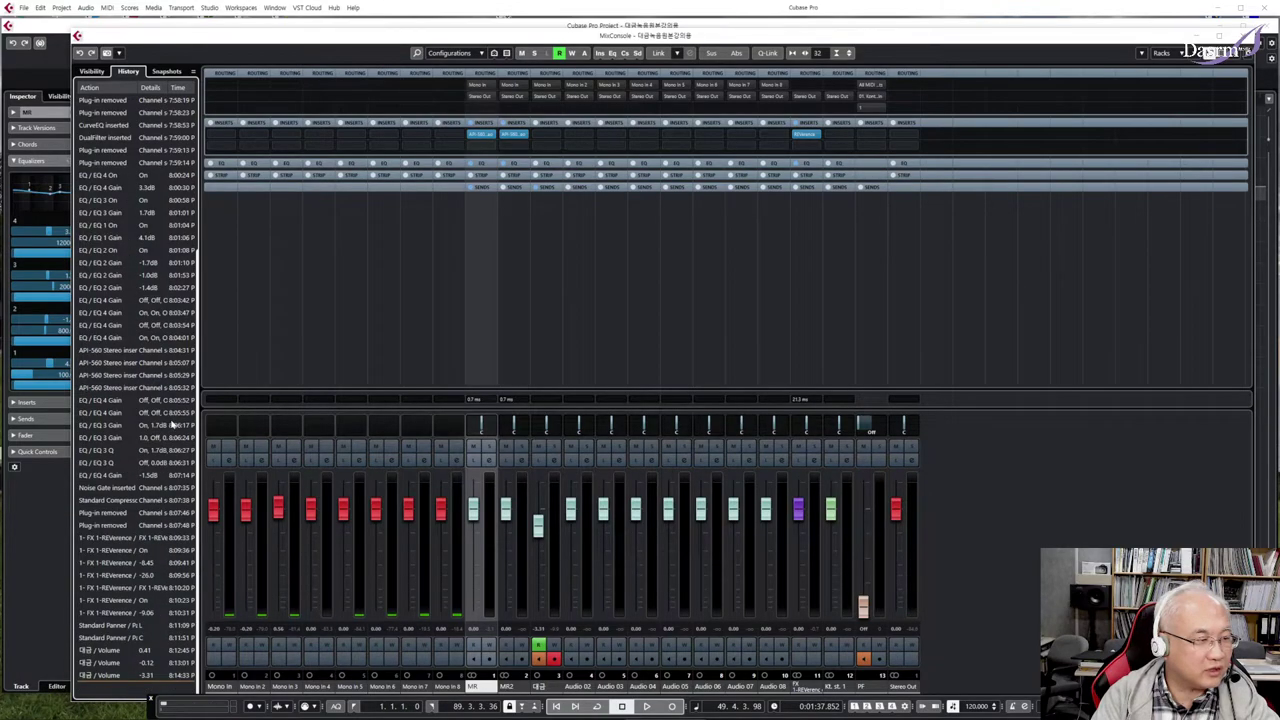
pyautogui.scroll(6, 174, 425)
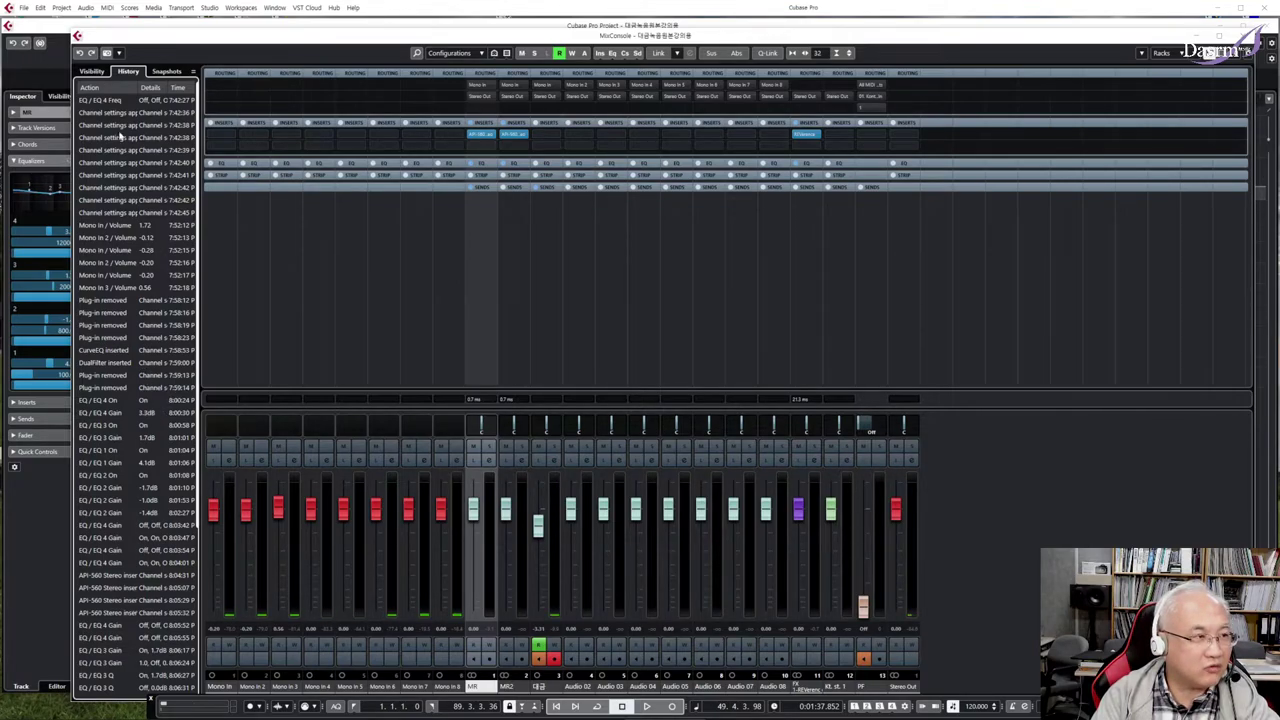
# Step: View the MixConsole's Snapshots list, return to the channel visibility list and hide the left zone
pyautogui.click(174, 73)
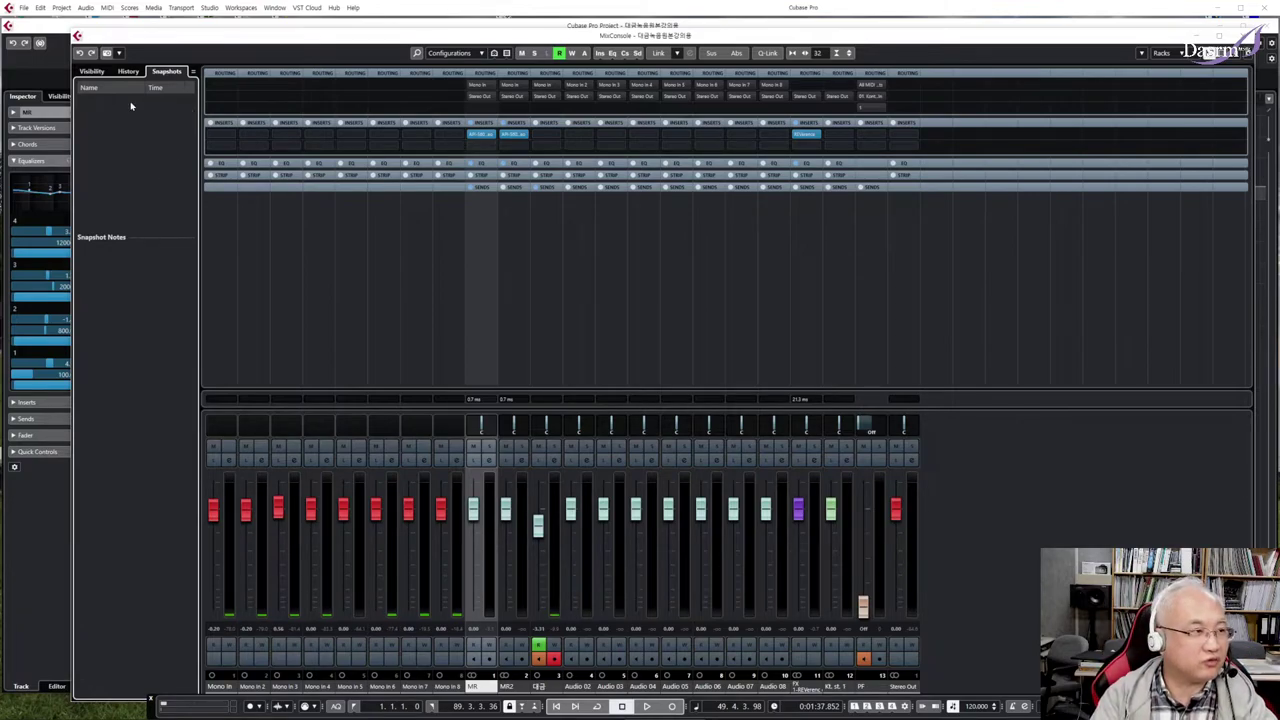
pyautogui.click(92, 72)
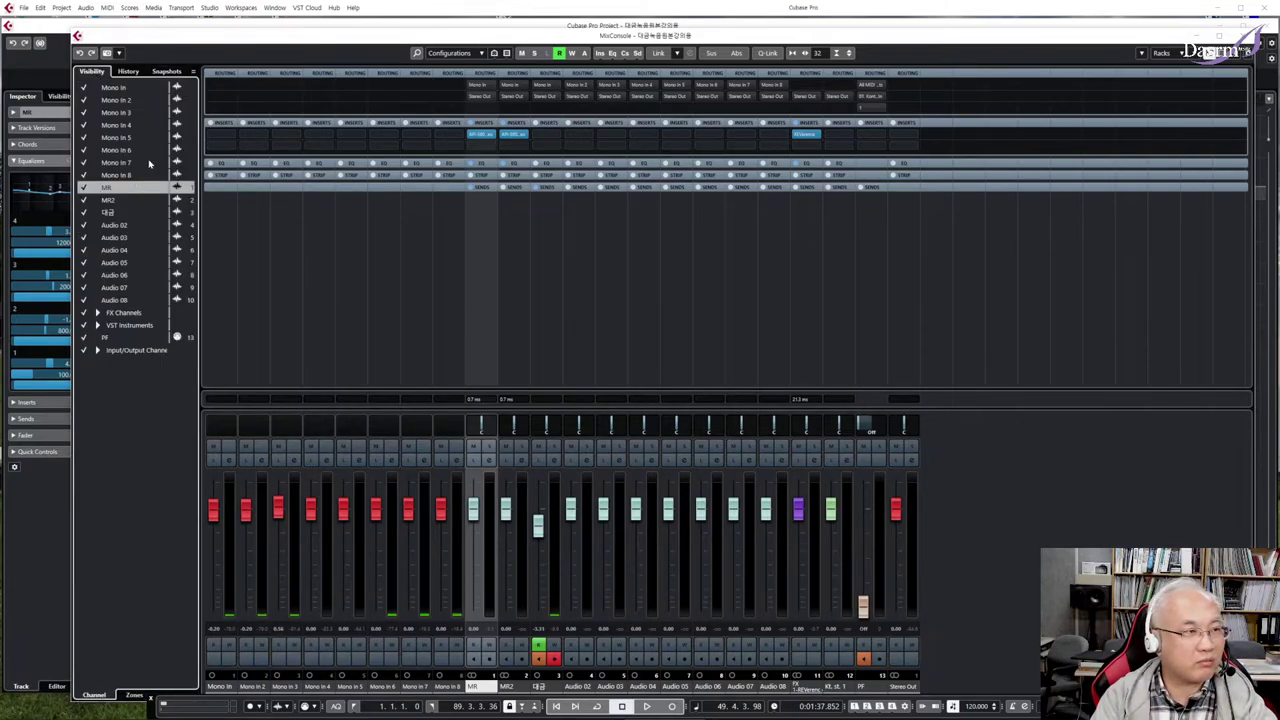
pyautogui.click(1211, 52)
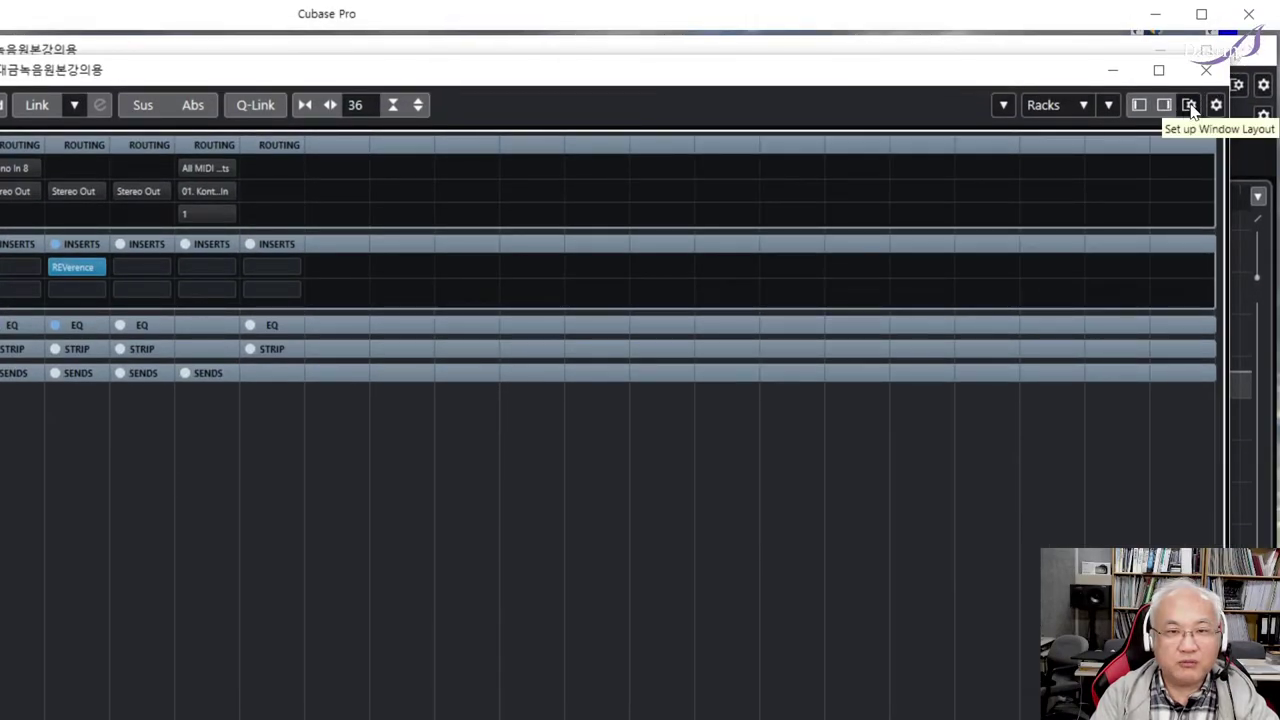
# Step: Open the window layout setup and toggle the MixConsole's Right Zone and Left Zone on and off
pyautogui.click(1189, 106)
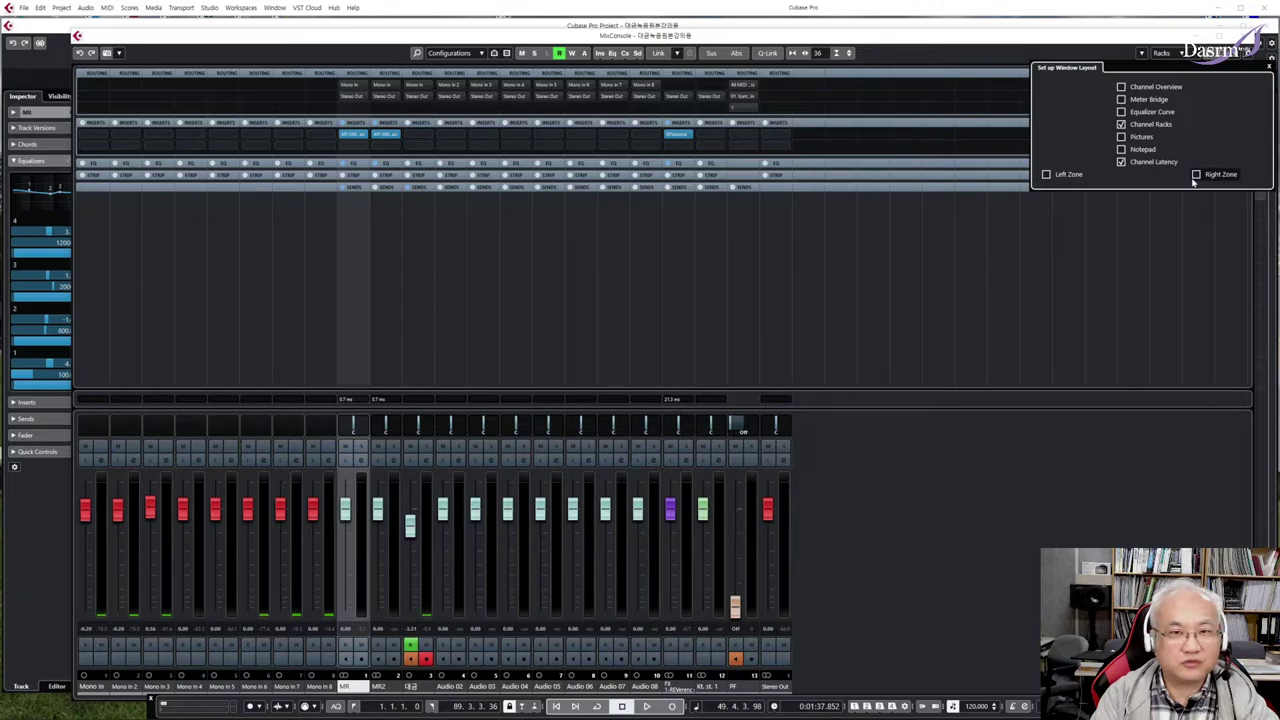
pyautogui.click(1196, 175)
pyautogui.click(1196, 175)
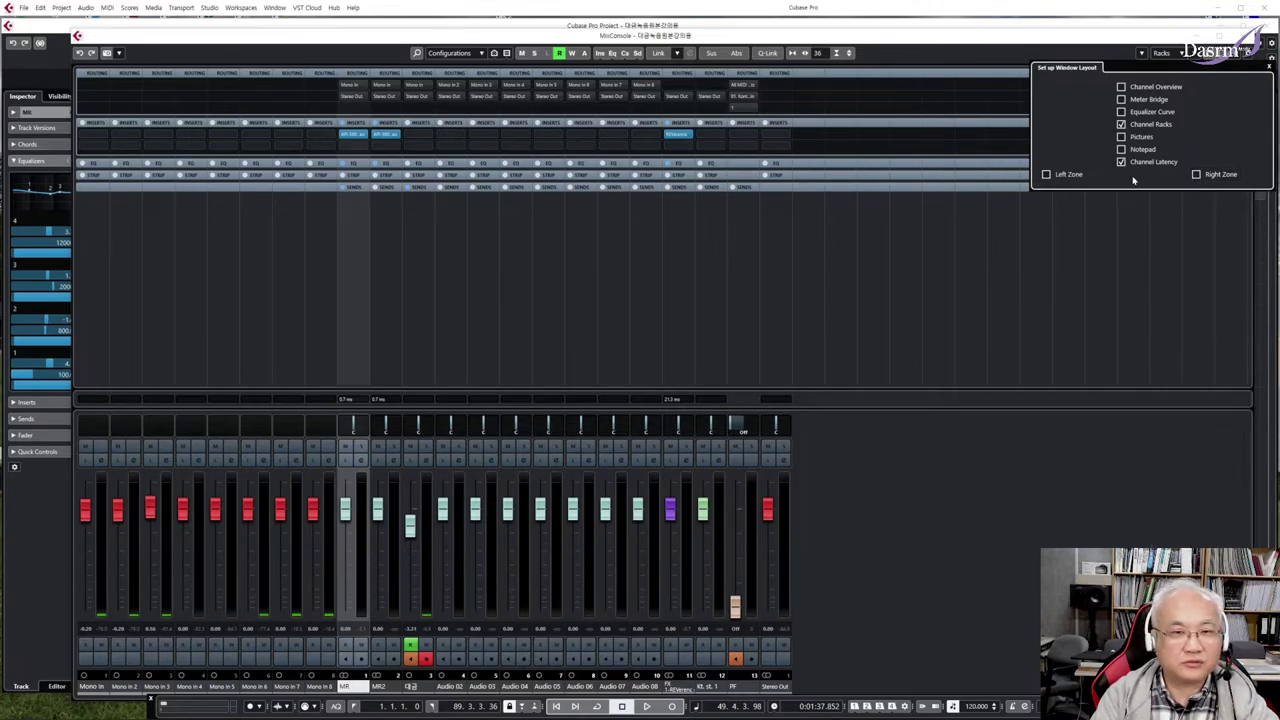
pyautogui.click(1046, 175)
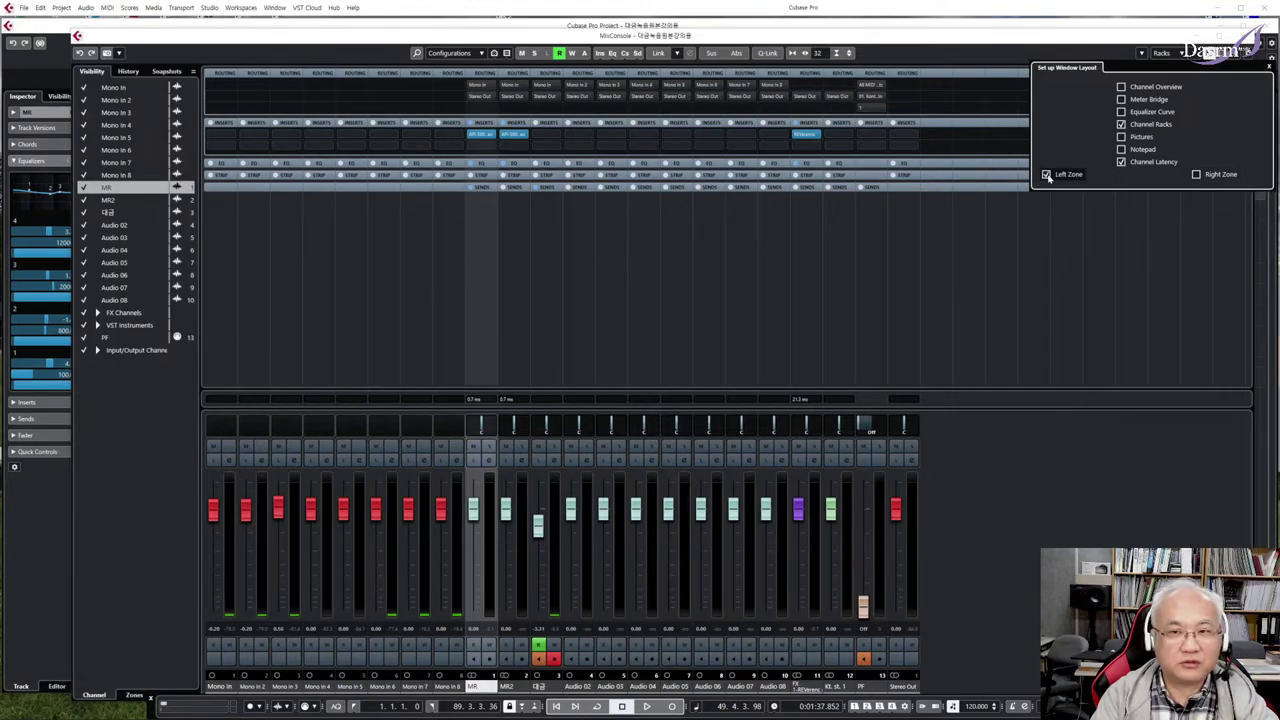
pyautogui.click(1046, 175)
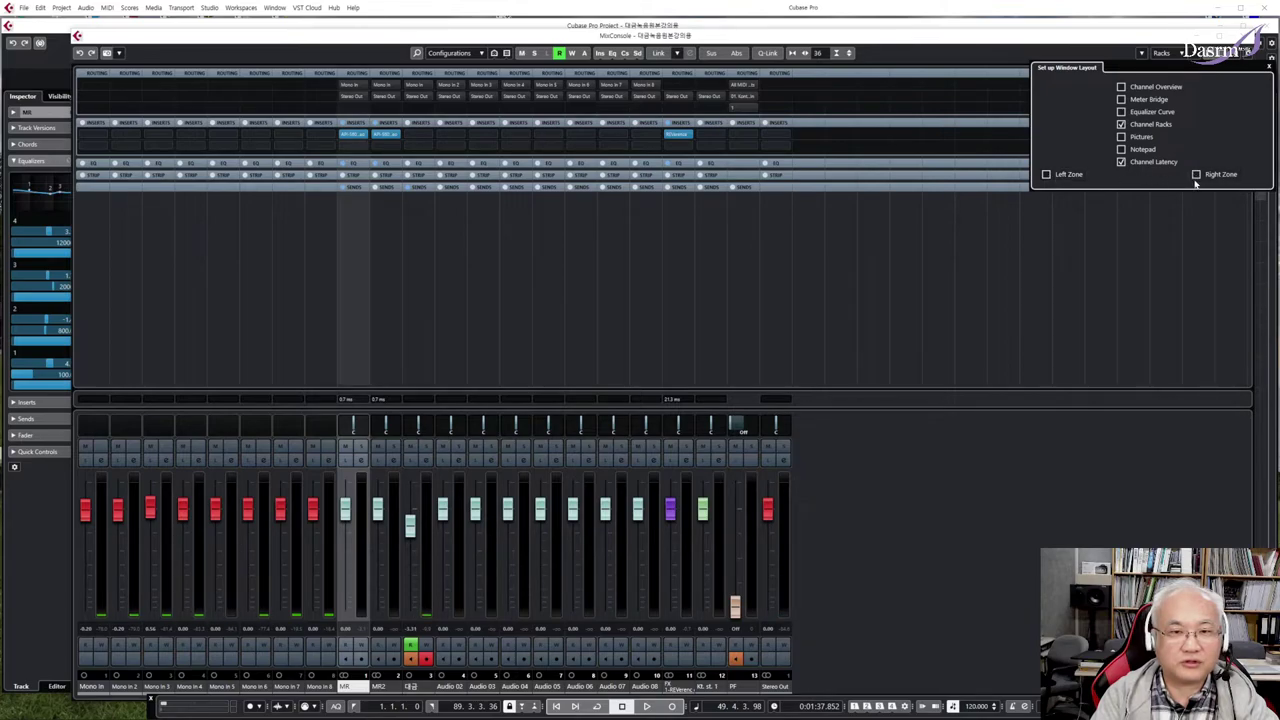
# Step: Show the Channel Overview in the MixConsole and play the project briefly to watch its level display
pyautogui.click(1121, 88)
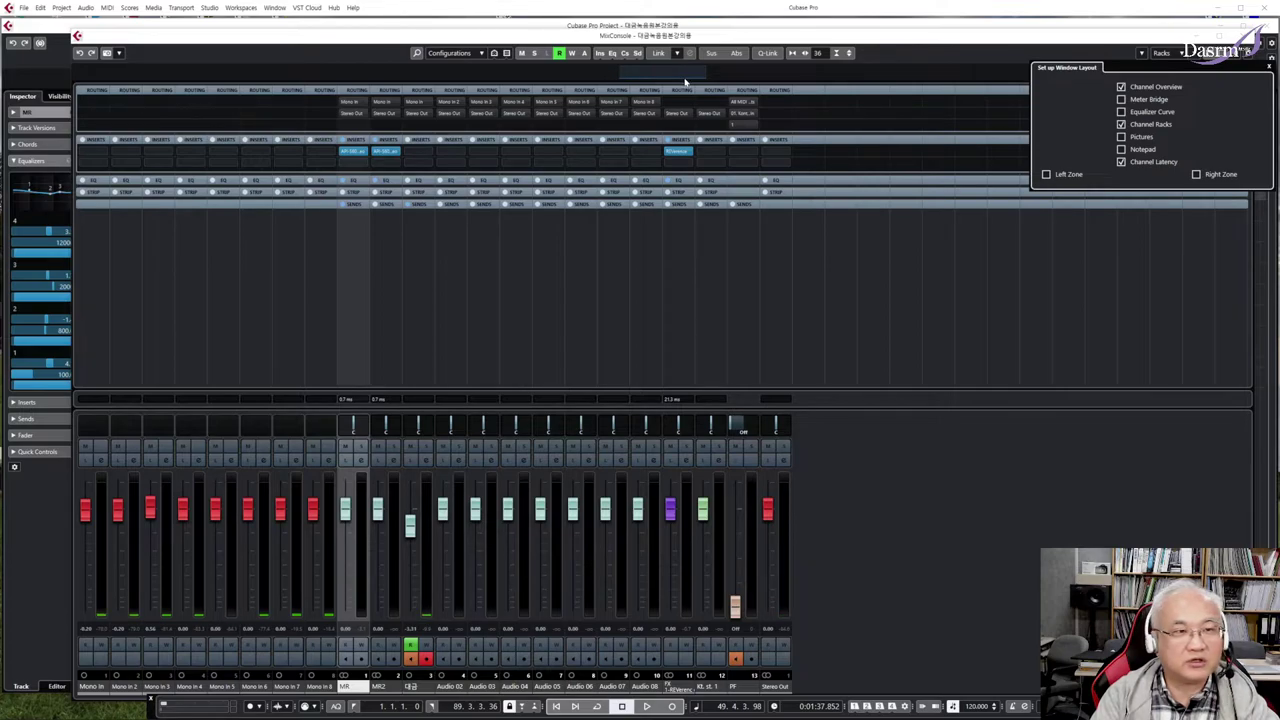
pyautogui.press('space')
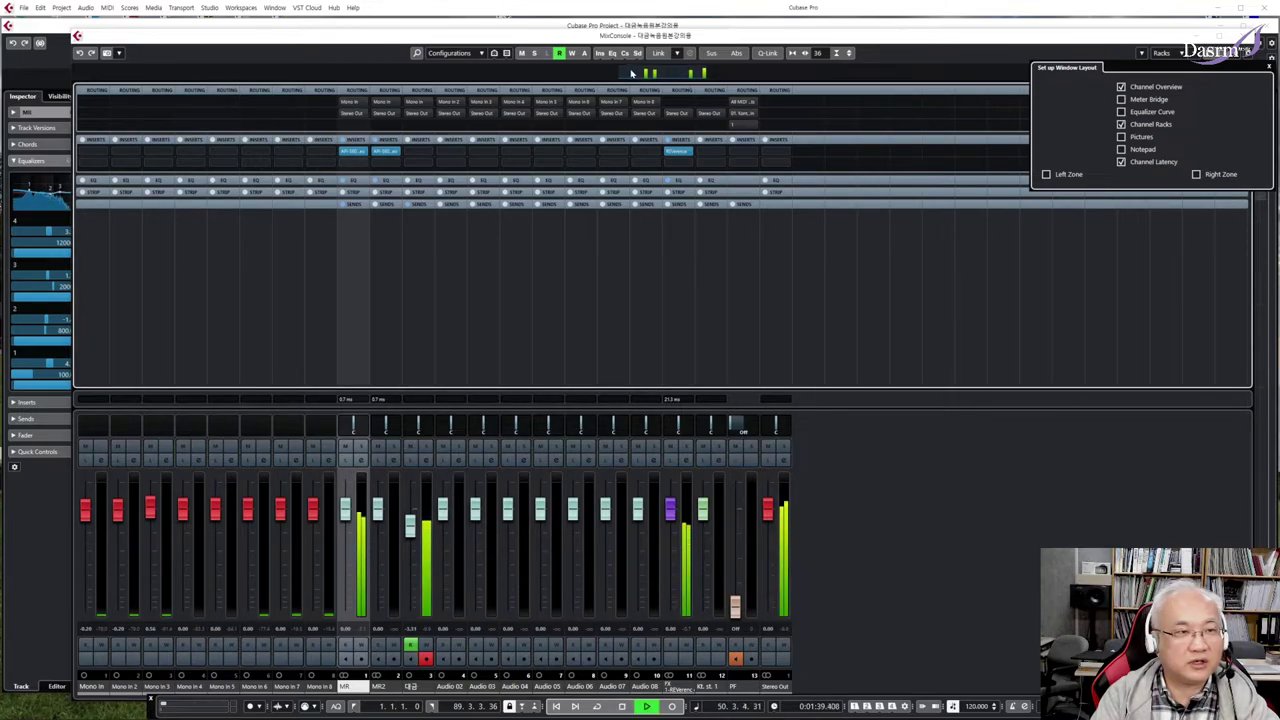
pyautogui.press('space')
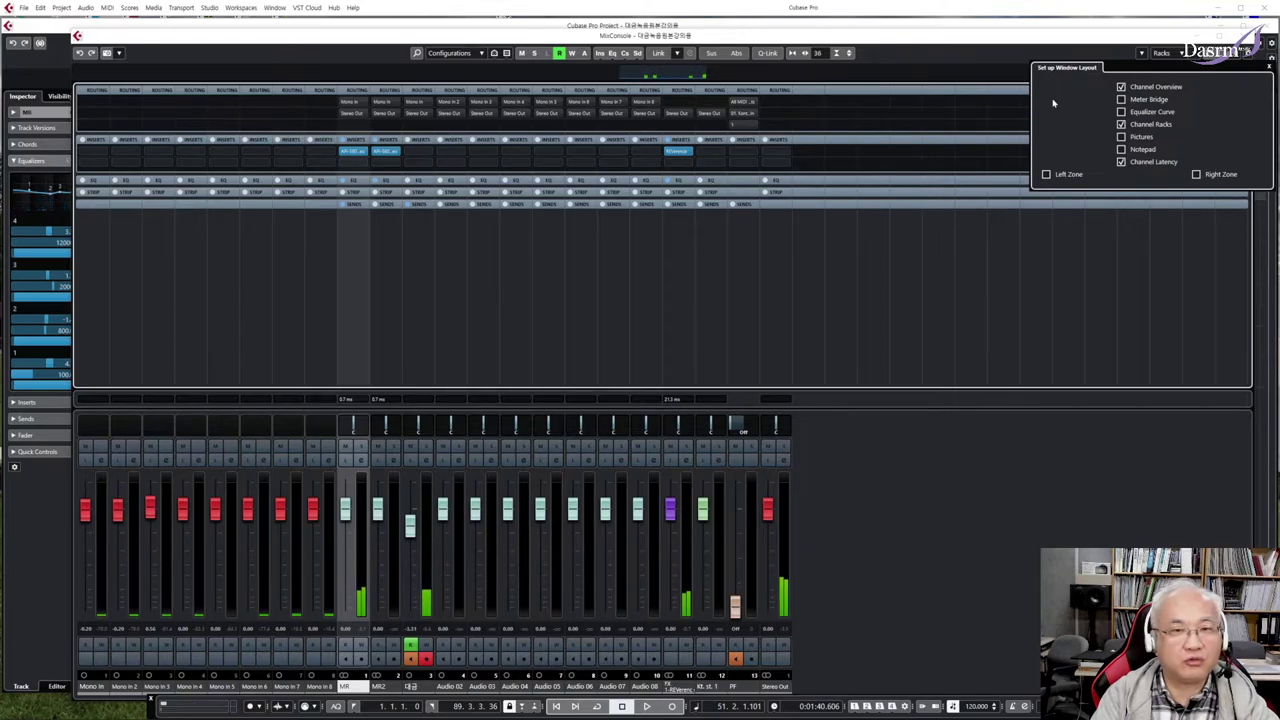
# Step: Show the Meter Bridge in the MixConsole and play two short passages to watch the channel levels on it
pyautogui.press('space')
pyautogui.click(1121, 99)
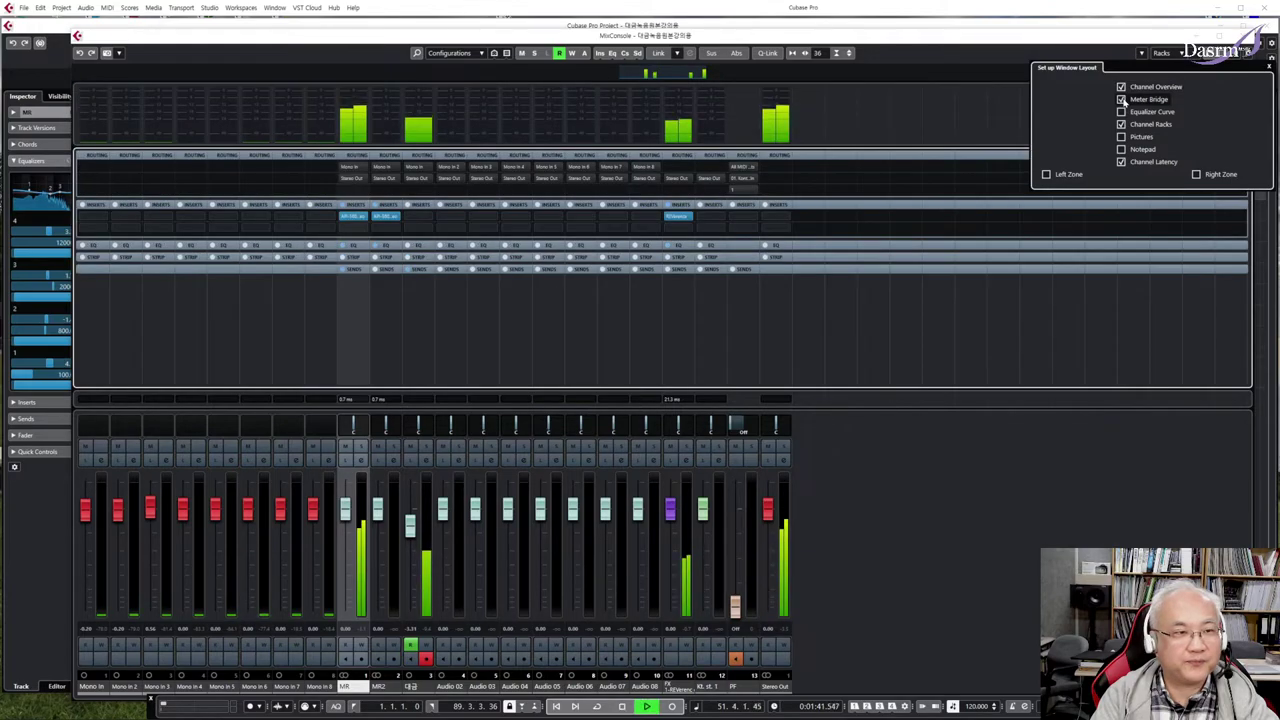
pyautogui.press('space')
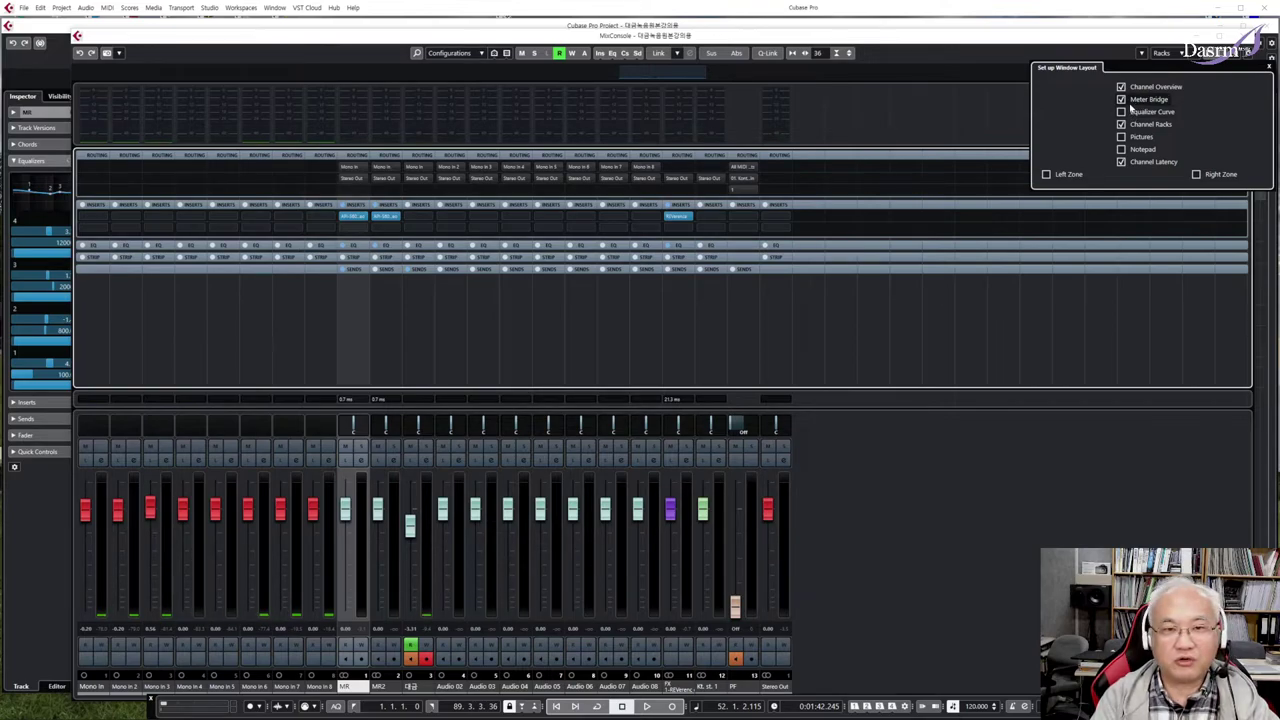
pyautogui.click(1136, 111)
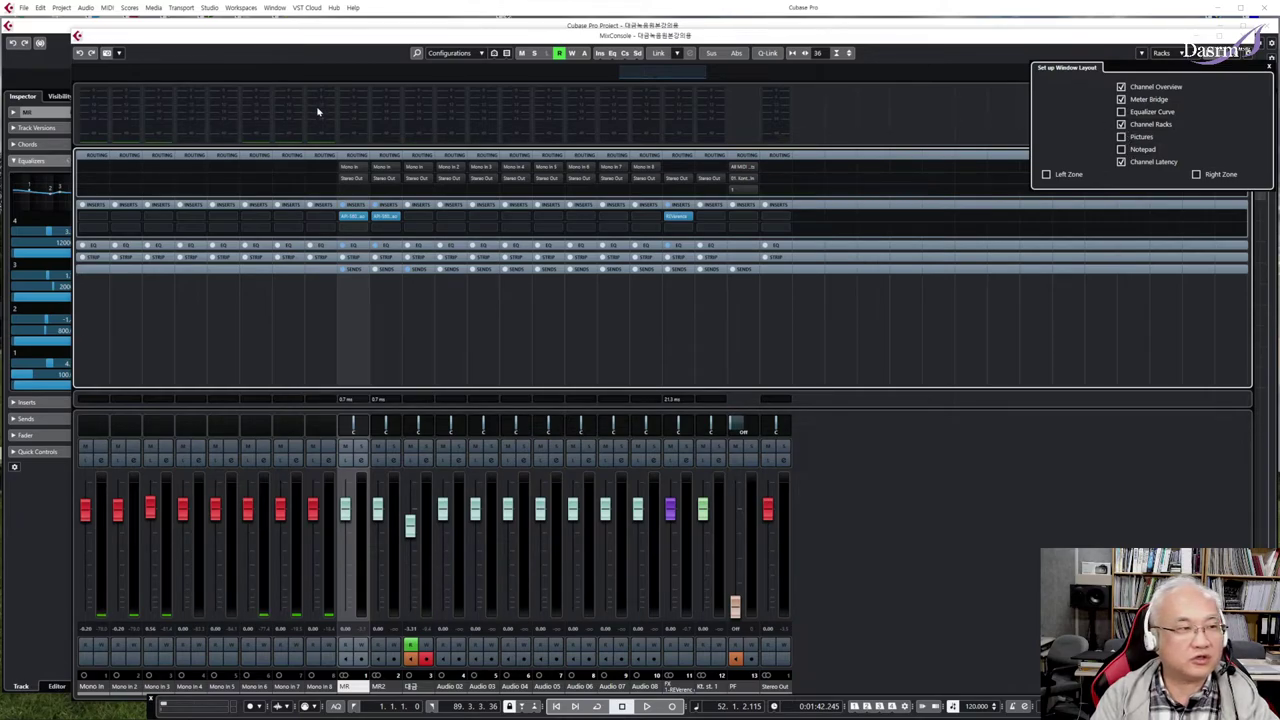
pyautogui.press('space')
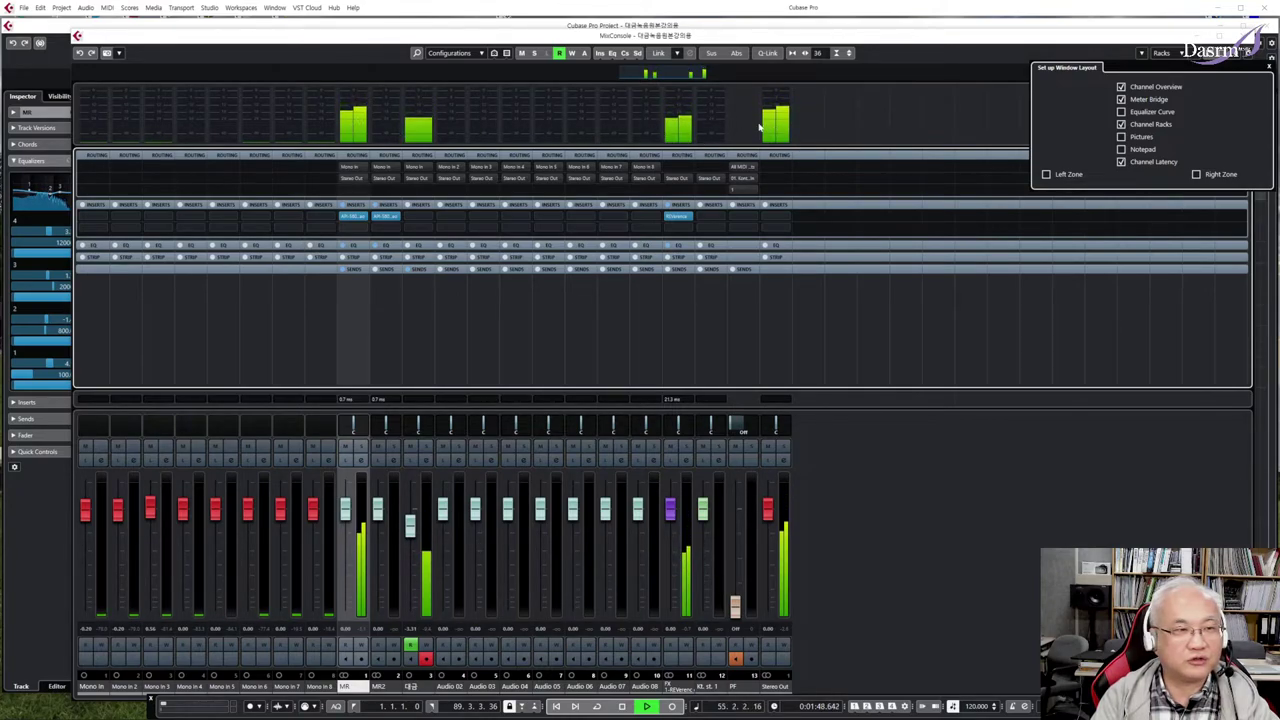
pyautogui.press('space')
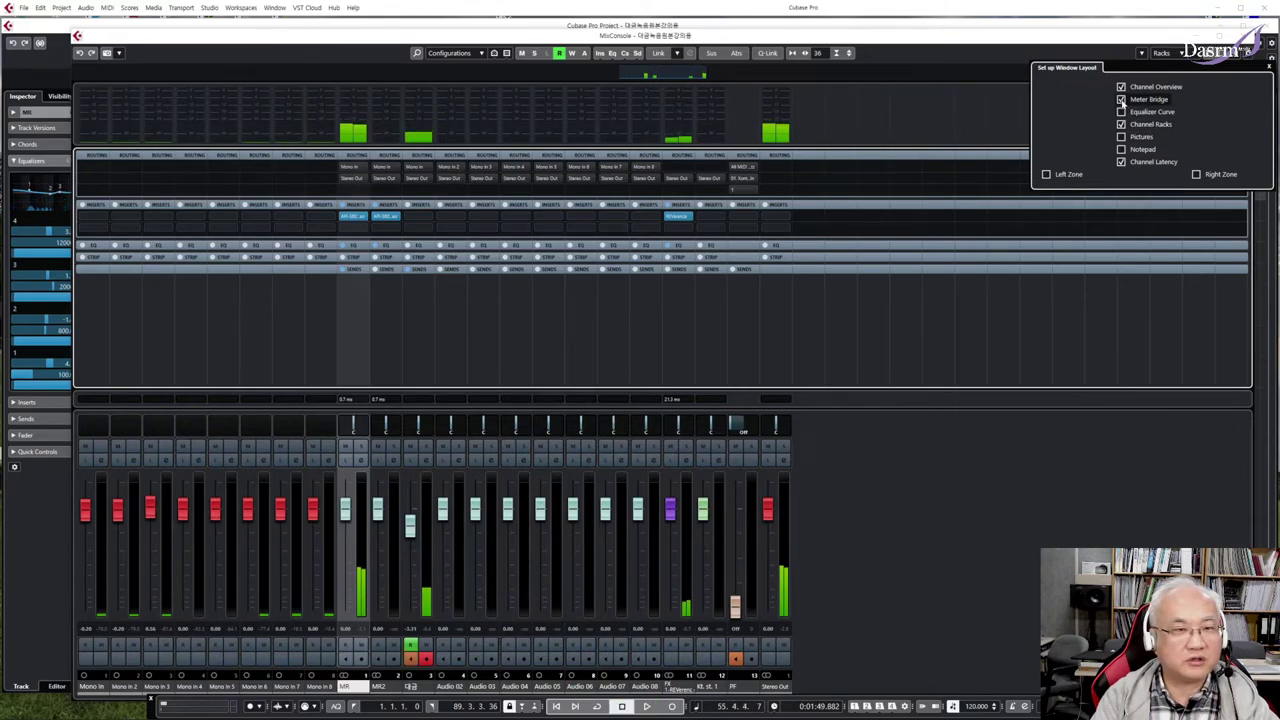
pyautogui.click(1121, 99)
pyautogui.click(1121, 99)
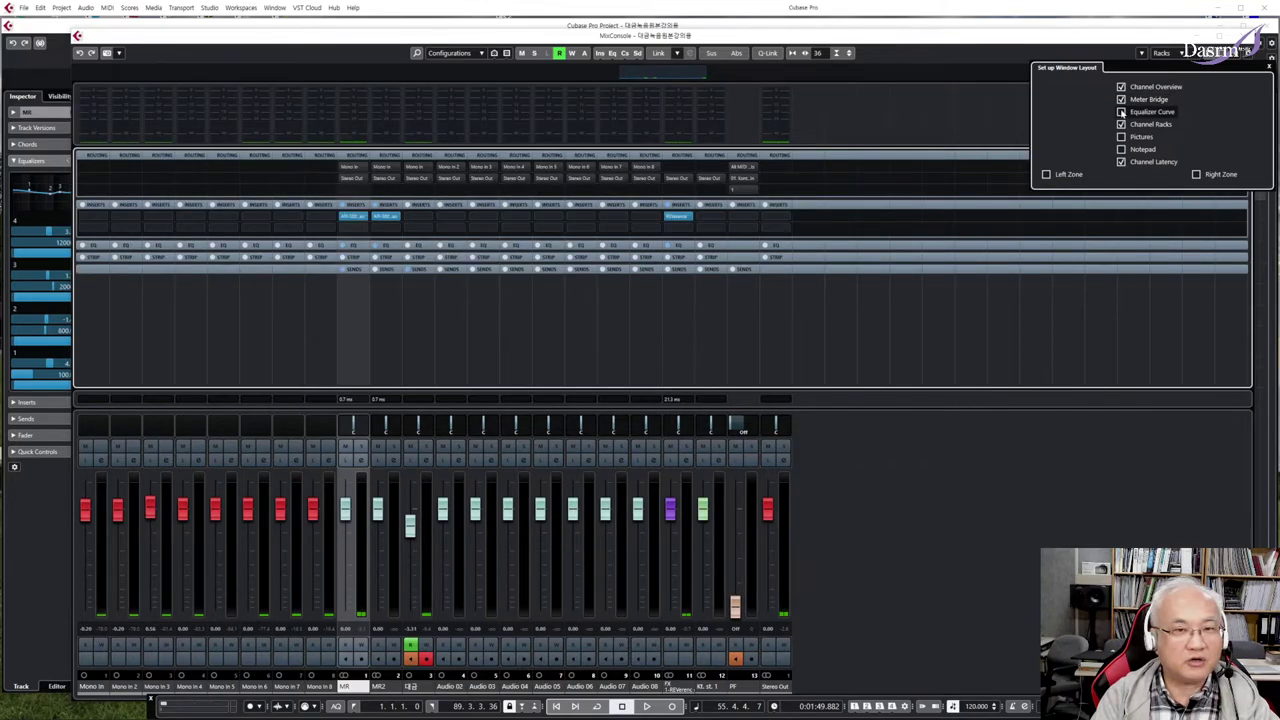
# Step: Show the Equalizer Curve for the channels and play the project briefly
pyautogui.click(1121, 111)
pyautogui.press('space')
pyautogui.press('space')
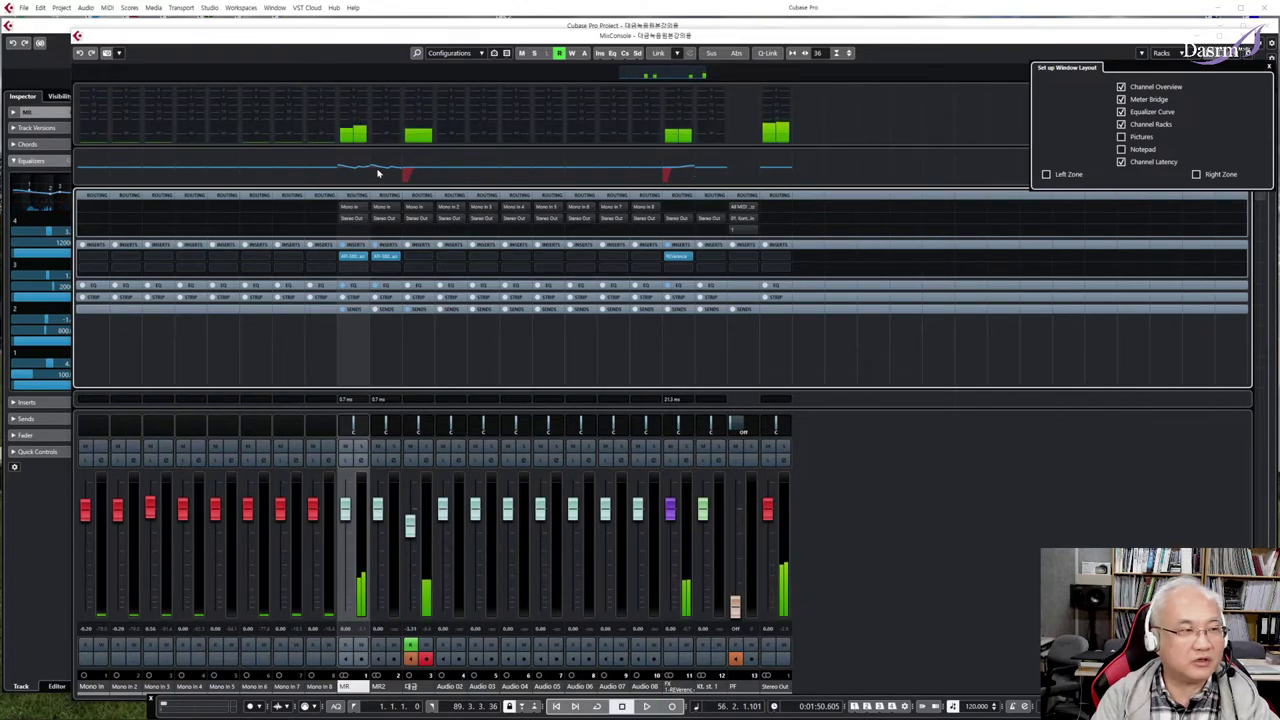
# Step: Show the Pictures section in the MixConsole and play a short passage
pyautogui.click(1121, 136)
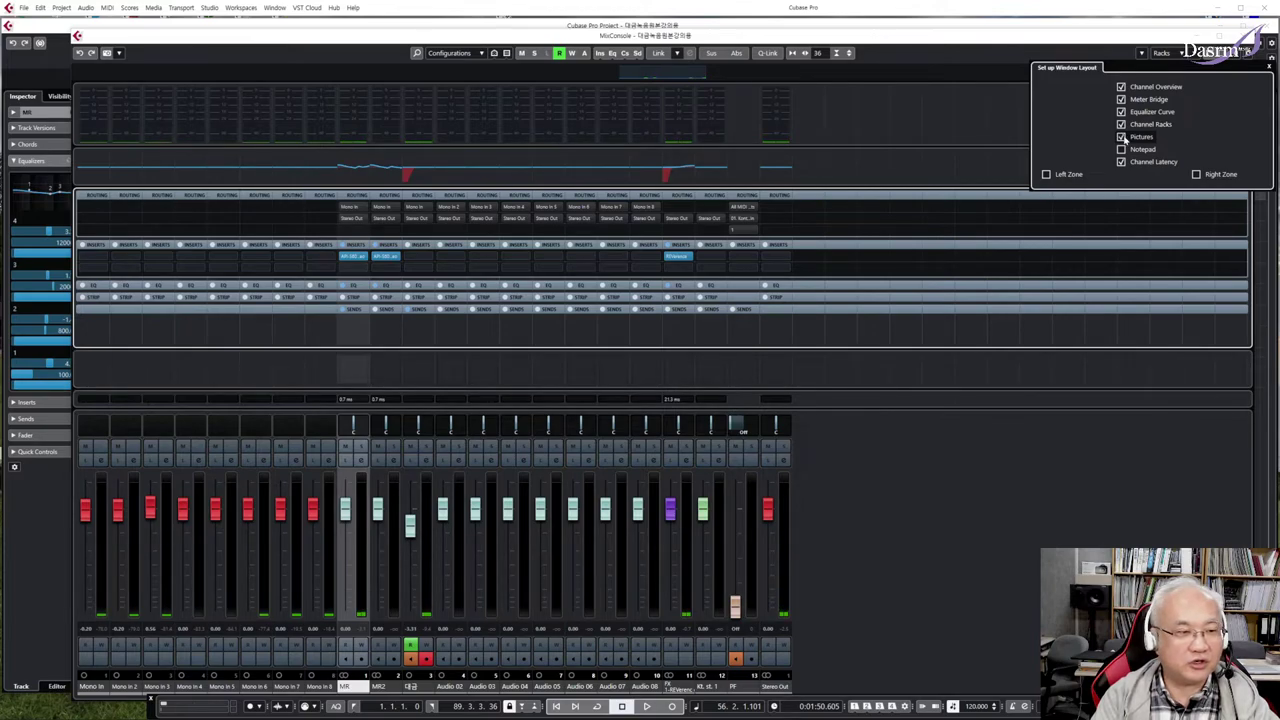
pyautogui.press('space')
pyautogui.press('space')
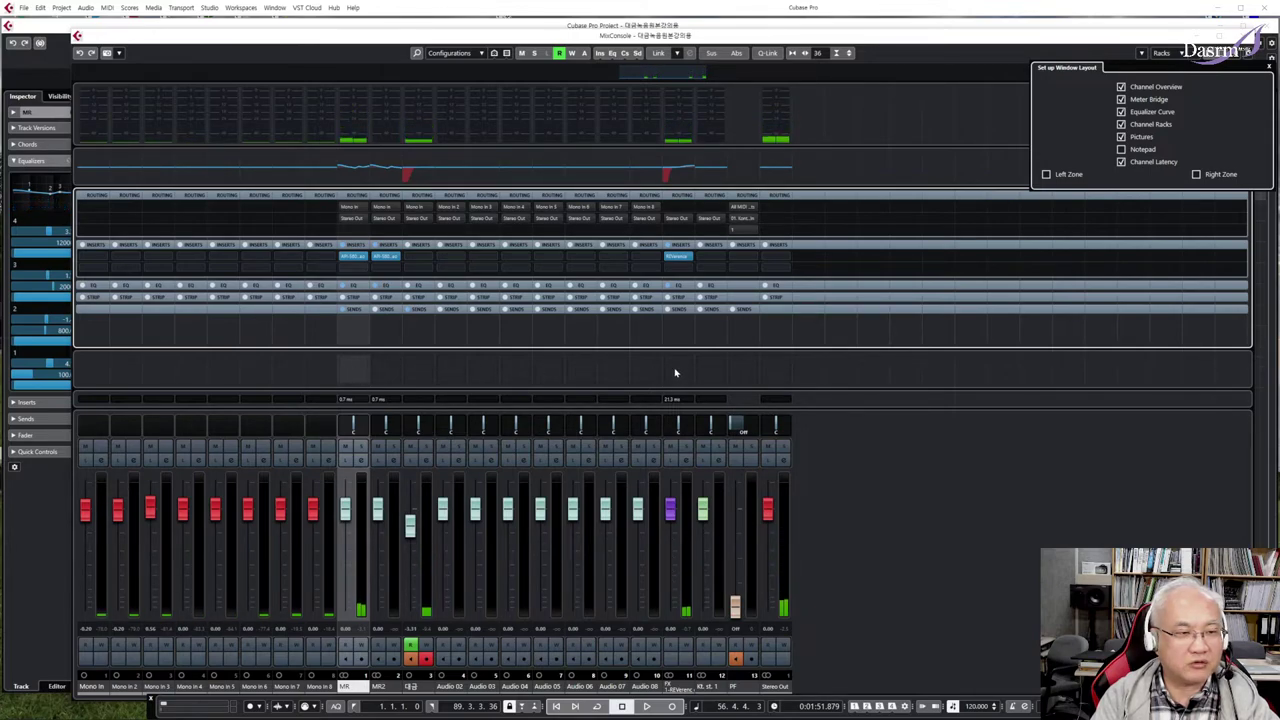
# Step: Open the Track Pictures Browser for the MR channel and look through the factory instrument pictures
pyautogui.click(358, 375)
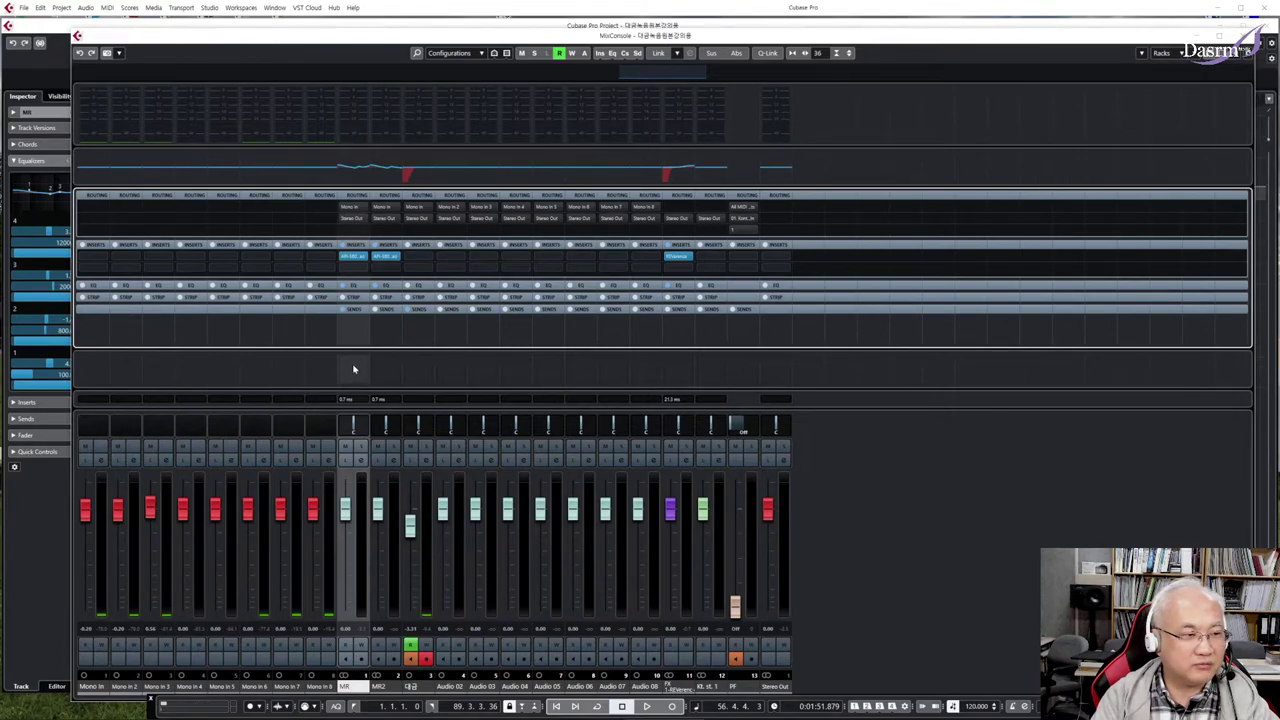
pyautogui.doubleClick(353, 370)
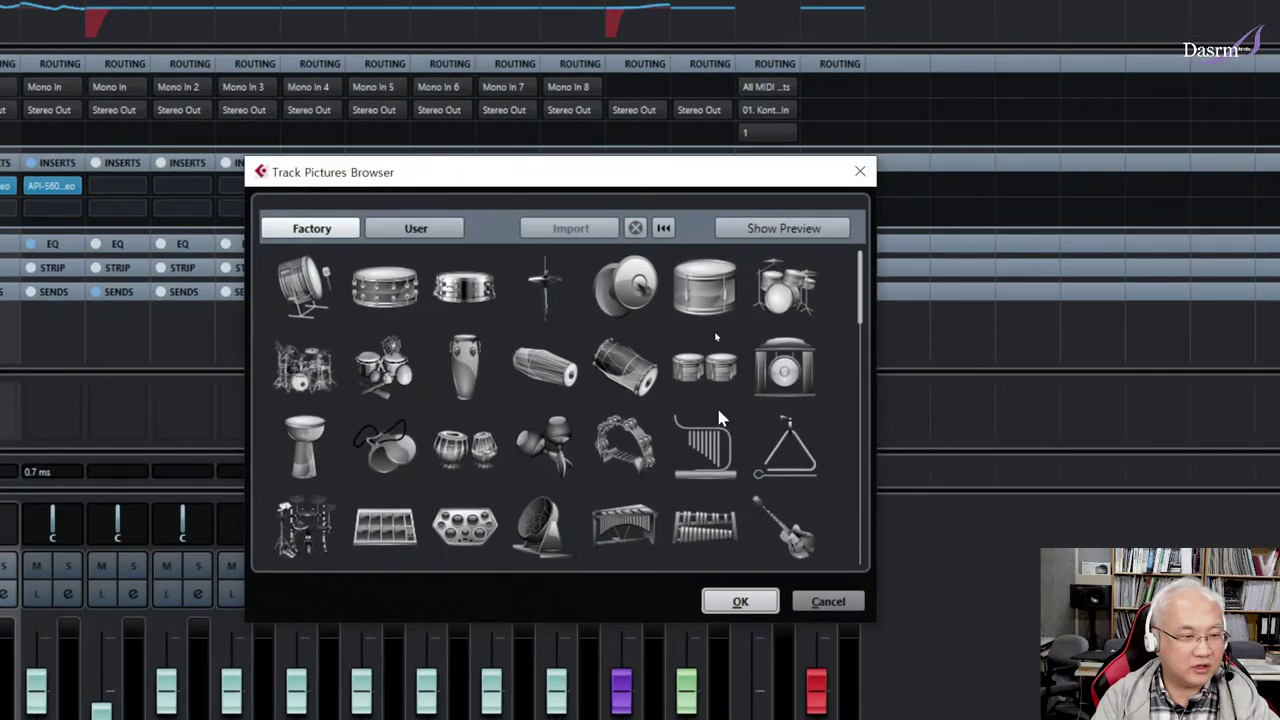
pyautogui.moveTo(862, 290); pyautogui.dragTo(855, 262)
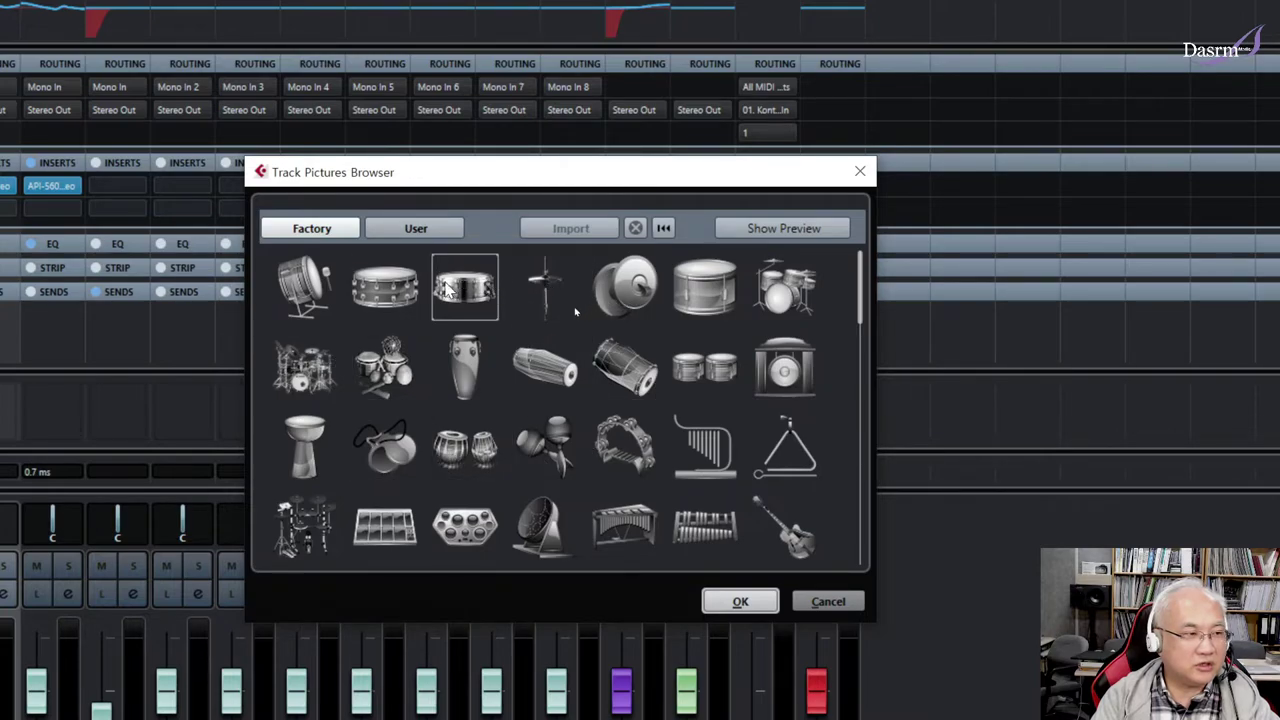
# Step: View the User track pictures and the picture import file dialog without importing anything
pyautogui.click(437, 232)
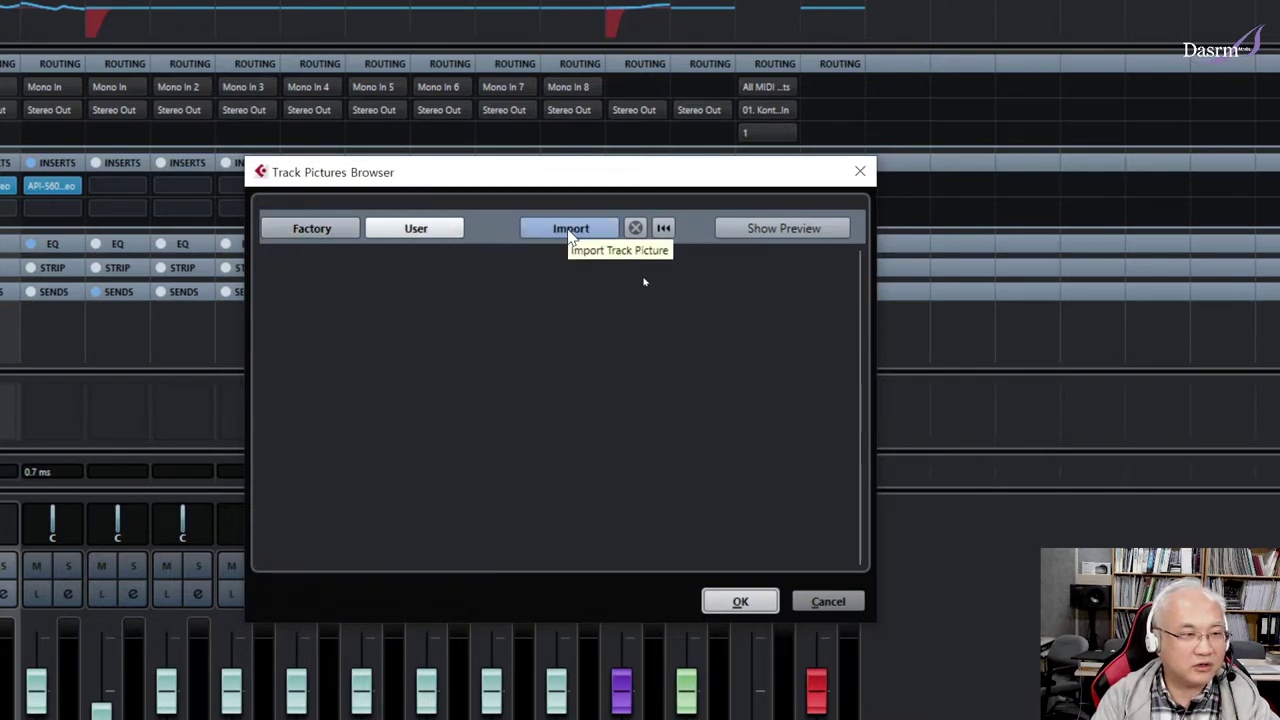
pyautogui.click(571, 230)
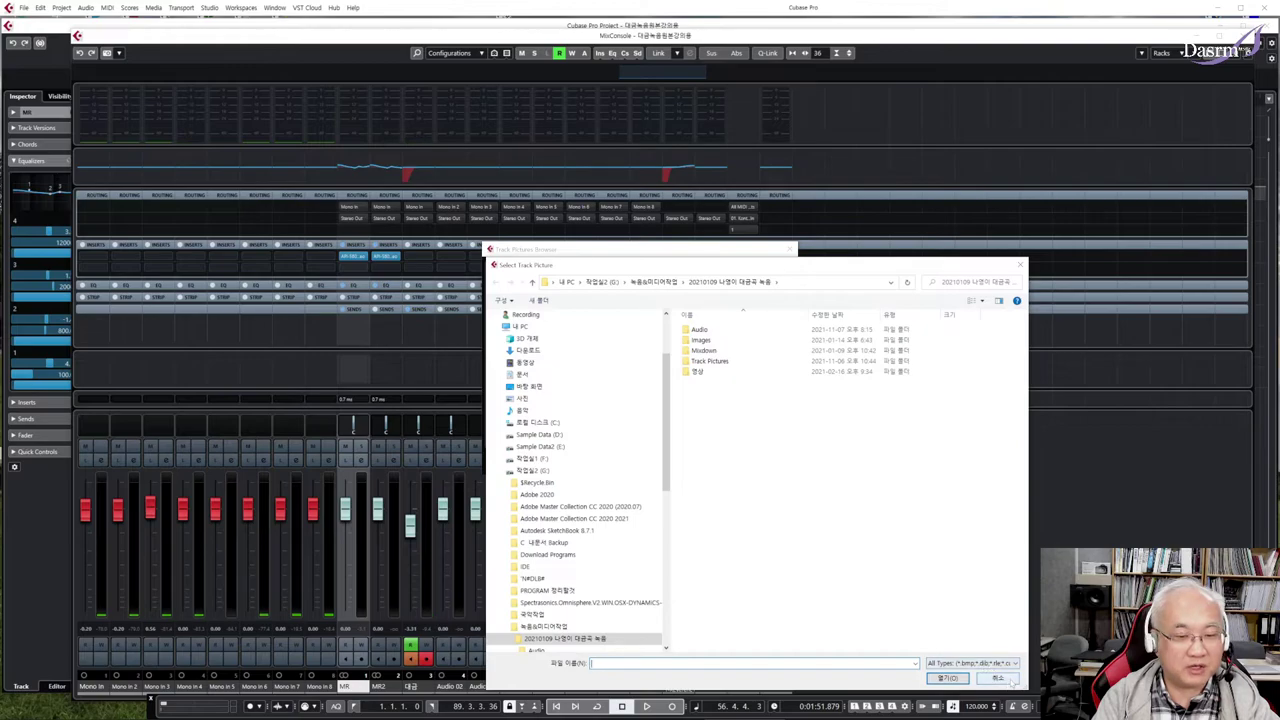
pyautogui.click(1002, 678)
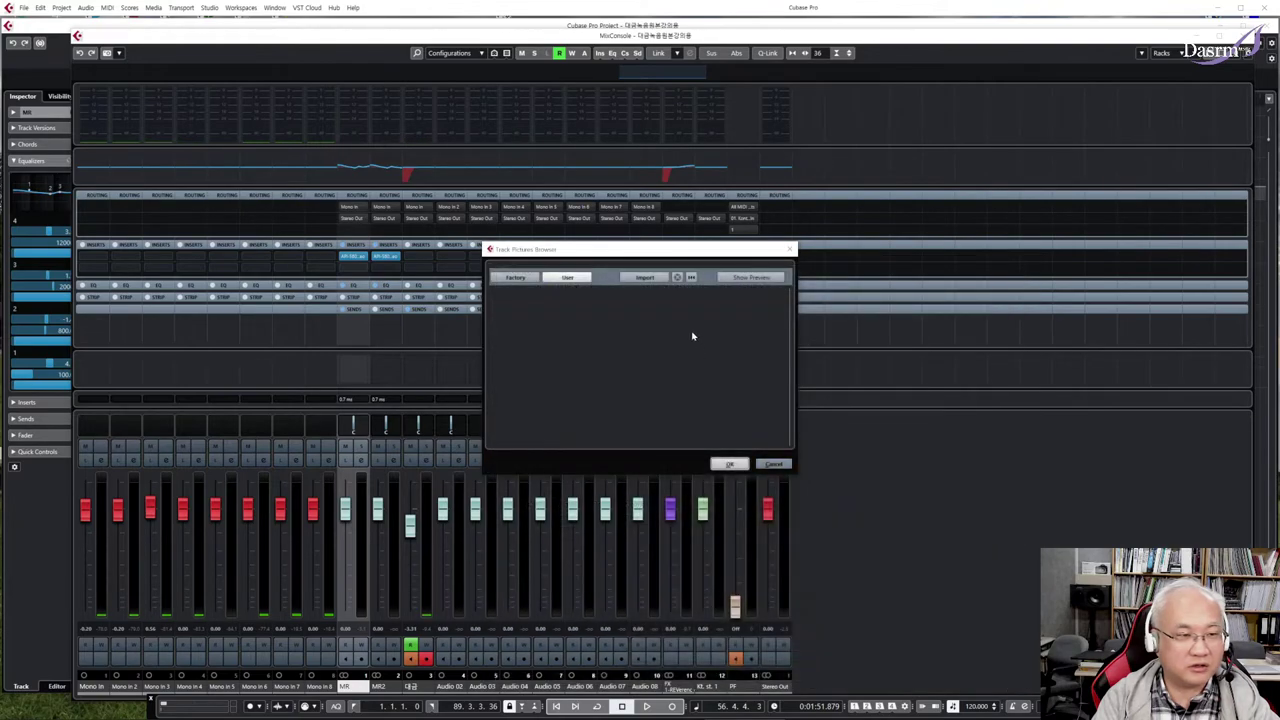
# Step: Assign the factory drum kit picture from the first row to the MR channel
pyautogui.click(515, 278)
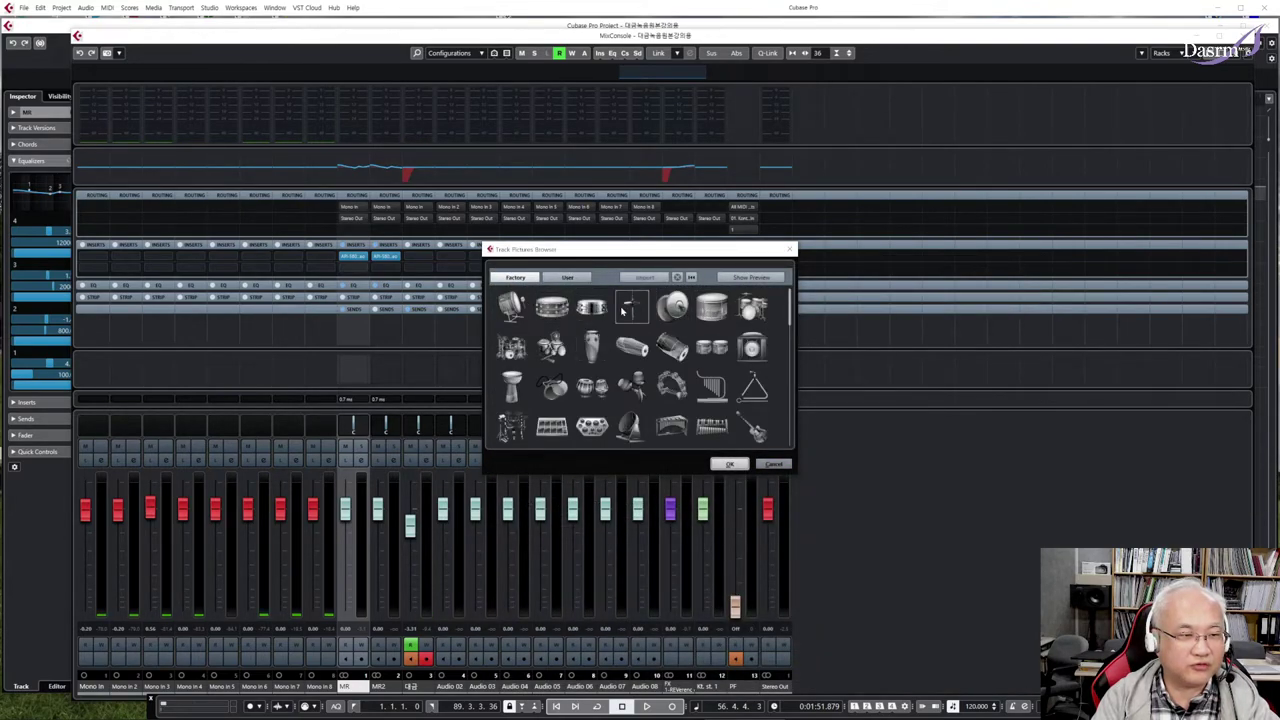
pyautogui.click(752, 307)
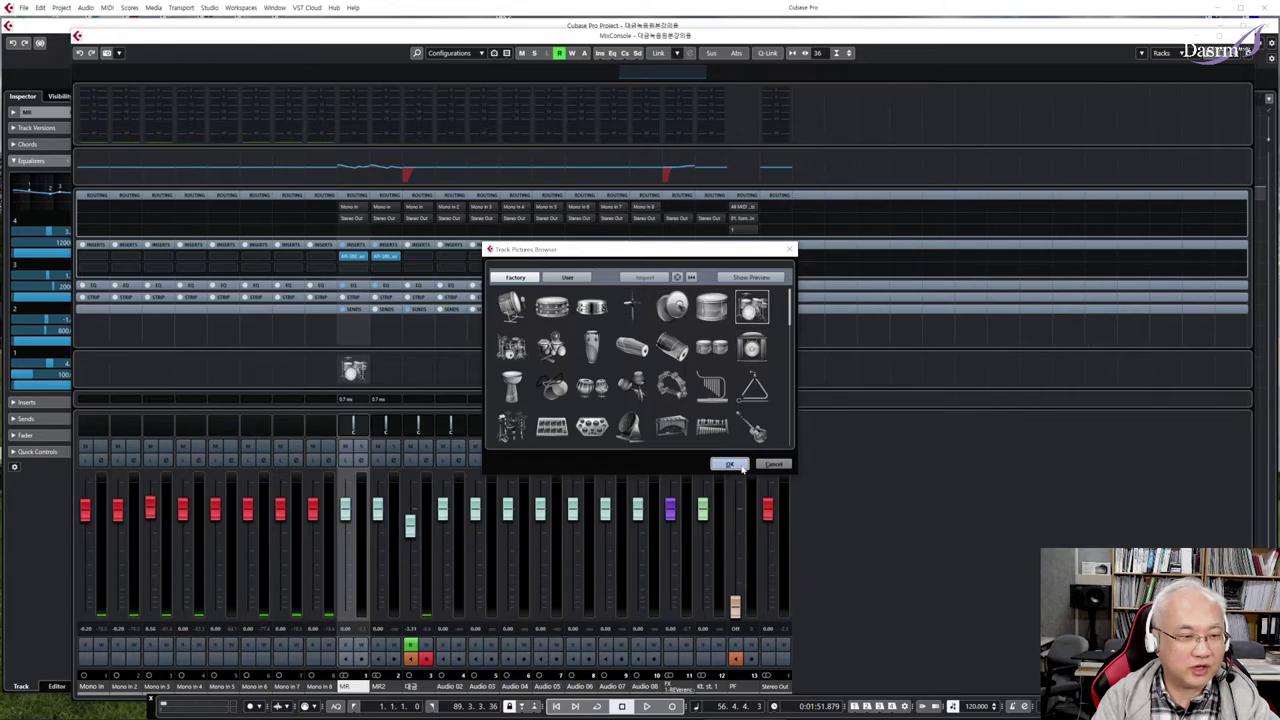
pyautogui.click(740, 466)
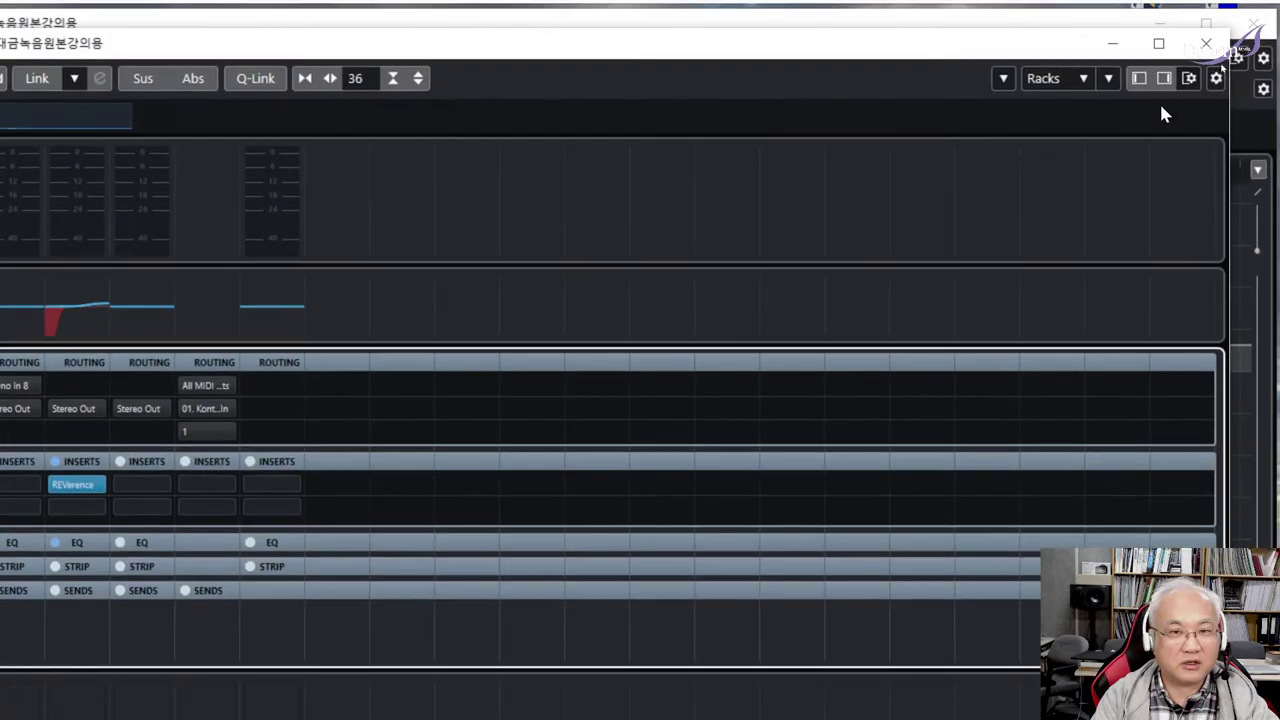
# Step: Show the Notepad section in the MixConsole and enter a short Korean note for the MR channel
pyautogui.click(1234, 53)
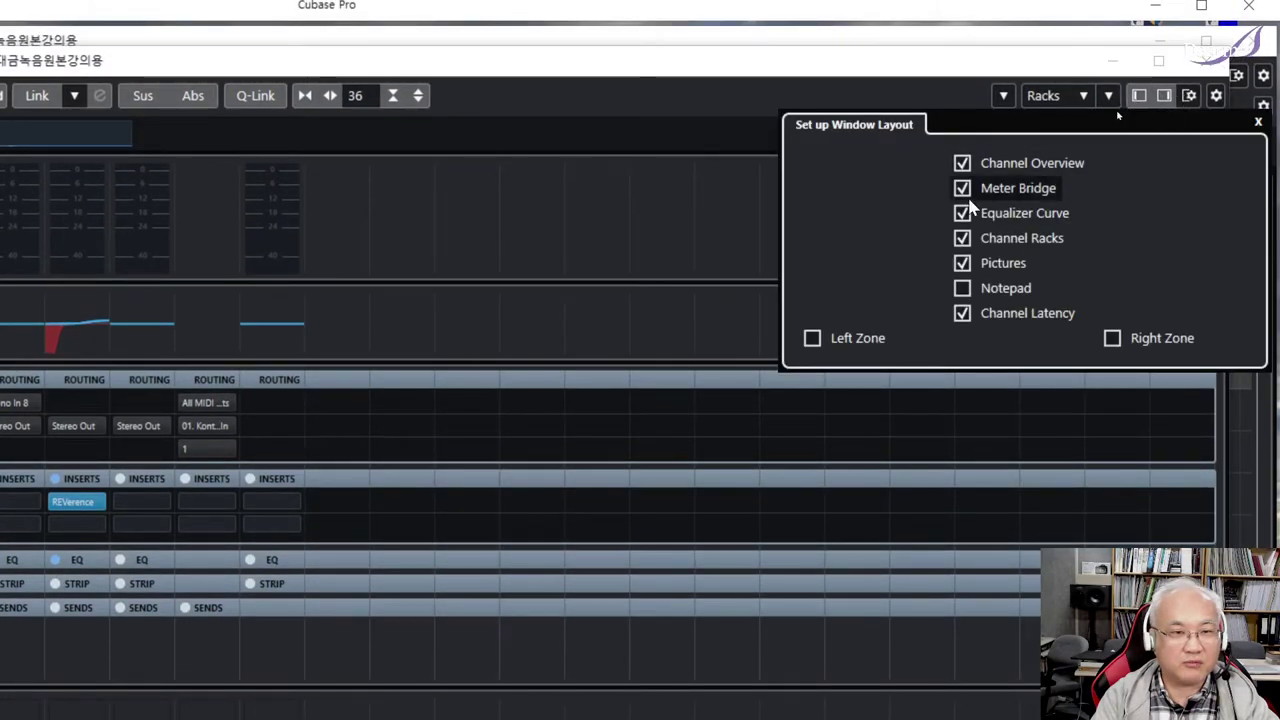
pyautogui.click(964, 290)
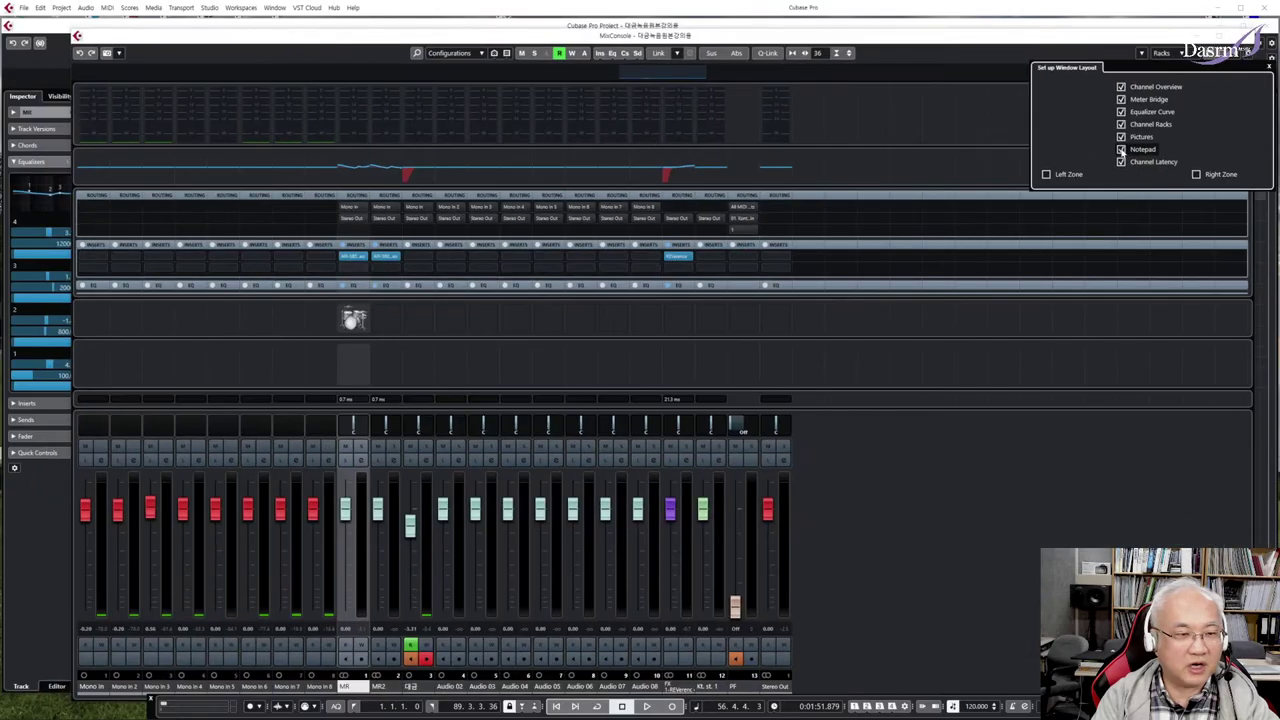
pyautogui.click(350, 368)
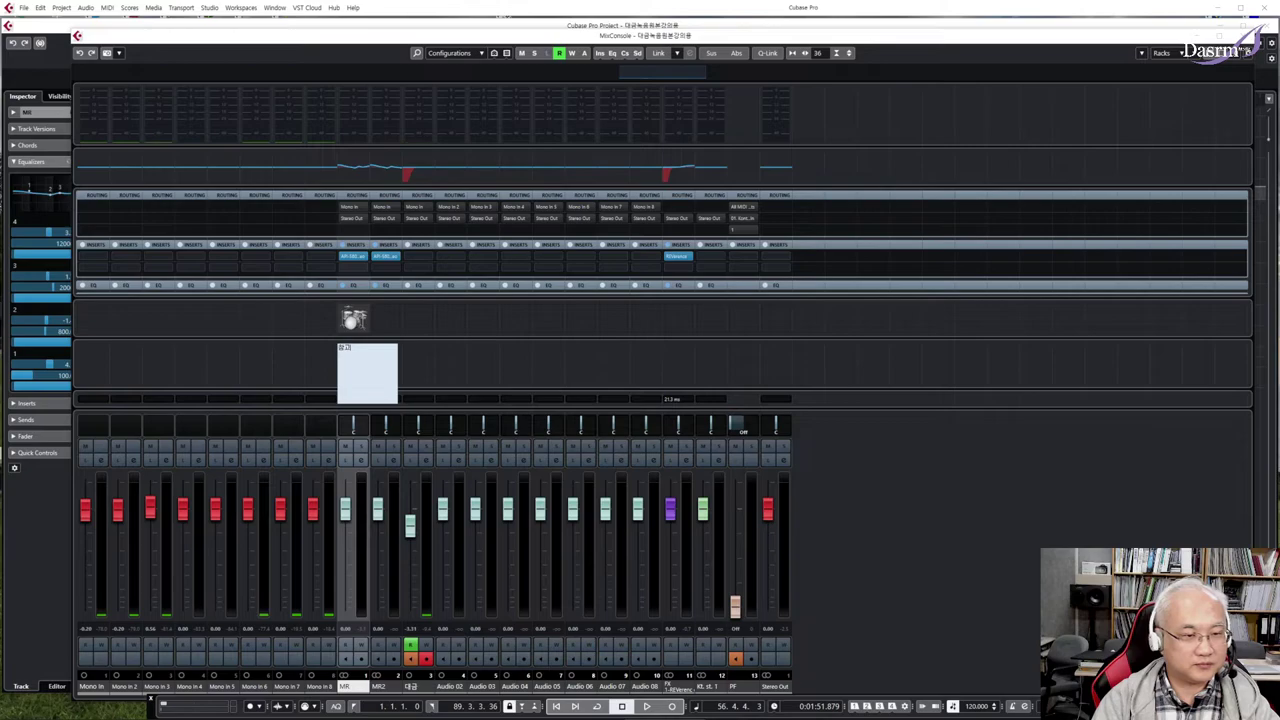
pyautogui.press('Escape')
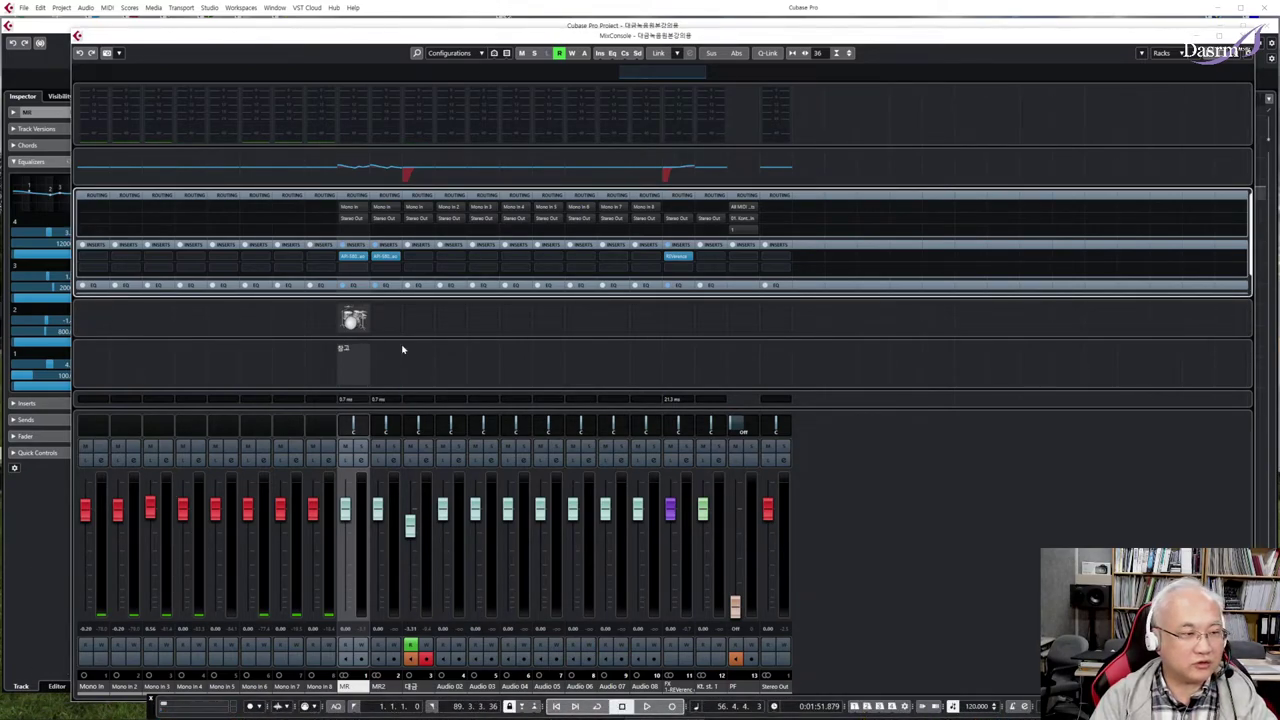
# Step: Hide the MixConsole's Notepad and Pictures sections, and toggle the Channel Racks off and back on
pyautogui.click(1235, 57)
pyautogui.click(1122, 149)
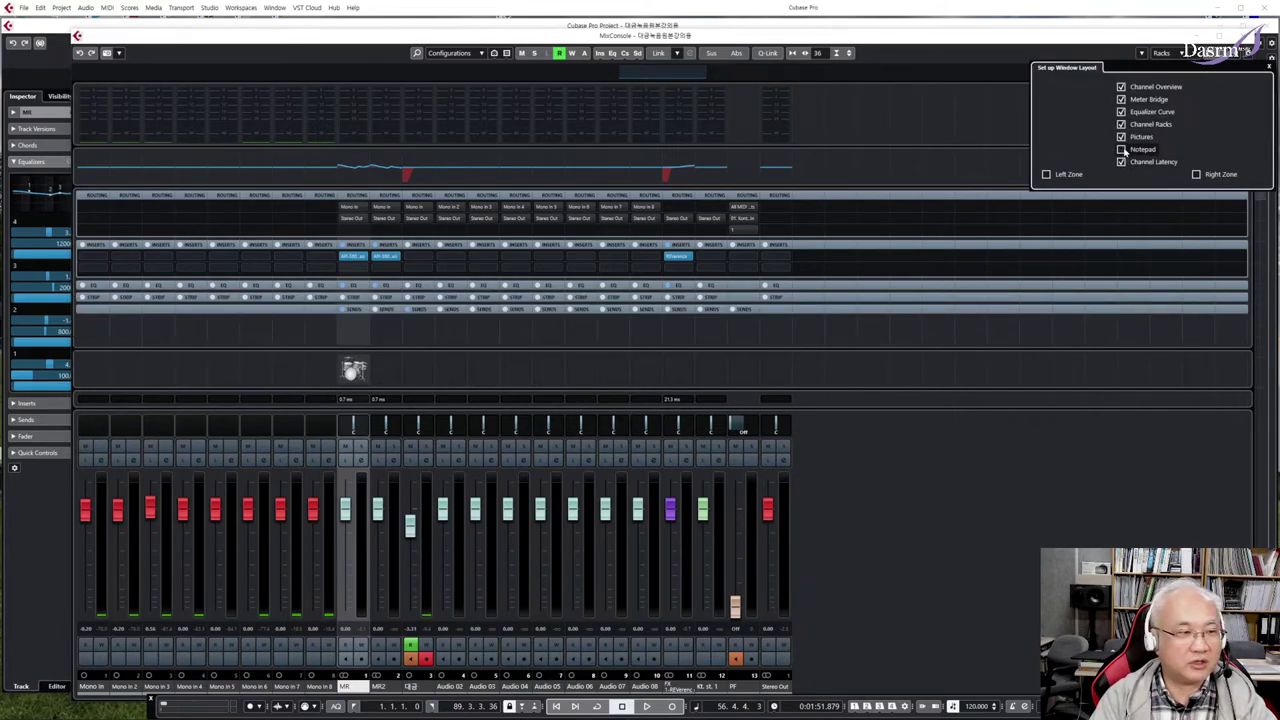
pyautogui.click(1122, 136)
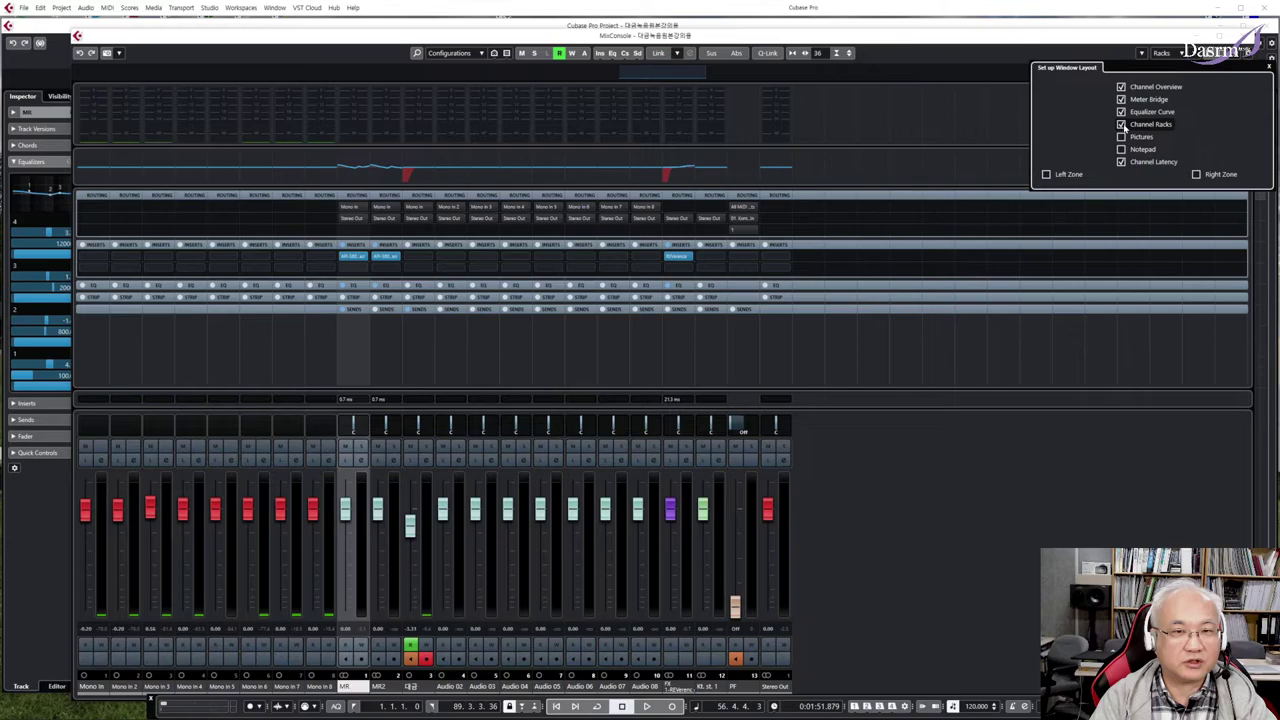
pyautogui.click(1122, 124)
pyautogui.click(1122, 124)
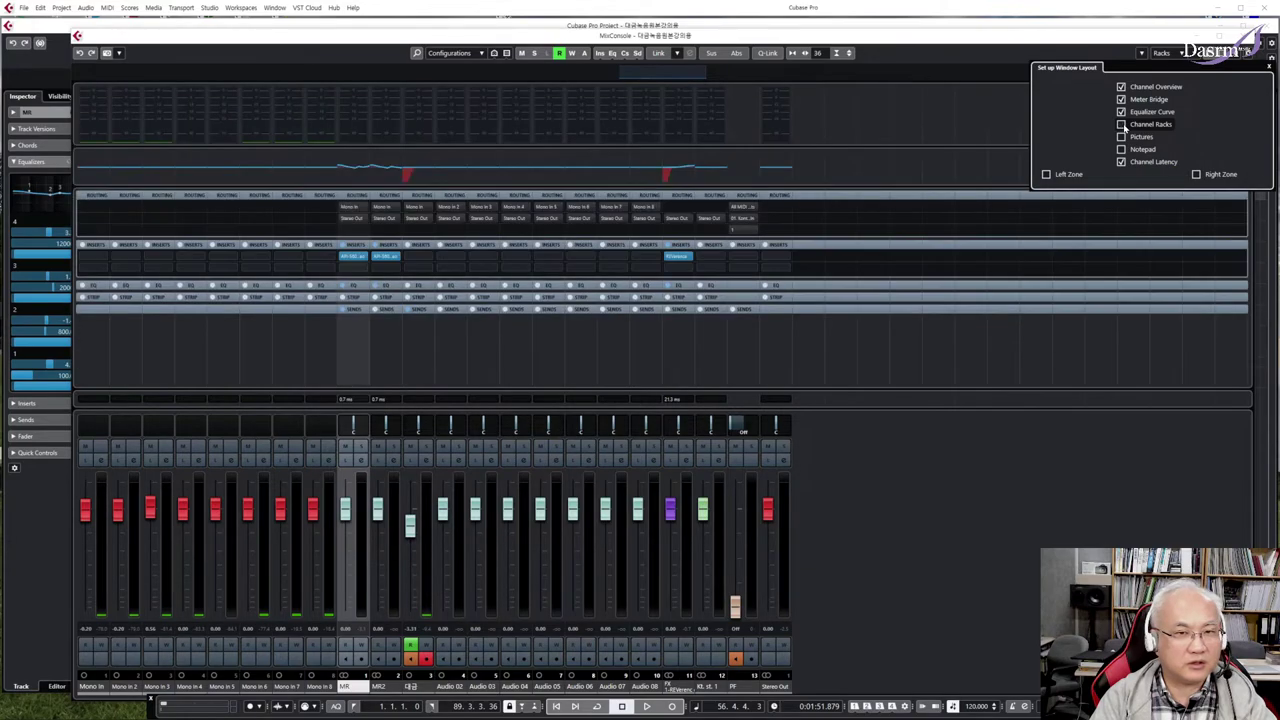
# Step: Toggle the Channel Racks off and on, and hide the MixConsole's Equalizer Curve, Meter Bridge and Channel Overview sections
pyautogui.click(1122, 124)
pyautogui.click(1122, 124)
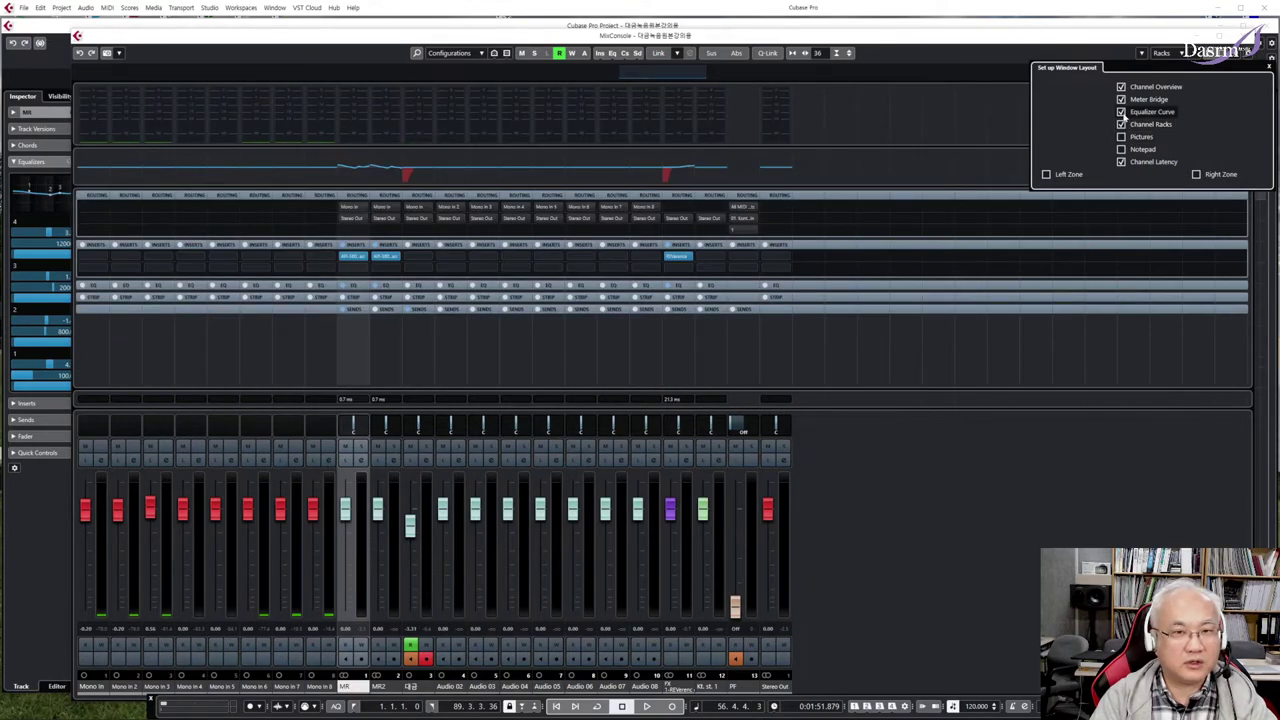
pyautogui.click(1122, 111)
pyautogui.click(1122, 99)
pyautogui.click(1122, 87)
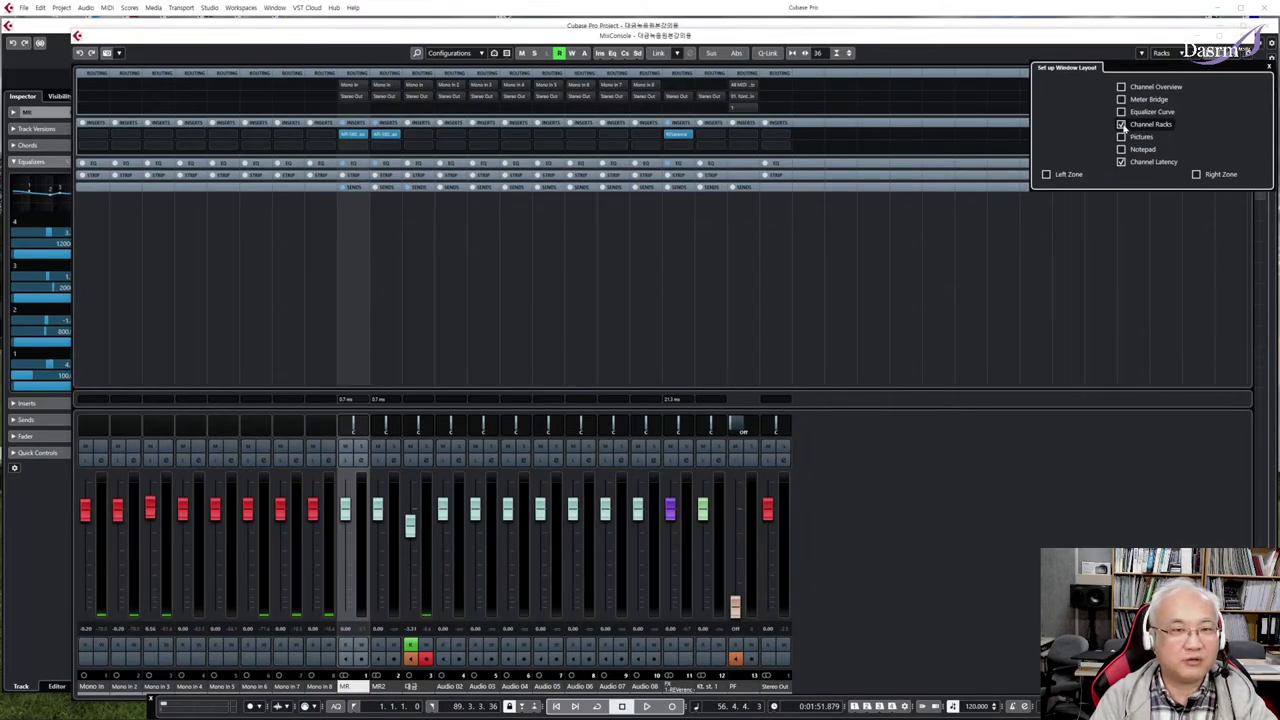
# Step: Hide and reshow the MixConsole's Channel Racks twice to compare the fader section's height
pyautogui.click(1121, 124)
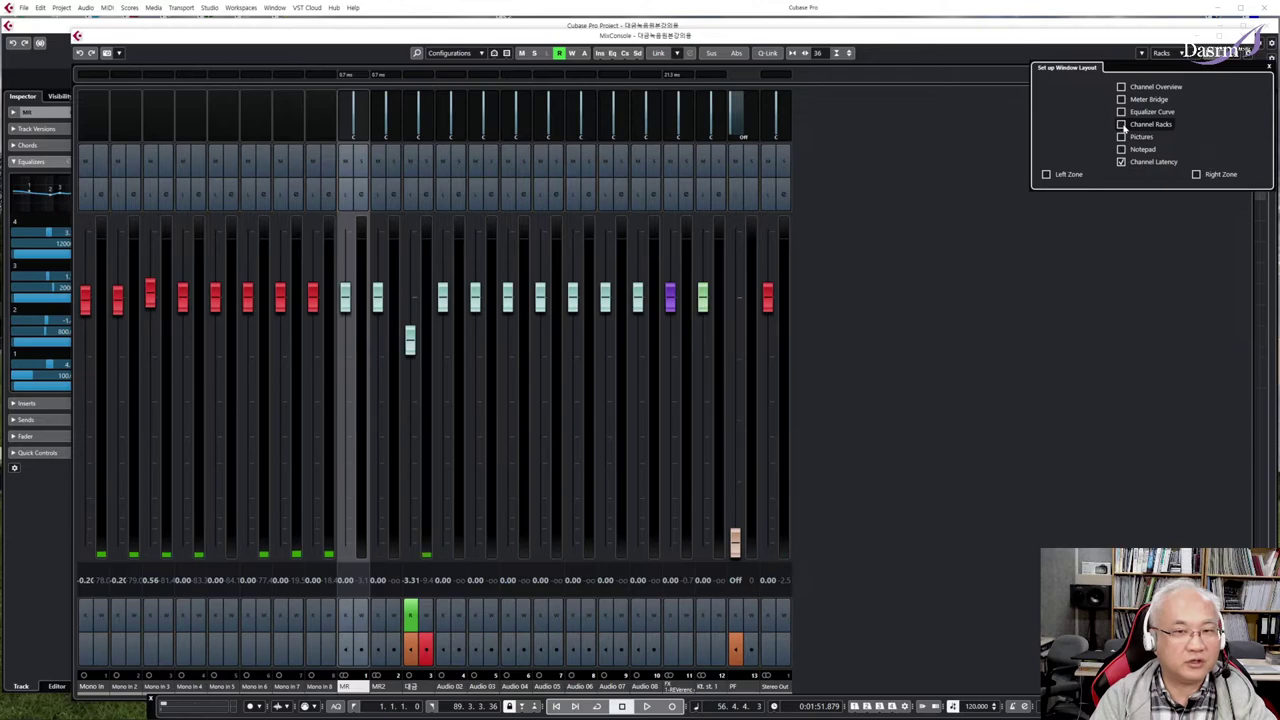
pyautogui.click(1121, 124)
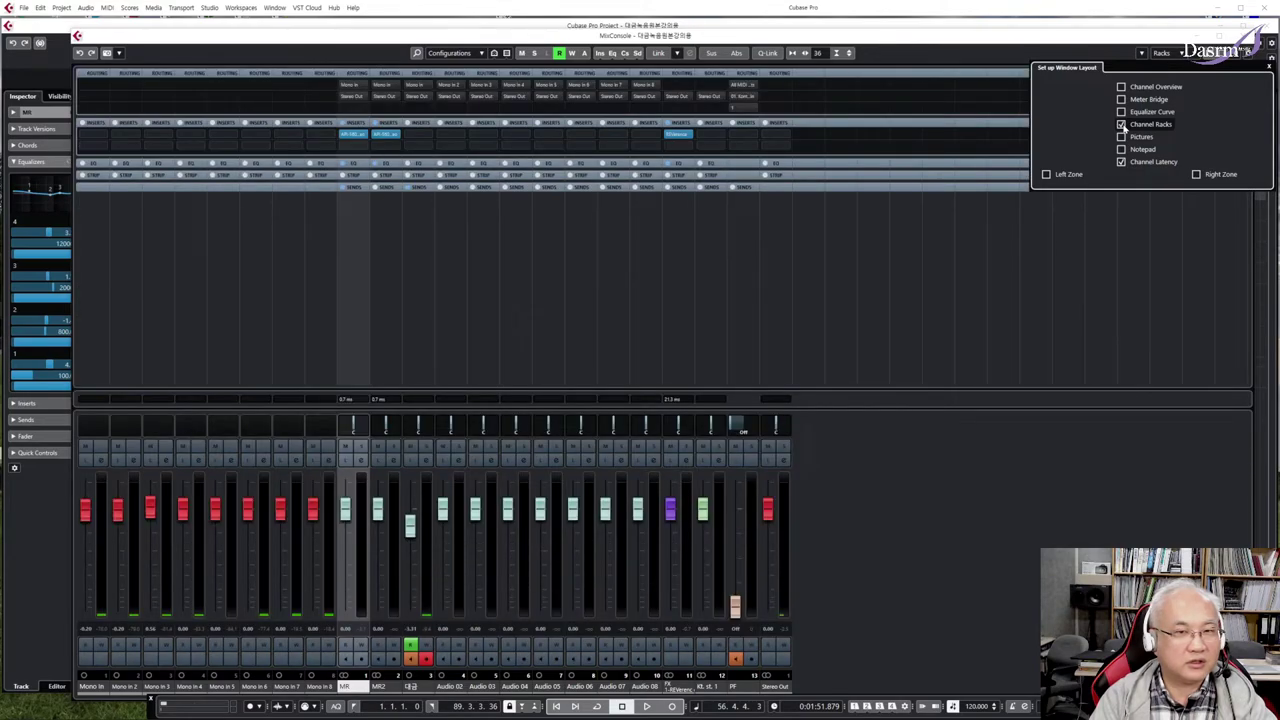
pyautogui.click(1121, 124)
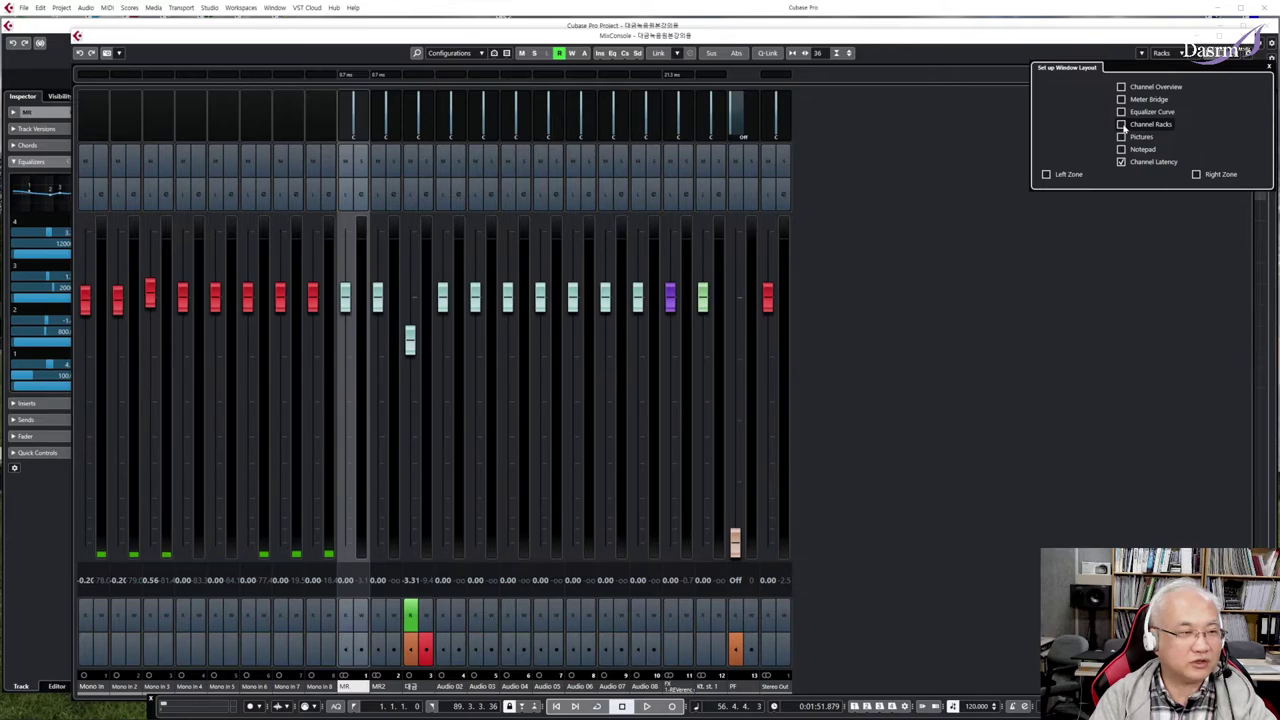
pyautogui.click(1121, 124)
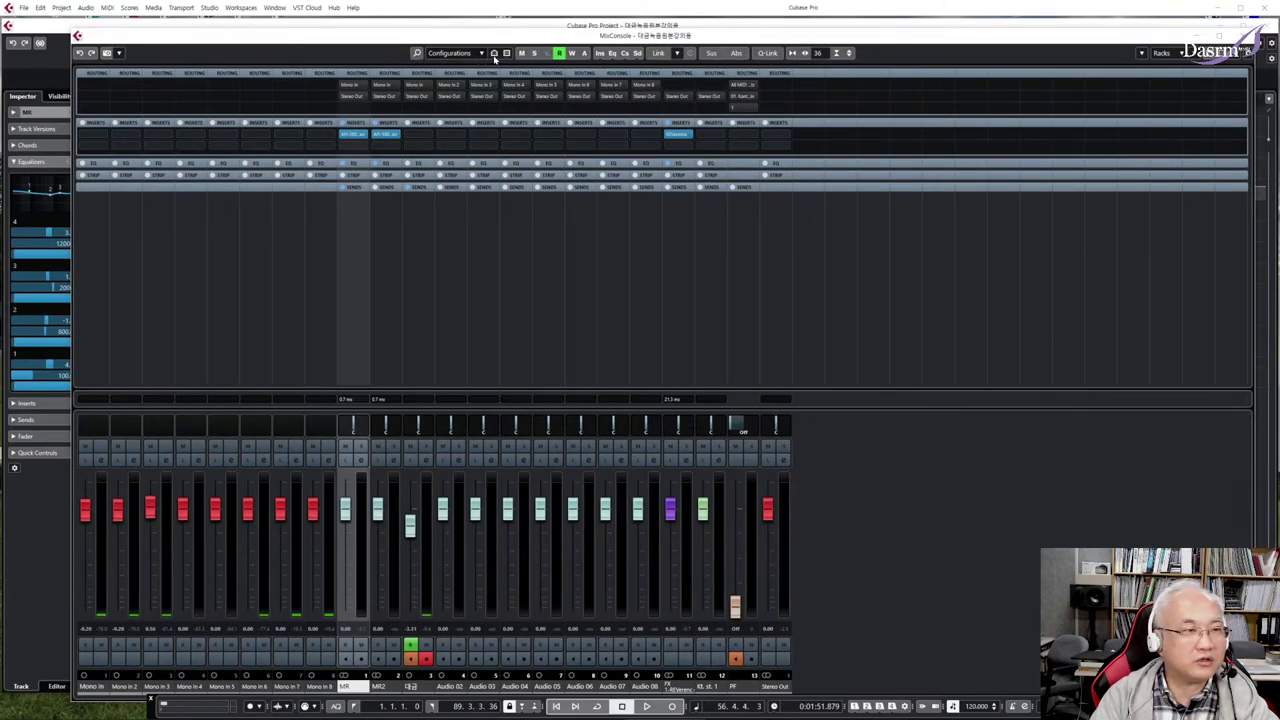
# Step: Show the Locators in the MixConsole toolbar and hide them again
pyautogui.rightClick(1226, 52)
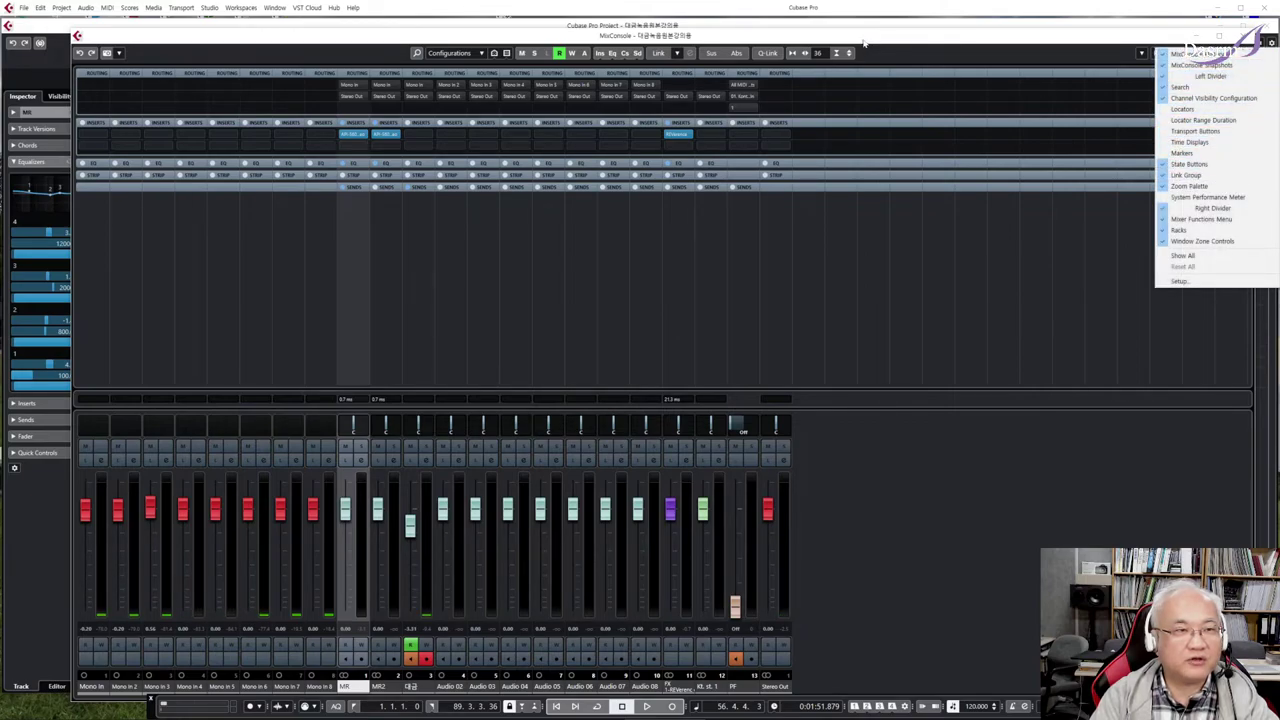
pyautogui.click(1166, 112)
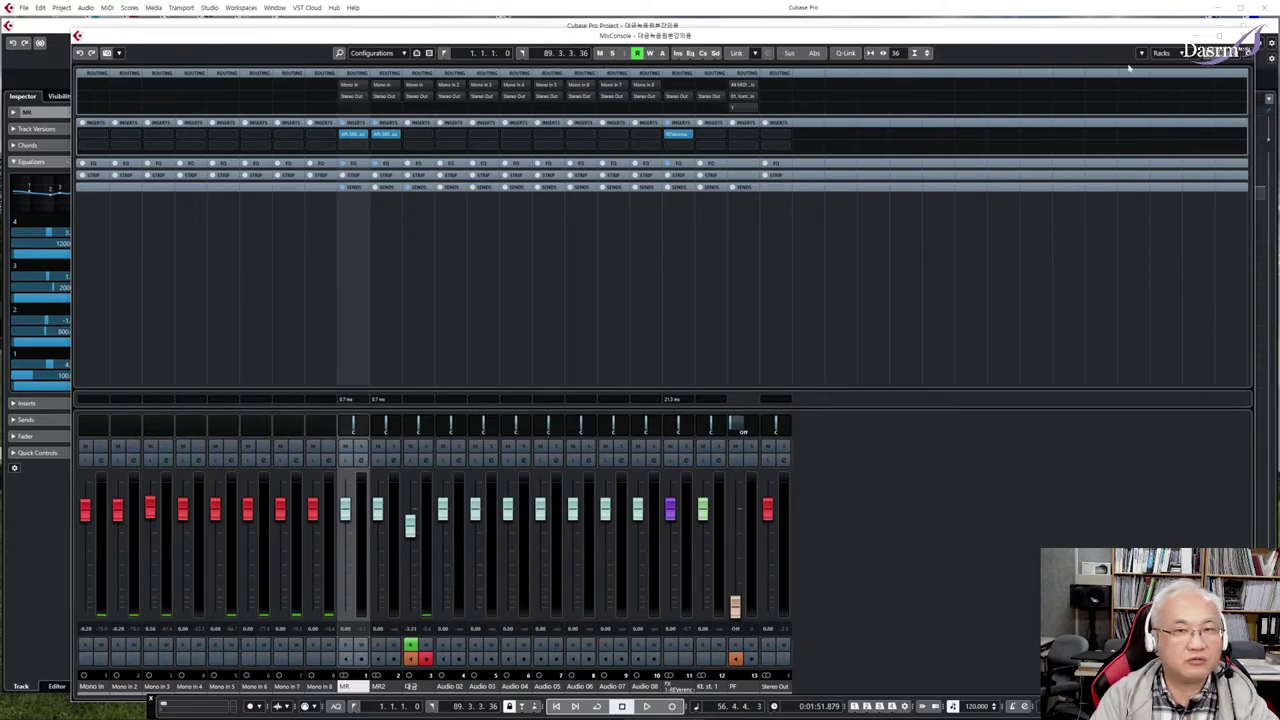
pyautogui.rightClick(1244, 59)
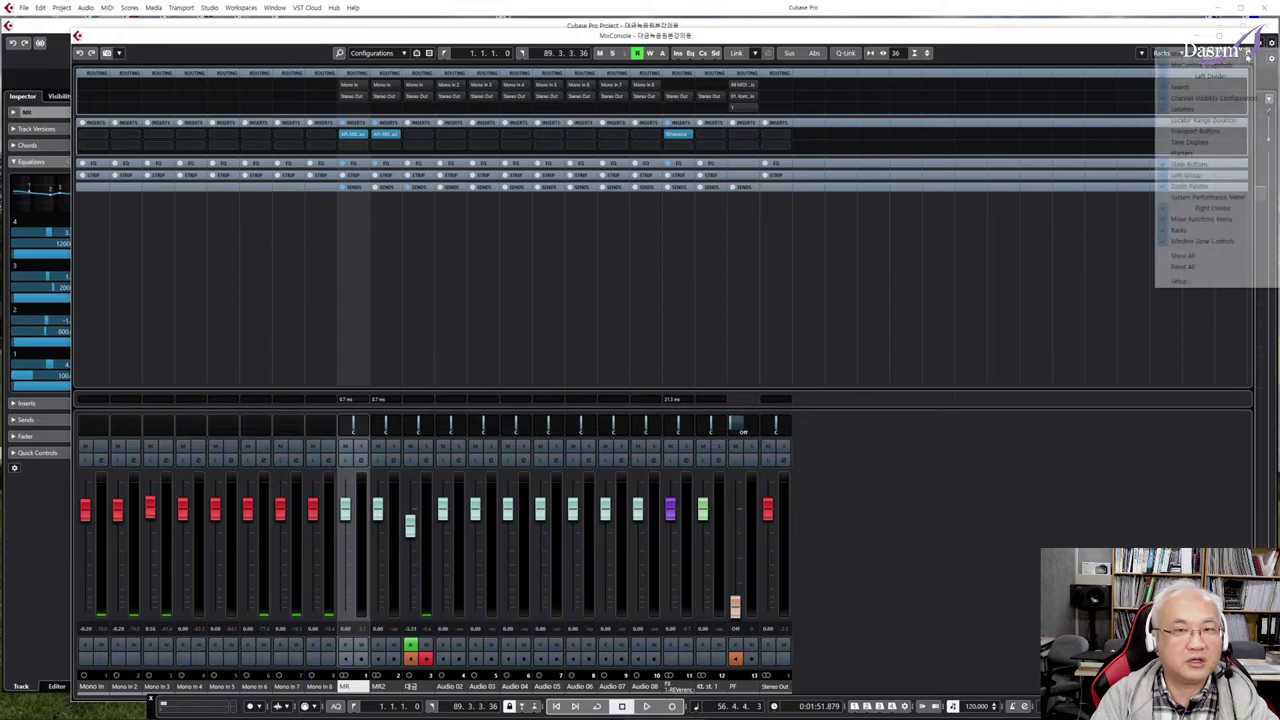
pyautogui.click(1182, 109)
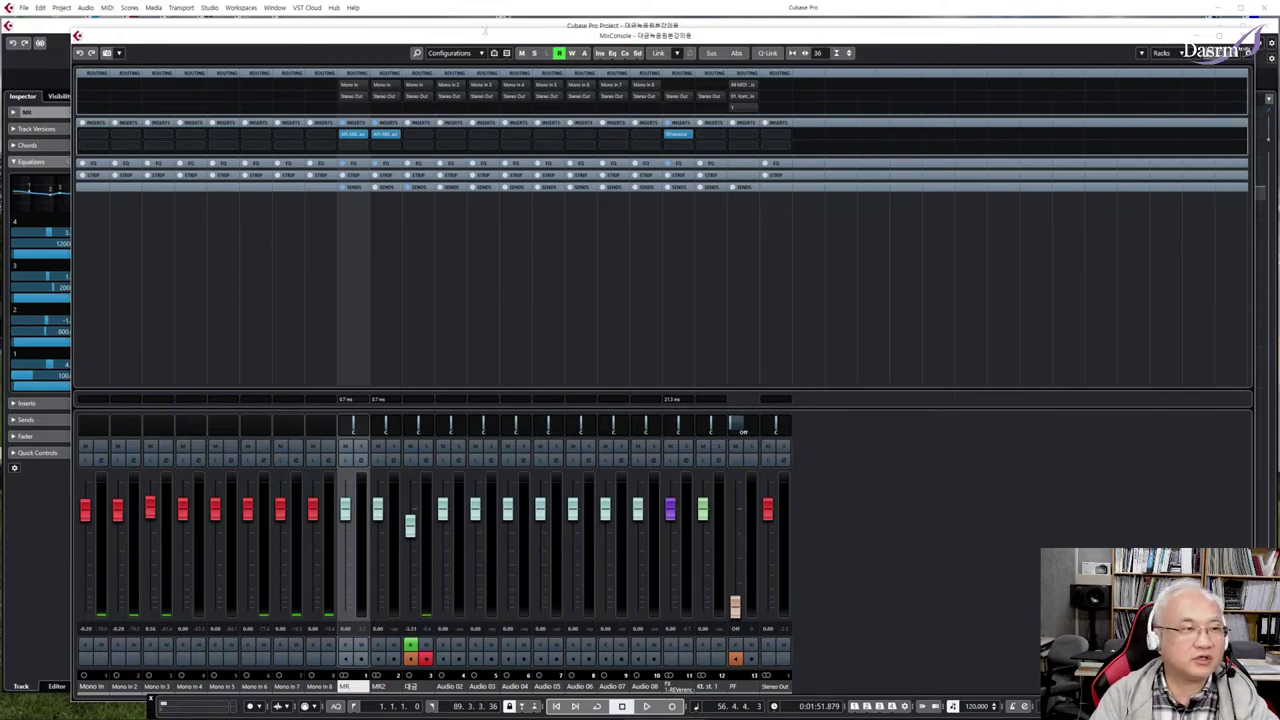
# Step: Shift the MixConsole window slightly upward, add the Transport Buttons to its toolbar and use them to return to the project start
pyautogui.moveTo(373, 40)
pyautogui.mouseDown()
pyautogui.moveTo(1126, 48)
pyautogui.moveTo(388, 18)
pyautogui.moveTo(238, 25)
pyautogui.moveTo(378, 31)
pyautogui.mouseUp()
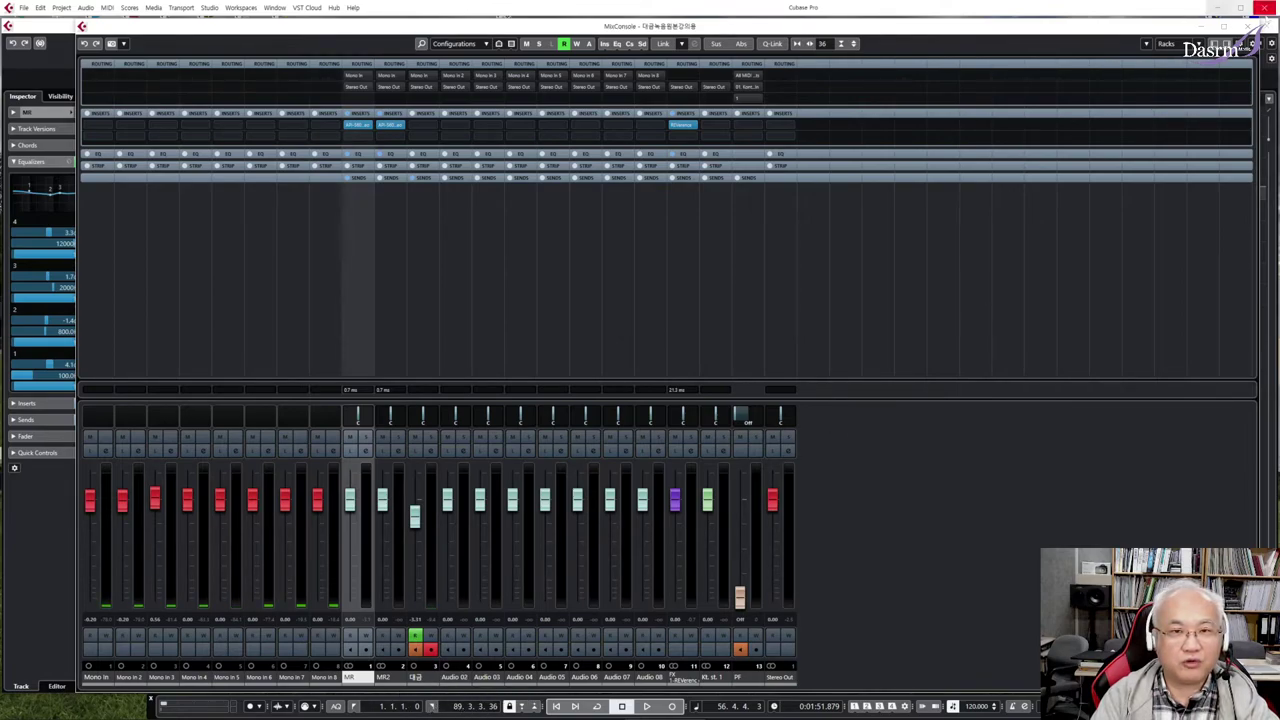
pyautogui.click(1257, 46)
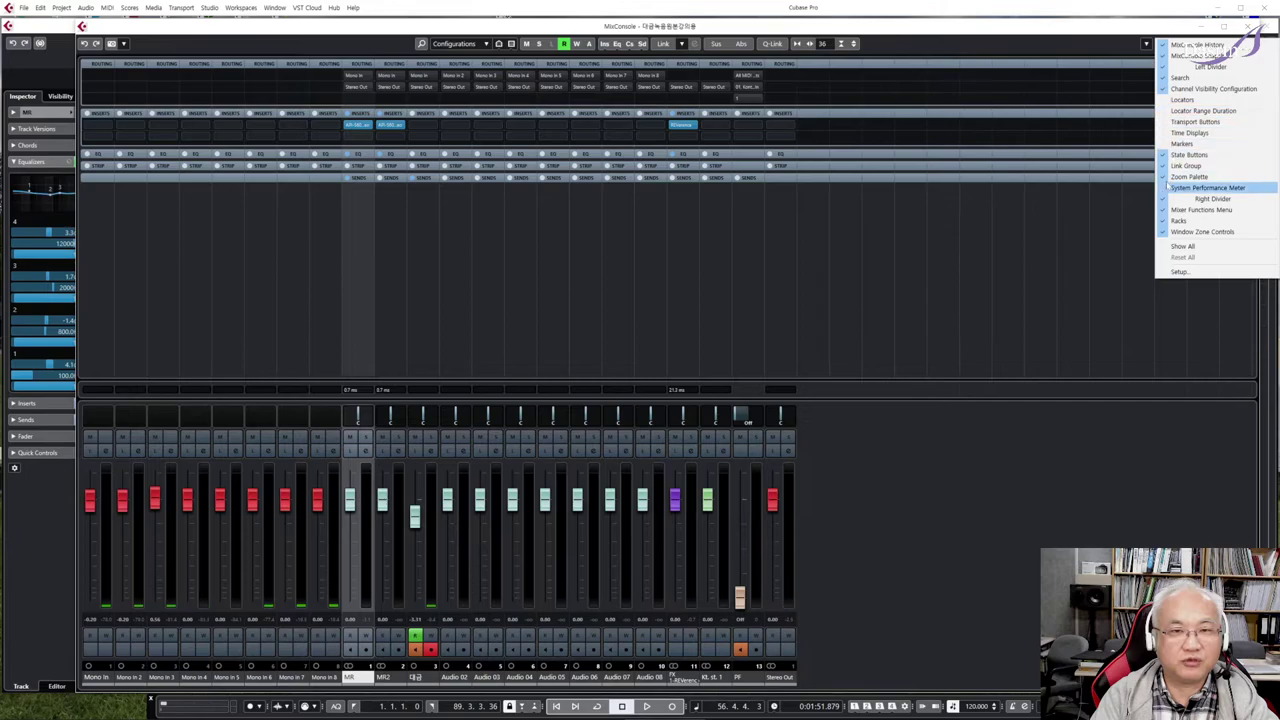
pyautogui.click(1209, 123)
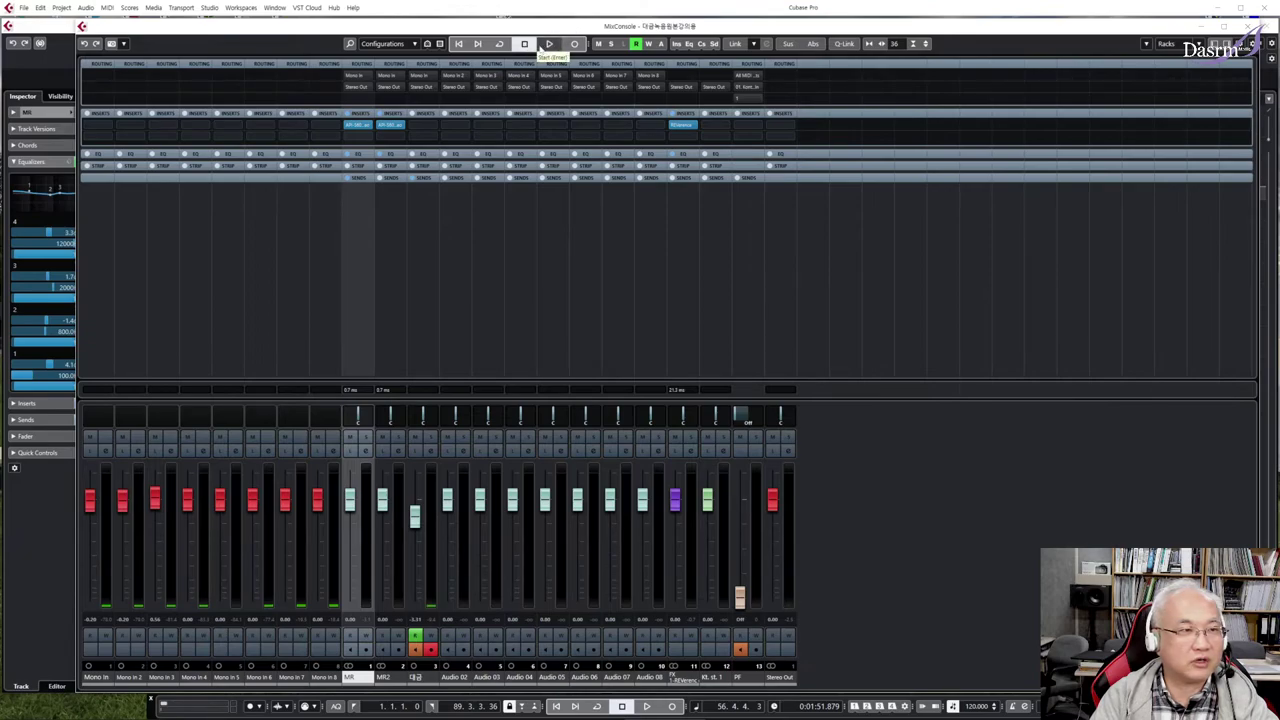
pyautogui.click(460, 46)
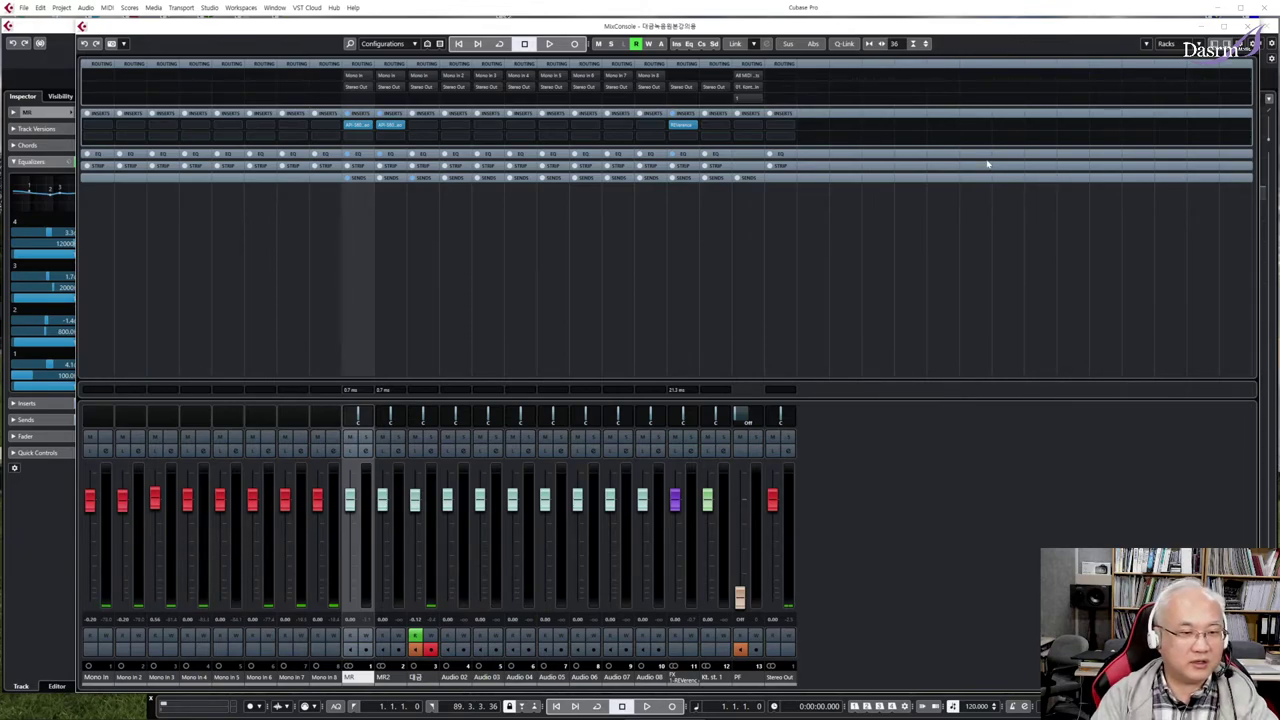
# Step: Close the MixConsole window and close the current daegeum project
pyautogui.click(1248, 27)
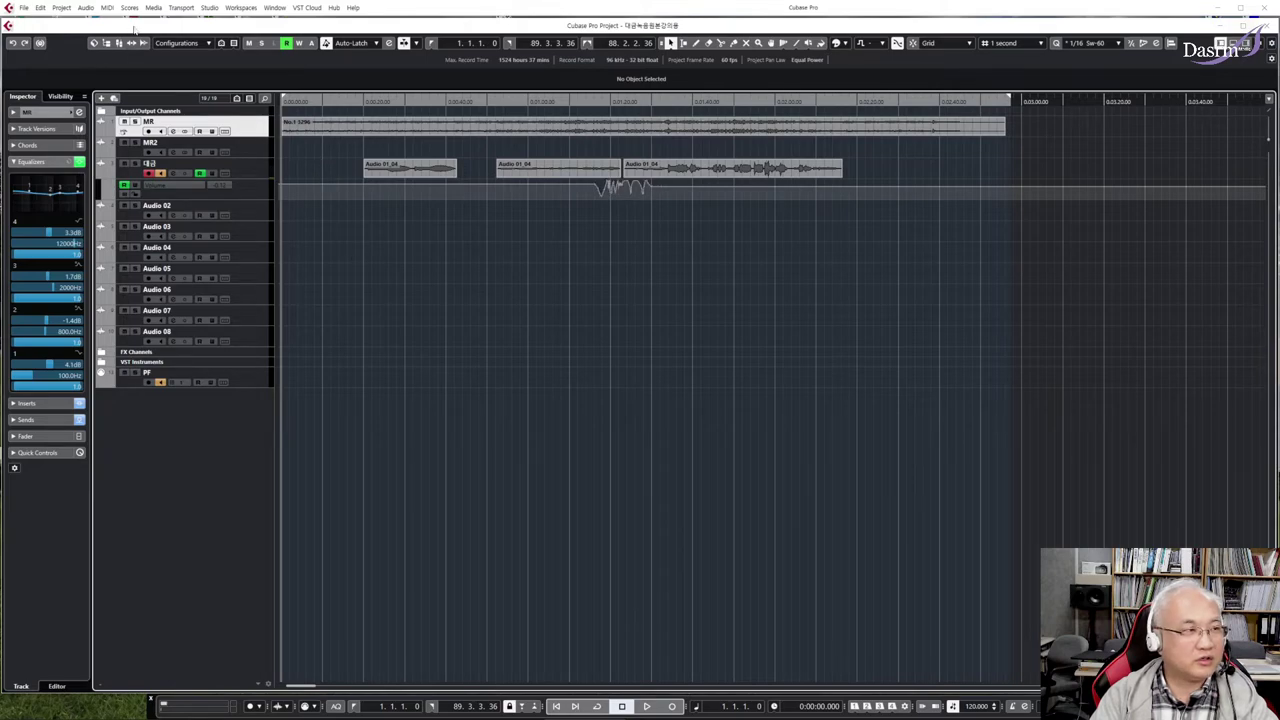
pyautogui.click(24, 8)
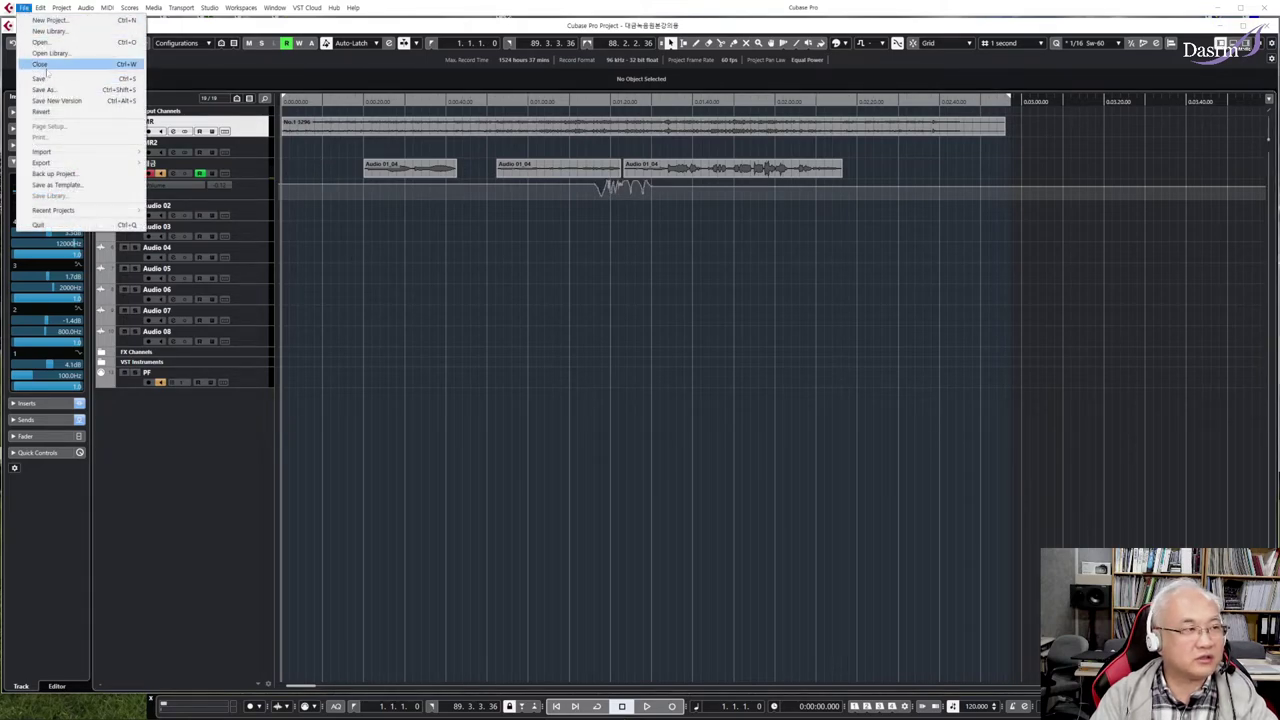
pyautogui.click(45, 62)
pyautogui.click(650, 384)
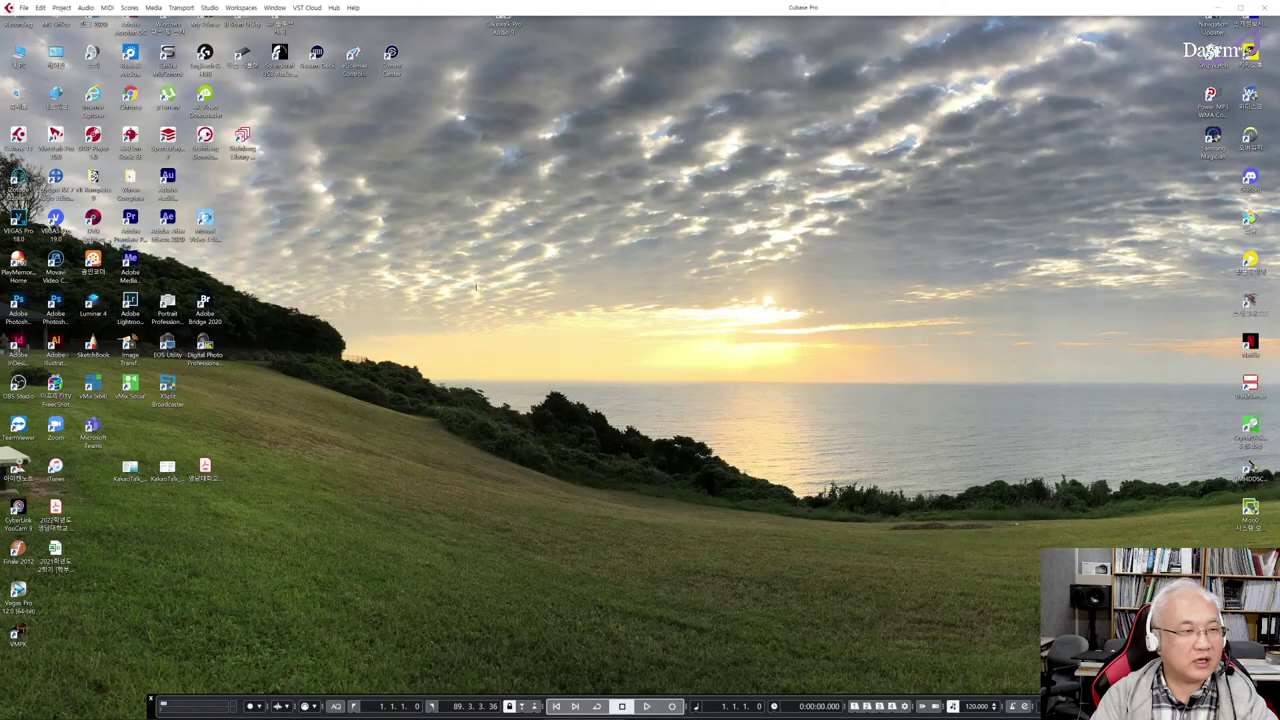
# Step: Open the recent project 수업용 from the Steinberg Hub
pyautogui.click(24, 8)
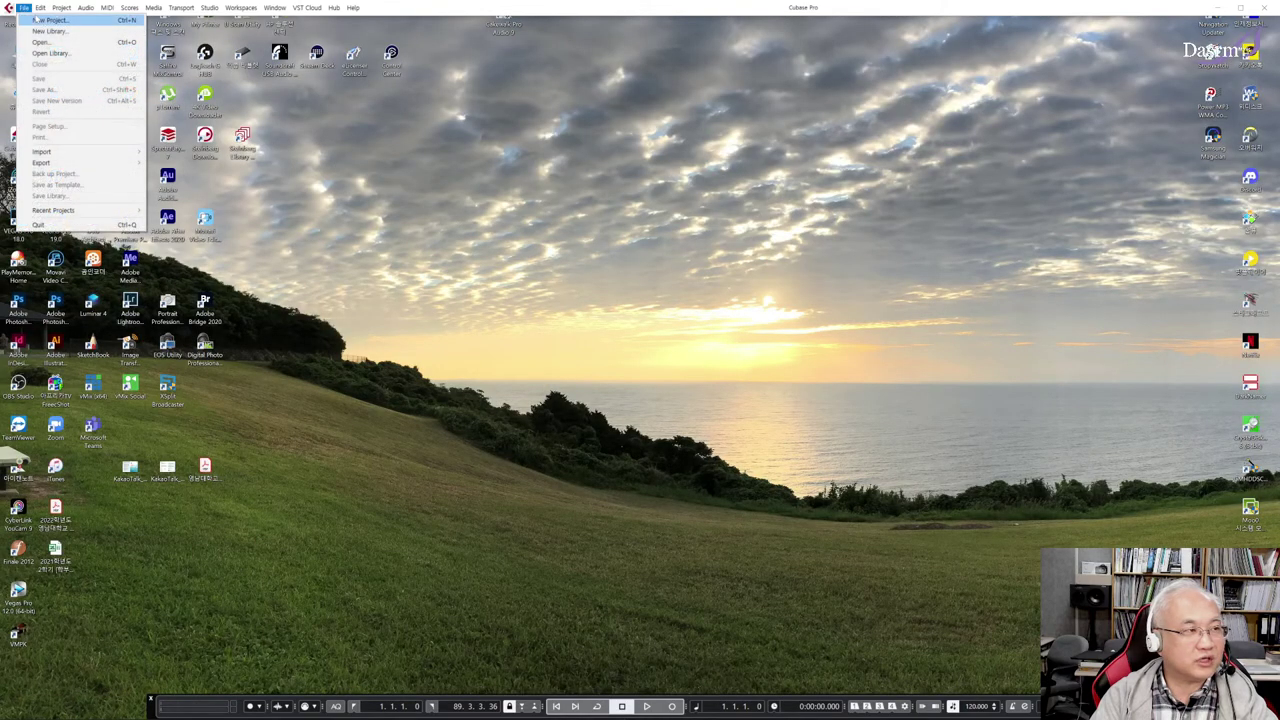
pyautogui.click(50, 26)
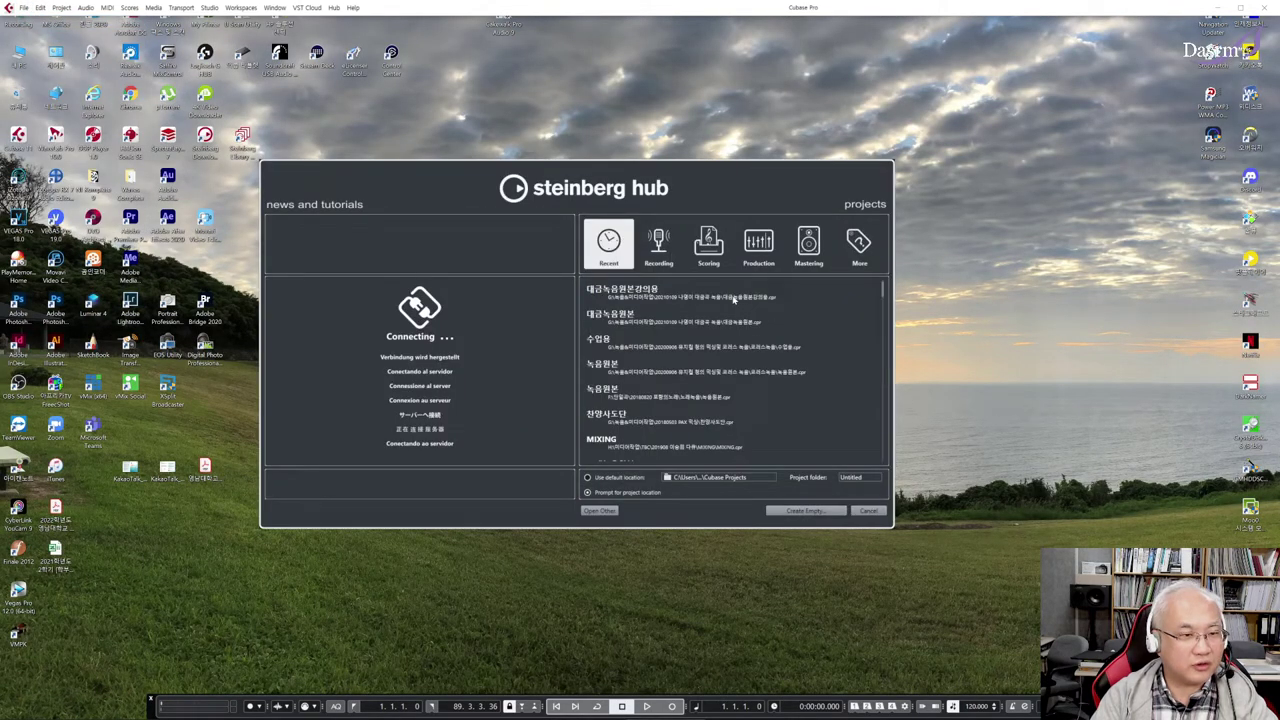
pyautogui.click(722, 302)
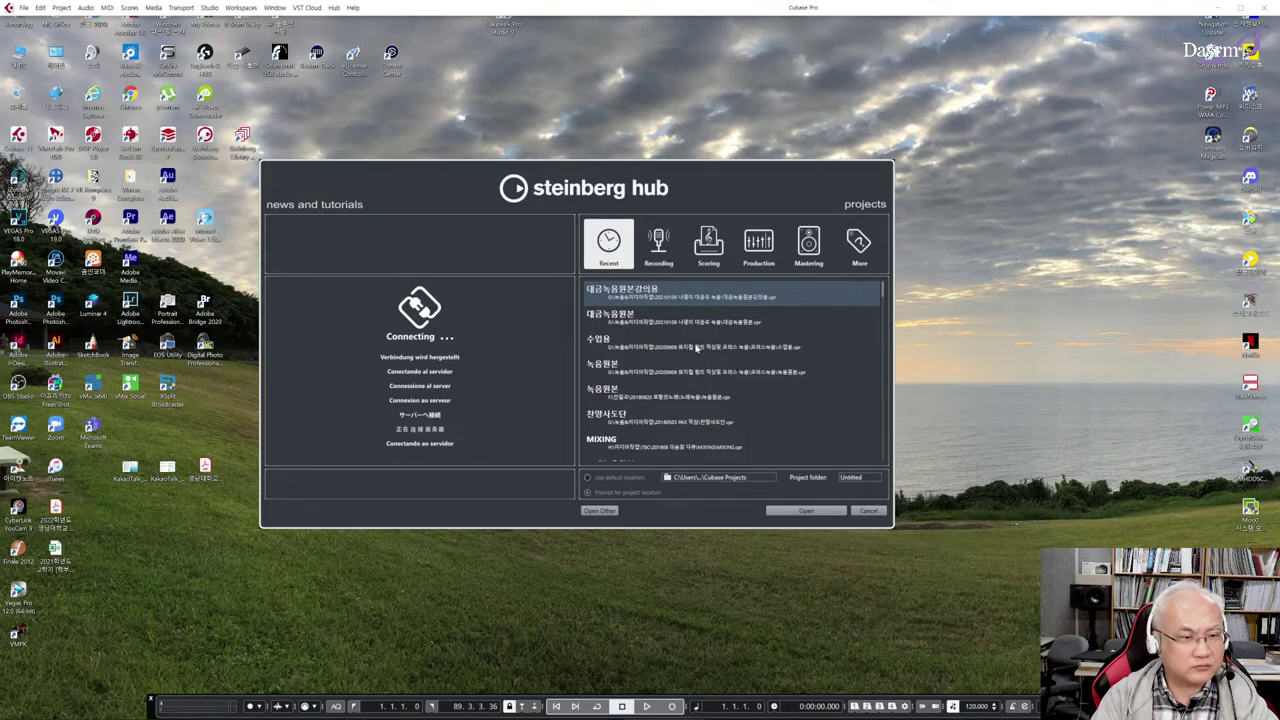
pyautogui.click(697, 348)
pyautogui.click(807, 512)
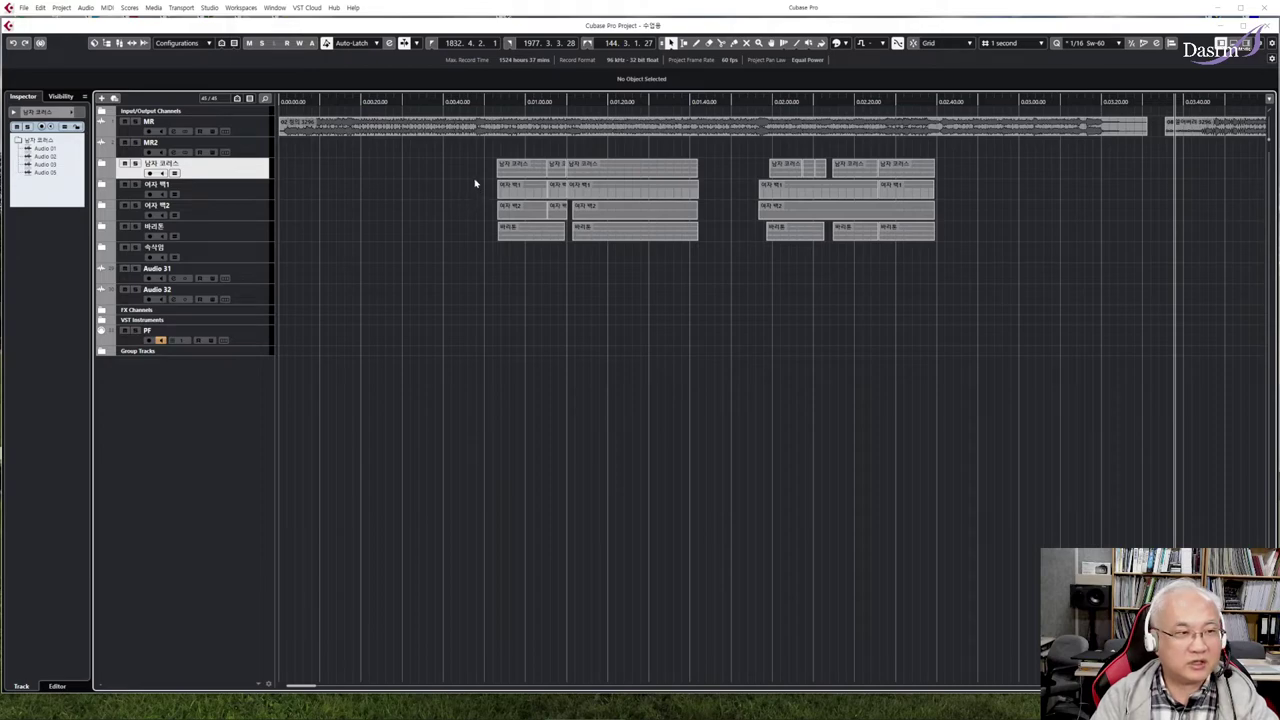
# Step: Place the project cursor at about 0:04:10, just before the first chorus events of the second song
pyautogui.click(490, 101)
pyautogui.hscroll(10, 540, 170)
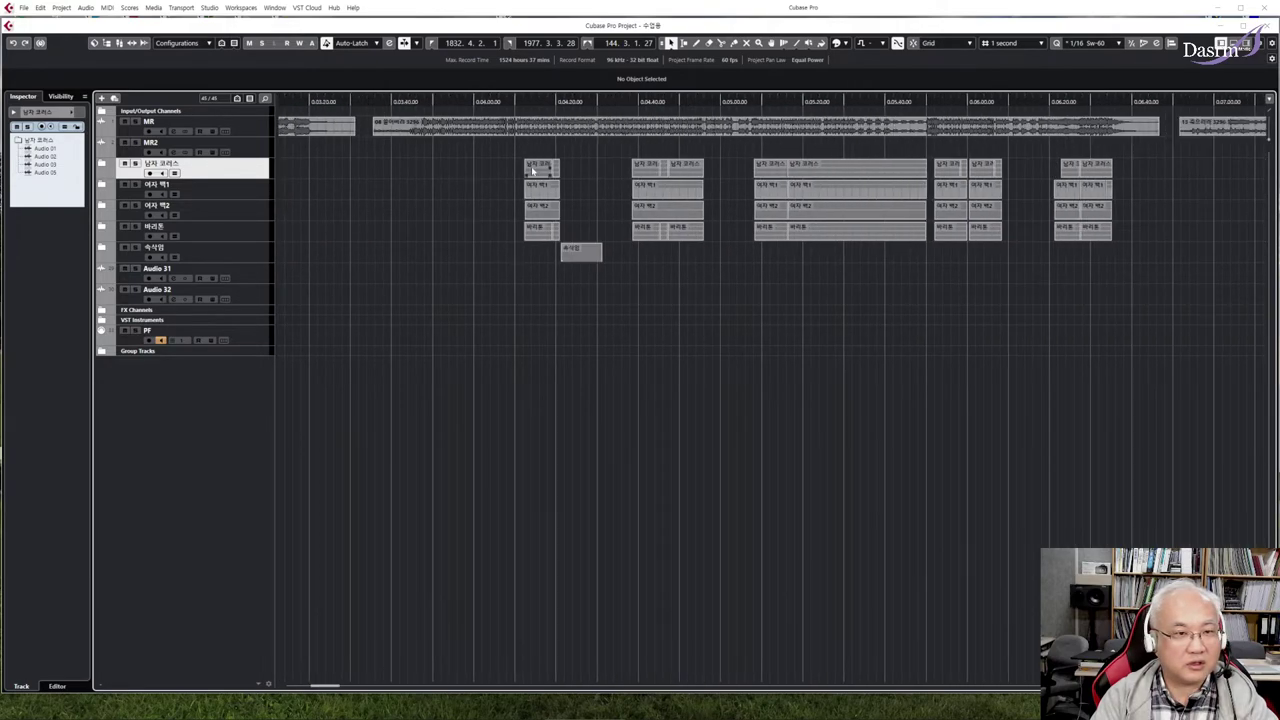
pyautogui.click(319, 100)
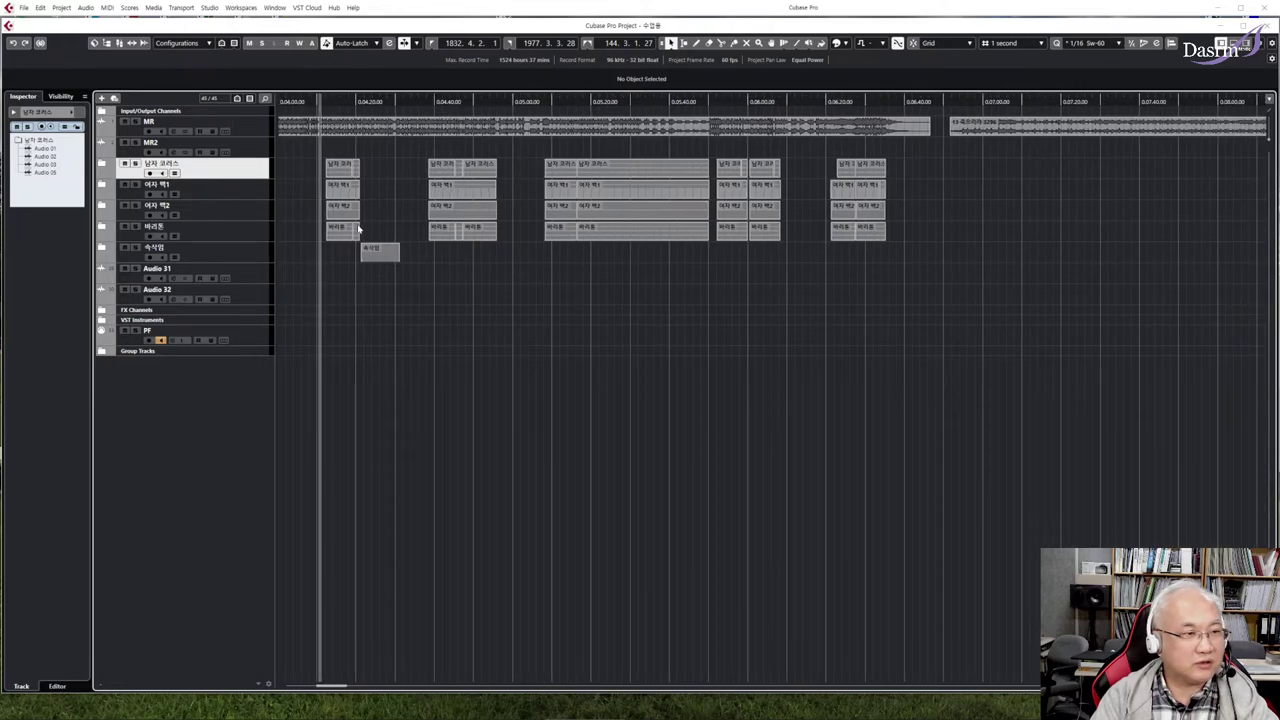
pyautogui.moveTo(920, 299); pyautogui.dragTo(316, 148)
pyautogui.click(312, 189)
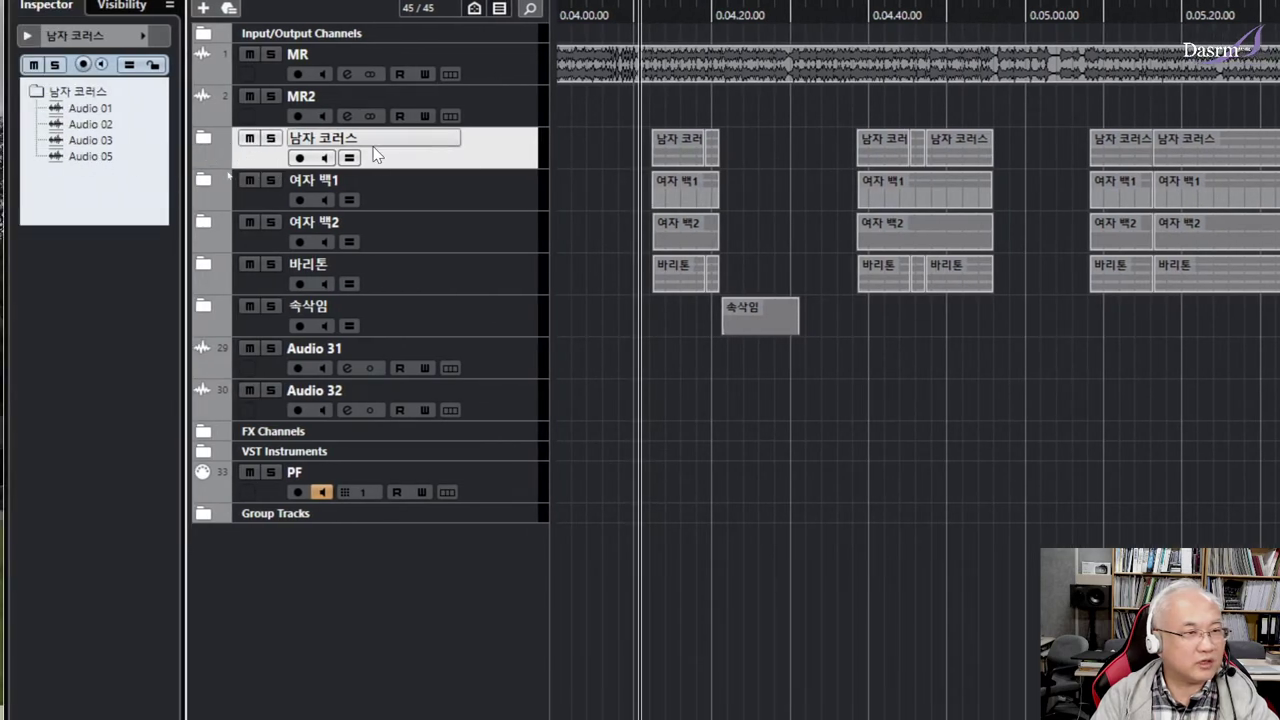
# Step: View the Add Track choices for the 남자 코러스 track, including the Folder track type, without adding anything
pyautogui.rightClick(496, 146)
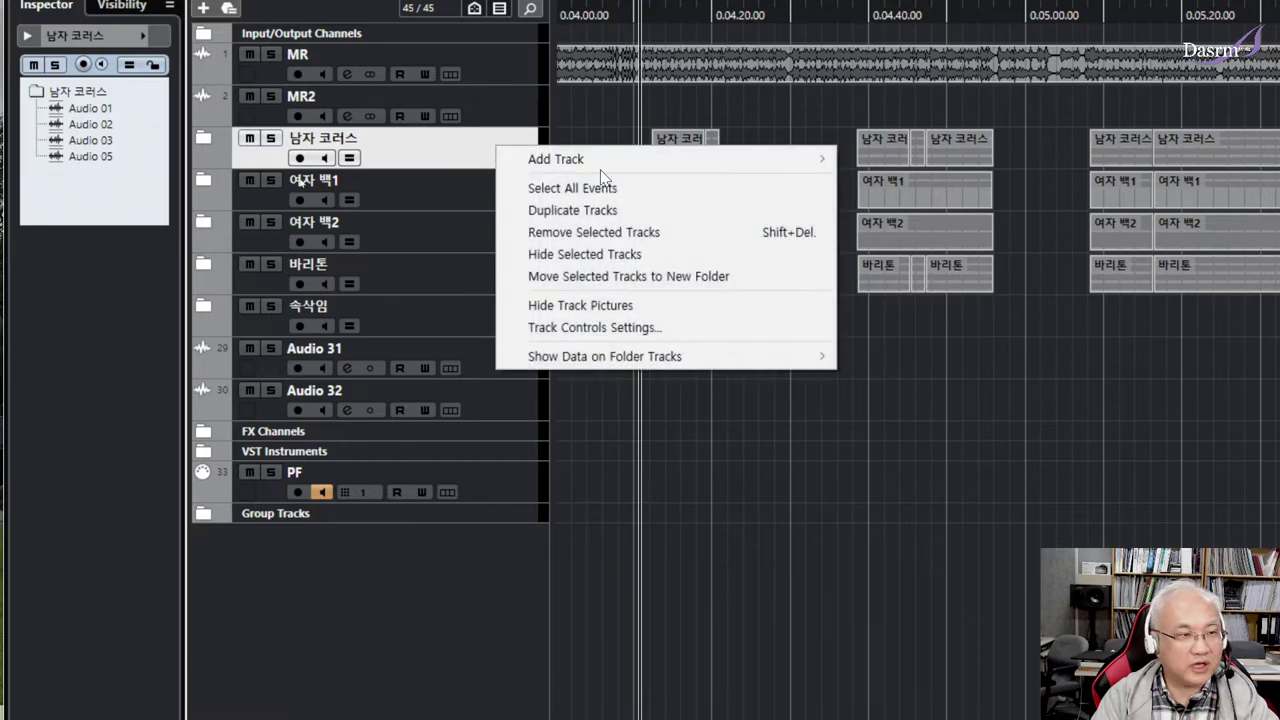
pyautogui.moveTo(604, 163)
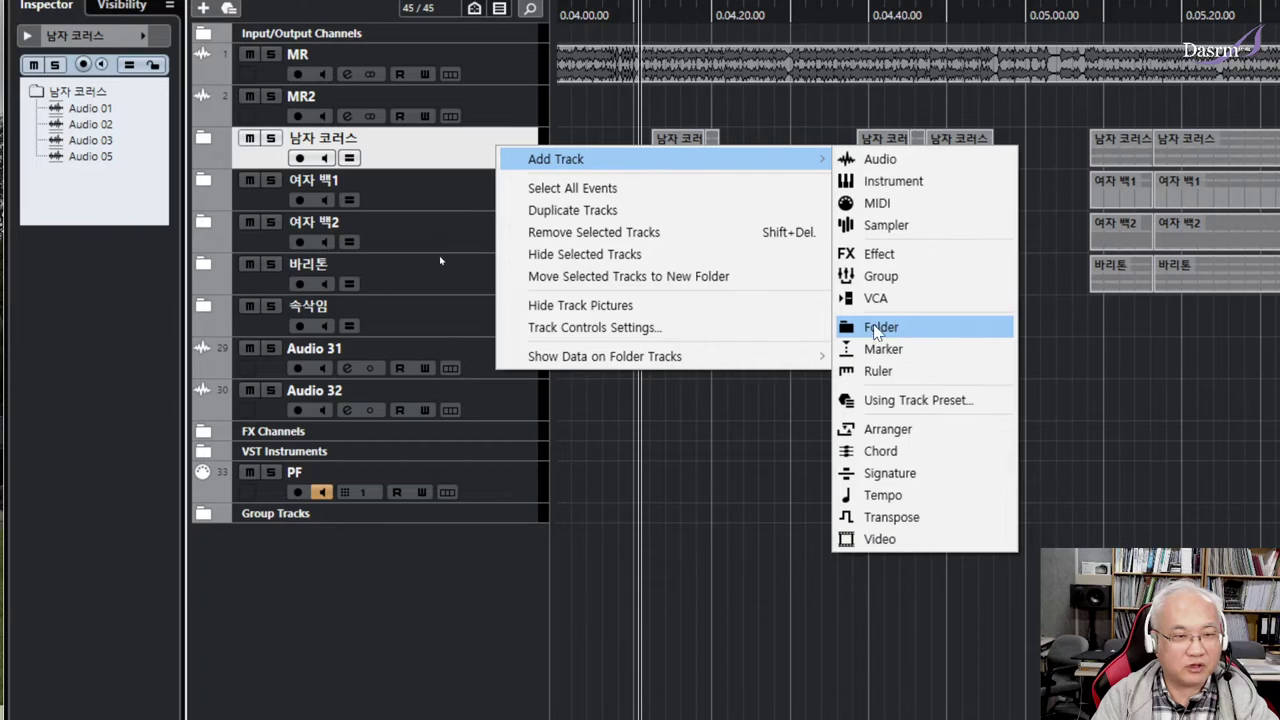
pyautogui.click(1014, 110)
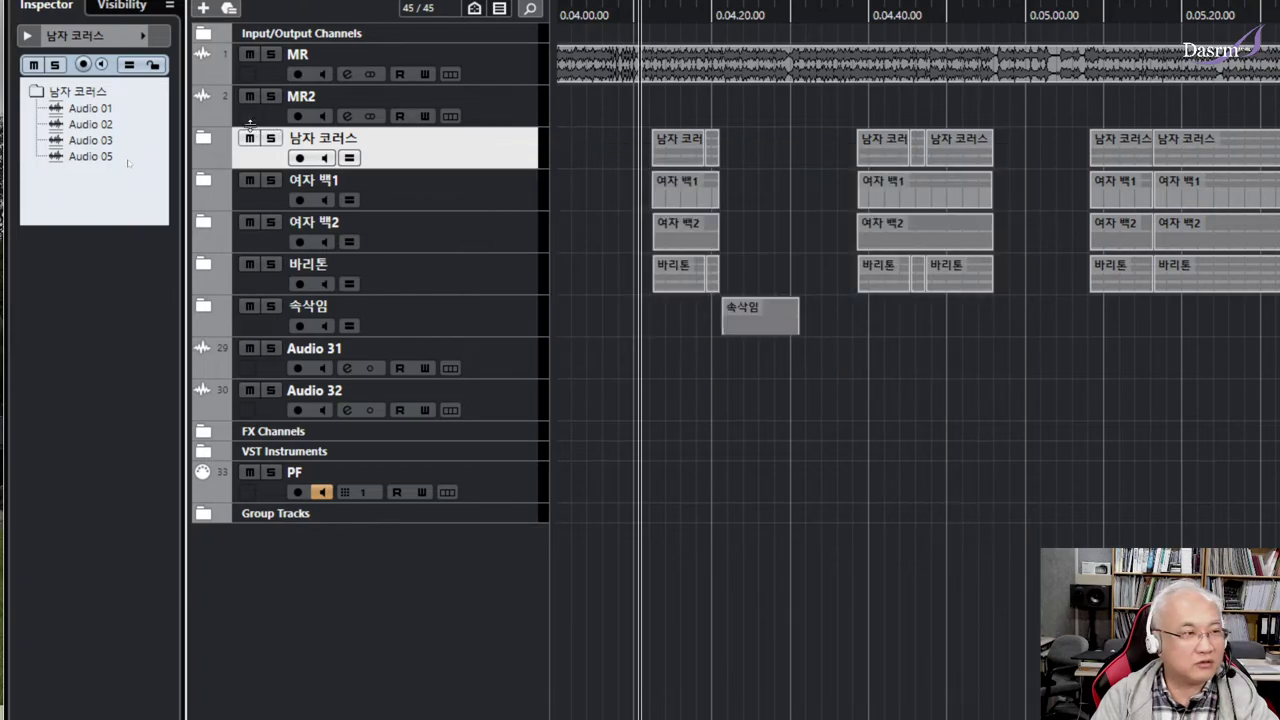
# Step: Expand the folder tracks 남자 코러스, 여자 백1 and 여자 백2 to show their audio tracks
pyautogui.click(202, 141)
pyautogui.click(202, 141)
pyautogui.click(202, 141)
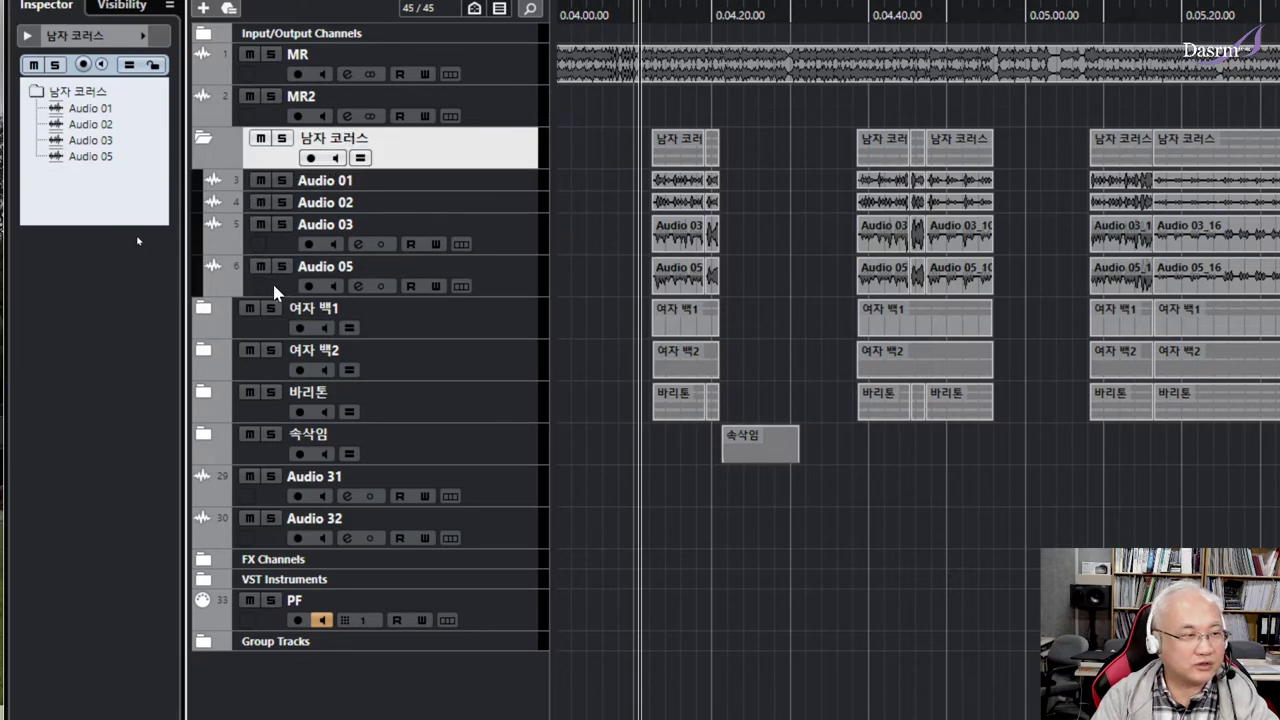
pyautogui.click(201, 311)
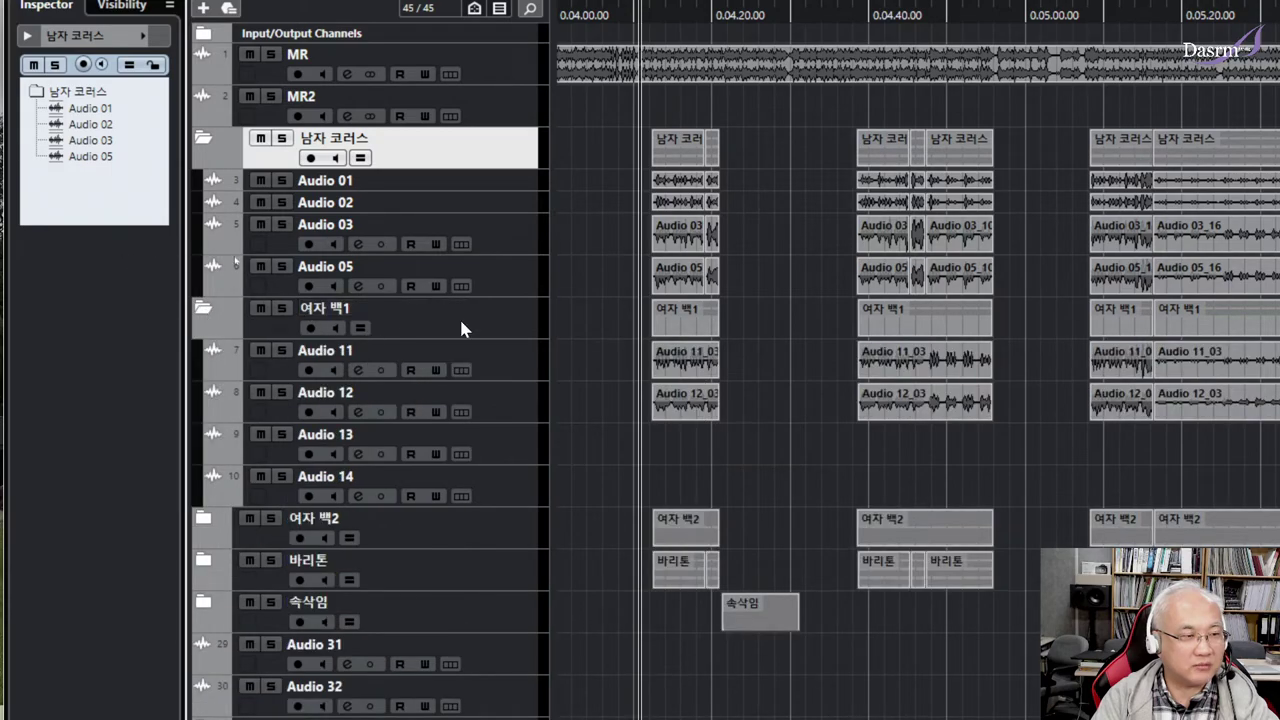
pyautogui.click(202, 516)
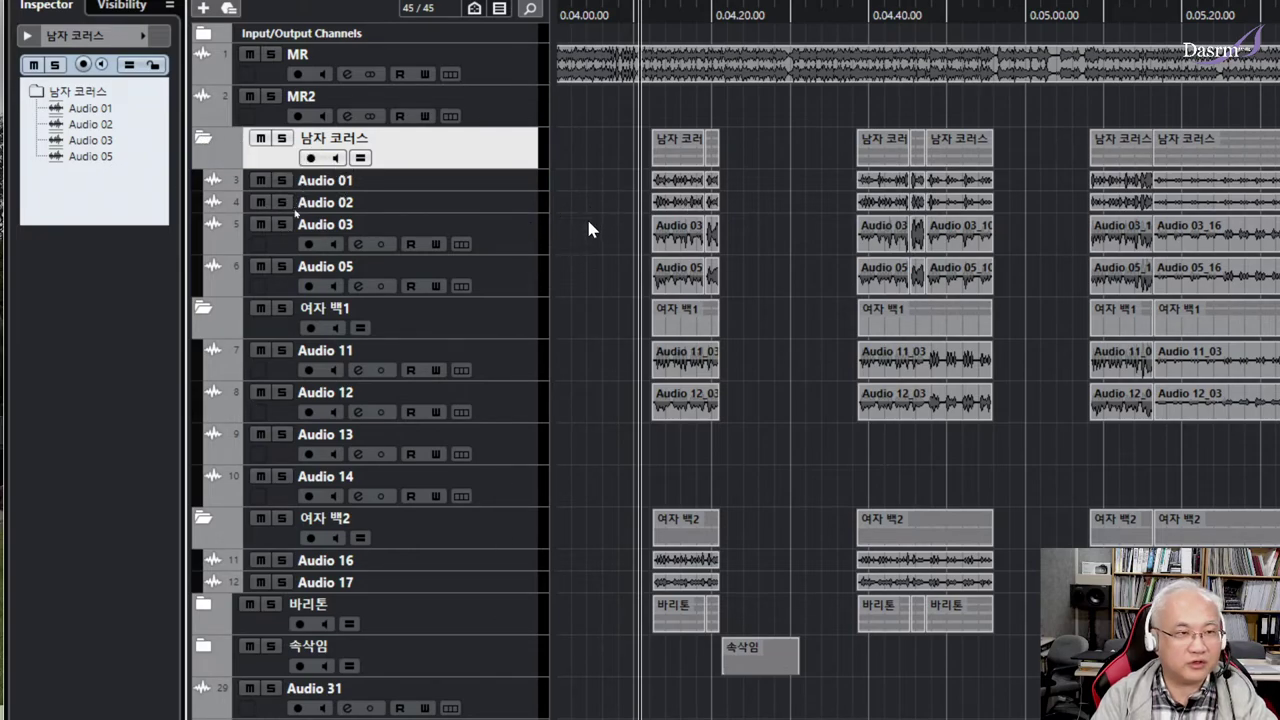
# Step: Play the chorus section, expand the 바리톤 folder track during playback, and set the project cursor back to the start of the chorus
pyautogui.hscroll(-5, 593, 248)
pyautogui.hscroll(5, 594, 250)
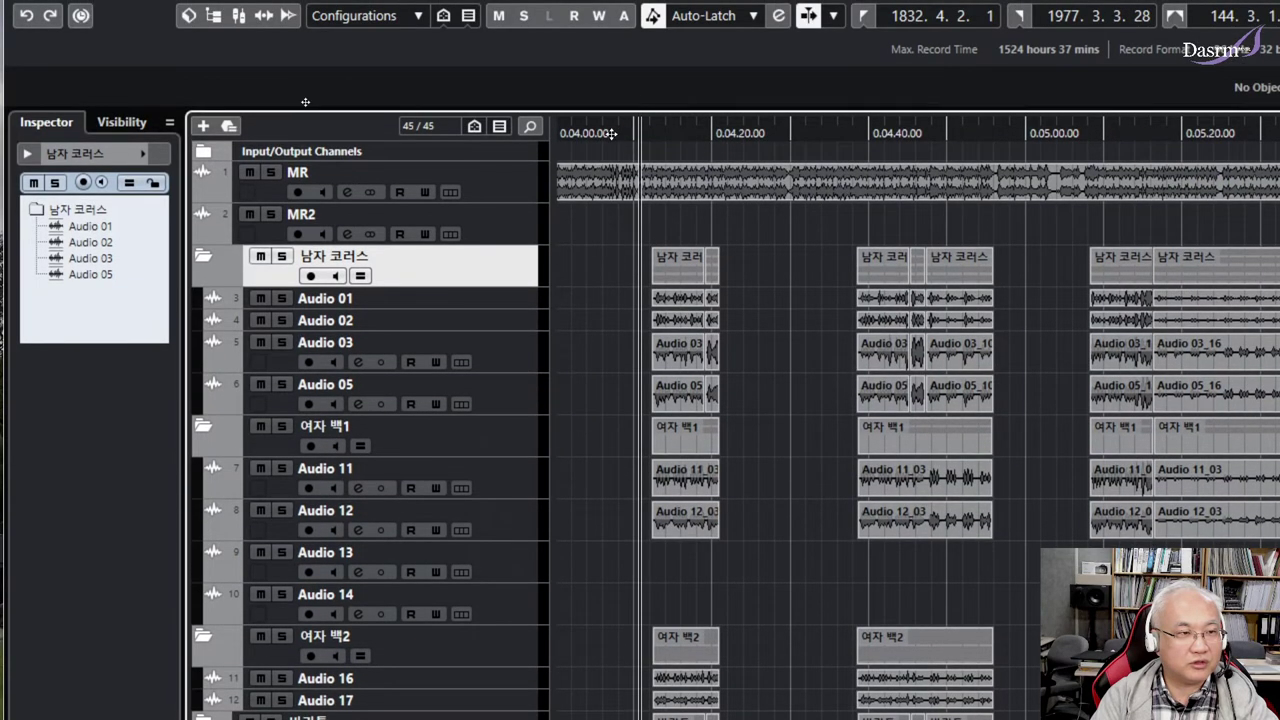
pyautogui.click(604, 16)
pyautogui.press('space')
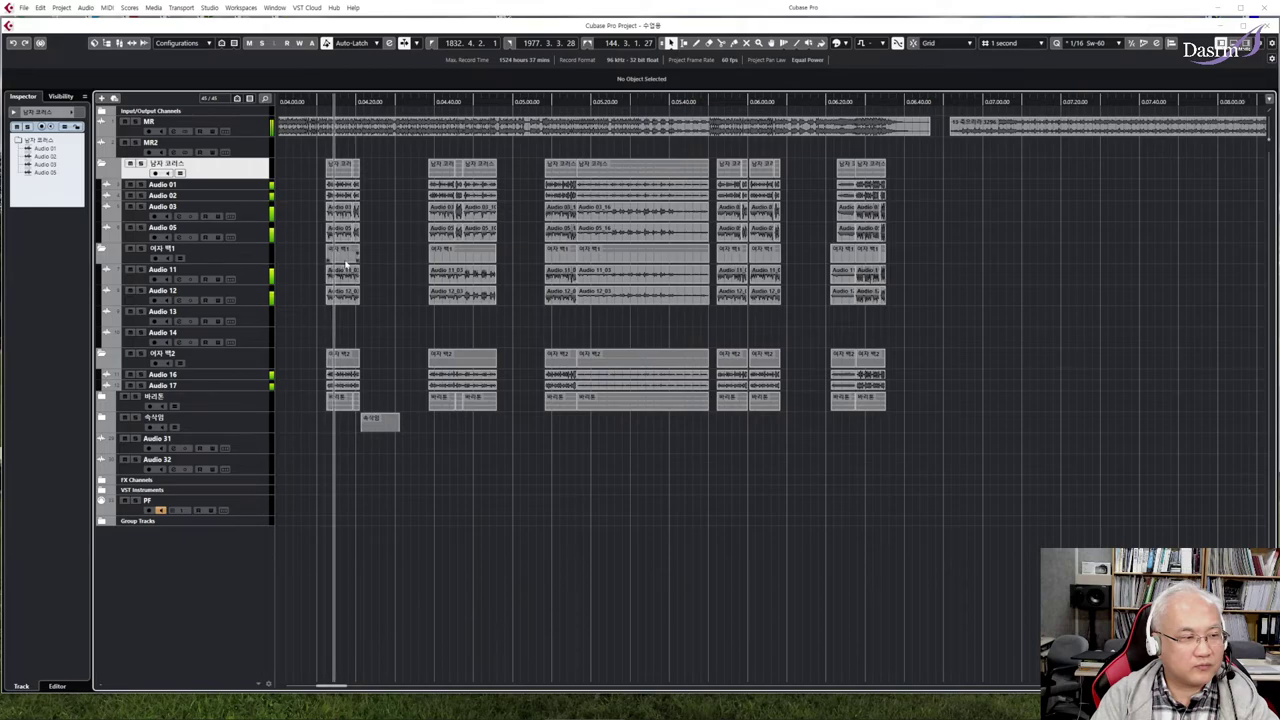
pyautogui.click(125, 397)
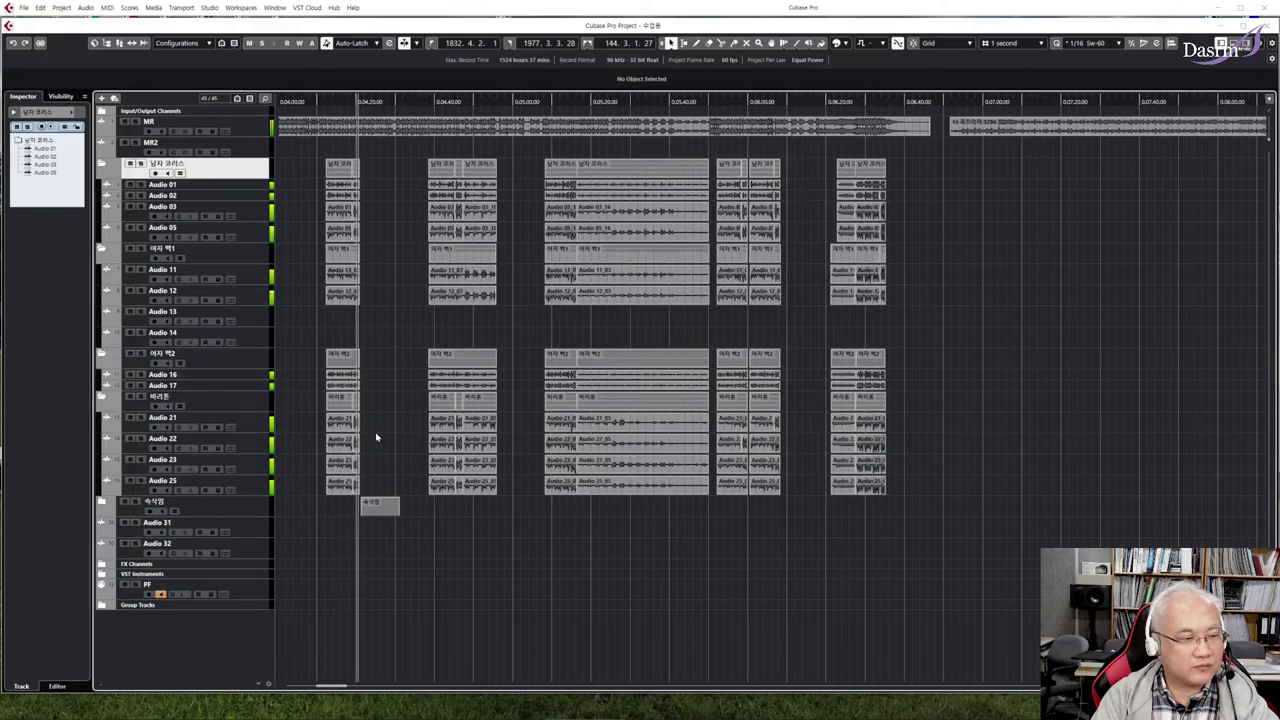
pyautogui.click(326, 102)
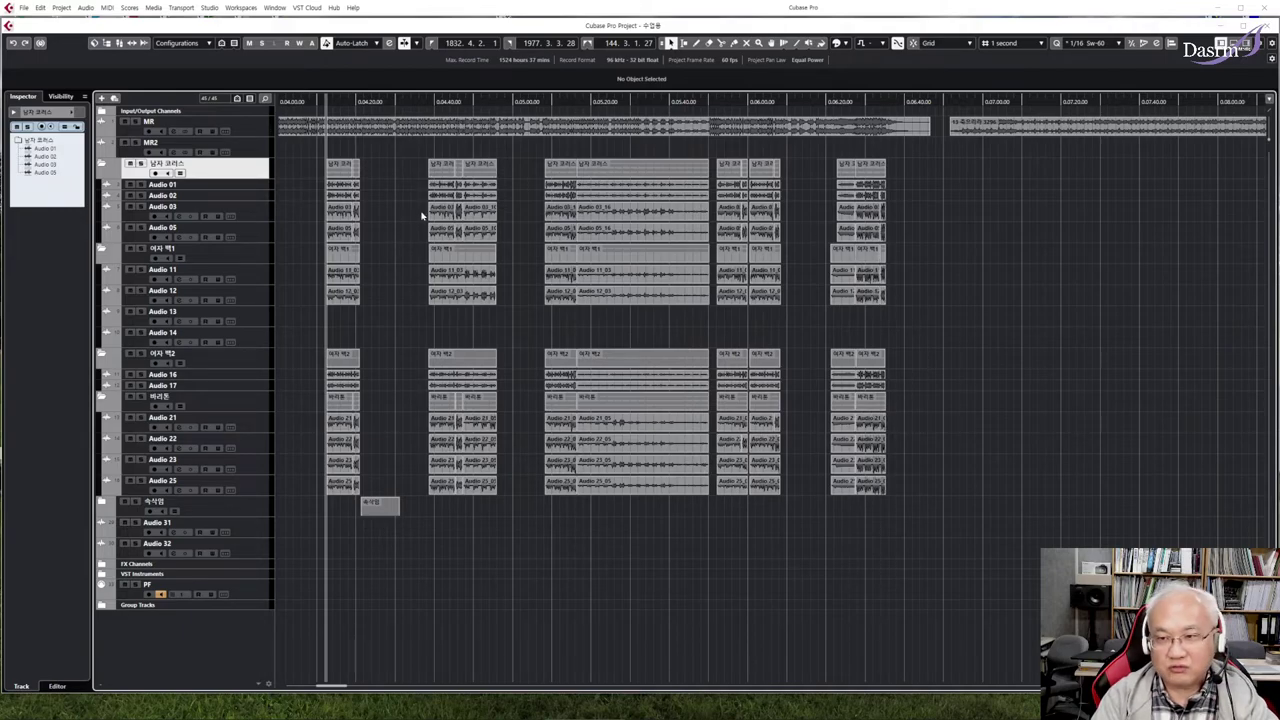
# Step: Open the MixConsole for the 수업용 project
pyautogui.click(208, 7)
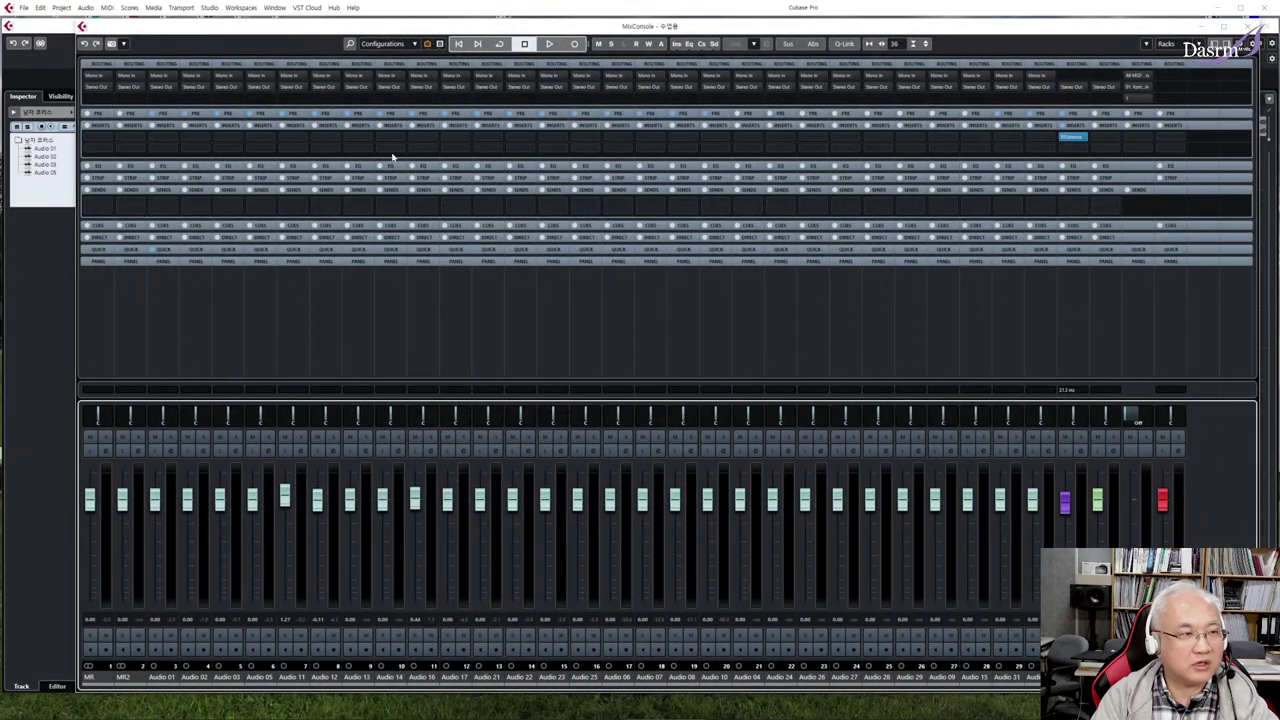
# Step: Shift the MixConsole window slightly and play the chorus twice to watch the channel meters
pyautogui.moveTo(368, 28)
pyautogui.mouseDown()
pyautogui.moveTo(334, 31)
pyautogui.moveTo(346, 34)
pyautogui.mouseUp()
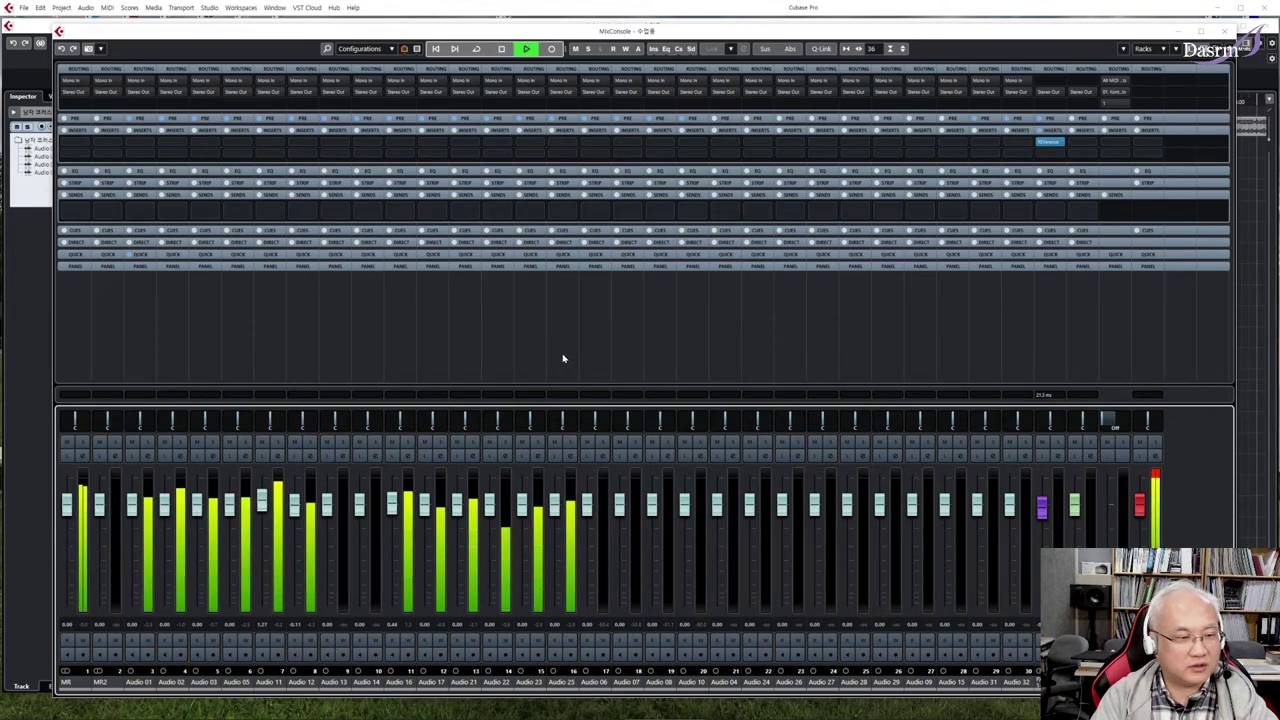
pyautogui.press('space')
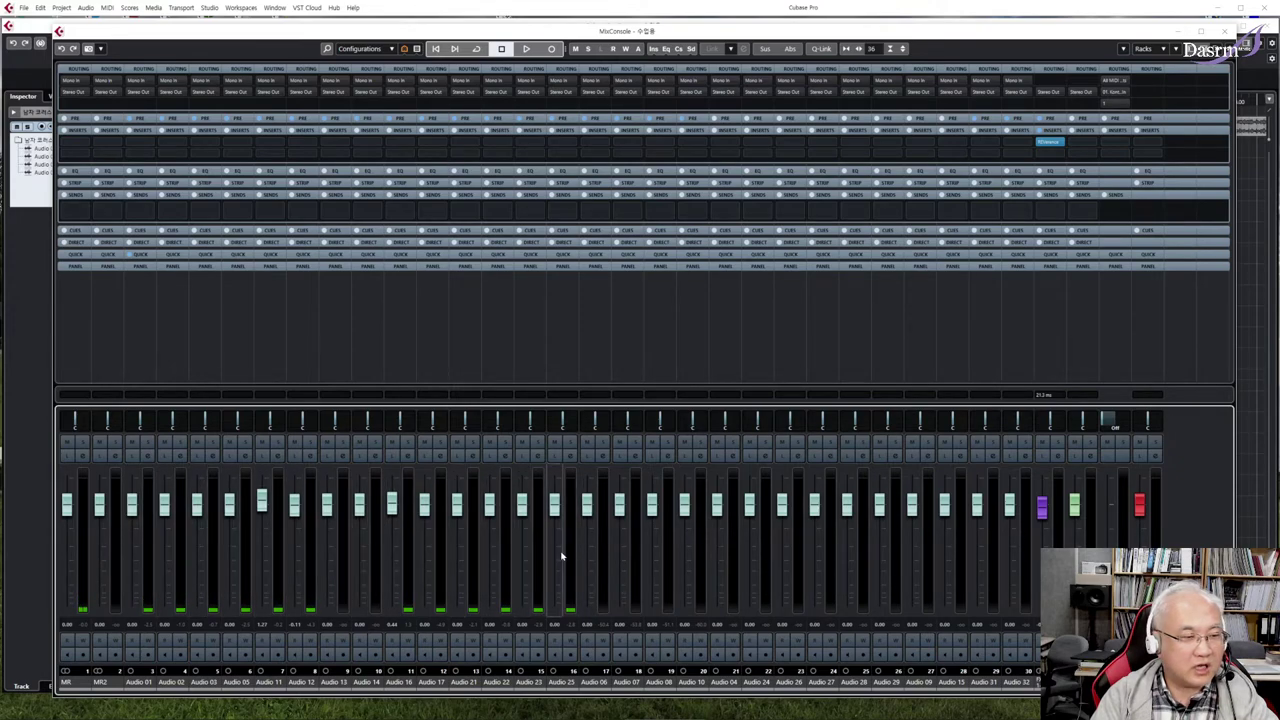
pyautogui.press('space')
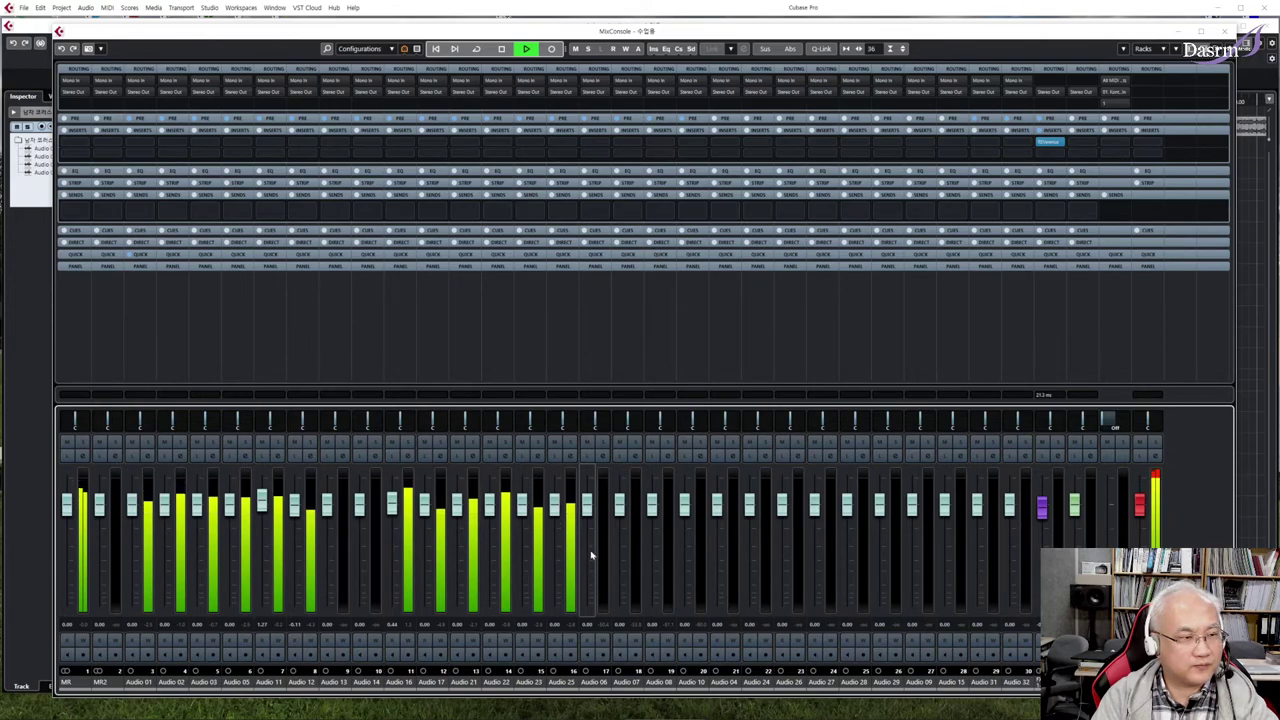
pyautogui.press('space')
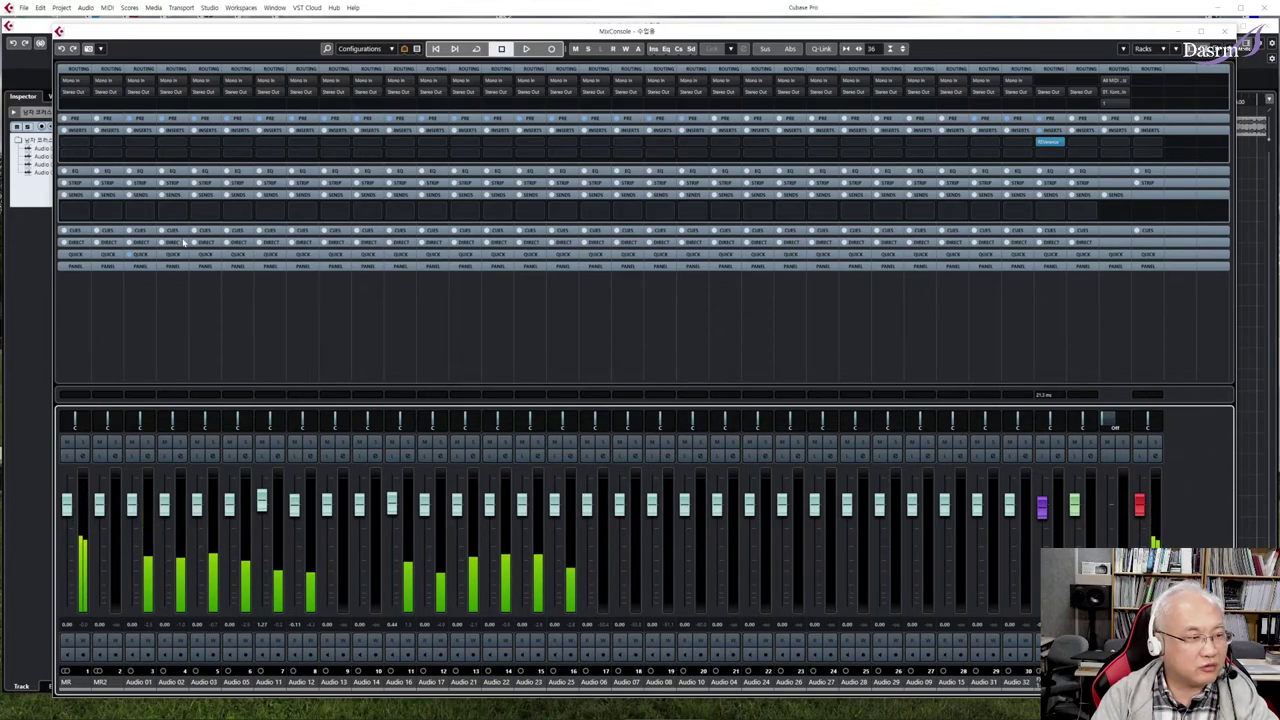
# Step: Add an active send from the Audio 01 channel to the FX 1-REVerence effect channel
pyautogui.click(141, 211)
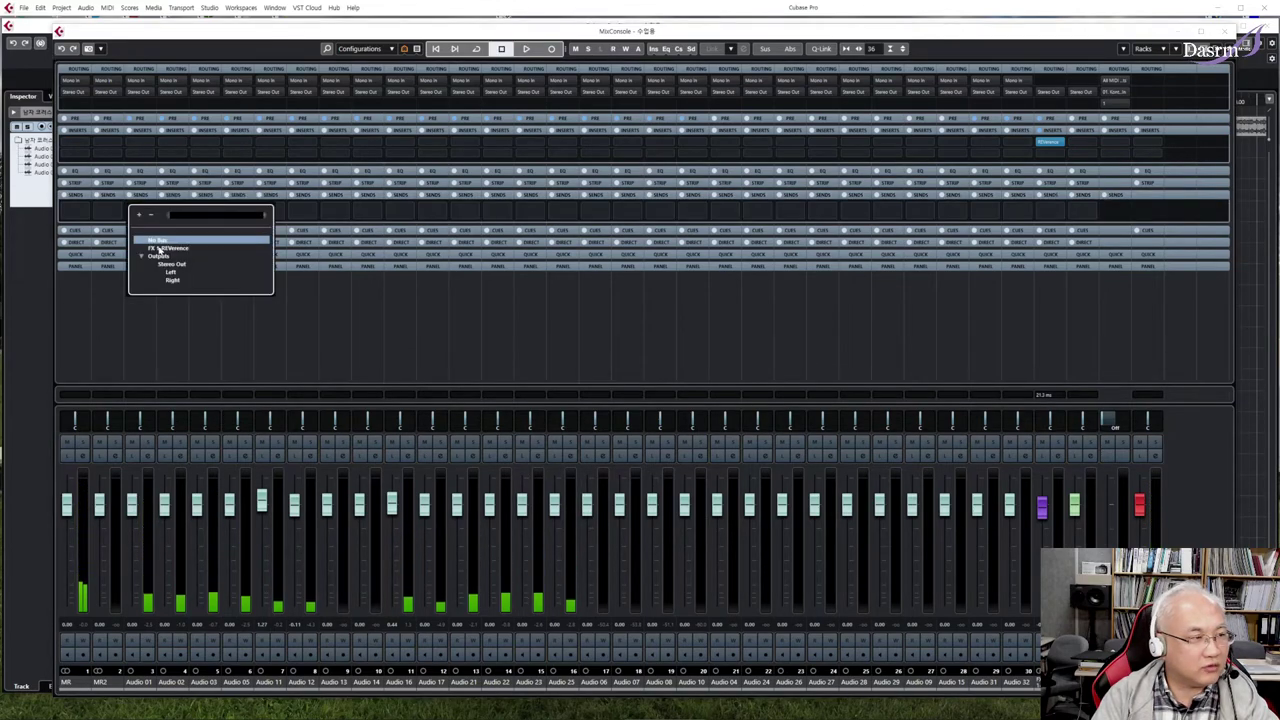
pyautogui.click(168, 249)
pyautogui.click(129, 208)
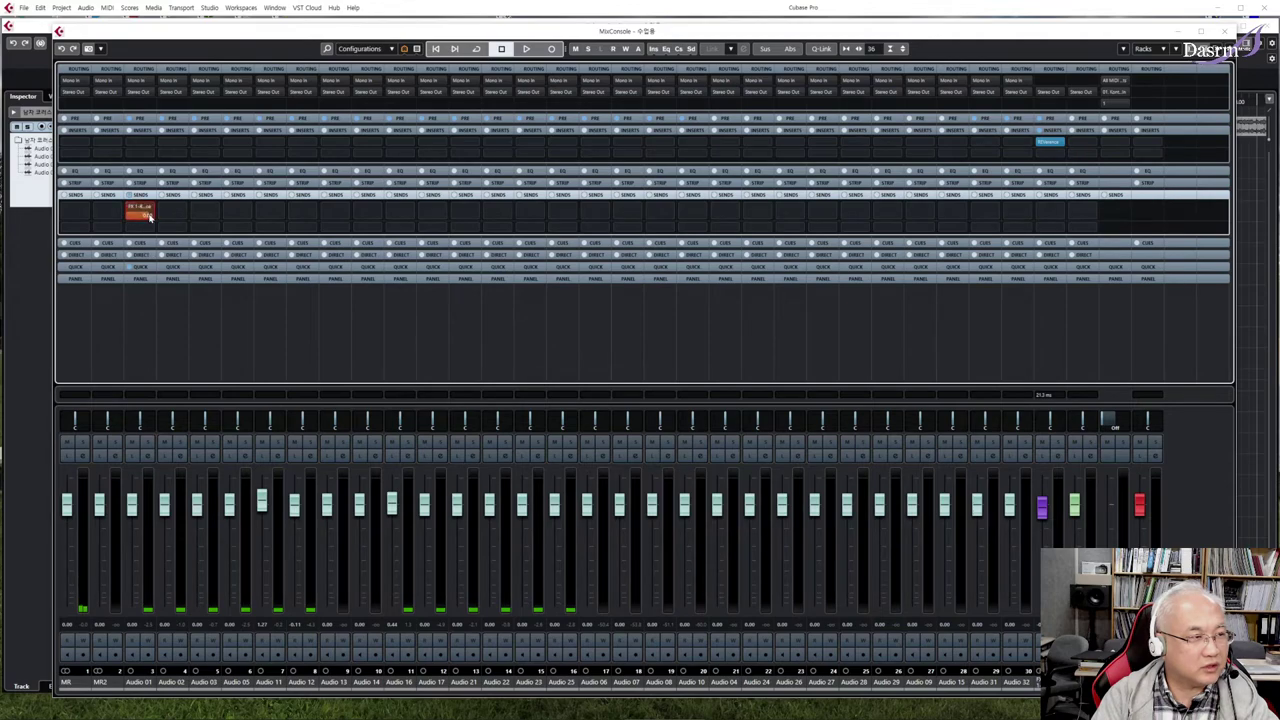
# Step: Solo Audio 01 and play the chorus from its start to hear the reverb send, ending with playback stopped and the solo off
pyautogui.press('space')
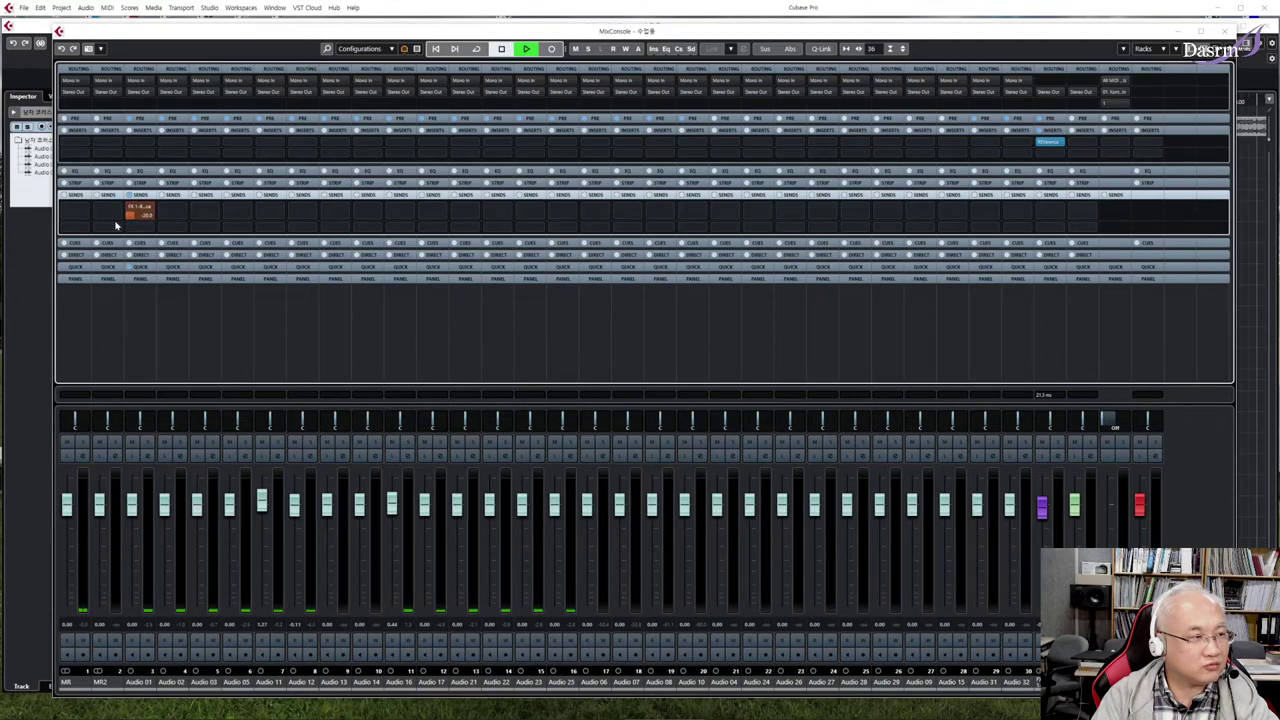
pyautogui.click(148, 442)
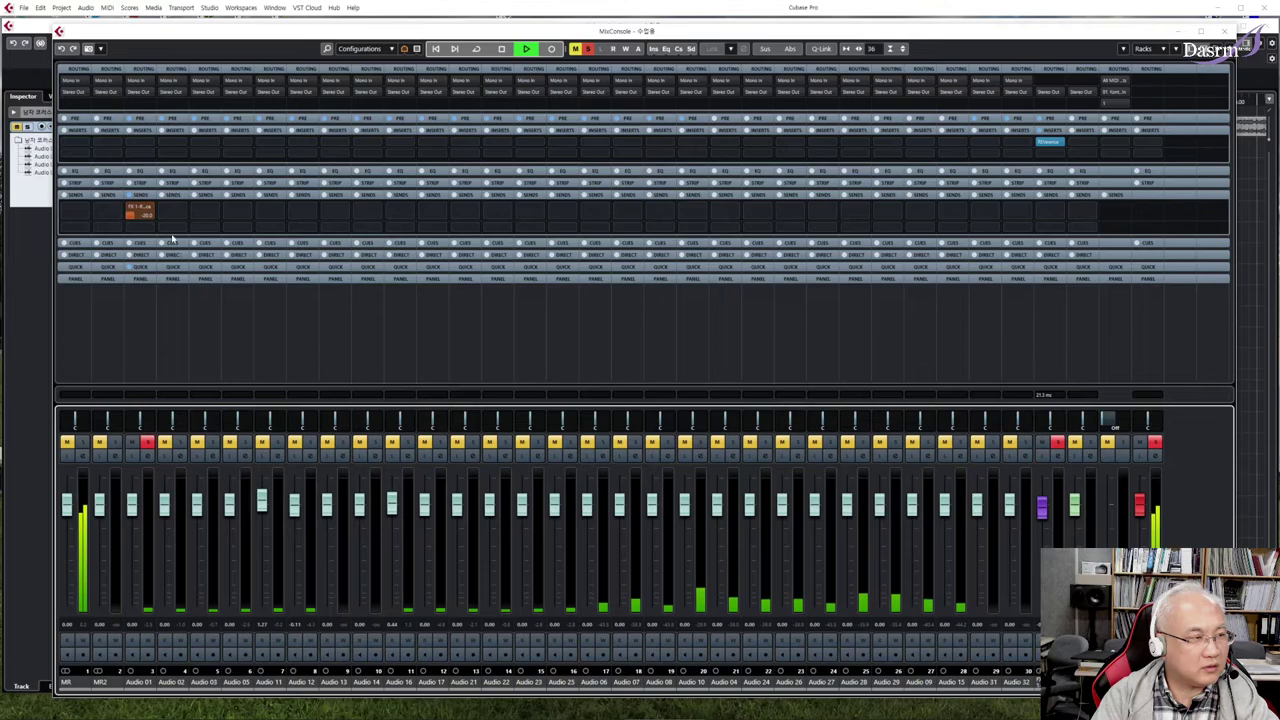
pyautogui.moveTo(200, 31); pyautogui.dragTo(327, 344)
pyautogui.click(428, 103)
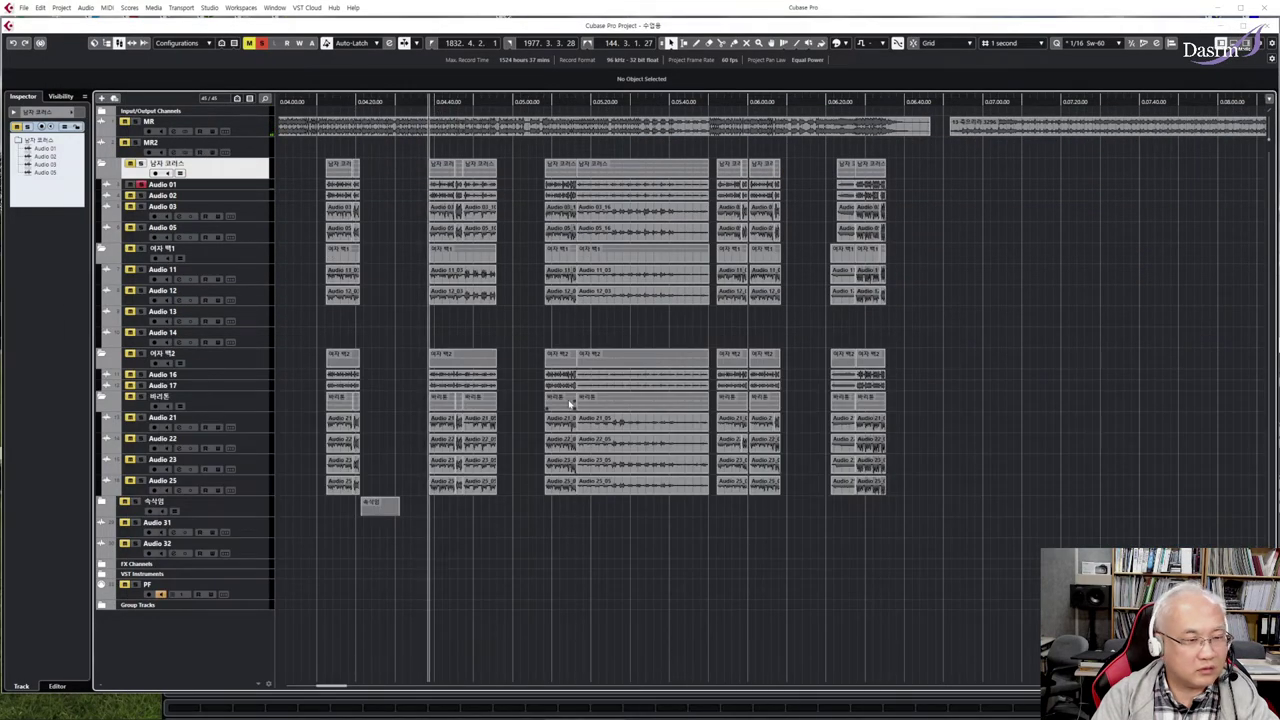
pyautogui.press('F3')
pyautogui.moveTo(488, 352); pyautogui.dragTo(395, 45)
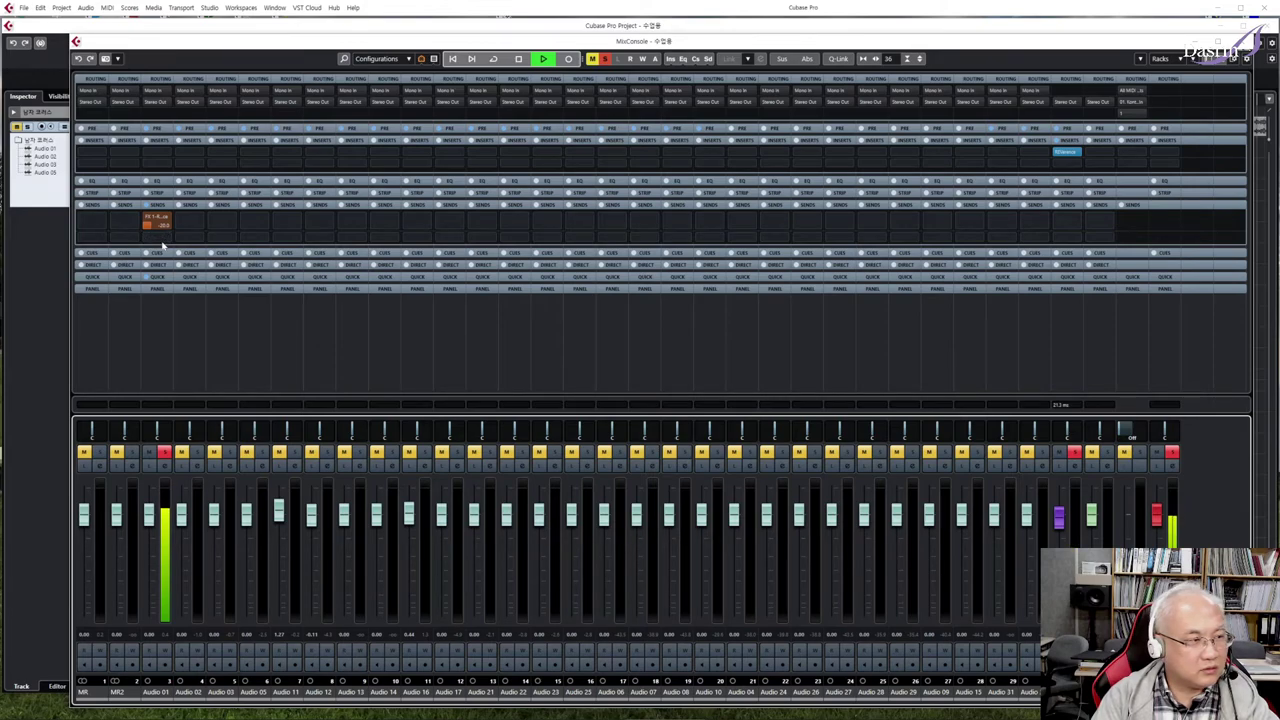
pyautogui.press('space')
pyautogui.click(165, 452)
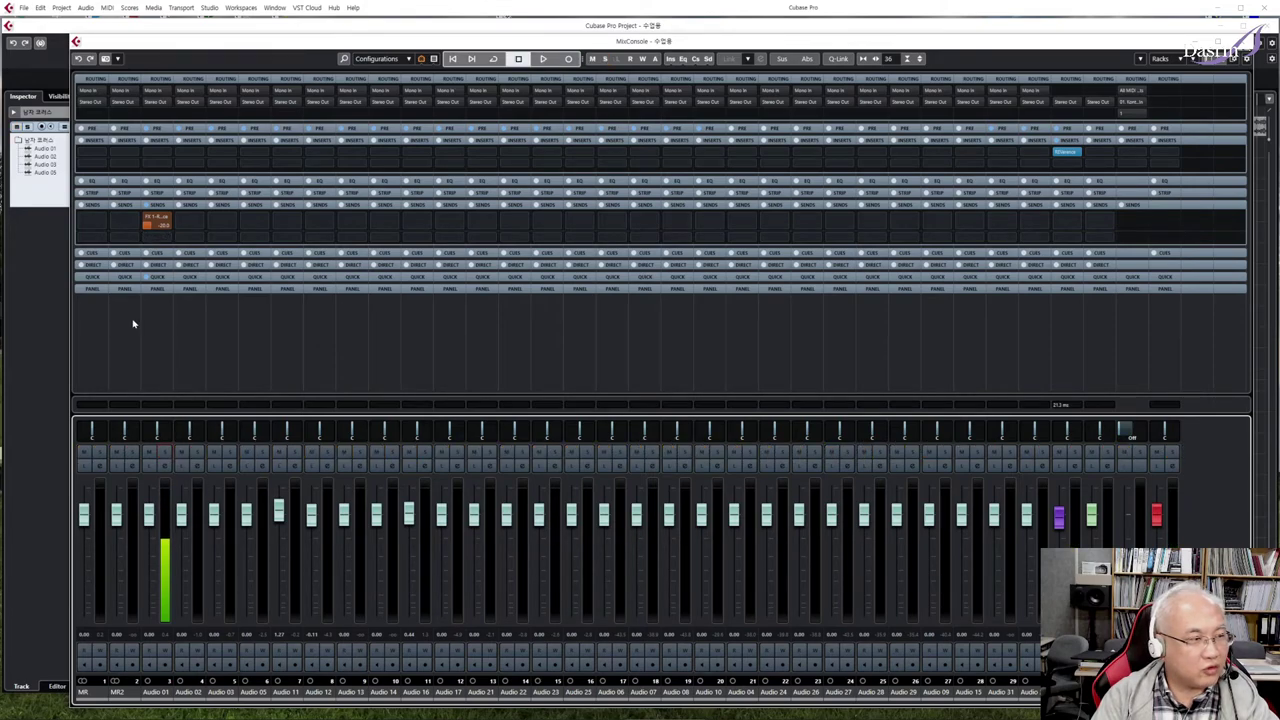
# Step: Raise the reverb send level on Audio 01 and view the send destinations for Audio 02 without choosing one
pyautogui.click(152, 226)
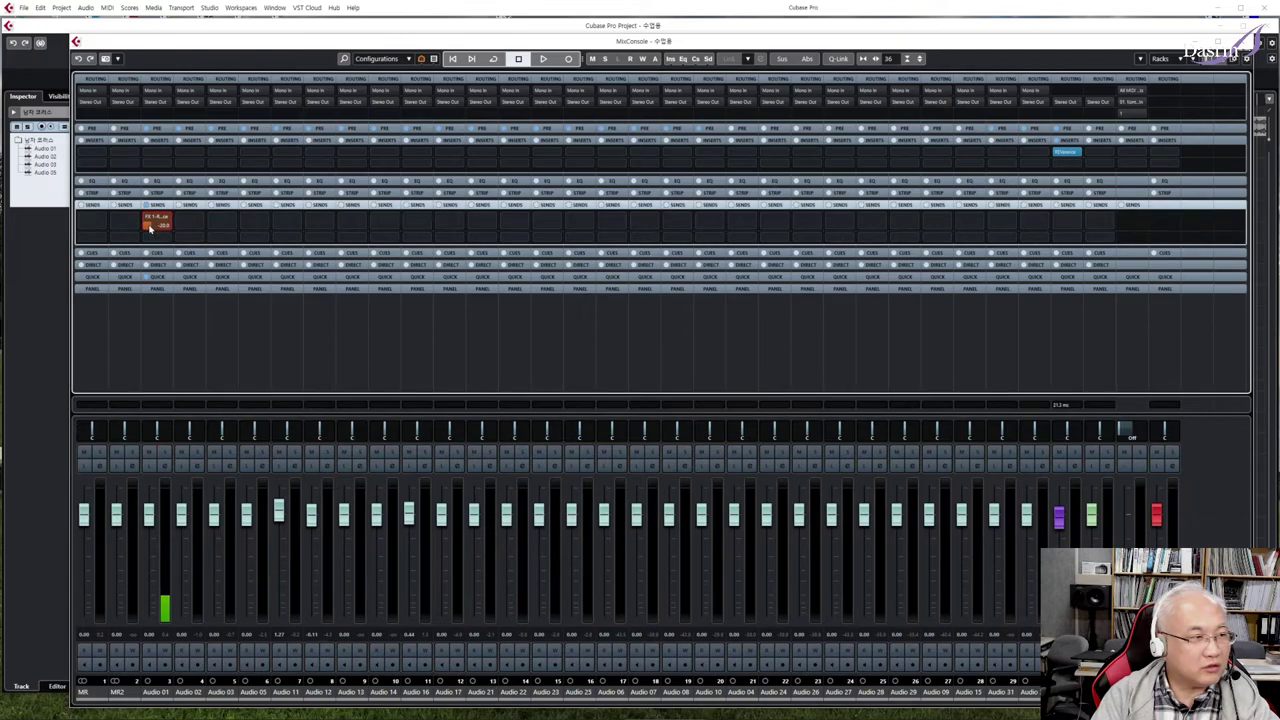
pyautogui.click(200, 222)
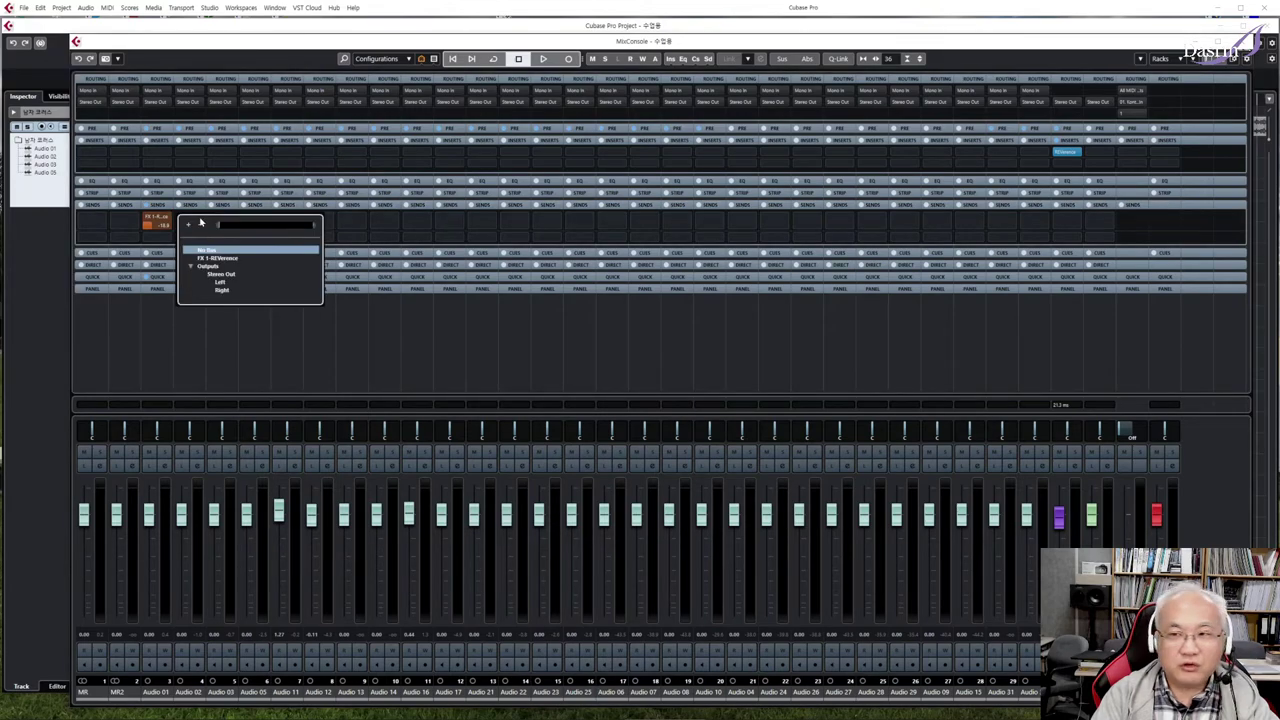
pyautogui.click(164, 210)
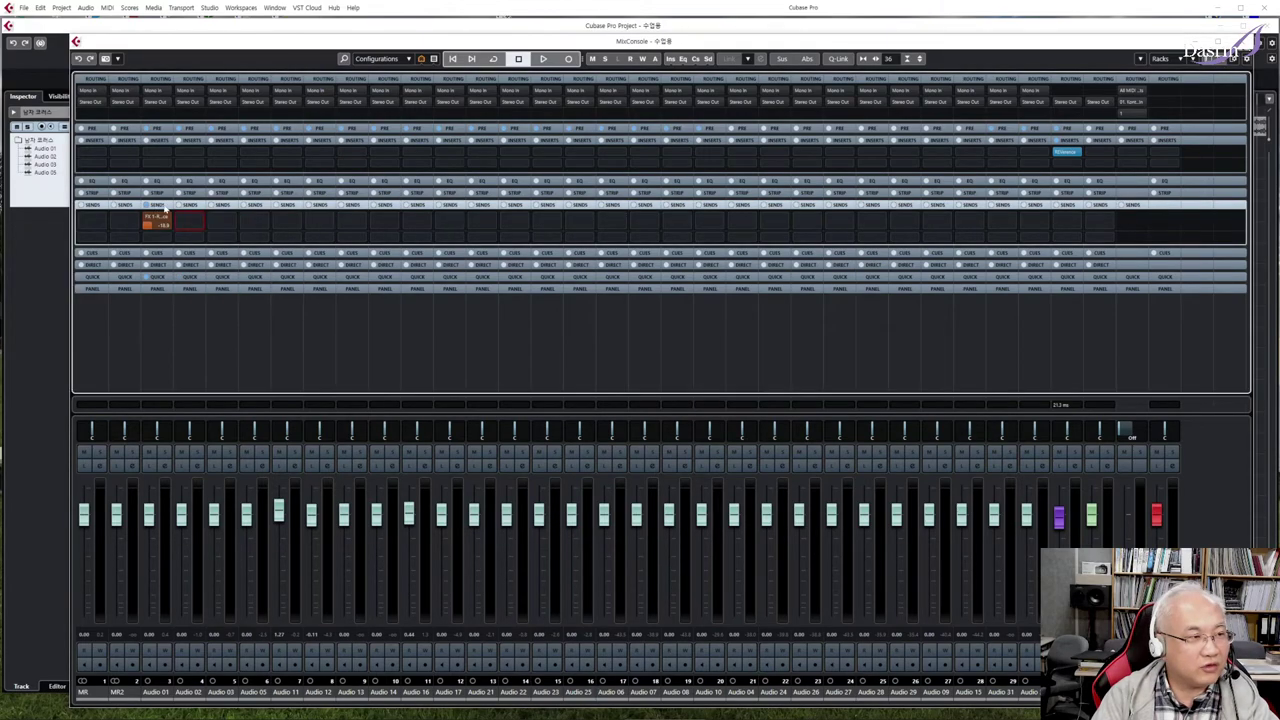
# Step: Copy Audio 01's Sends rack settings to Audio 02, 03, 05, 11, 12, 16, 17, 21, 22, 23 and 25, and stop playback
pyautogui.click(156, 205)
pyautogui.click(156, 205)
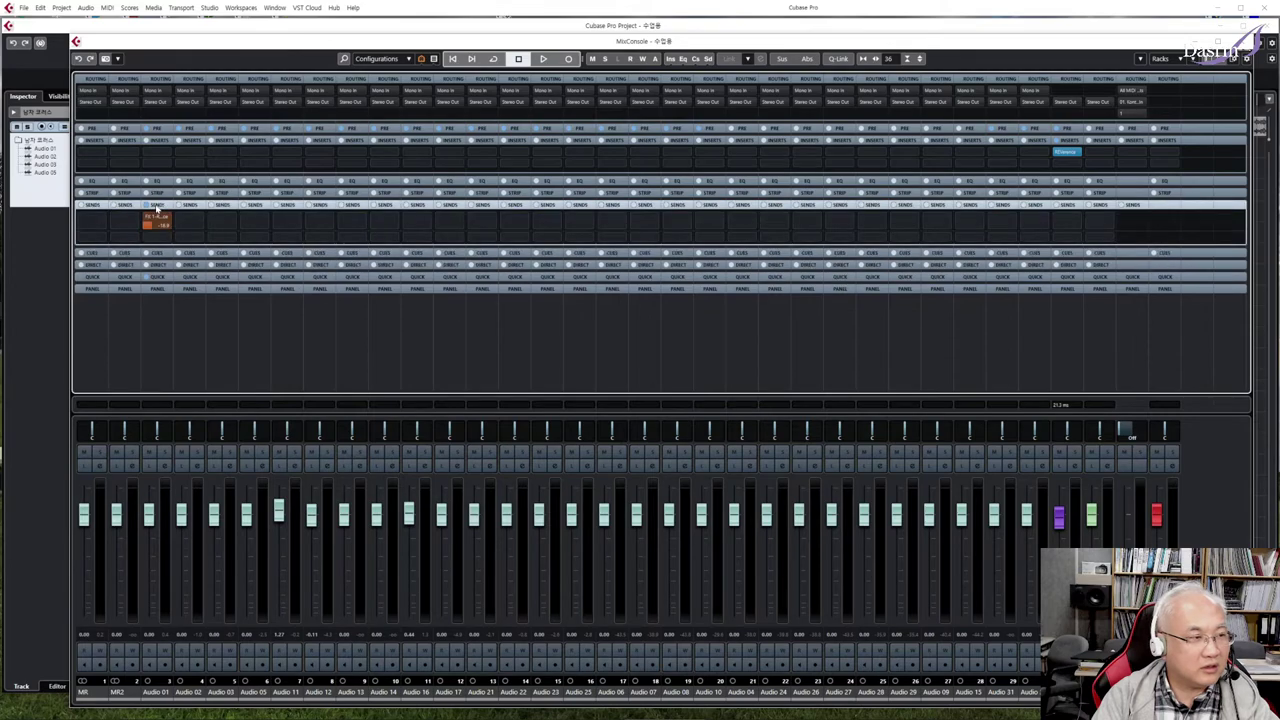
pyautogui.moveTo(156, 207); pyautogui.dragTo(178, 209)
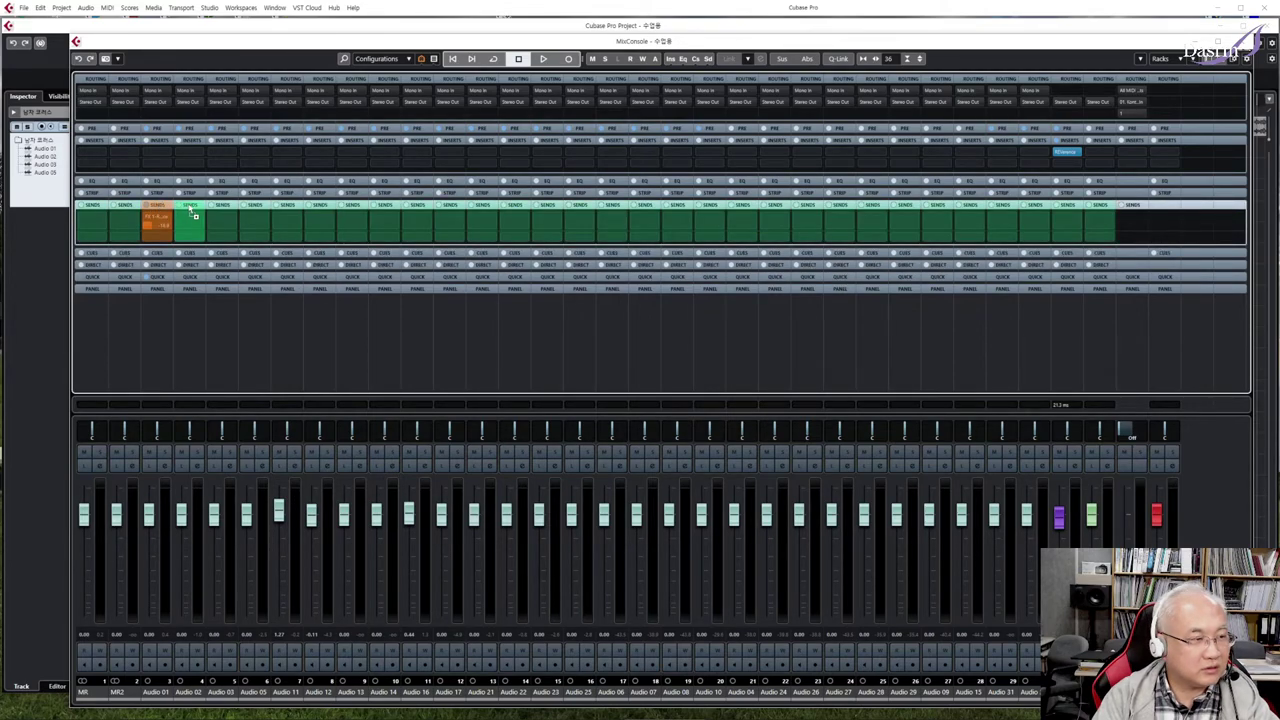
pyautogui.moveTo(192, 212); pyautogui.dragTo(514, 208)
pyautogui.press('space')
pyautogui.moveTo(514, 208); pyautogui.dragTo(580, 213)
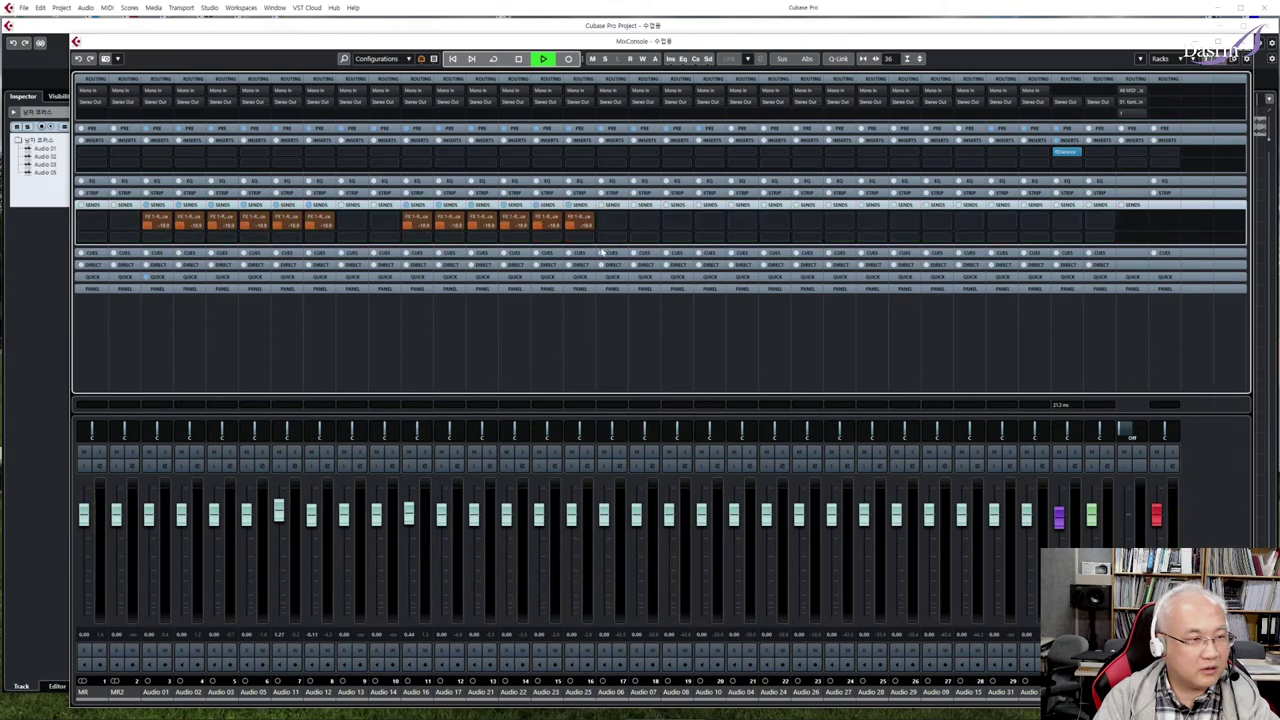
pyautogui.click(518, 58)
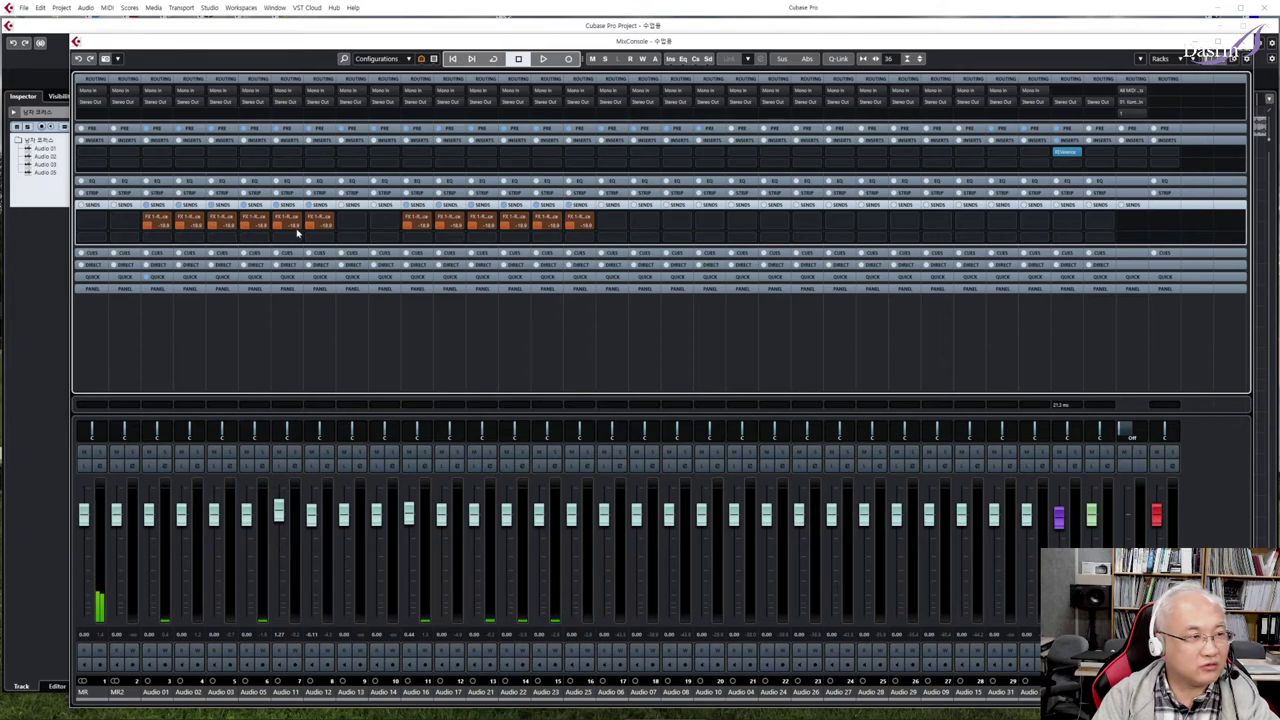
# Step: Play the chorus from its start in the project window and bring back the MixConsole to watch the meters
pyautogui.click(1242, 42)
pyautogui.click(430, 101)
pyautogui.press('space')
pyautogui.press('F3')
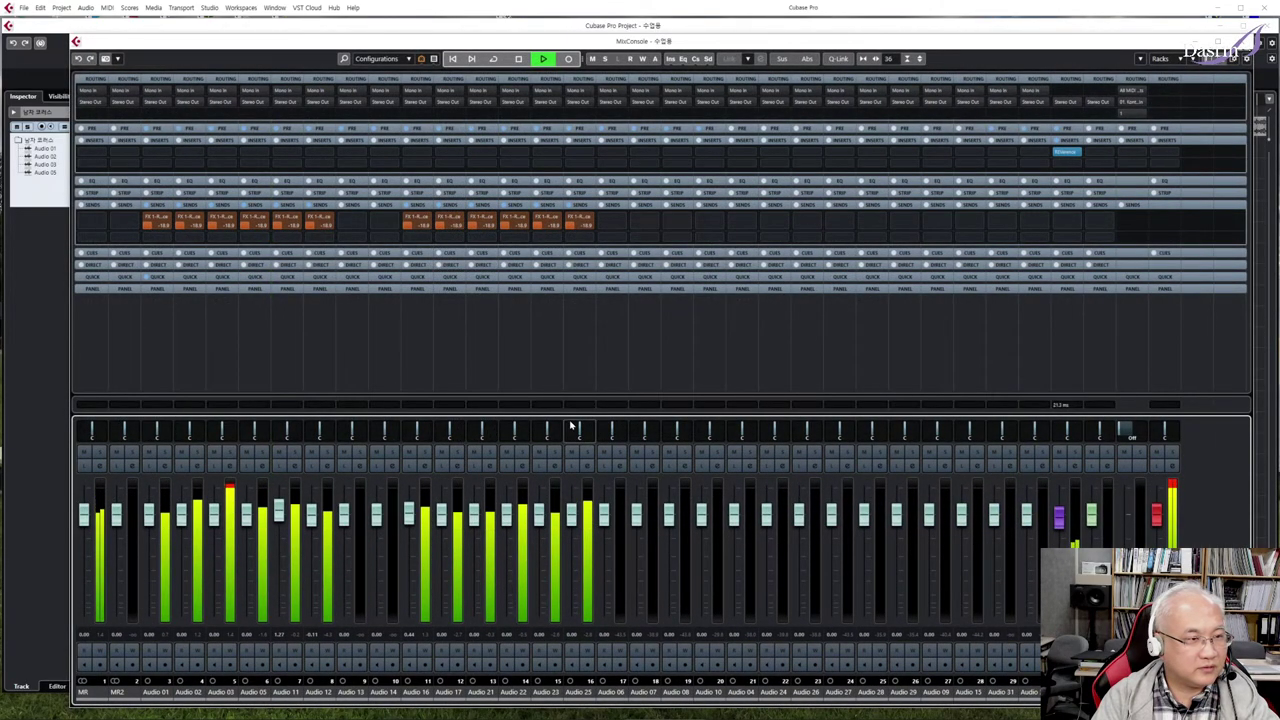
# Step: Collapse the Sends rack, stop playback, and briefly expand the EQ rack to examine the channels' equalizer settings
pyautogui.click(156, 205)
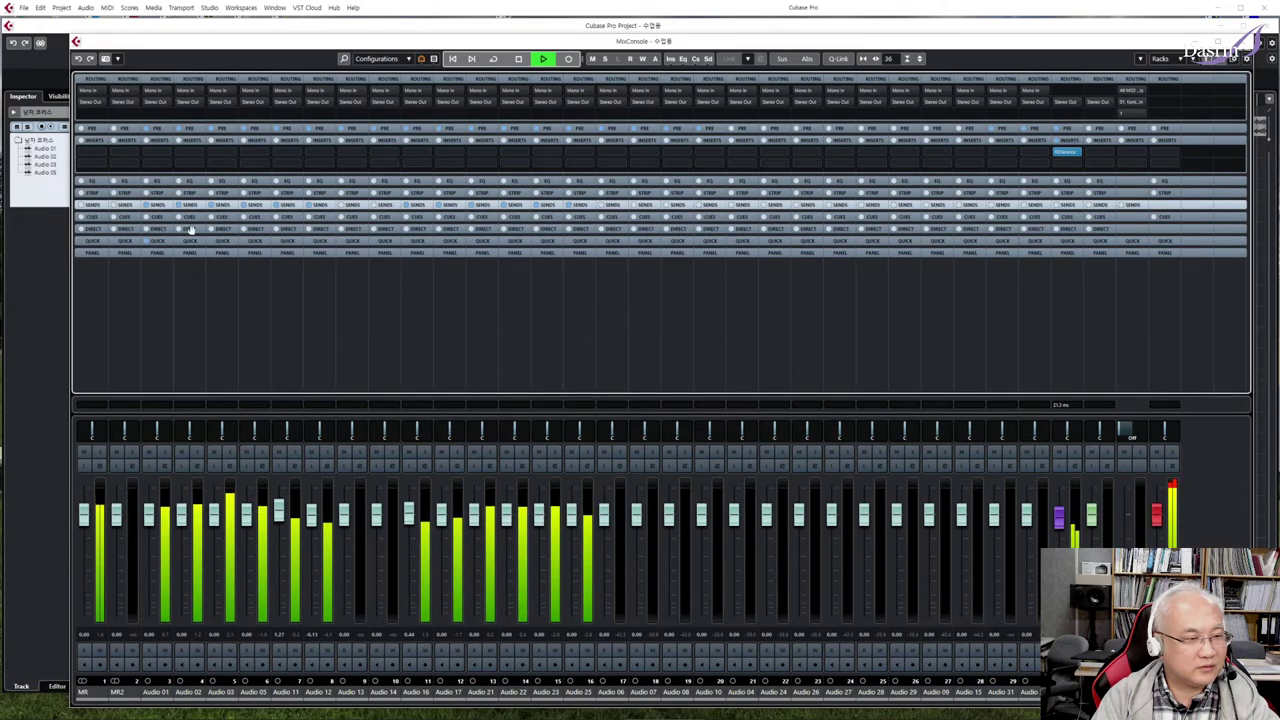
pyautogui.press('space')
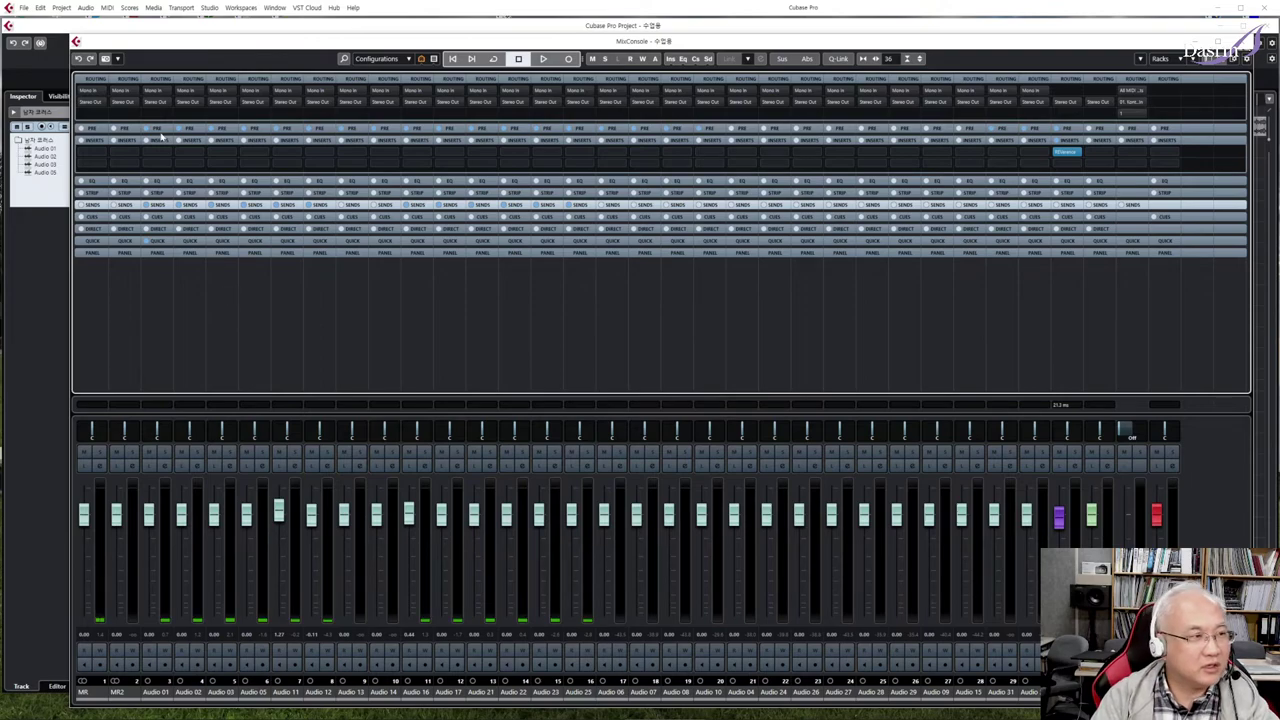
pyautogui.click(160, 181)
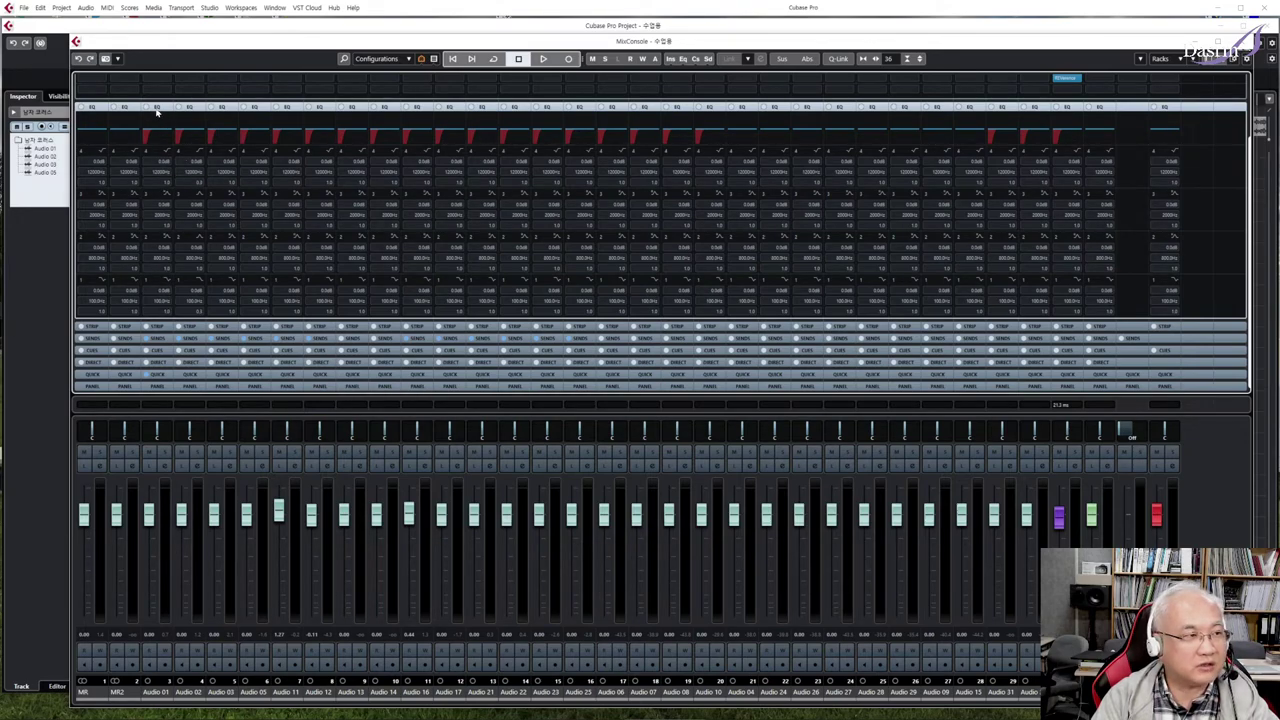
pyautogui.click(155, 108)
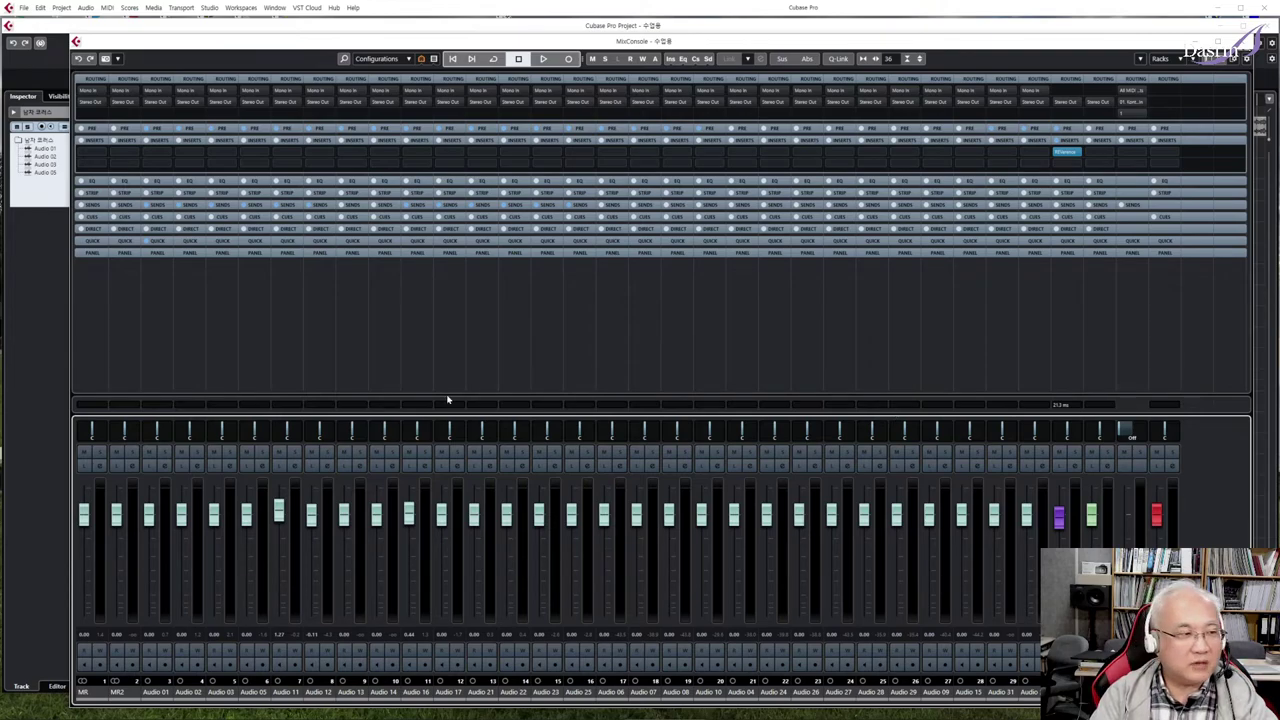
# Step: Select the channels Audio 01 through Audio 12 in the MixConsole while the chorus plays, and stop playback
pyautogui.press('space')
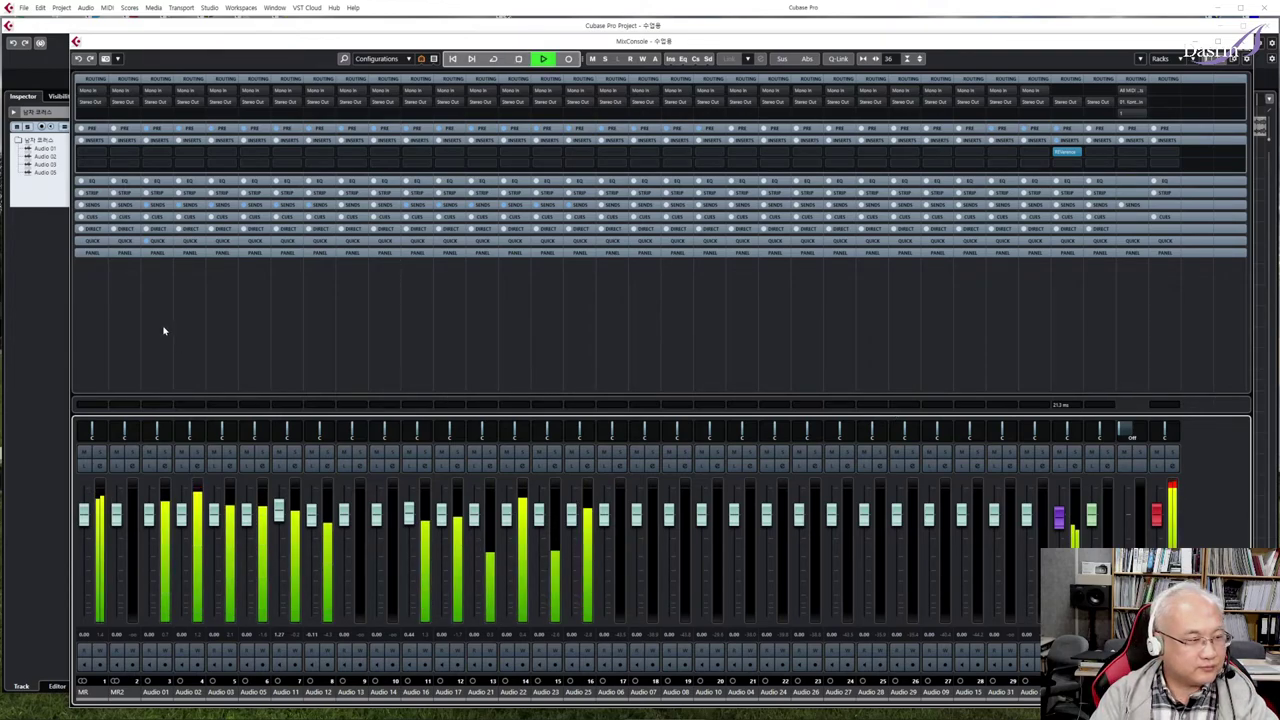
pyautogui.click(164, 330)
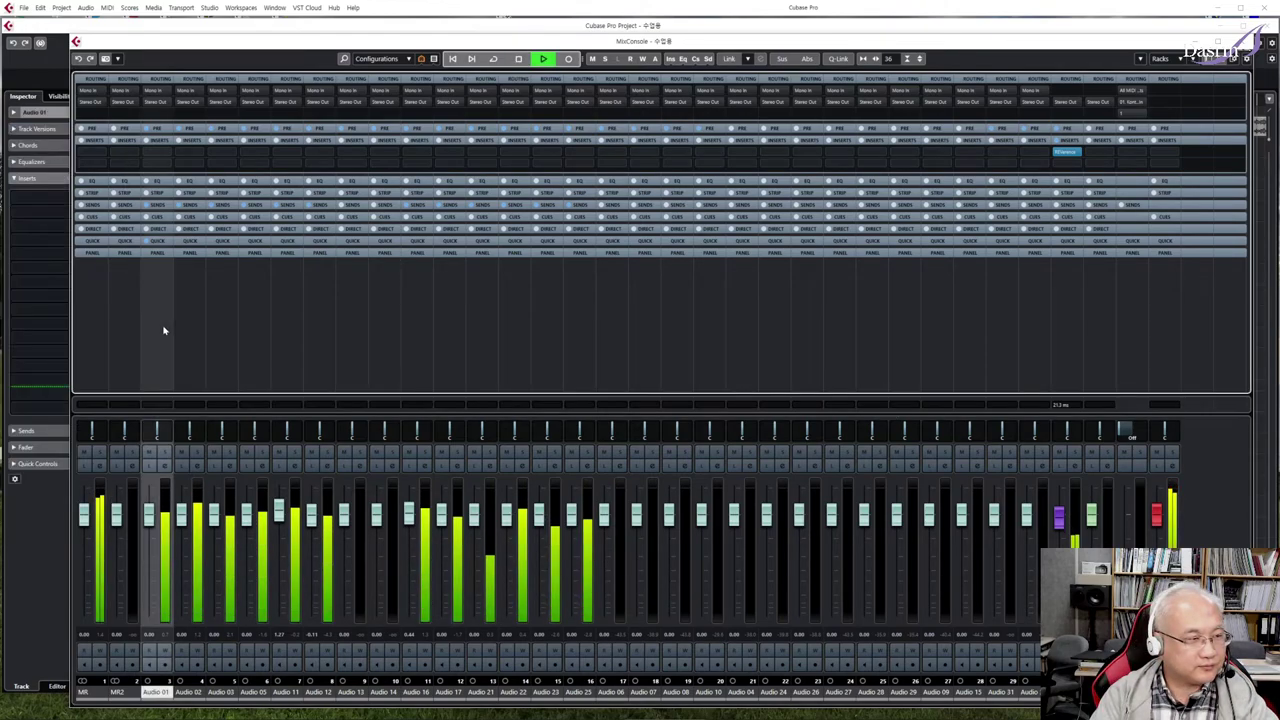
pyautogui.keyDown('shift'); pyautogui.click(324, 335); pyautogui.keyUp('shift')
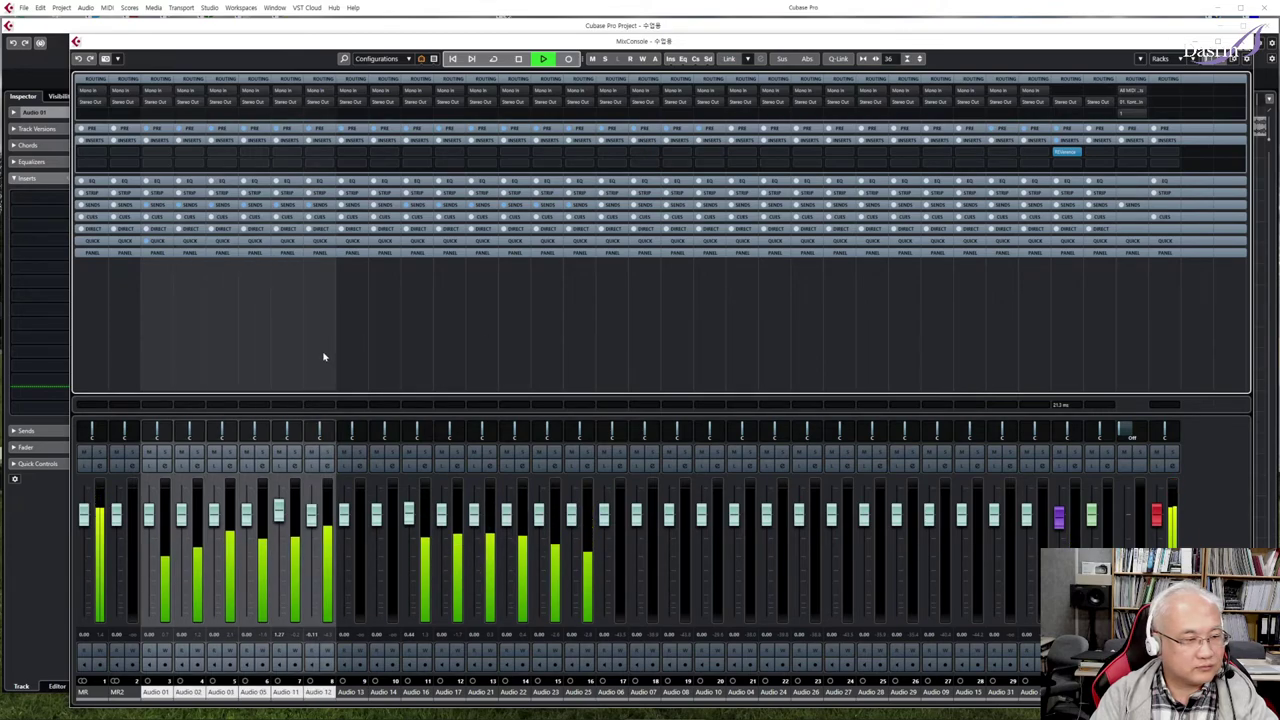
pyautogui.press('space')
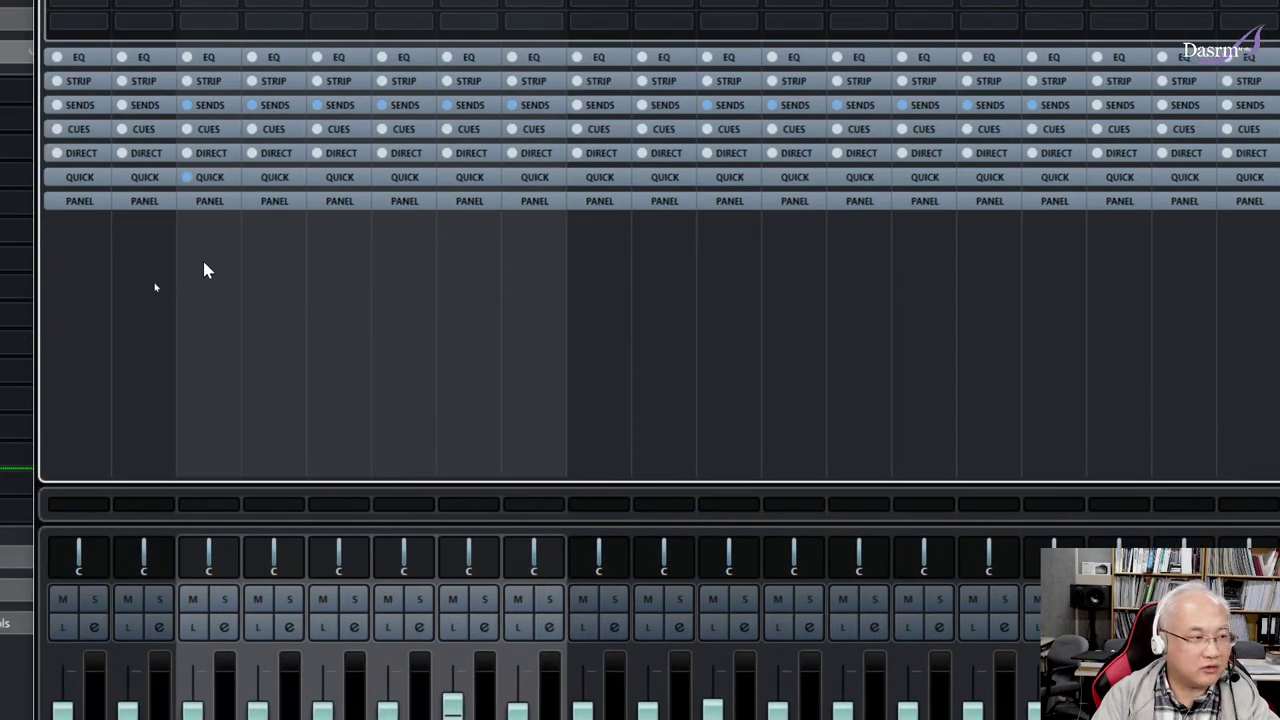
# Step: Add a stereo group channel named 남자코러스 to the selected channels, with Stereo Out as output and created inside a folder
pyautogui.rightClick(205, 270)
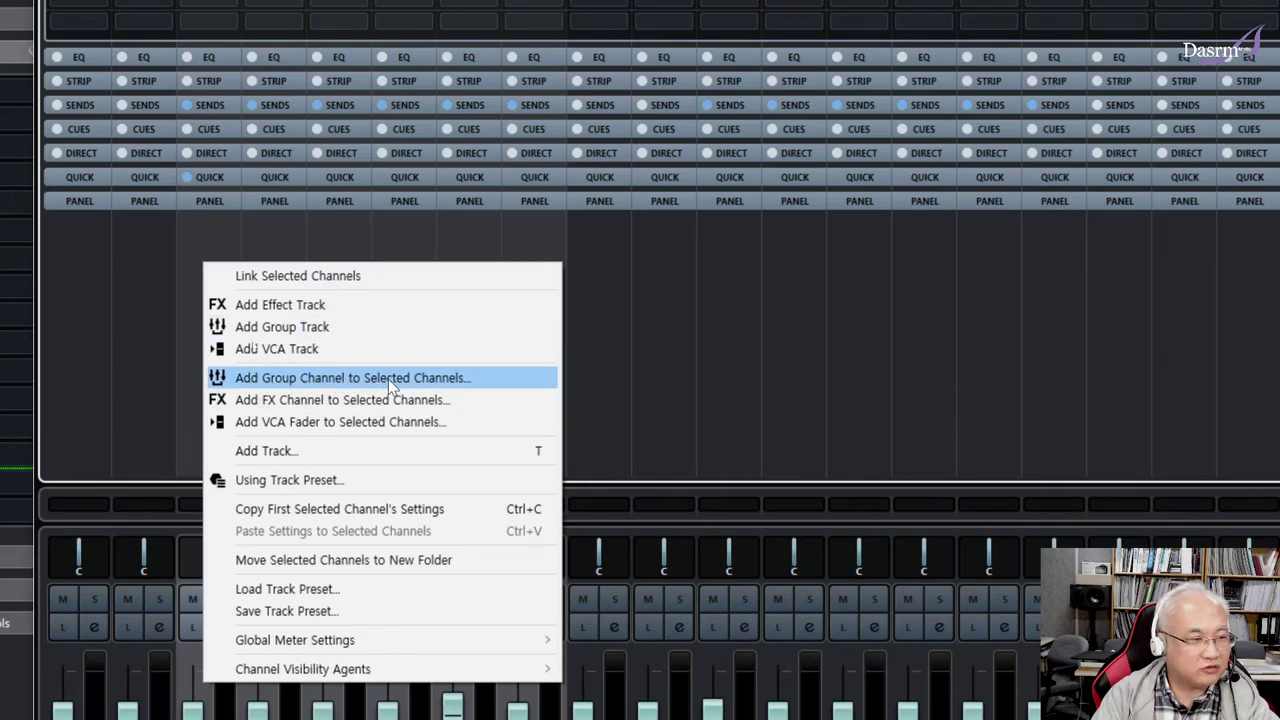
pyautogui.click(463, 380)
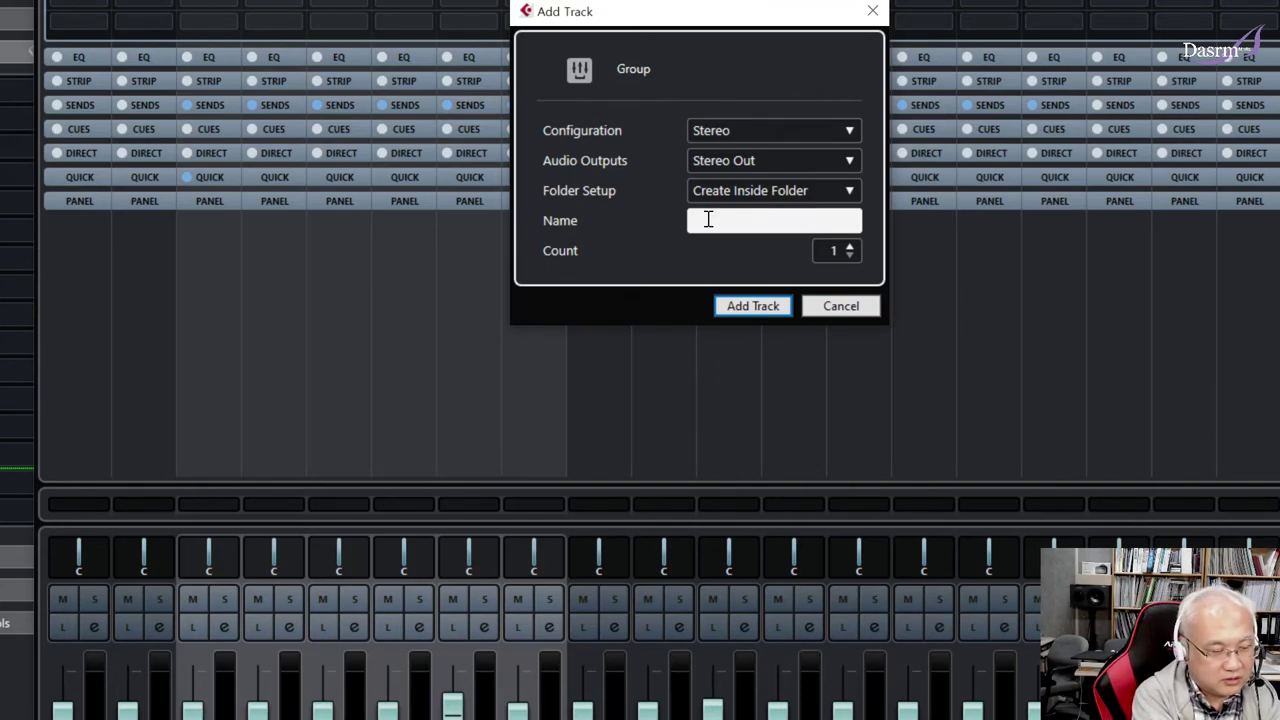
pyautogui.write('남ㅈ')
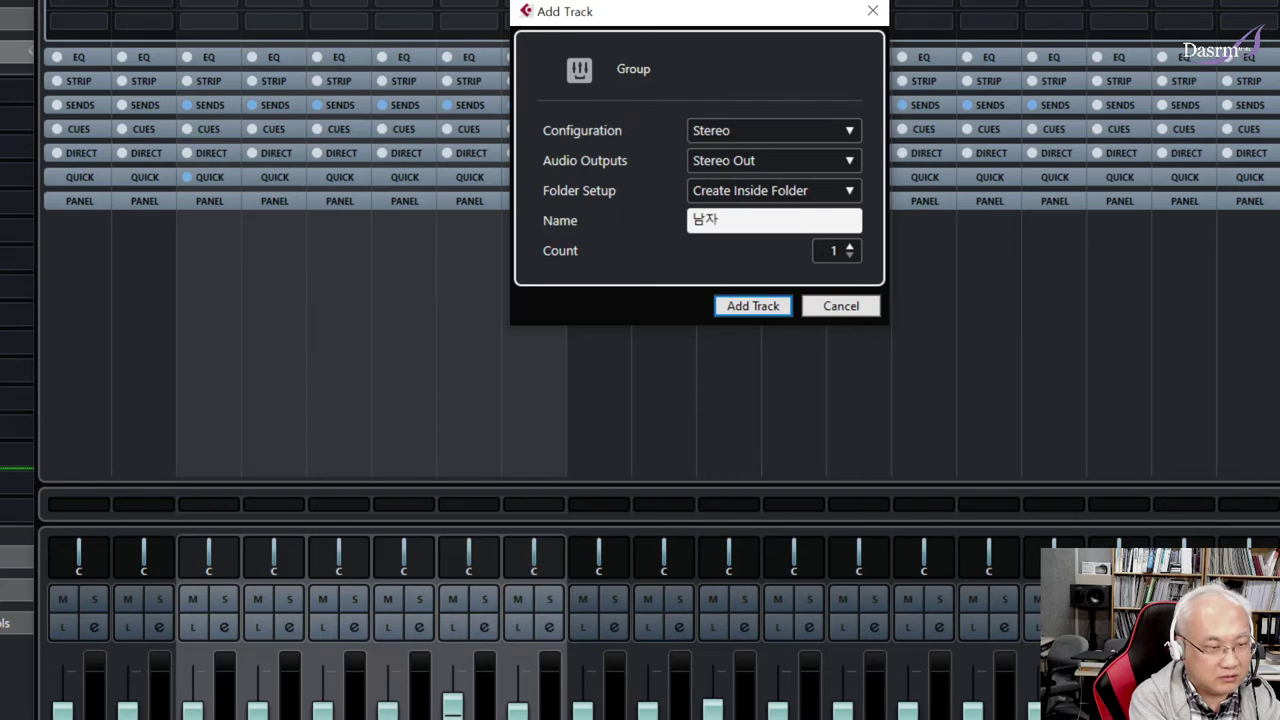
pyautogui.write('코러스')
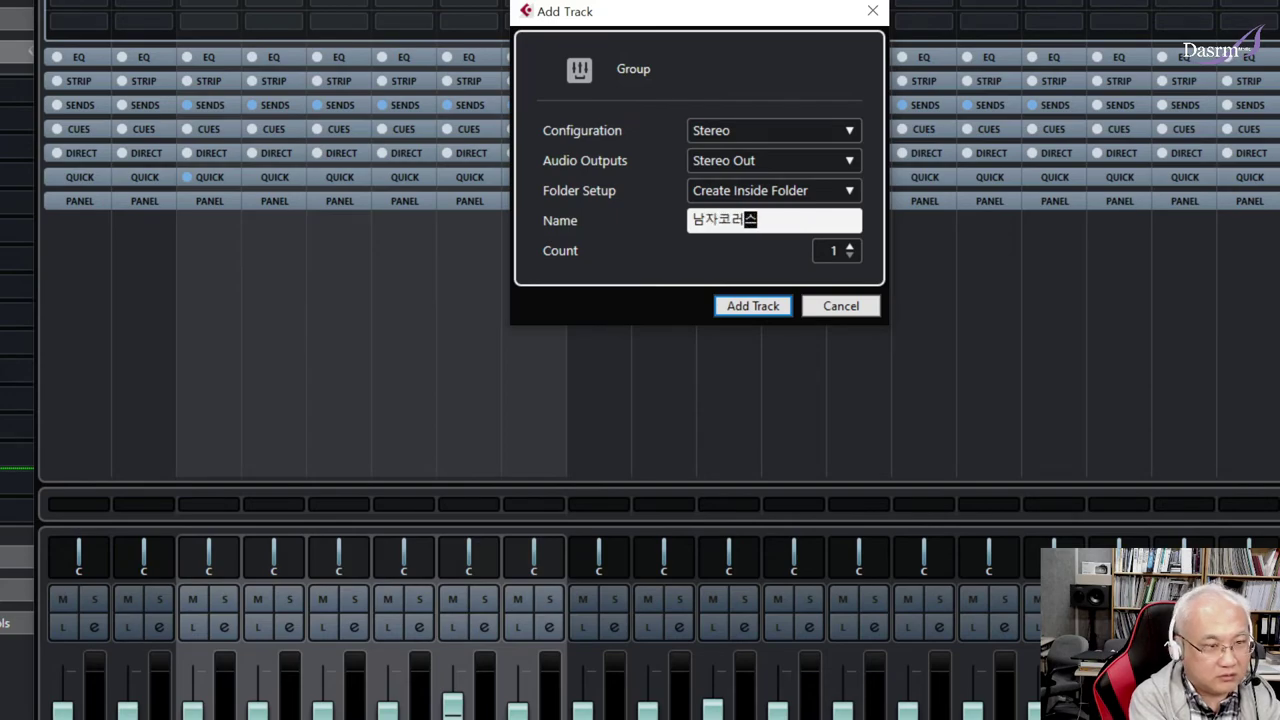
pyautogui.click(745, 307)
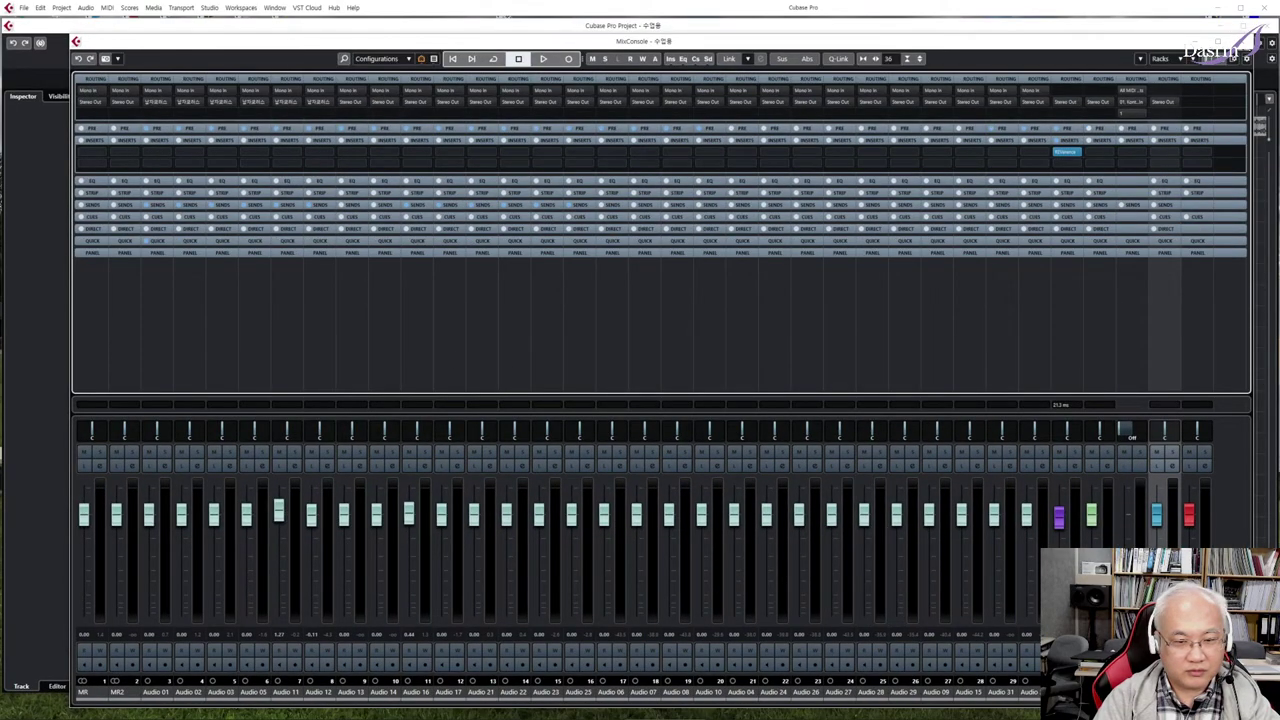
# Step: Play the chorus to check the 남자코러스 group channel's meter, and examine the output routing of its member channels
pyautogui.press('Tab')
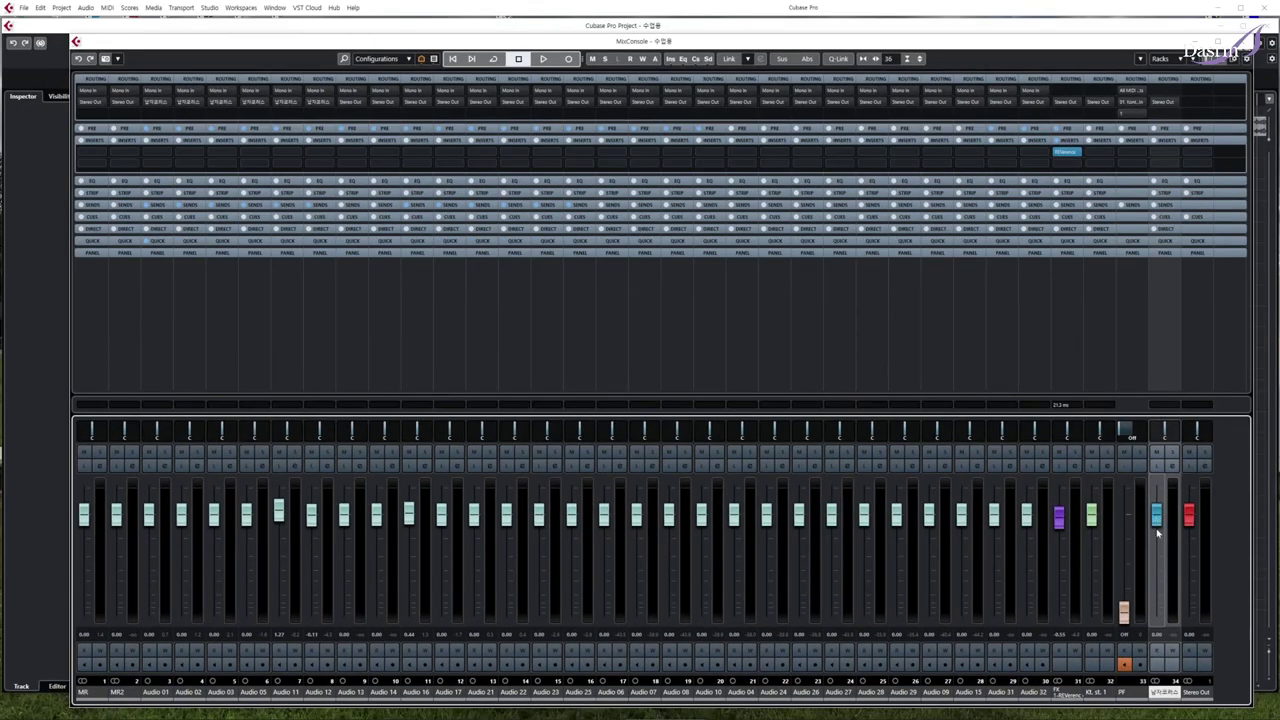
pyautogui.press('space')
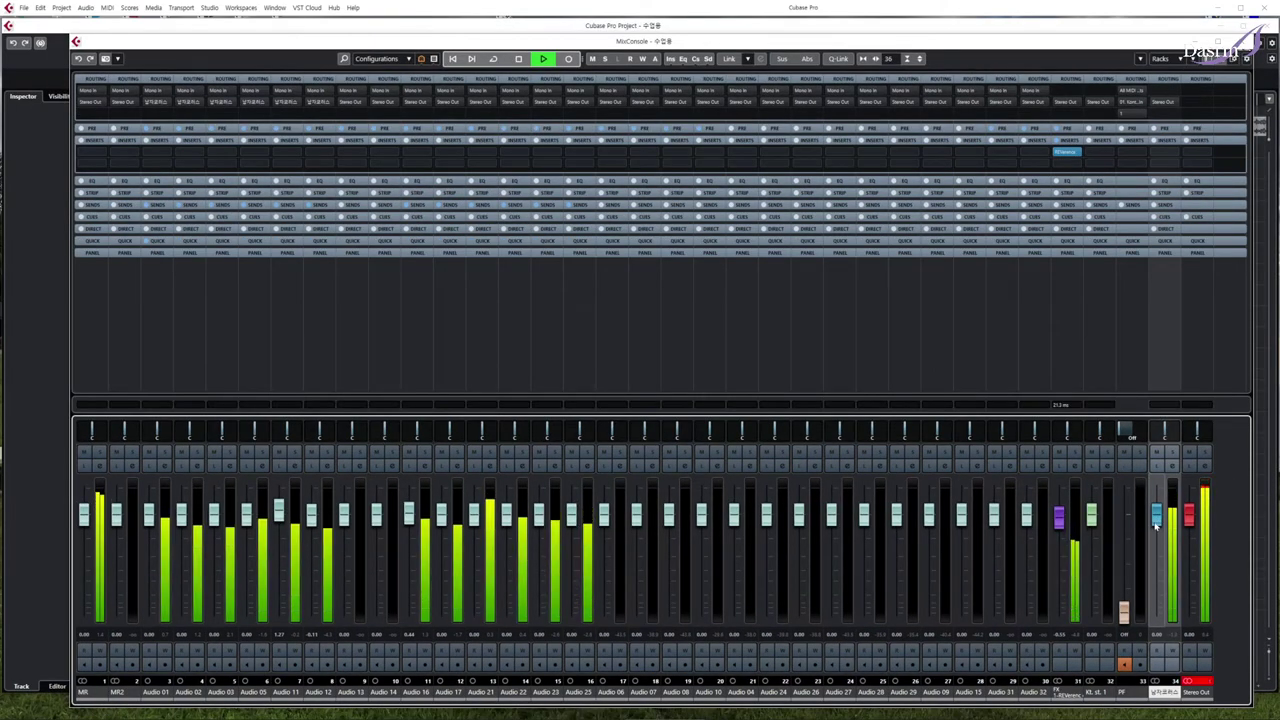
pyautogui.press('space')
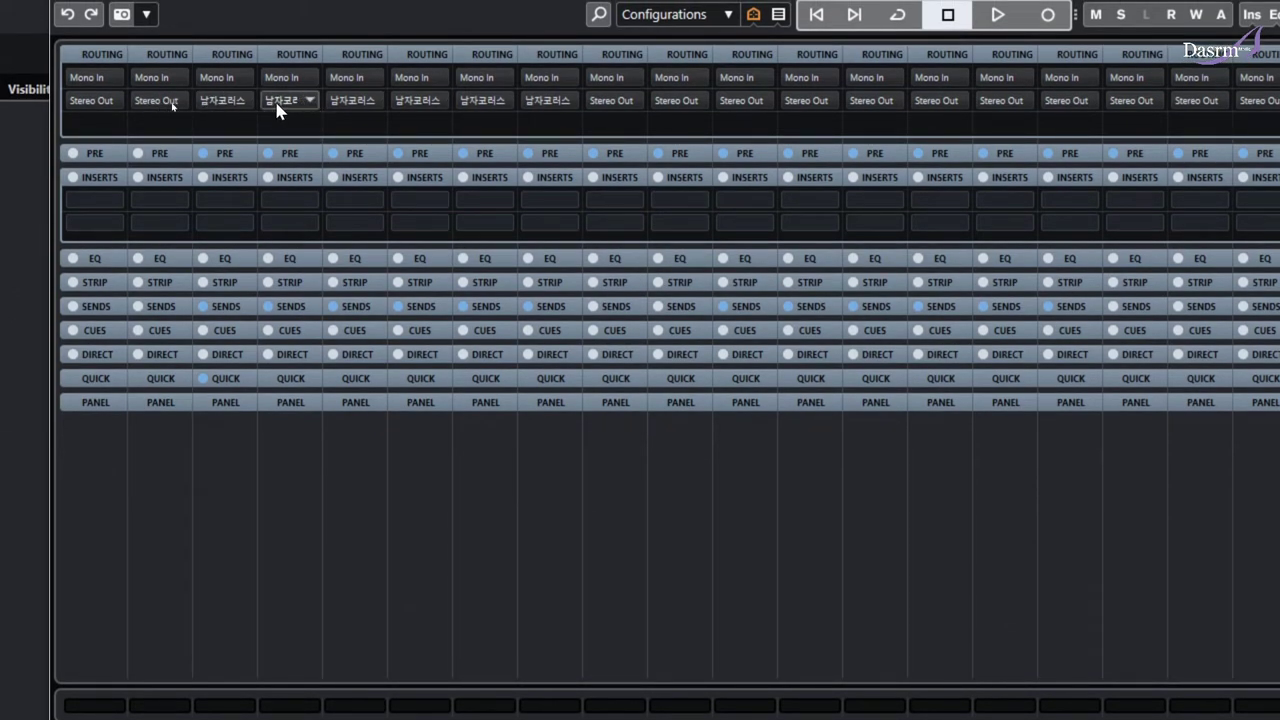
# Step: Examine the output busses available for channel Audio 01 and close the list without choosing another bus
pyautogui.click(246, 103)
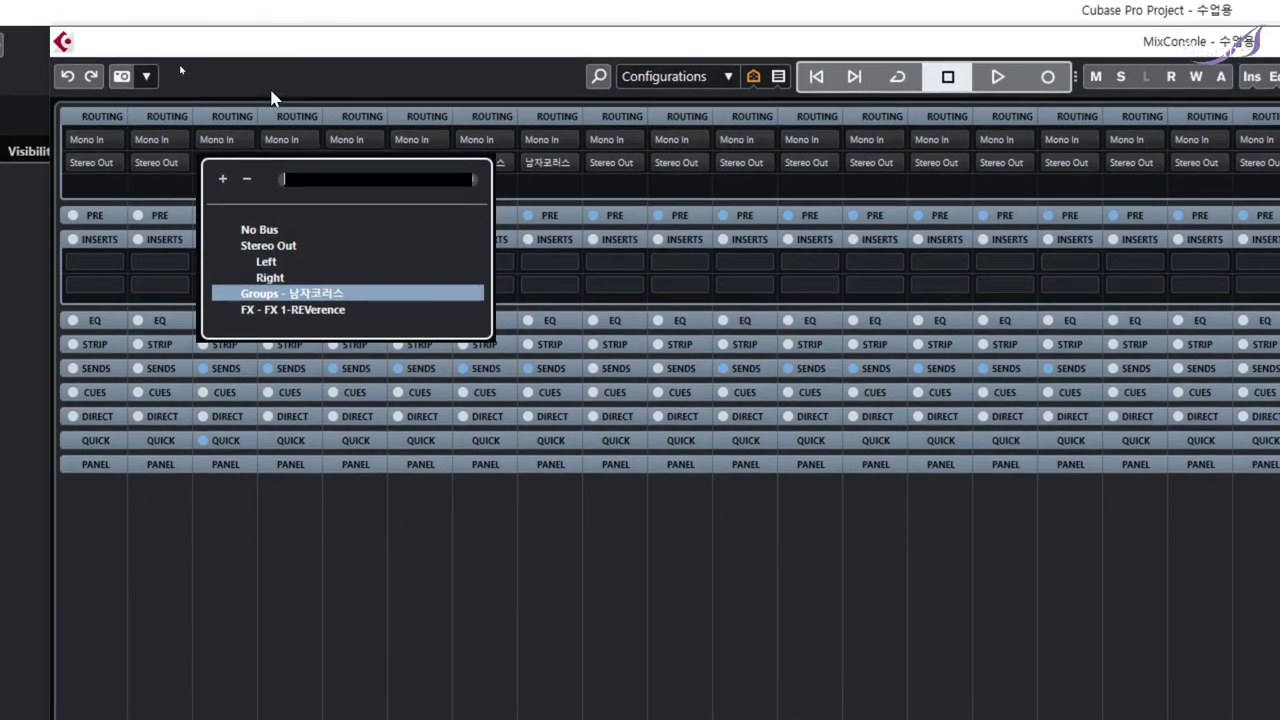
pyautogui.click(272, 98)
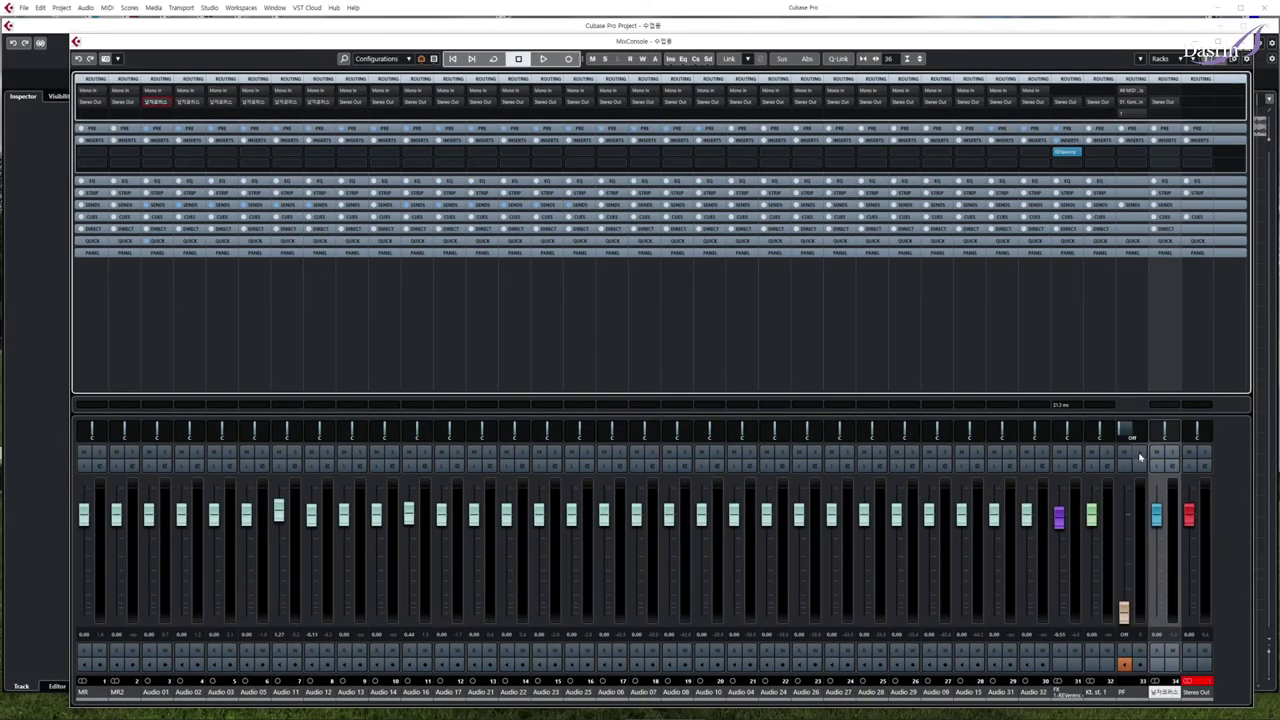
# Step: Play the project from the start of the second block of 남자 코러스 parts in the Project window
pyautogui.press('space')
pyautogui.press('space')
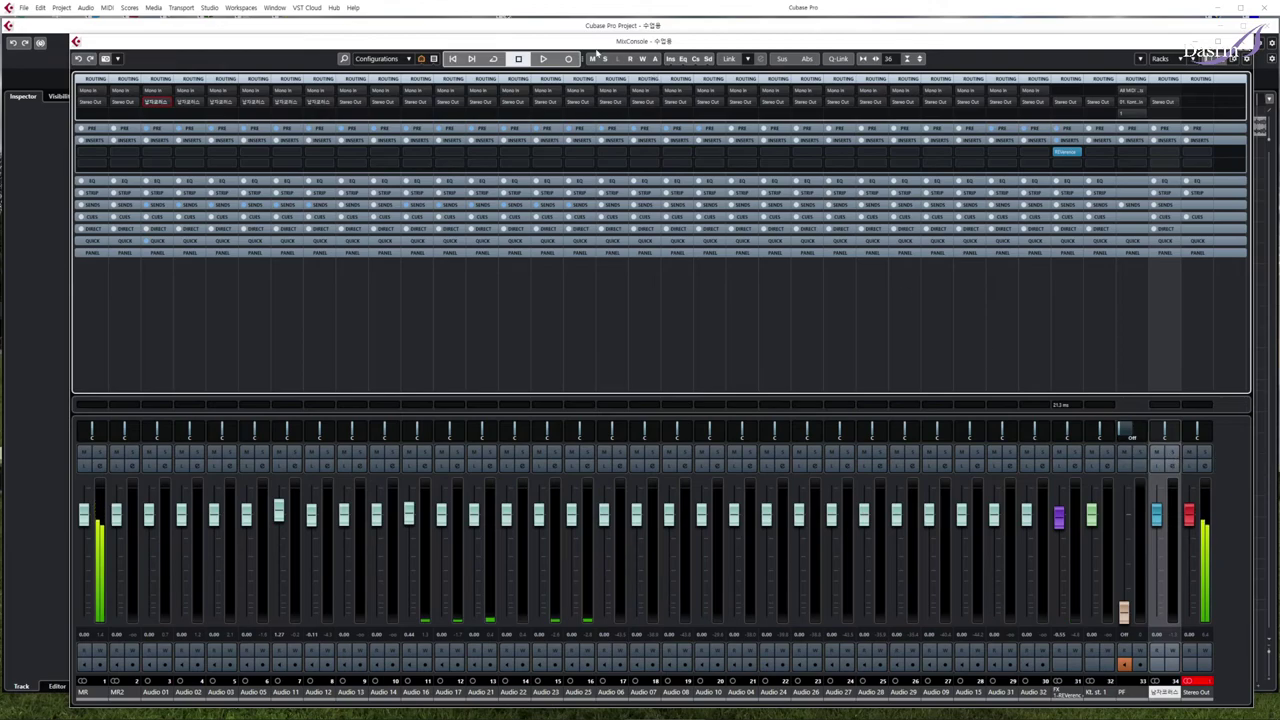
pyautogui.press('F3')
pyautogui.click(546, 103)
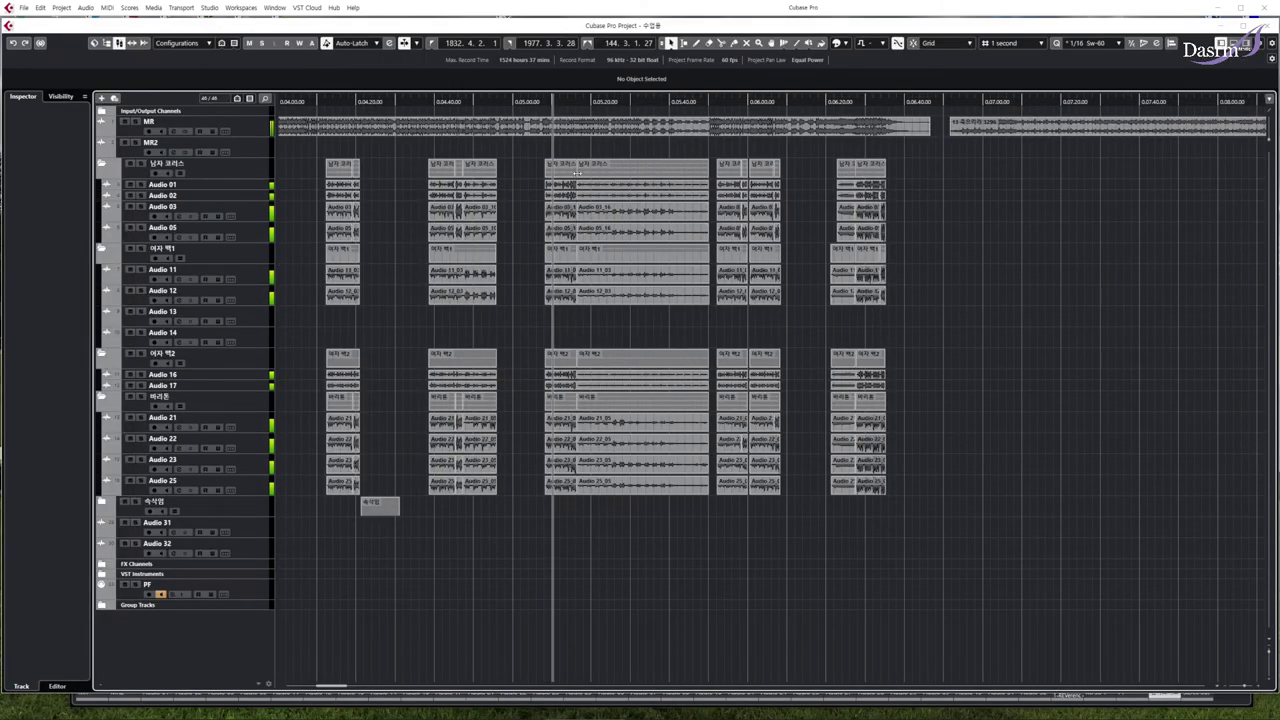
pyautogui.click(430, 103)
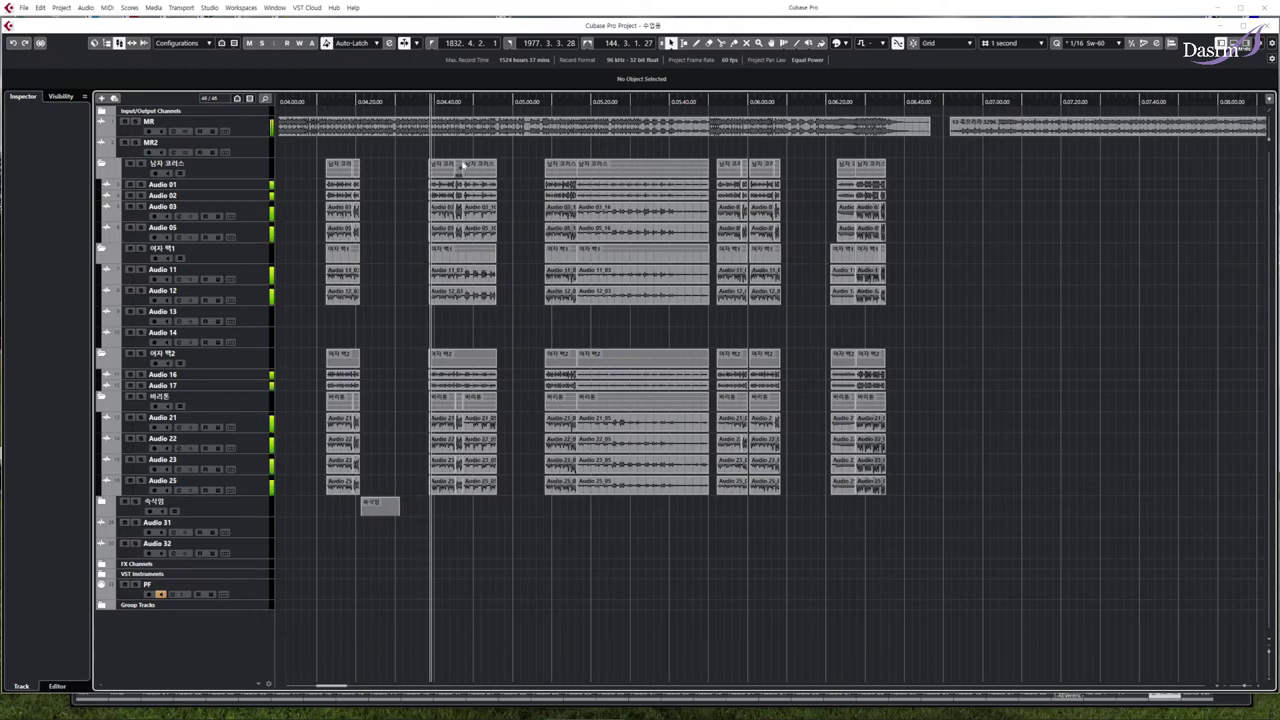
# Step: Solo the 남자코러스 group channel in the MixConsole, listen to the grouped chorus, and stop playback
pyautogui.press('F3')
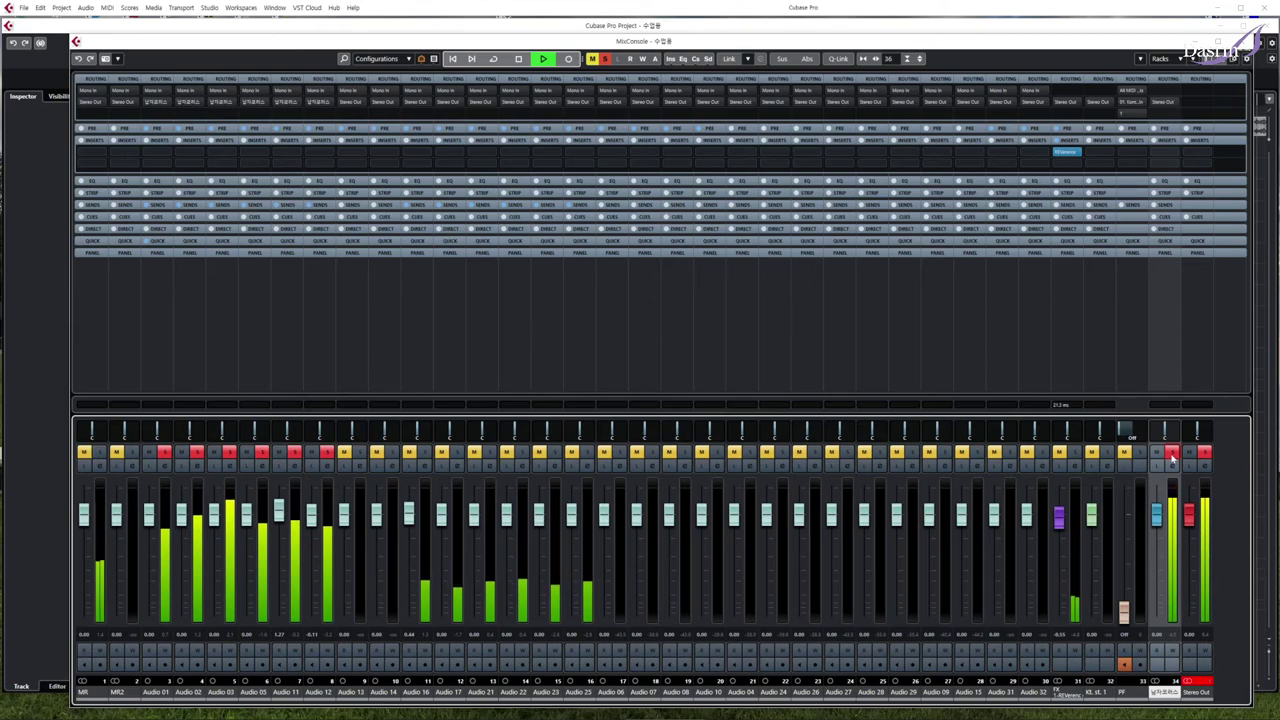
pyautogui.press('space')
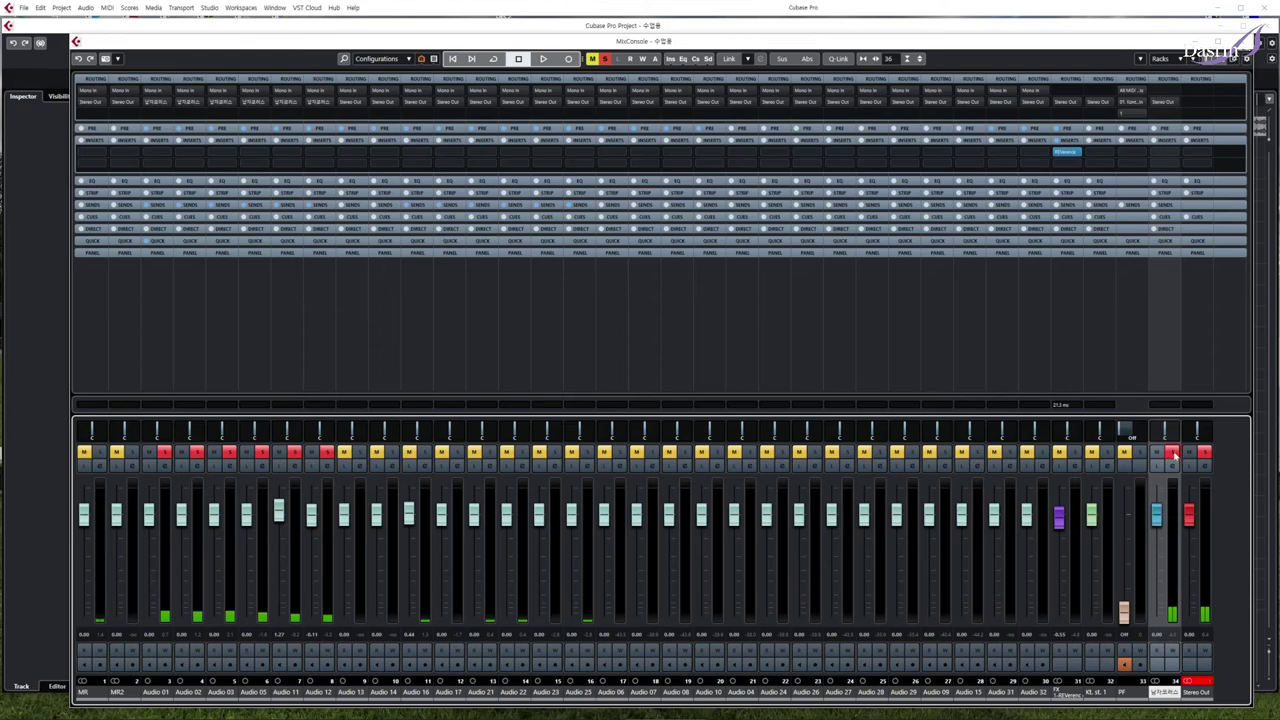
pyautogui.press('space')
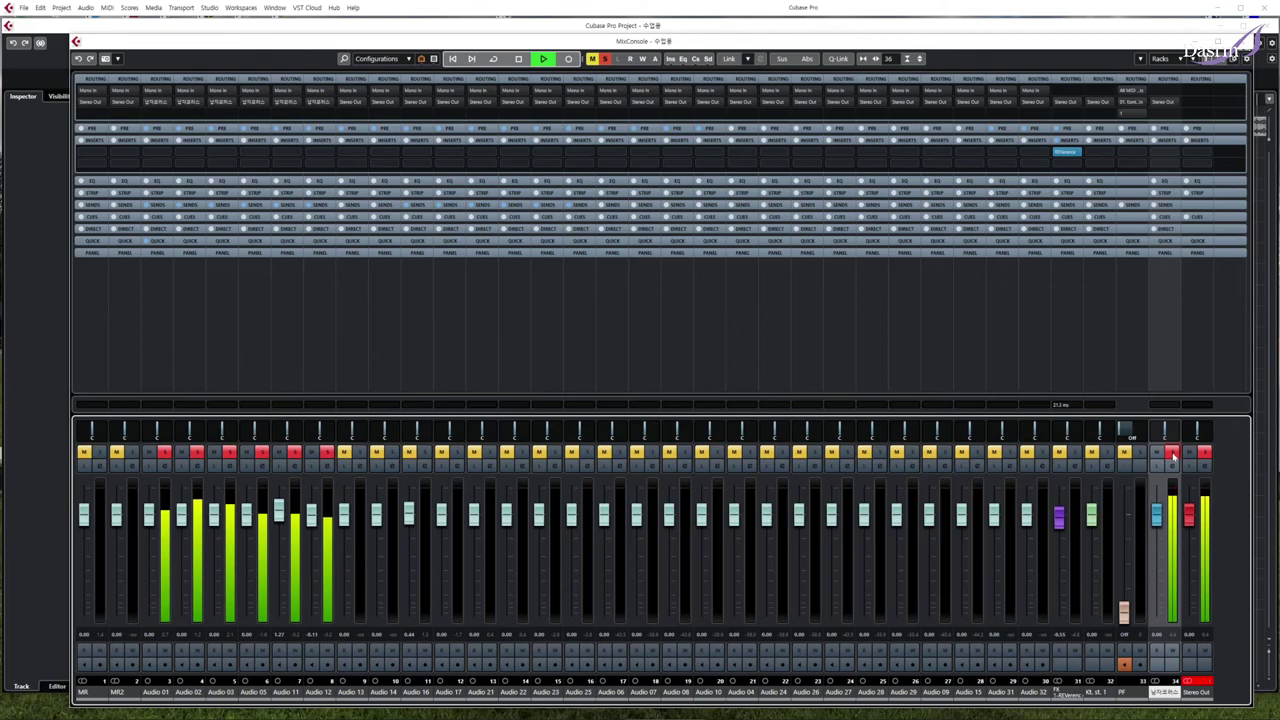
pyautogui.press('space')
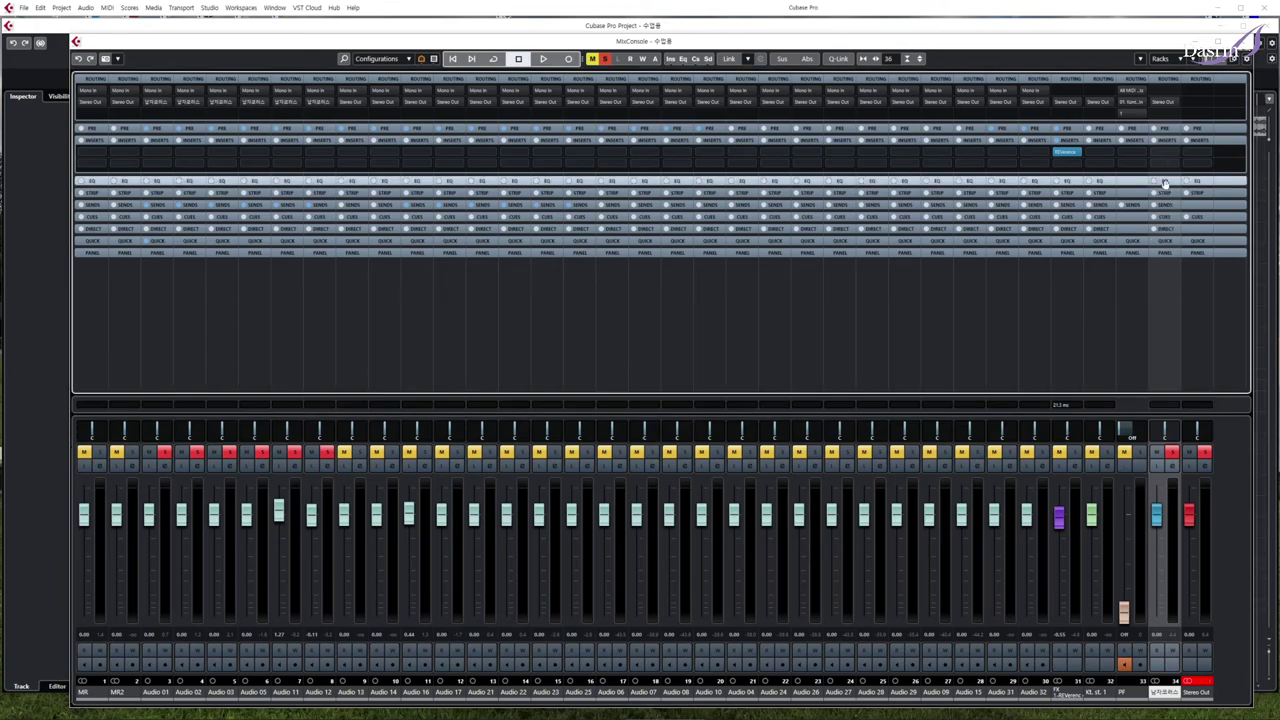
# Step: Enable the 12000 Hz EQ band on the 남자코러스 group channel and boost its gain during playback, collapsing the EQ rack when finished
pyautogui.click(1165, 182)
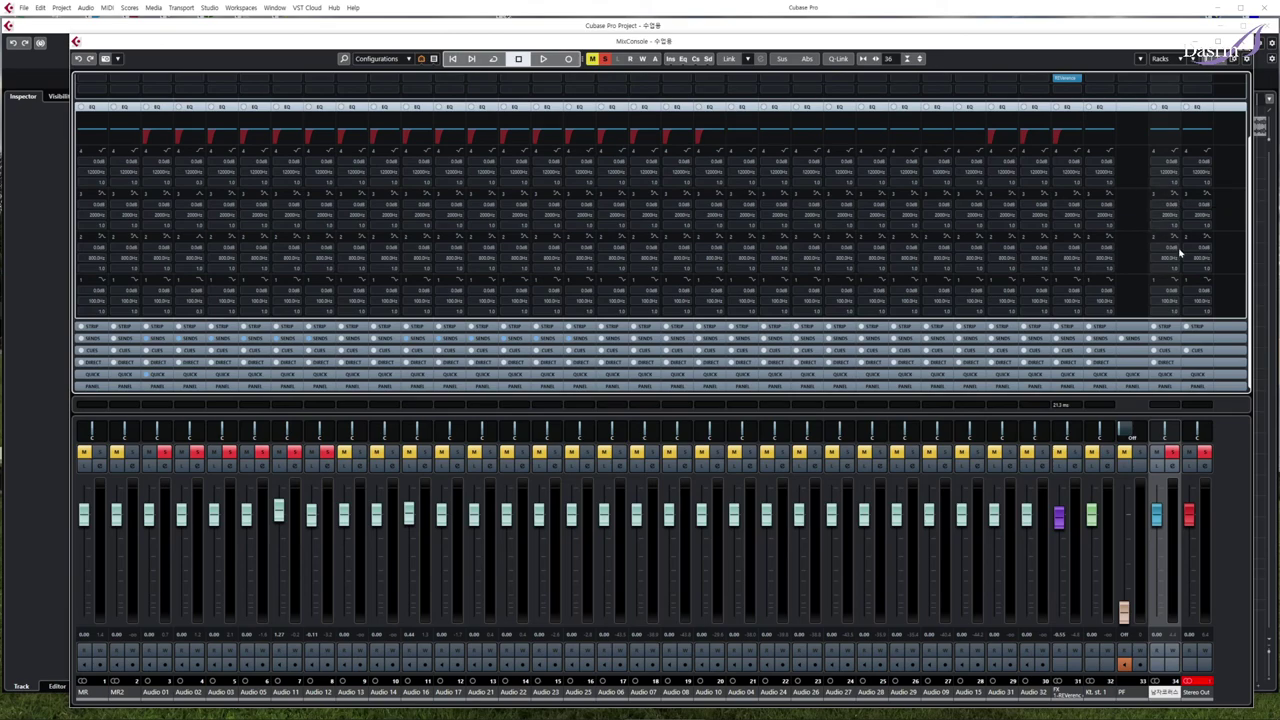
pyautogui.press('space')
pyautogui.click(1154, 151)
pyautogui.moveTo(1167, 162)
pyautogui.mouseDown()
pyautogui.moveTo(1197, 156)
pyautogui.moveTo(1170, 161)
pyautogui.moveTo(1181, 167)
pyautogui.mouseUp()
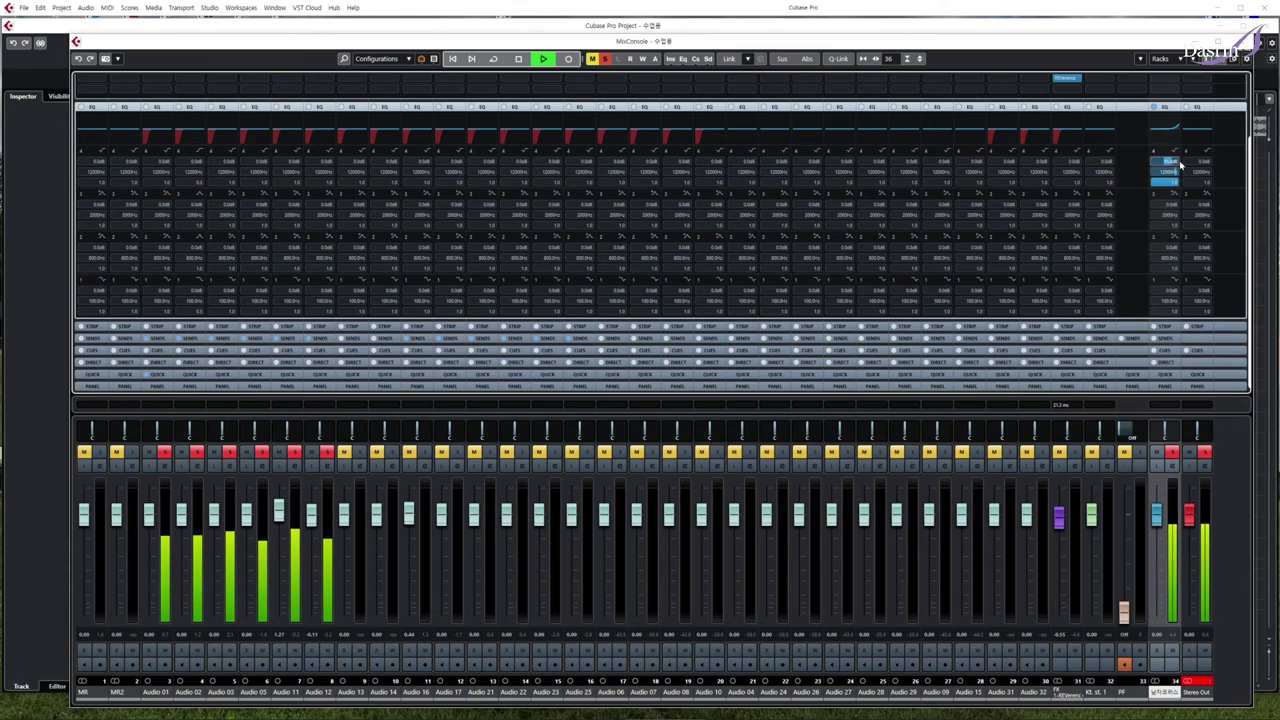
pyautogui.click(1158, 107)
pyautogui.press('space')
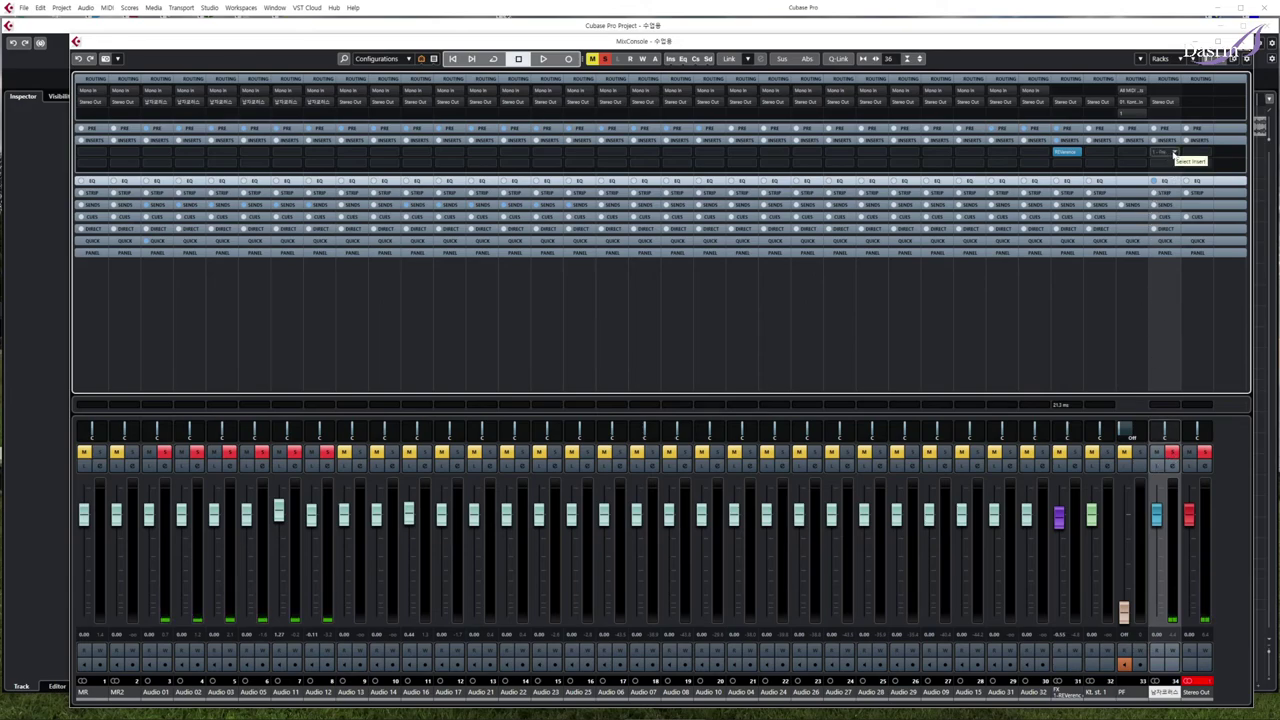
# Step: Examine the effect categories available for the first insert slot of the 남자코러스 group channel, and close the list
pyautogui.click(1175, 152)
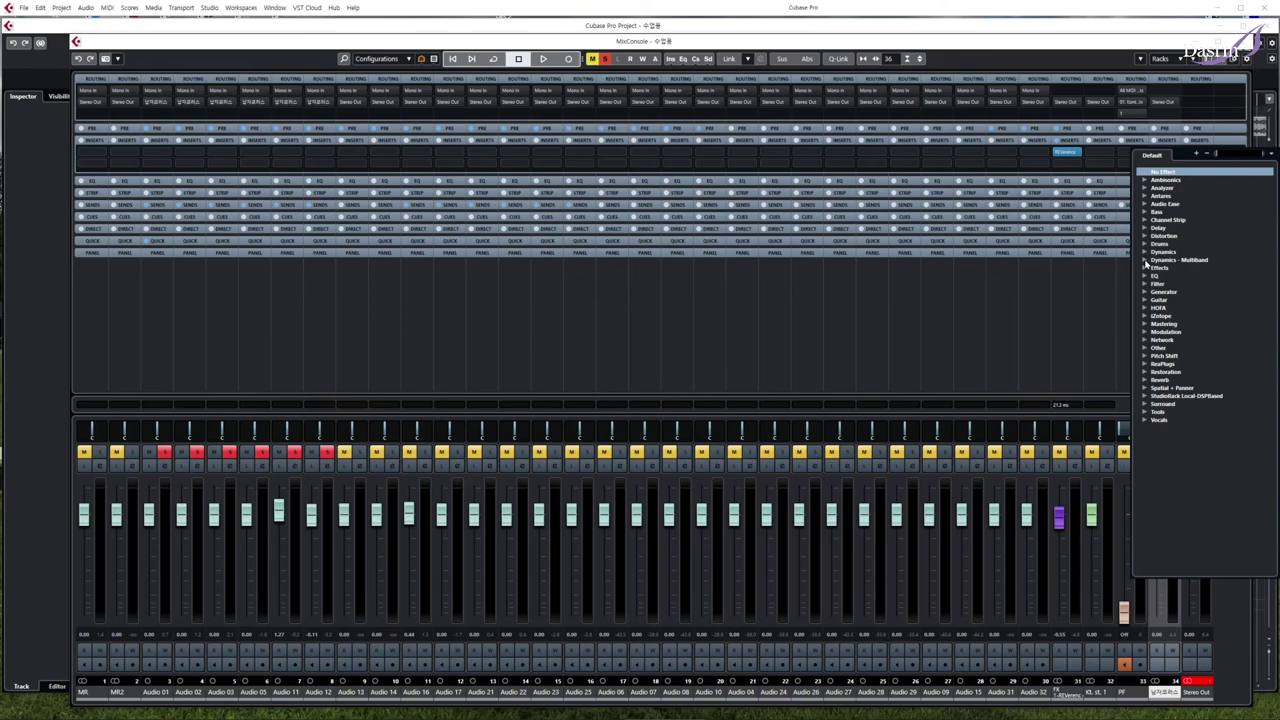
pyautogui.click(1137, 43)
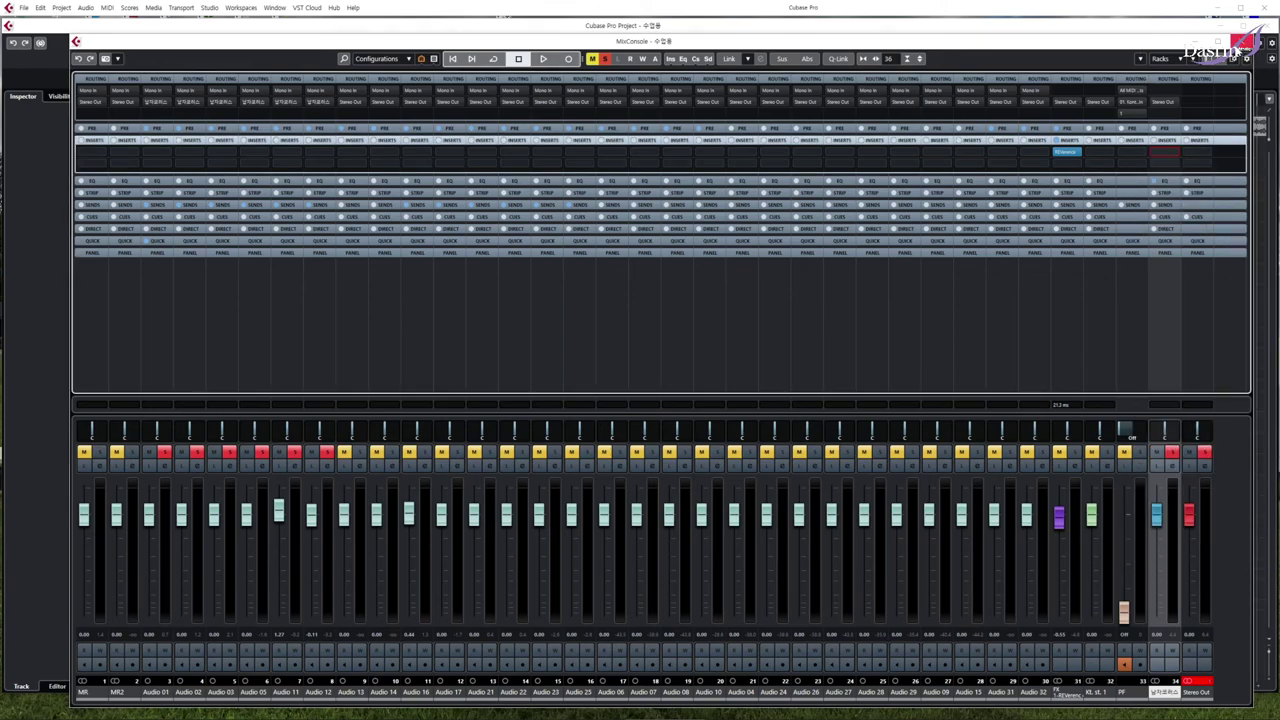
# Step: Clear all solo states from the Project window and place the playhead just before the first chorus parts
pyautogui.click(1242, 41)
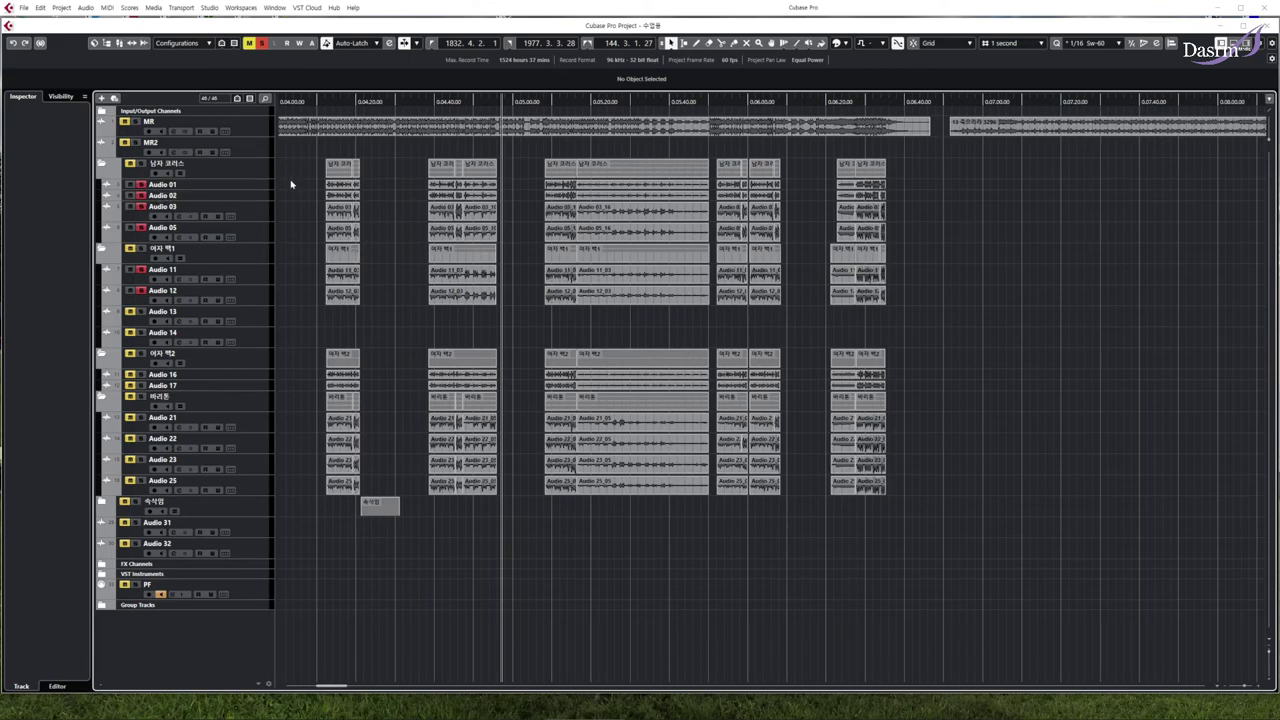
pyautogui.click(263, 45)
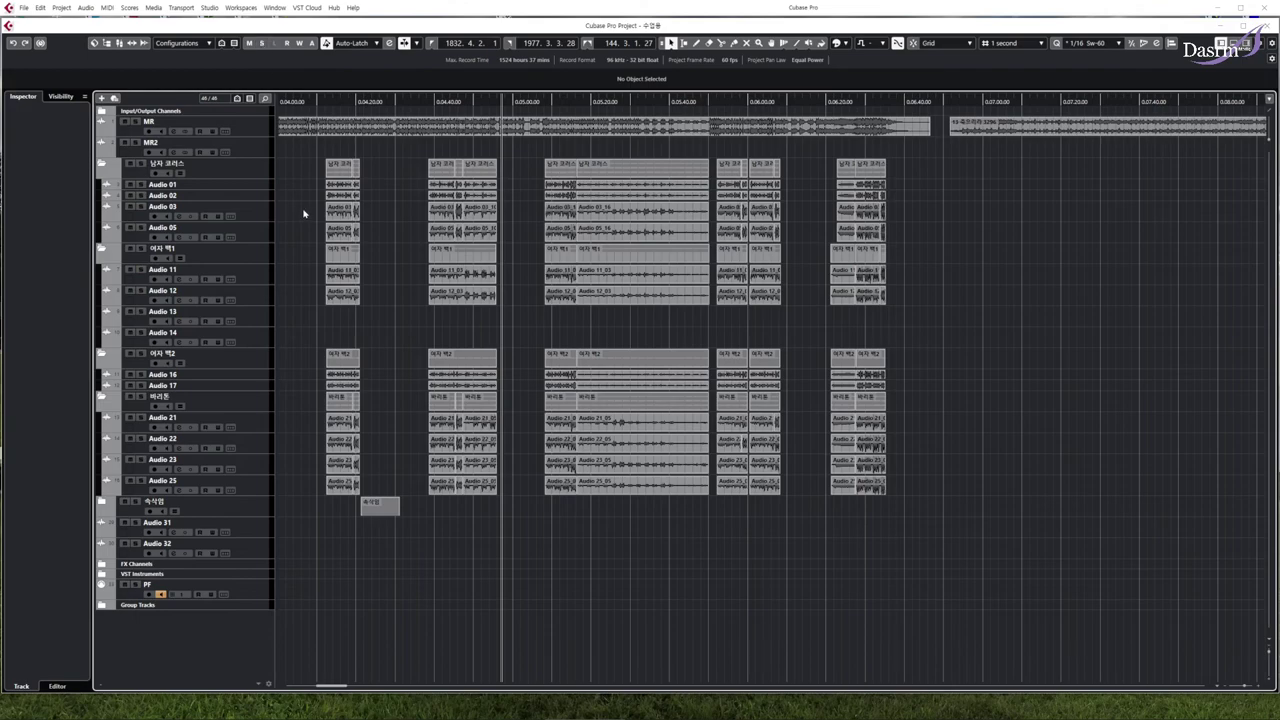
pyautogui.click(321, 101)
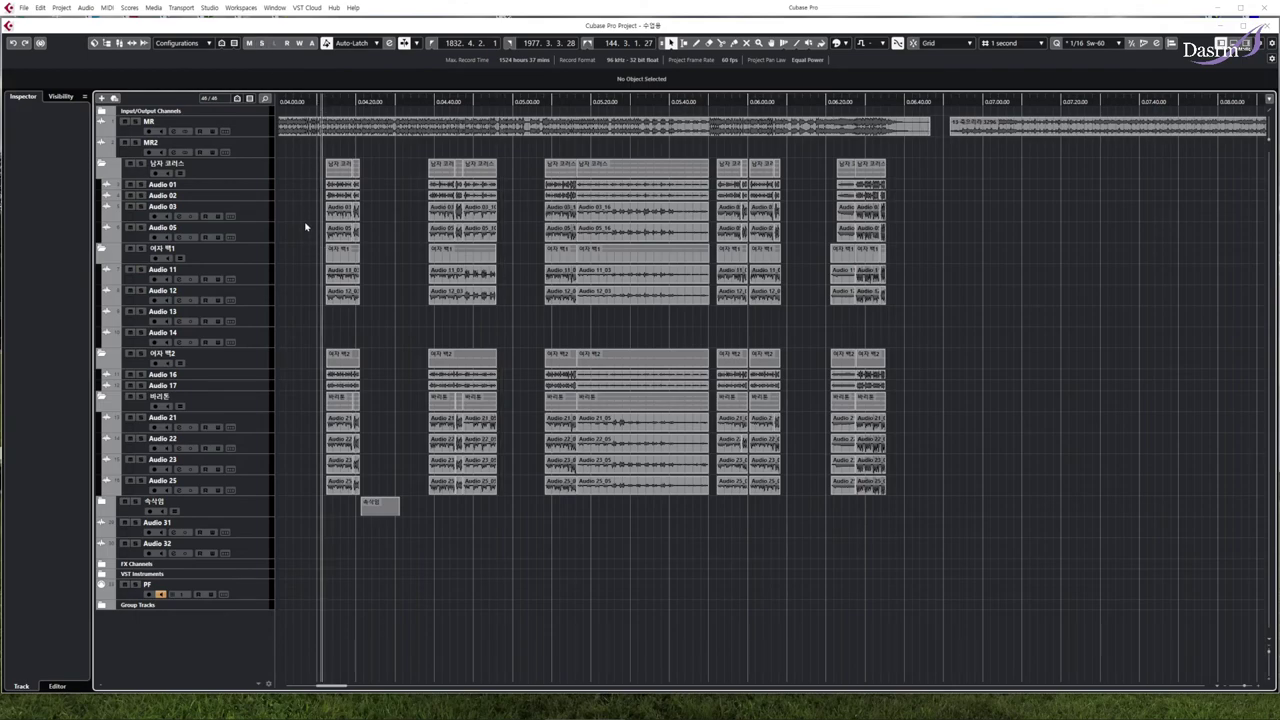